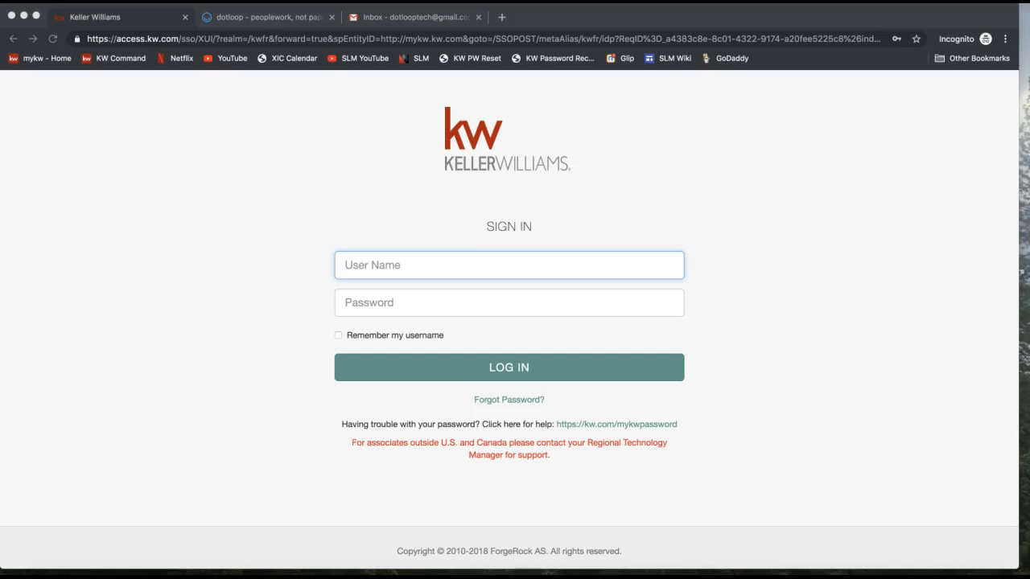
Enter mykw.kw.com in the browser address bar to load the myKW sign-in page.
left_click(149, 39)
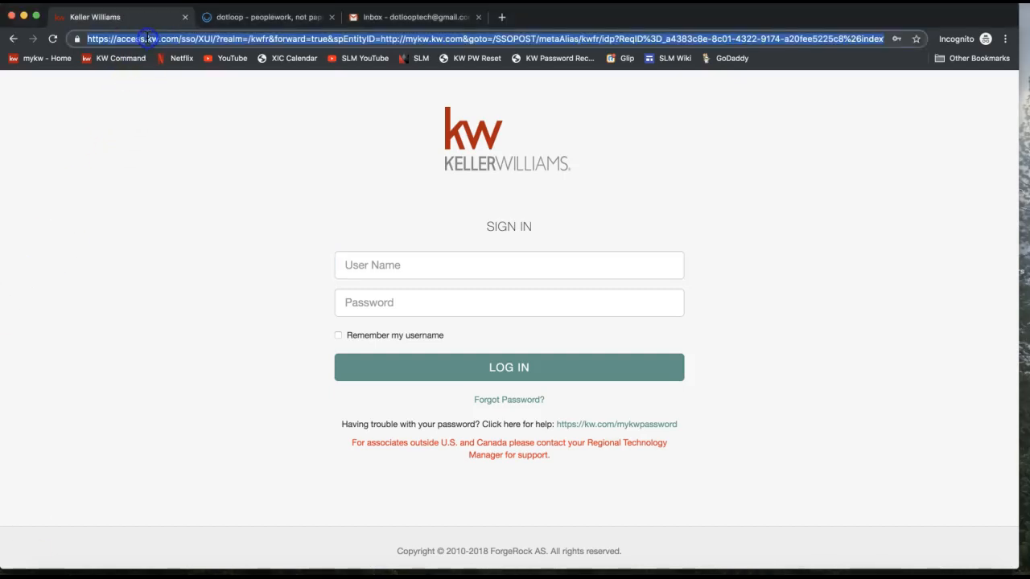
type("mykw.kw.c")
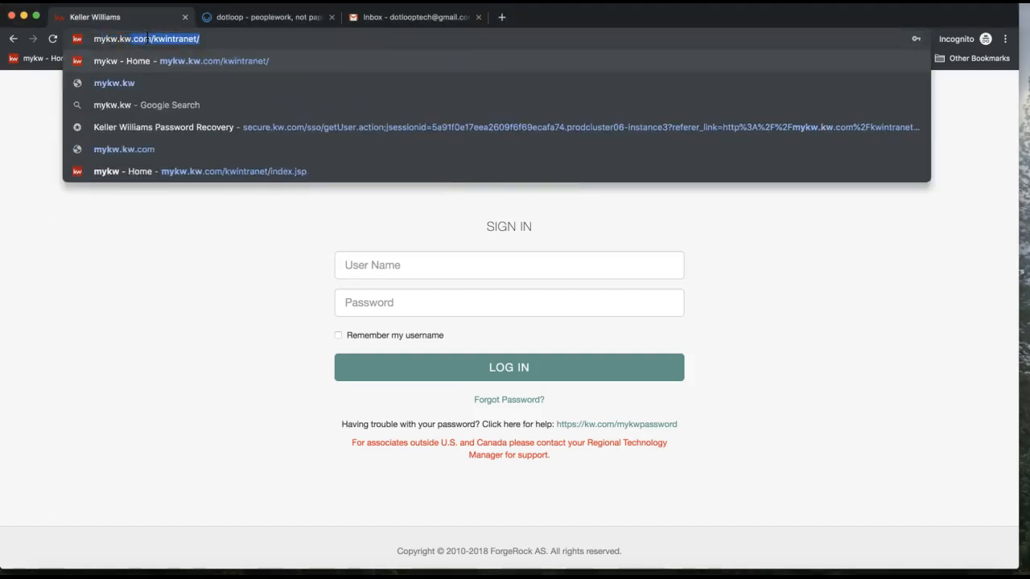
type("om")
left_click_drag(94, 42, 176, 46)
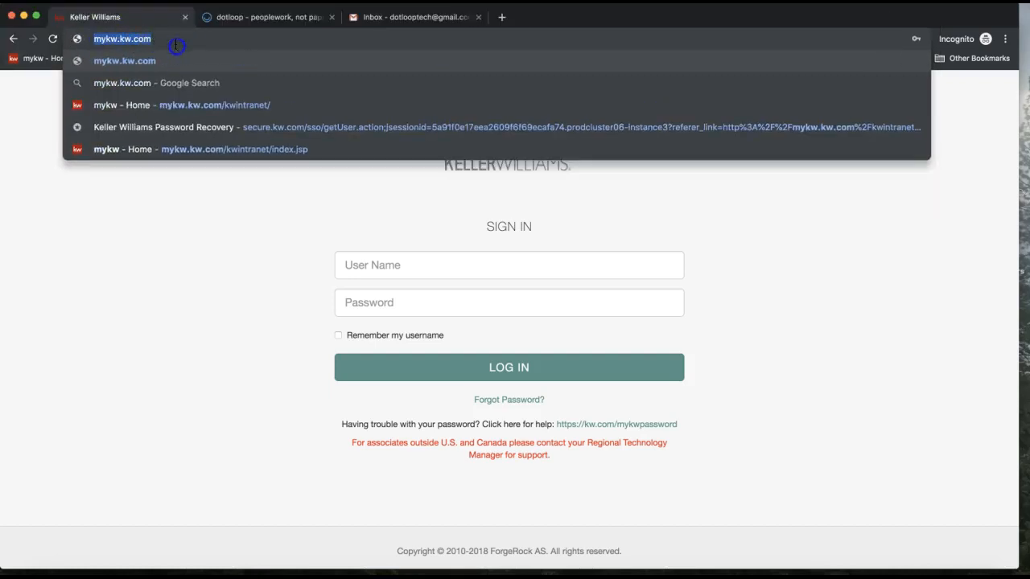
left_click(215, 227)
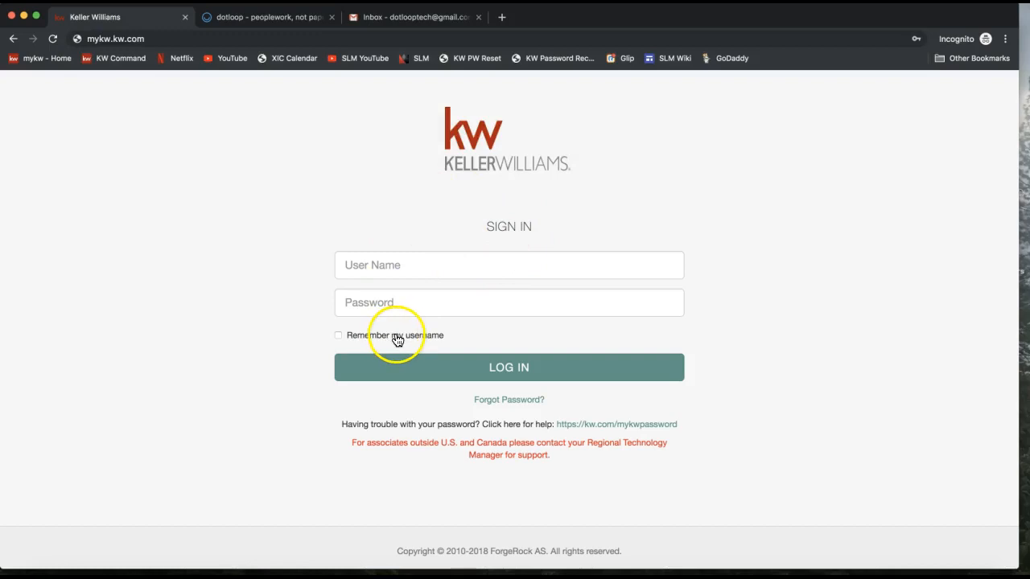
Autofill the User Name and Password fields with Chrome's saved myKW login.
left_click(381, 266)
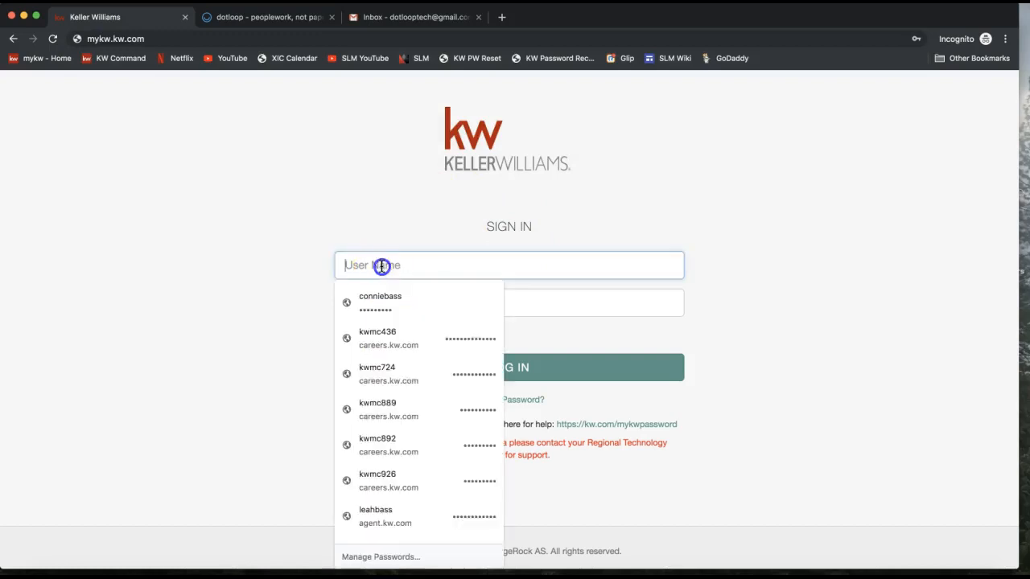
left_click(384, 301)
left_click(351, 266)
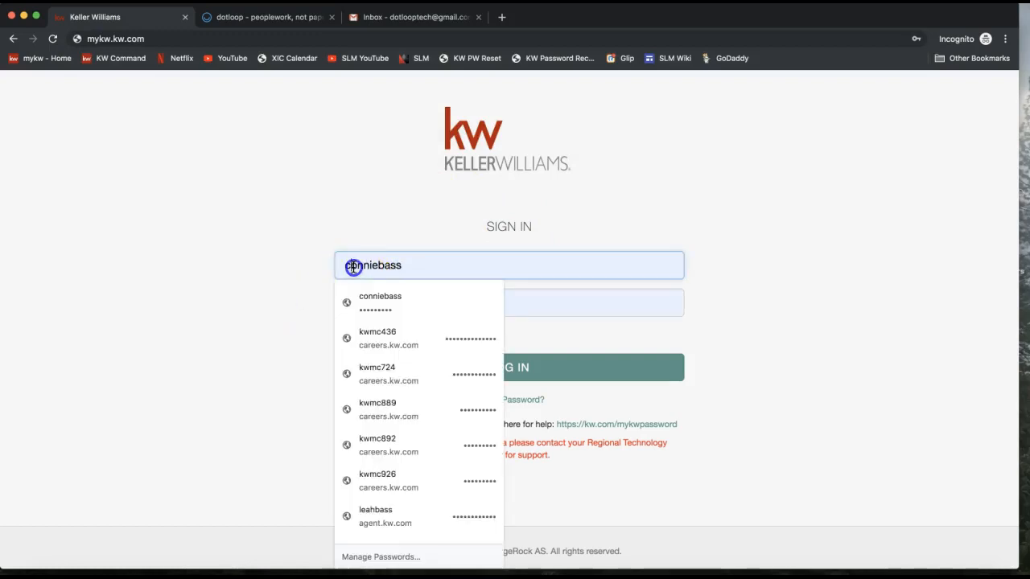
left_click(276, 235)
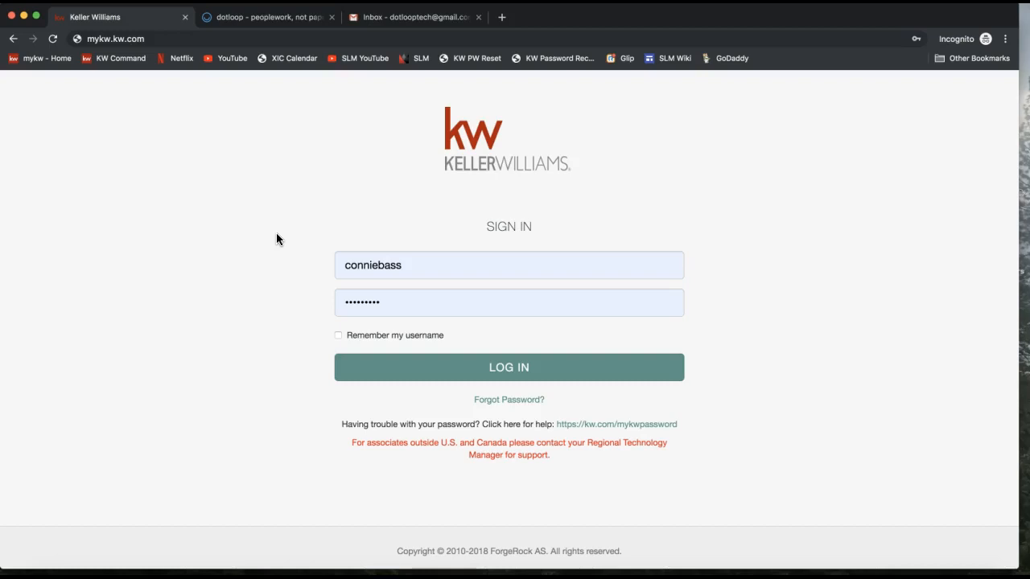
left_click(379, 308)
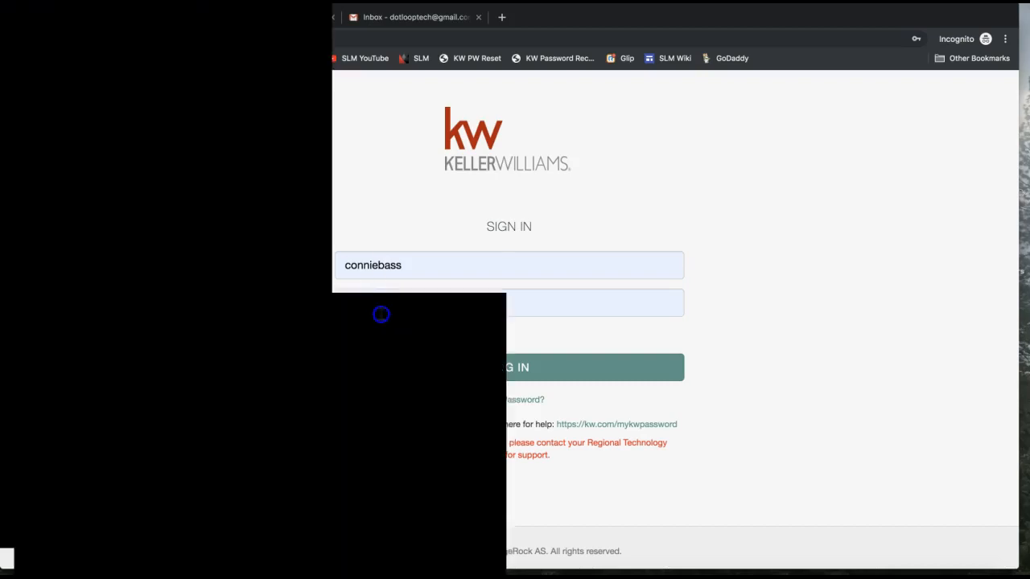
left_click(266, 315)
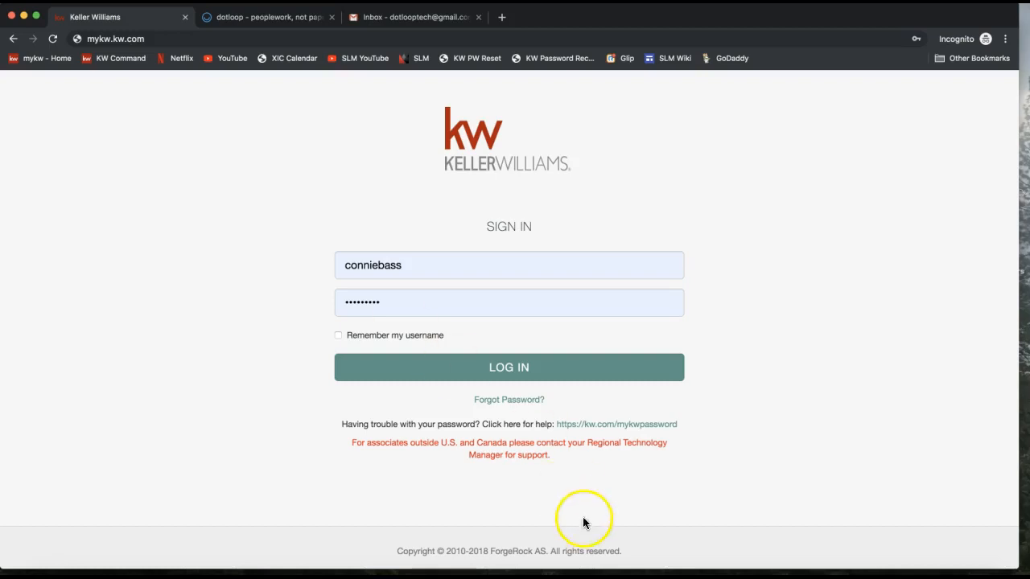
Send the support e-mail address to everyone in the join.me chat.
left_click(696, 573)
left_click(465, 38)
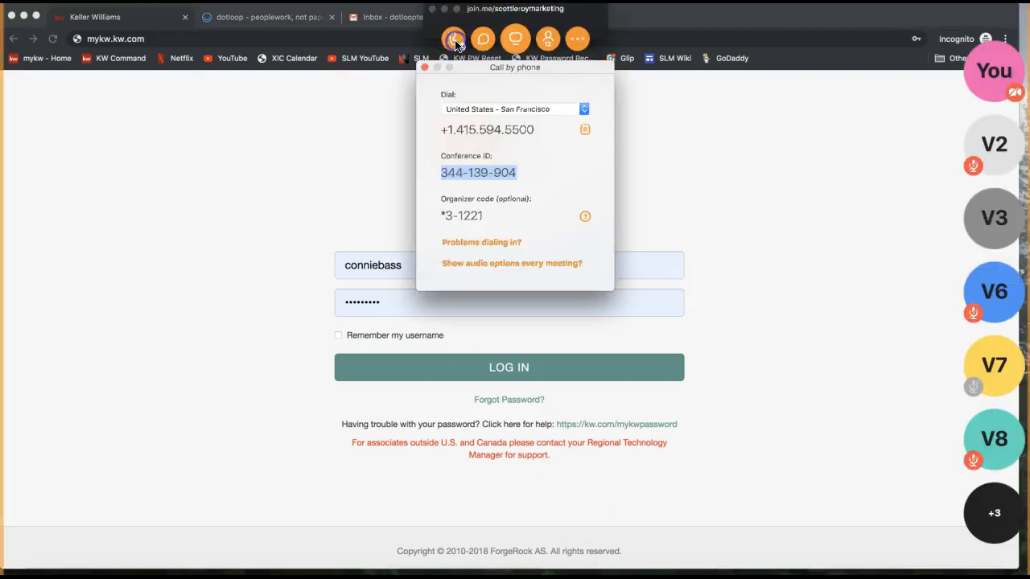
left_click(483, 38)
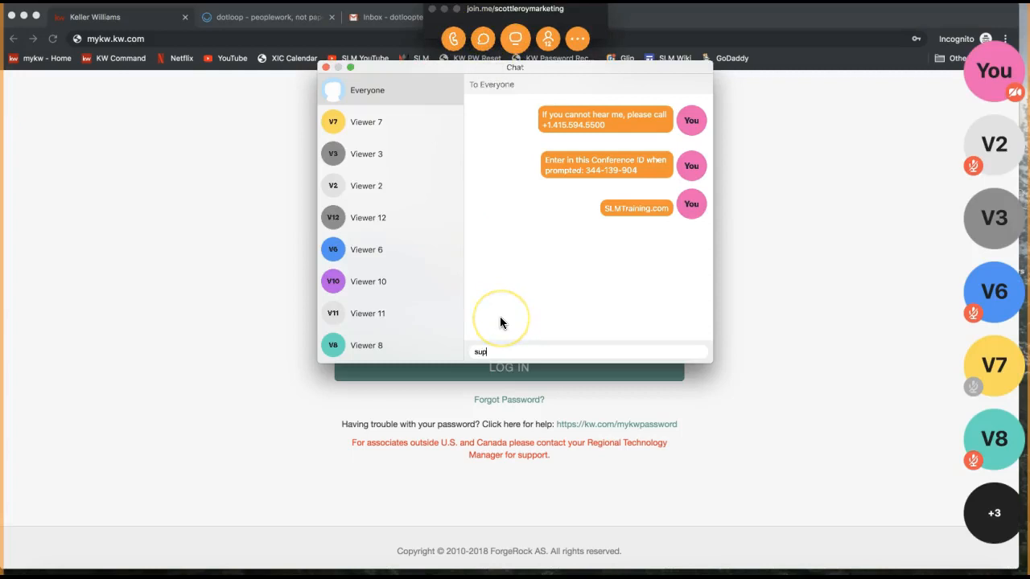
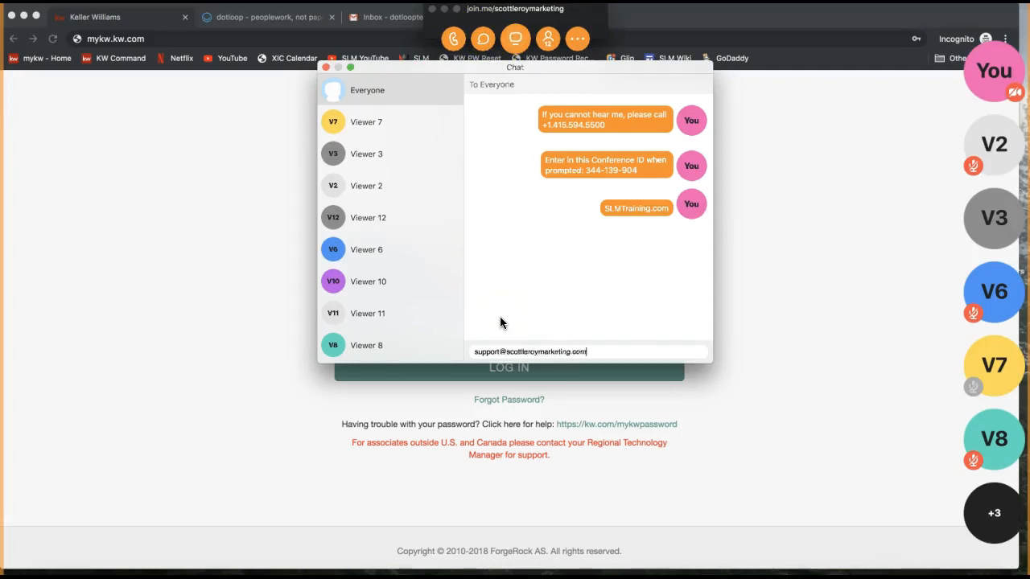
key("Return")
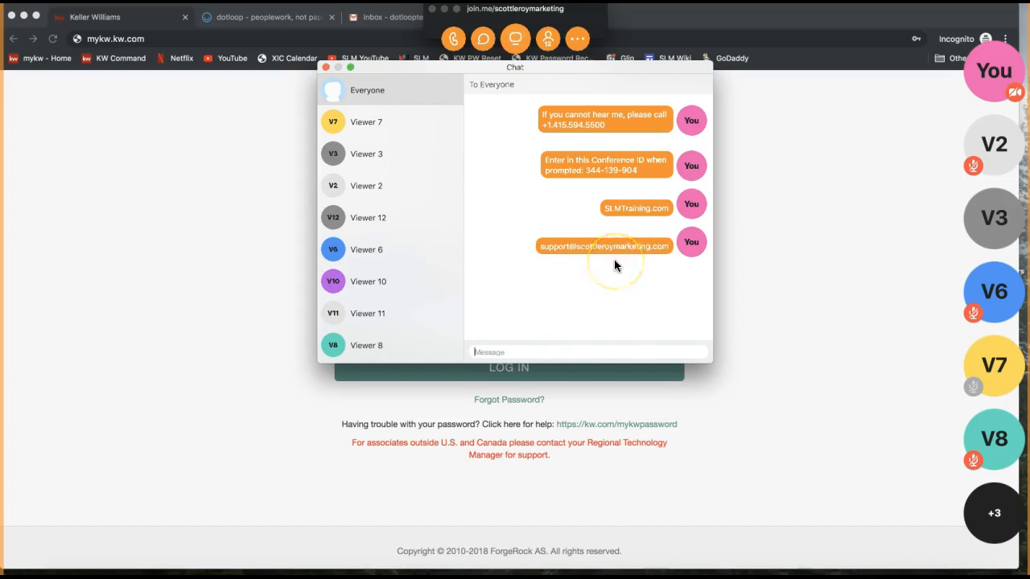
Close the join.me chat and minimize the meeting controls.
left_click_drag(541, 246, 679, 244)
left_click(615, 287)
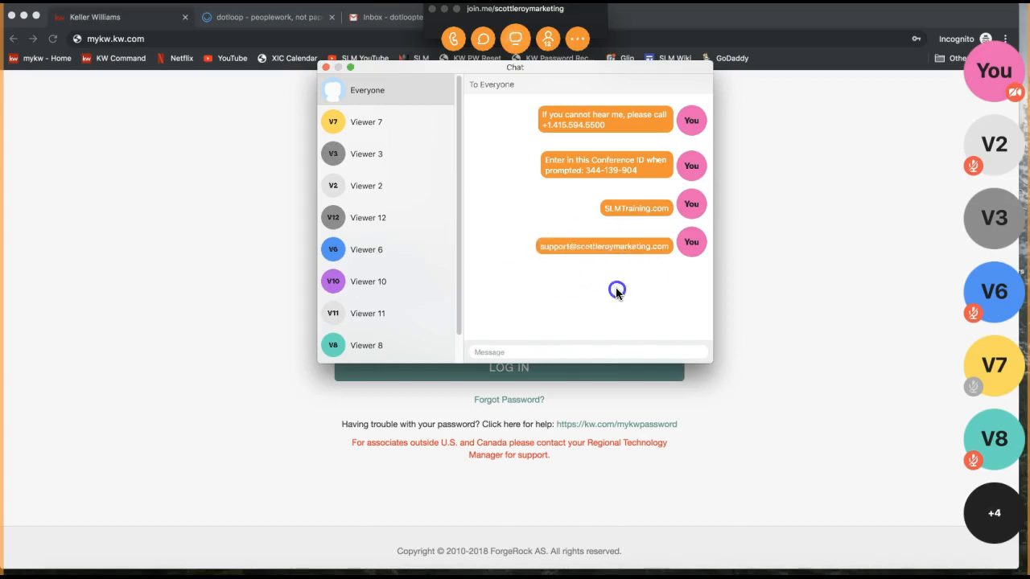
left_click(325, 67)
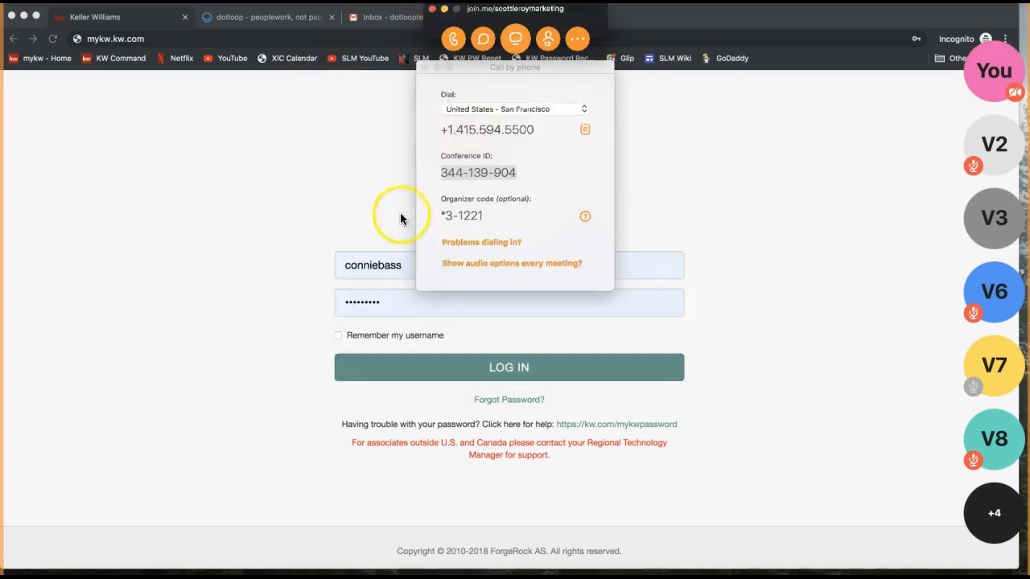
left_click(444, 9)
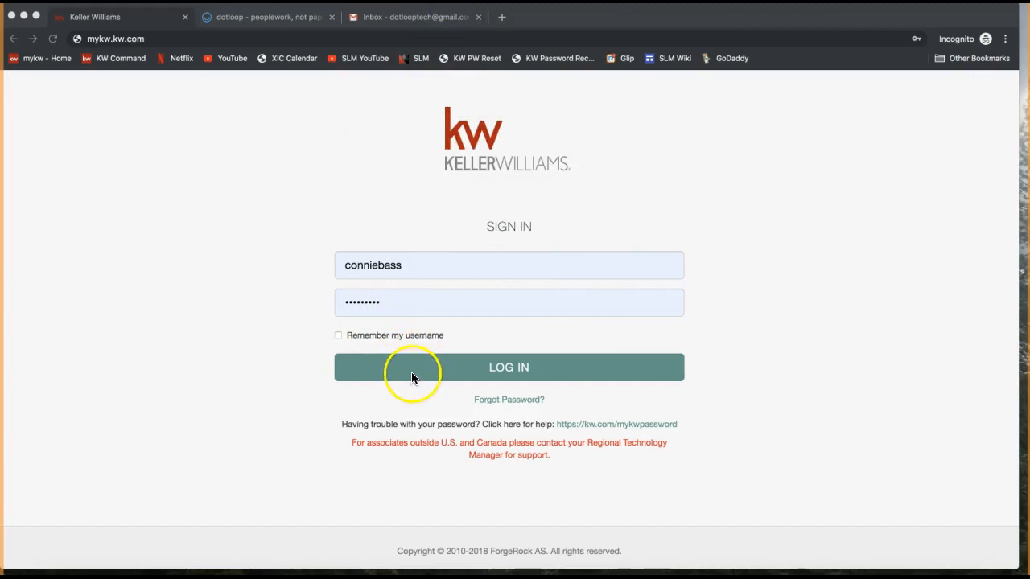
Log in to myKW, start a transaction from myTransactions, and switch to the dotloop tab.
left_click(230, 380)
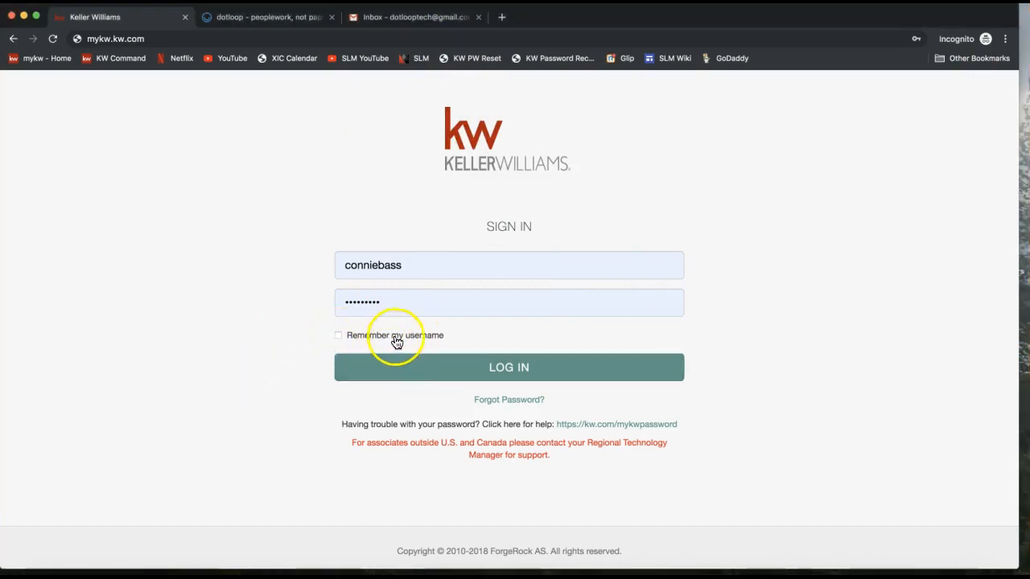
left_click(443, 381)
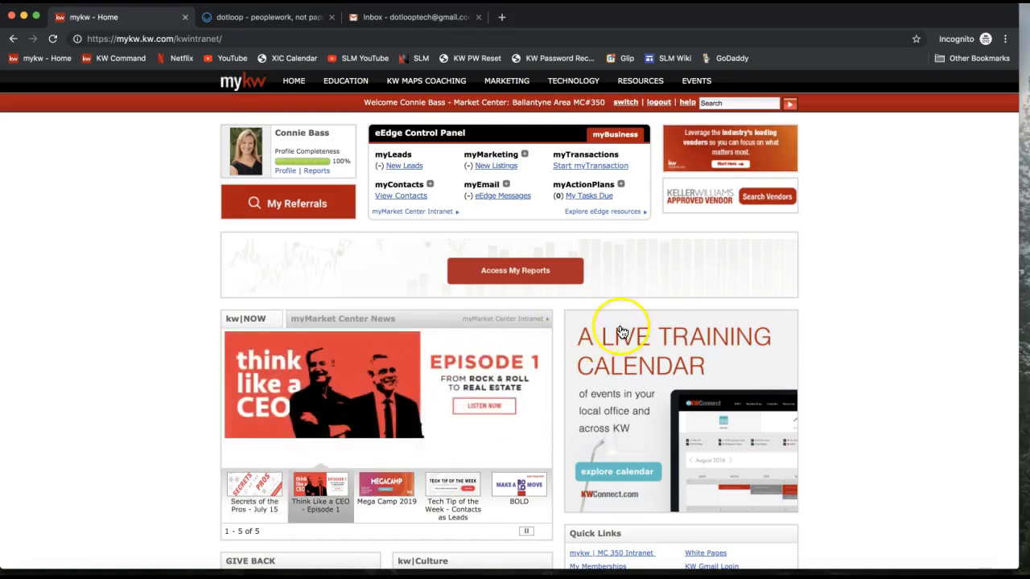
left_click_drag(379, 145, 470, 139)
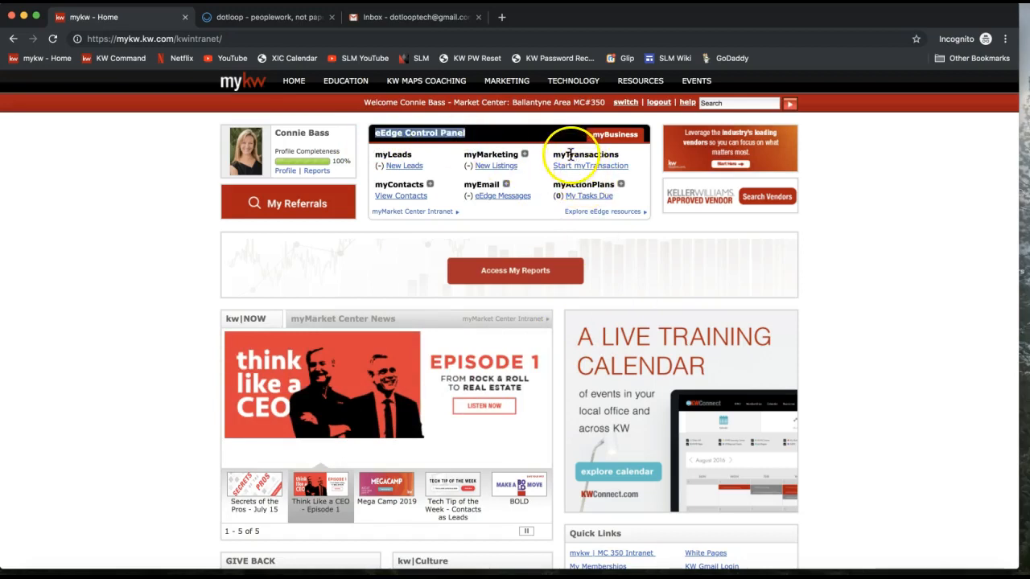
double_click(570, 153)
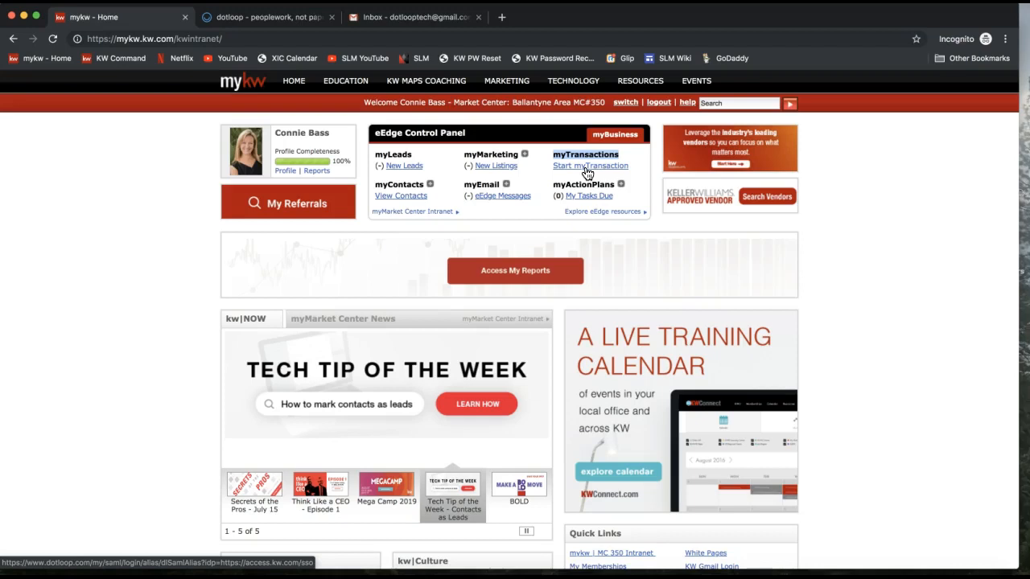
left_click(586, 167)
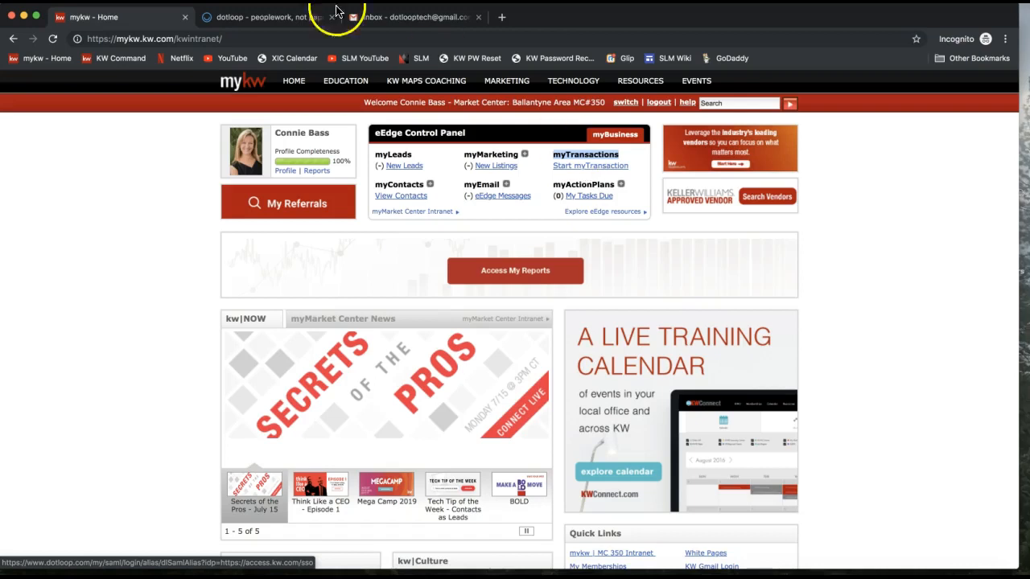
left_click(246, 20)
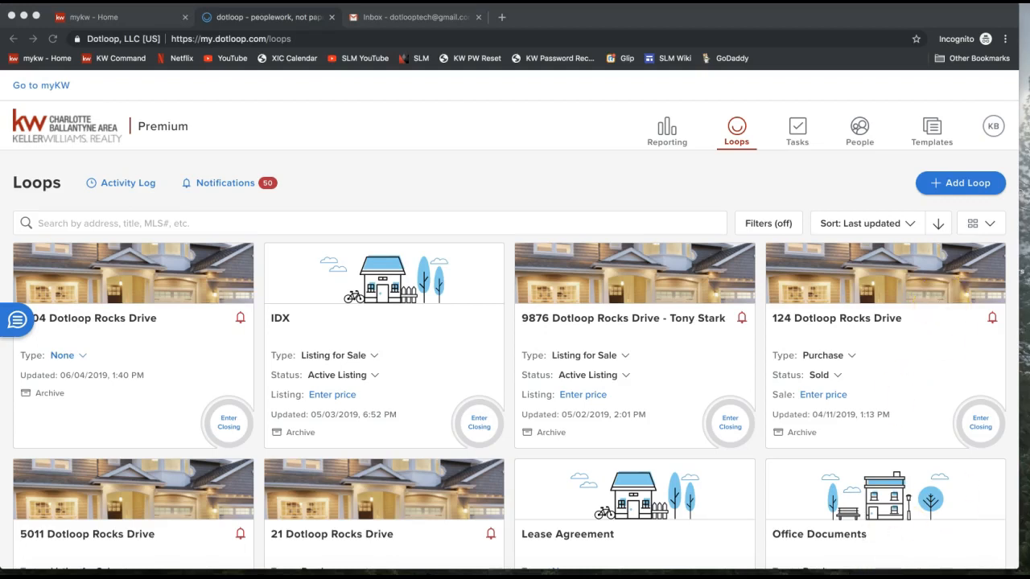
Paste and send the Dotloop Notes link to everyone in the join.me chat.
mouse_move(488, 82)
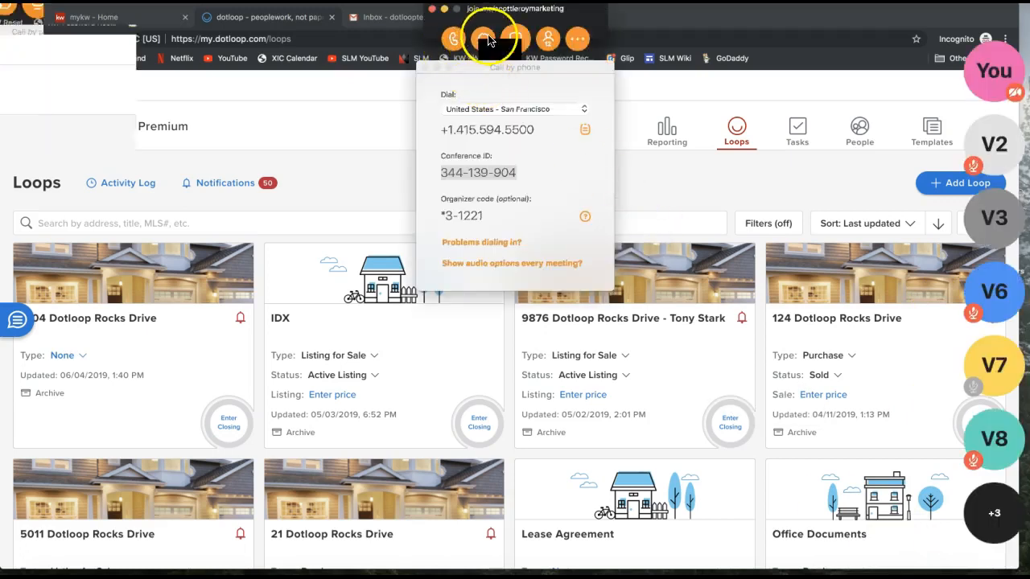
left_click(482, 37)
left_click(499, 352)
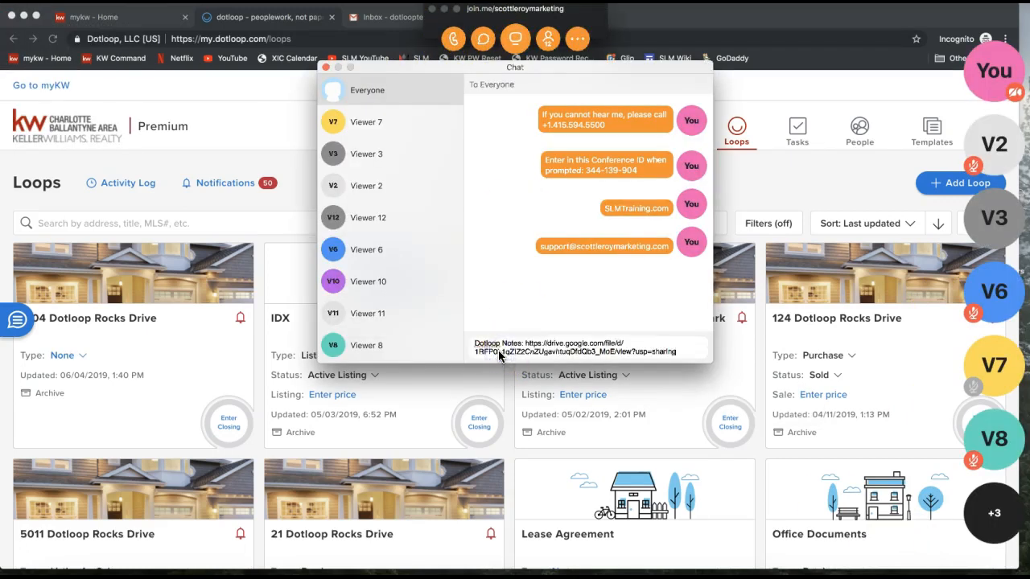
key("Return")
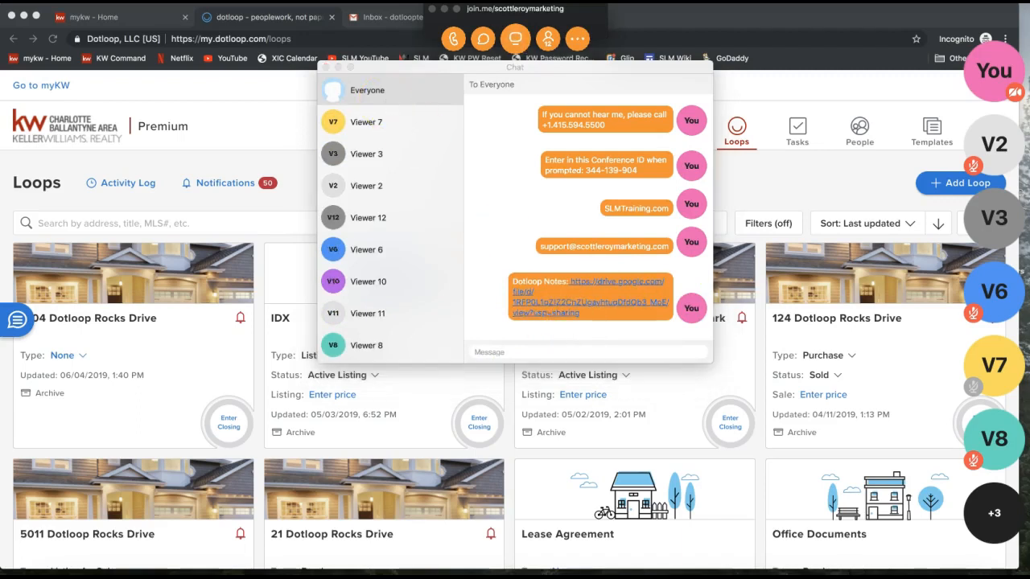
Send the Dotloop Overview video link to everyone, then close the chat.
left_click(544, 348)
type("Dotloop Overview https://www.youtube.com/watch?v=JH32aQobyJU")
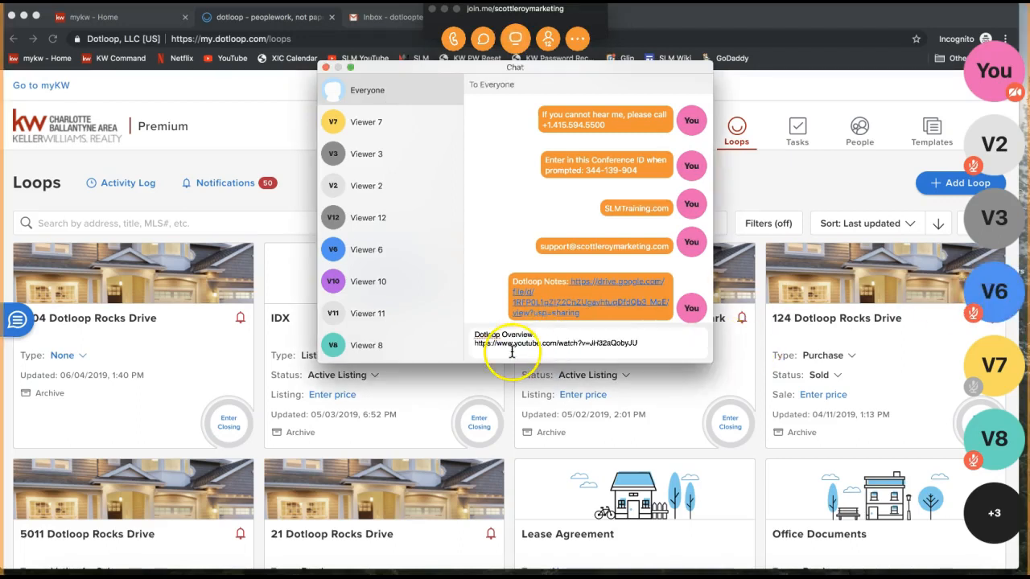
left_click_drag(474, 336, 593, 348)
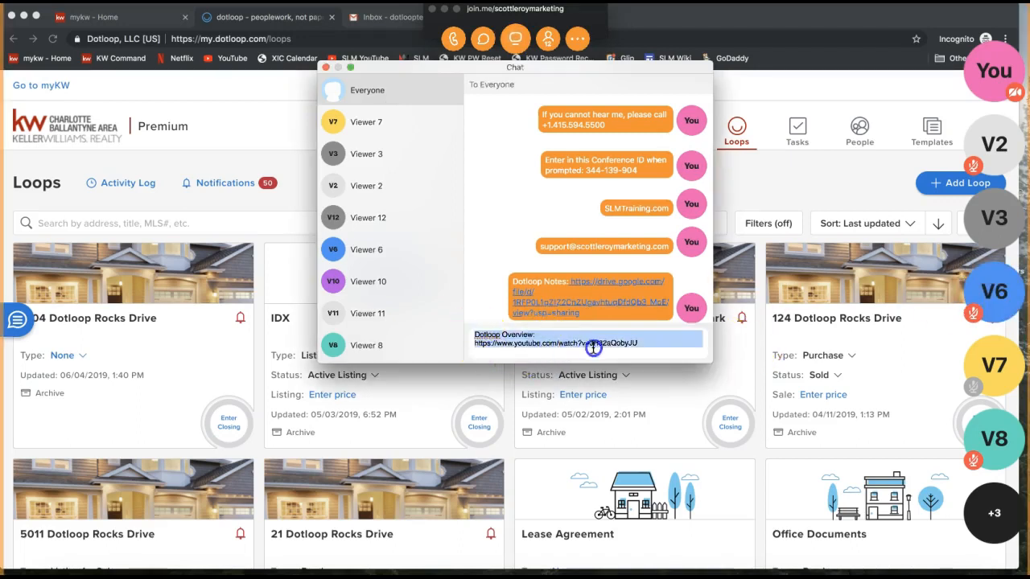
key("Return")
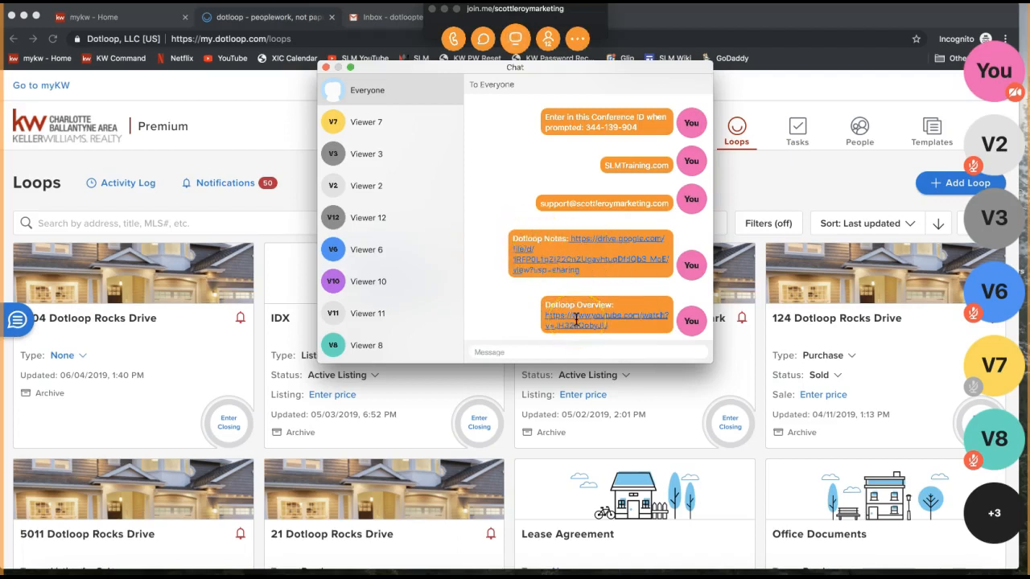
left_click(326, 70)
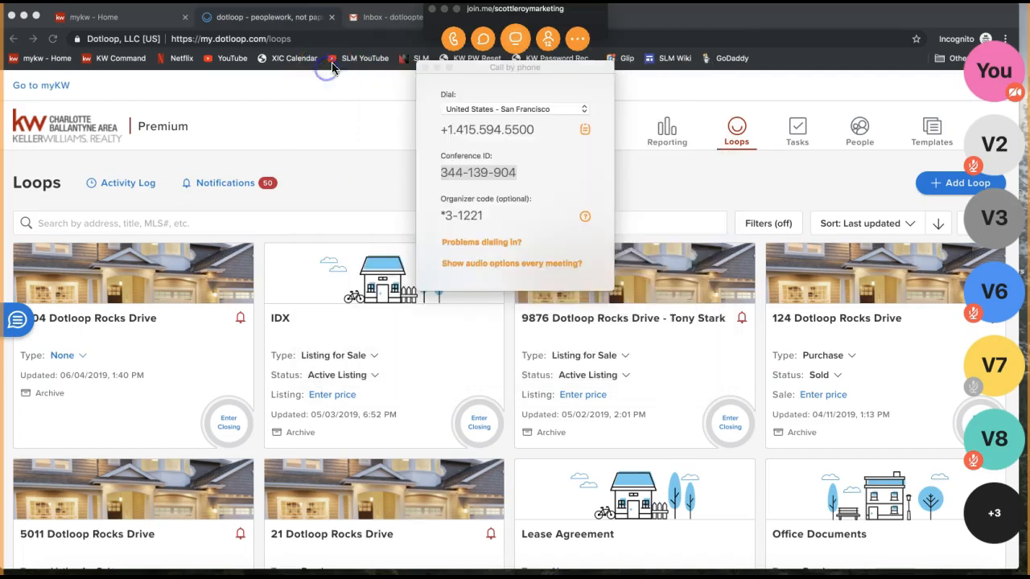
Collapse the join.me panels so dotloop's Loops page is fully visible.
left_click(443, 9)
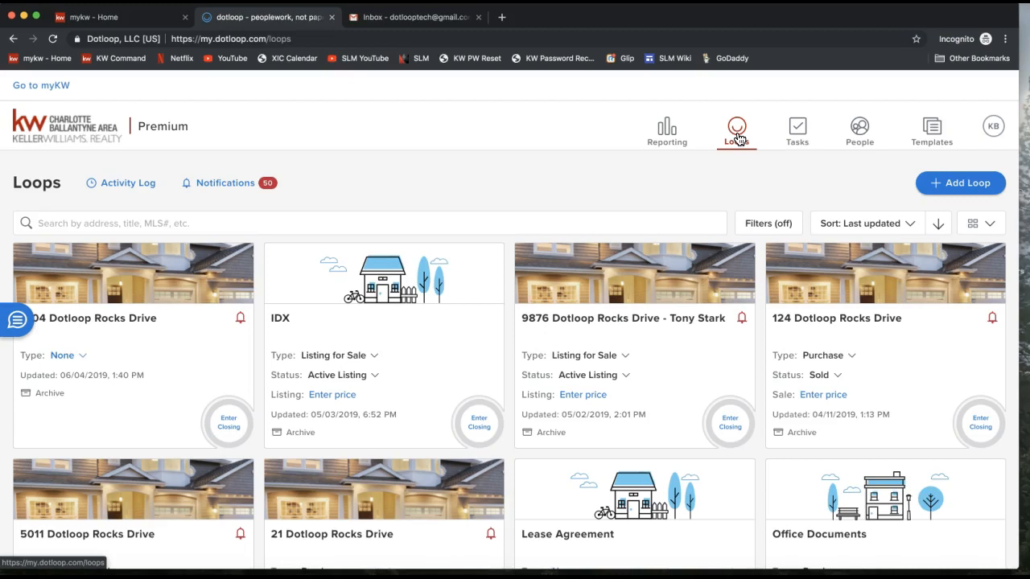
Point out the Loops, Tasks, People and Templates tabs, then open the KB avatar profile menu.
left_click(738, 138)
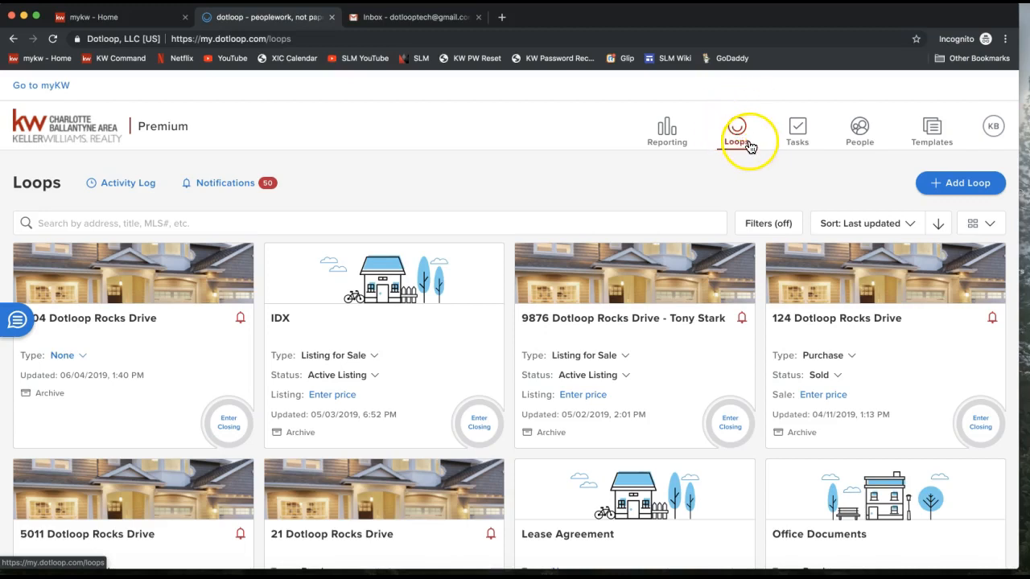
left_click(795, 147)
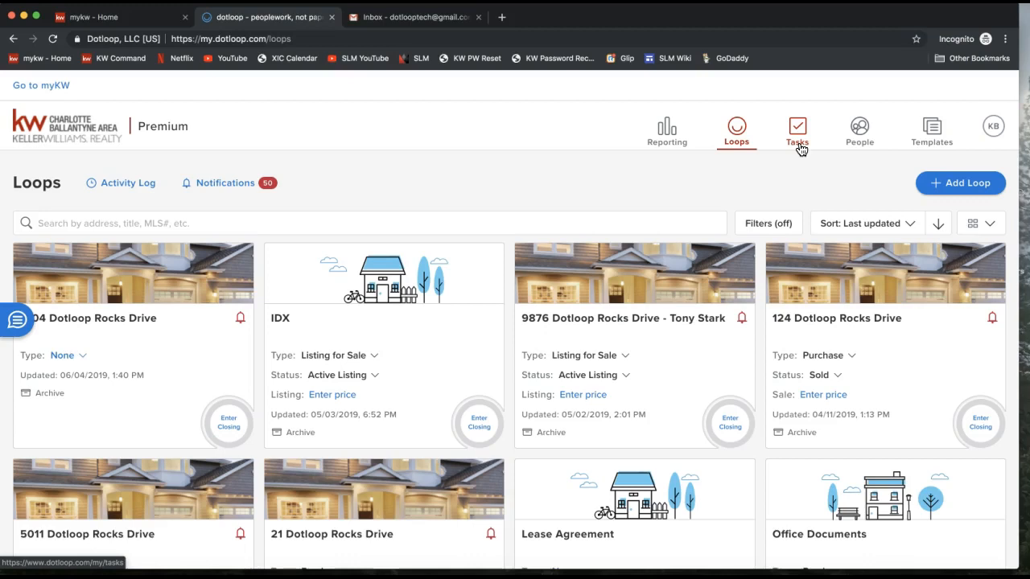
left_click(799, 145)
left_click(799, 142)
left_click(863, 141)
left_click(861, 128)
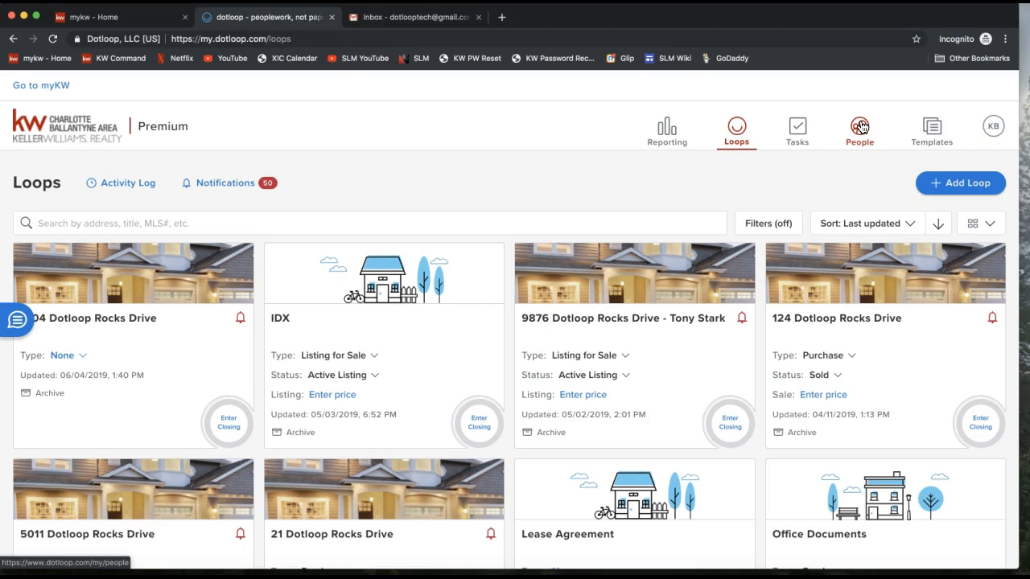
left_click(934, 133)
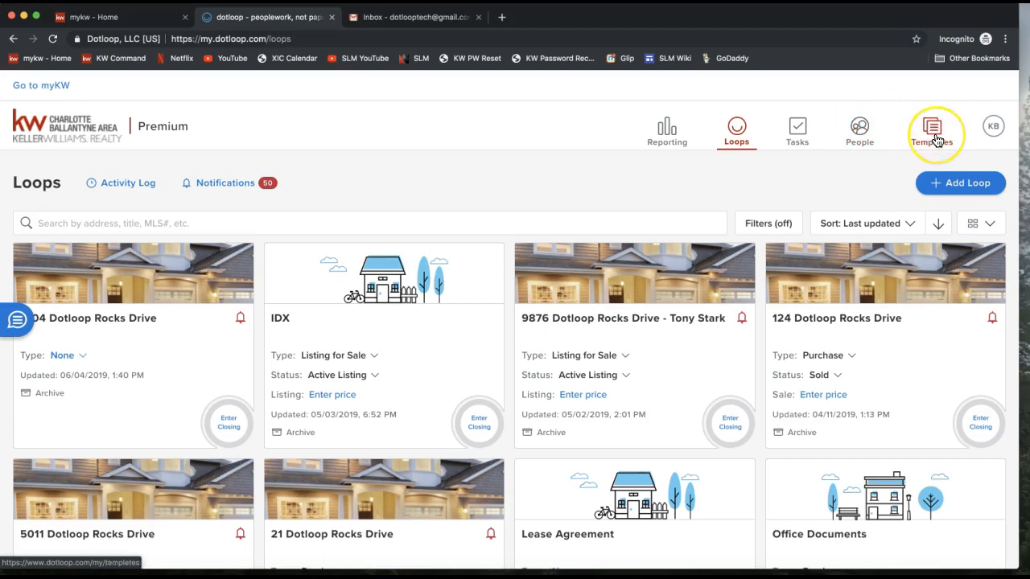
left_click(935, 140)
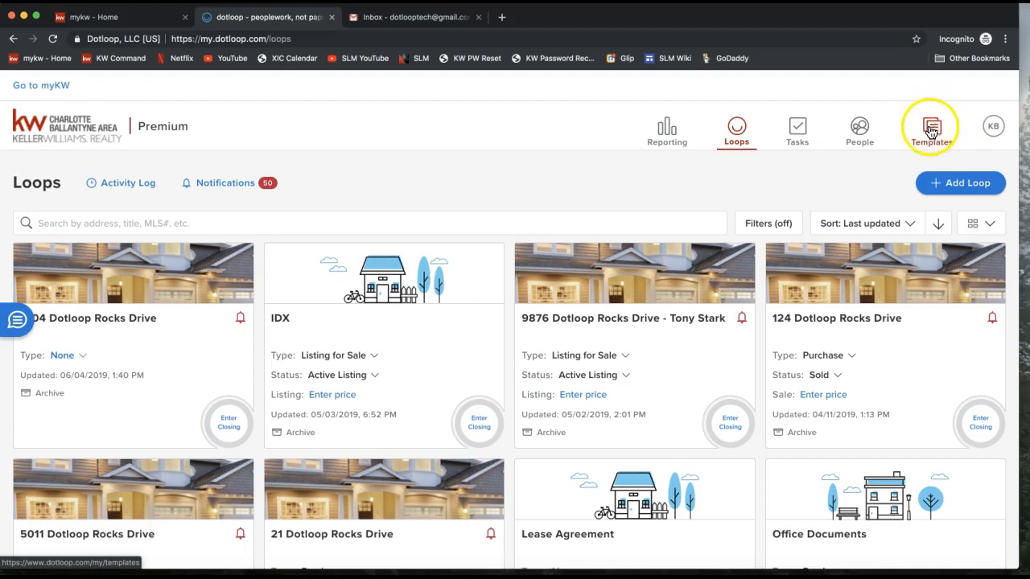
left_click(935, 139)
left_click(936, 135)
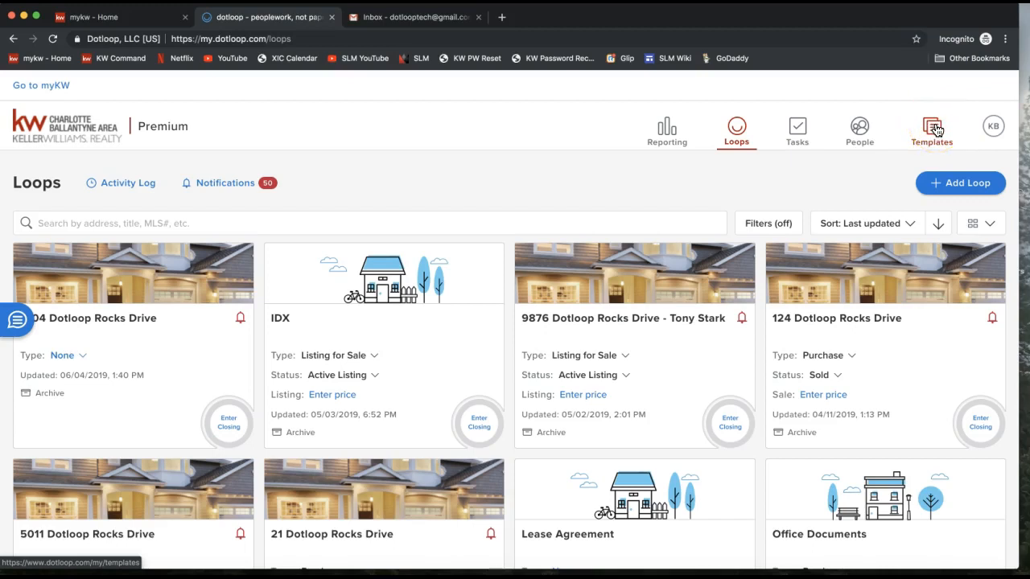
left_click(994, 129)
left_click(994, 131)
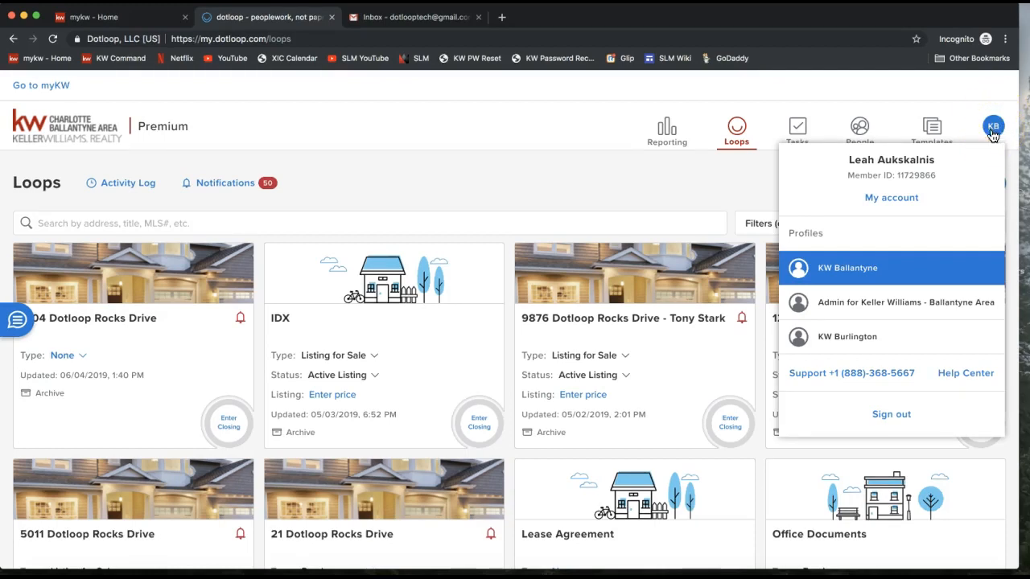
left_click_drag(851, 176, 943, 173)
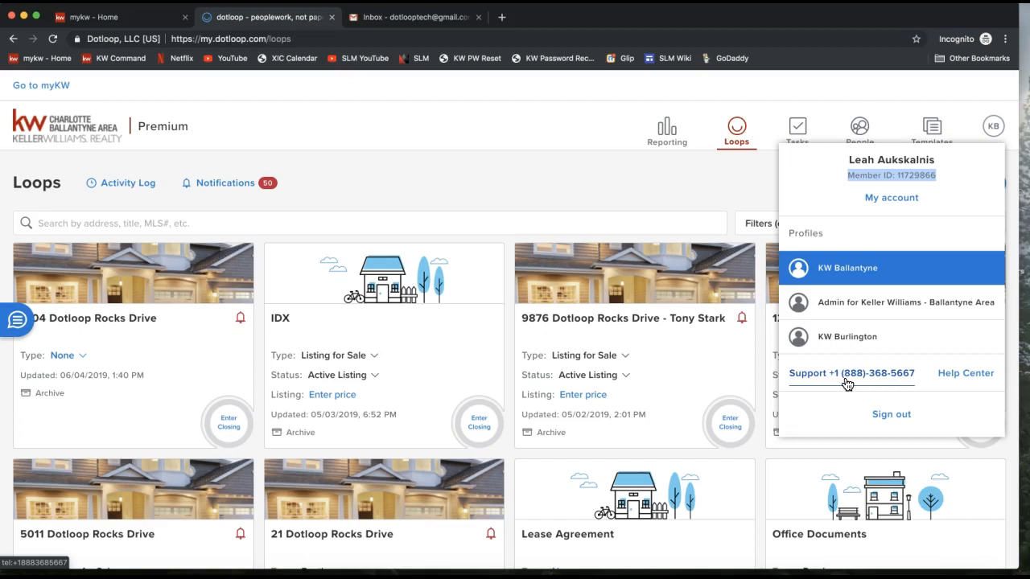
left_click(893, 185)
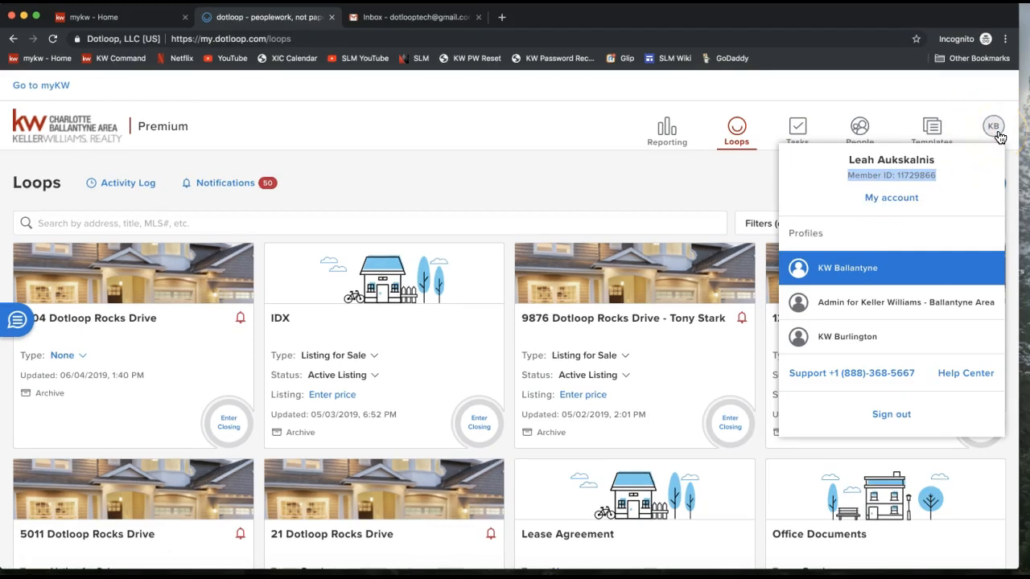
Open My account and scroll to the personal details showing role Transaction Coordinator.
left_click(890, 209)
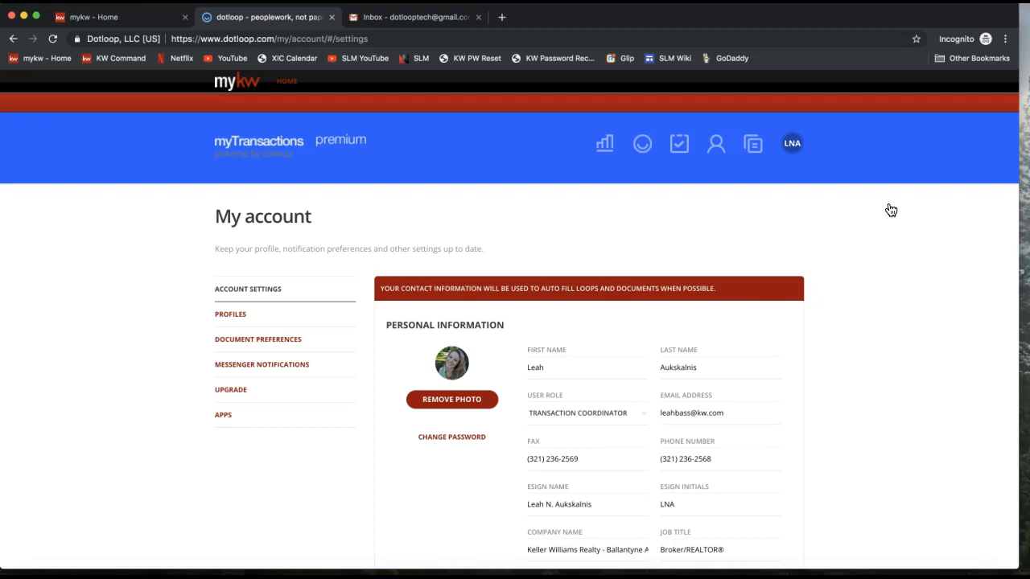
scroll(892, 210, "down", 2)
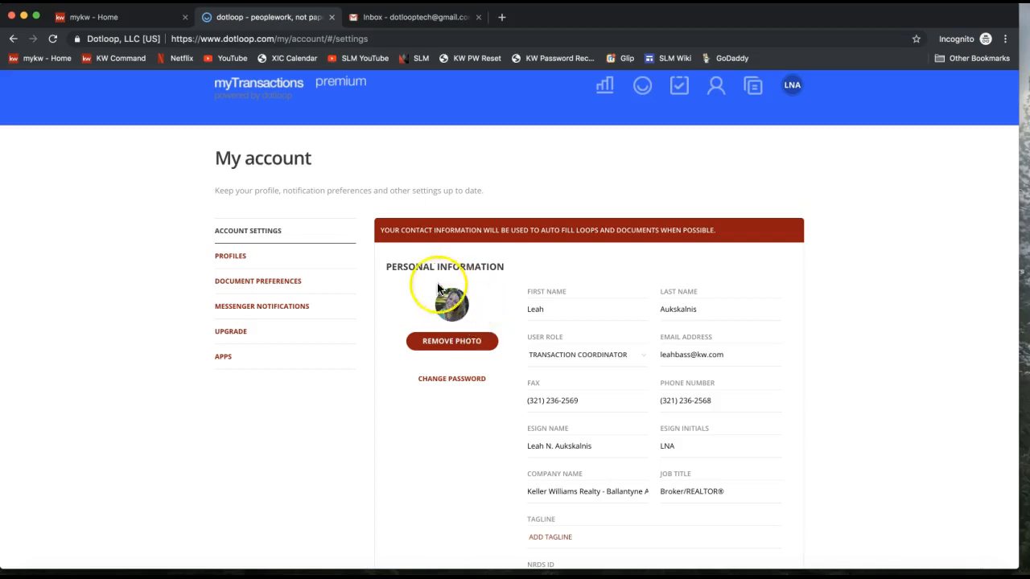
left_click(462, 351)
scroll(593, 325, "down", 2)
left_click(686, 271)
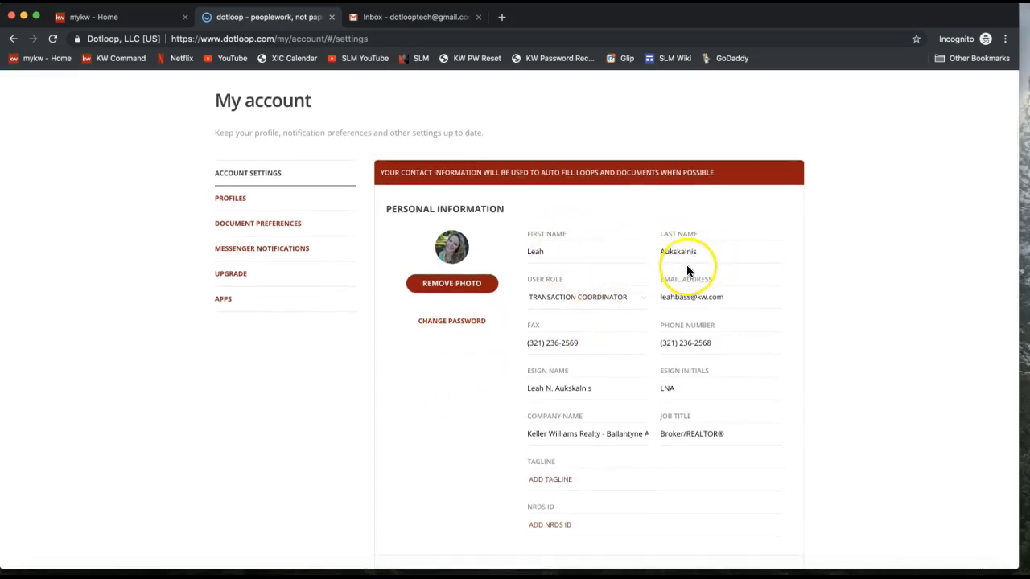
left_click(558, 256)
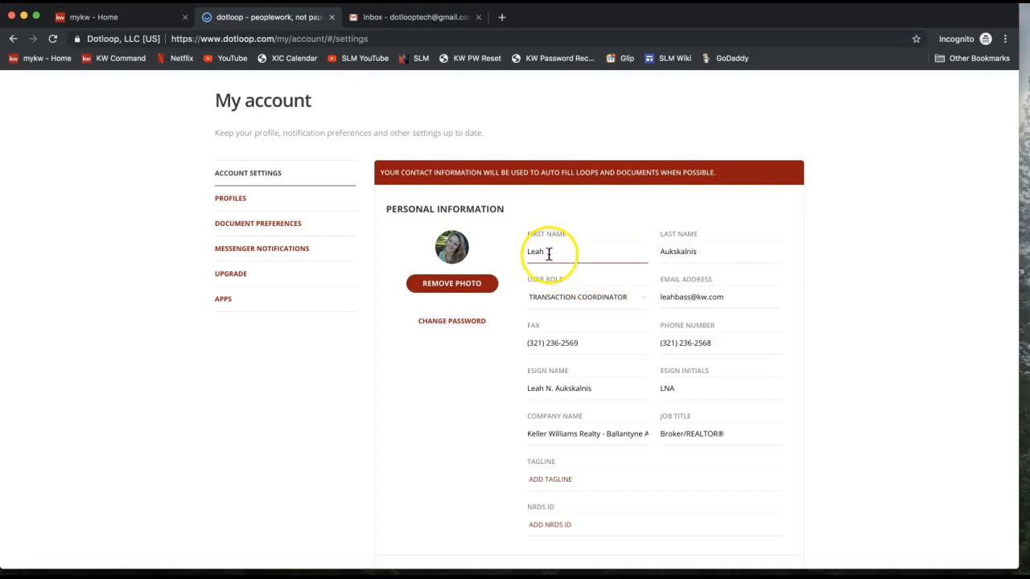
left_click(694, 252)
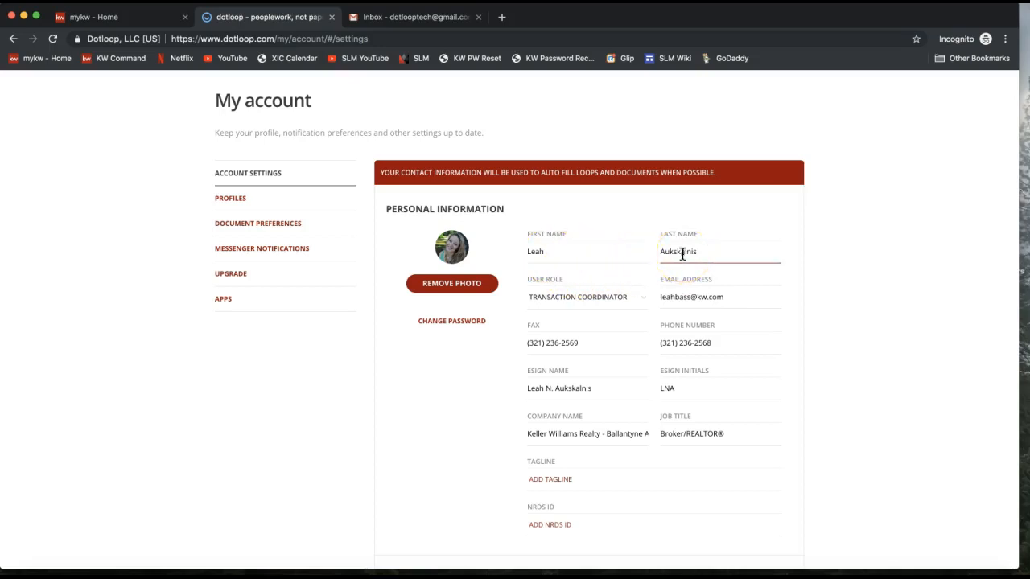
left_click(672, 298)
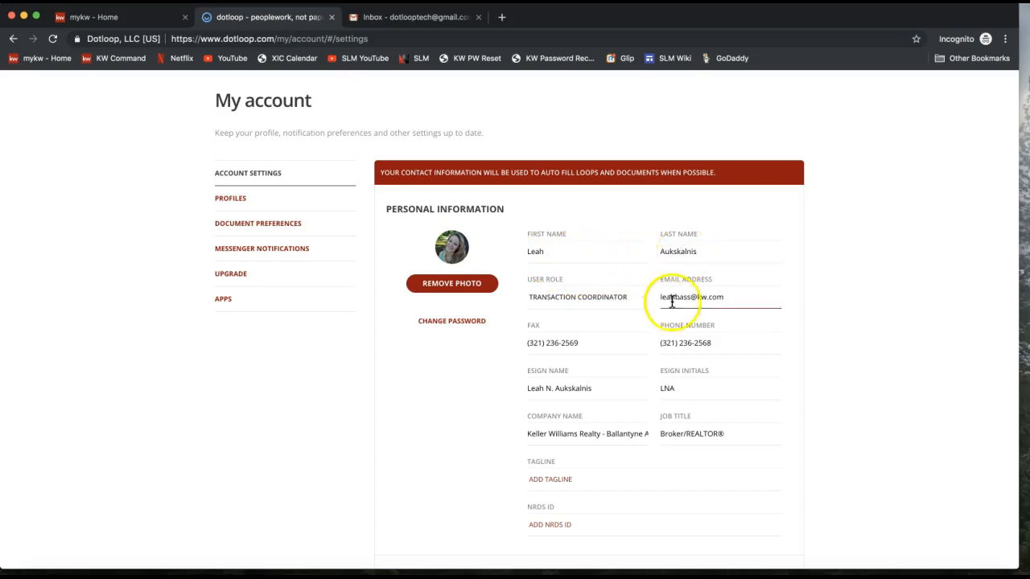
left_click_drag(660, 297, 753, 300)
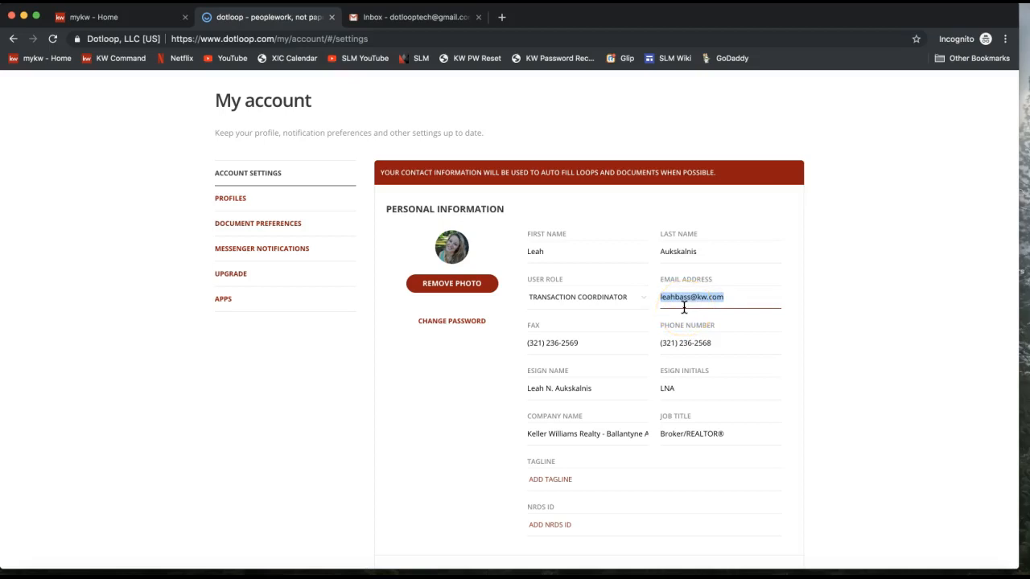
left_click(558, 343)
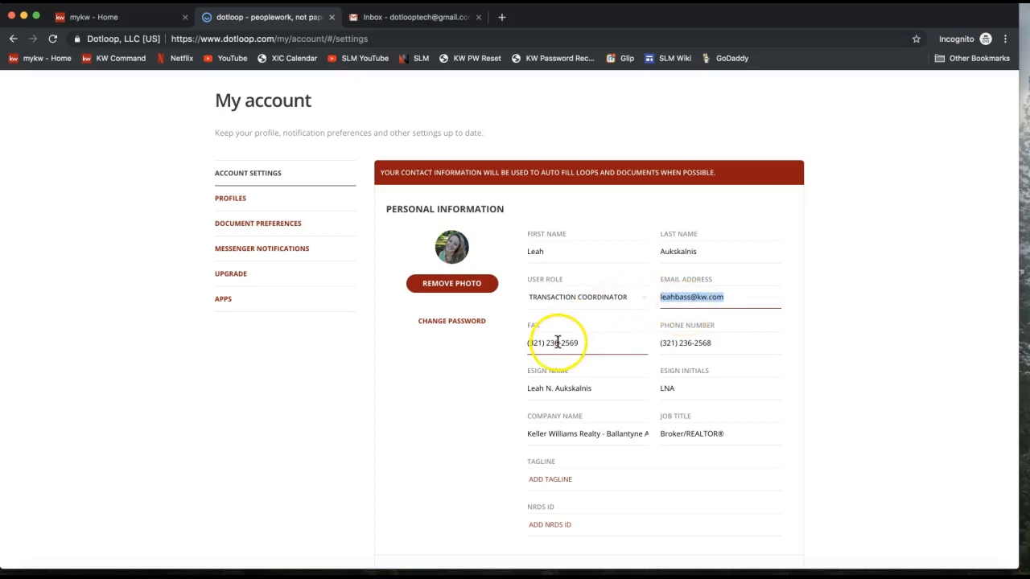
triple_click(557, 343)
triple_click(709, 342)
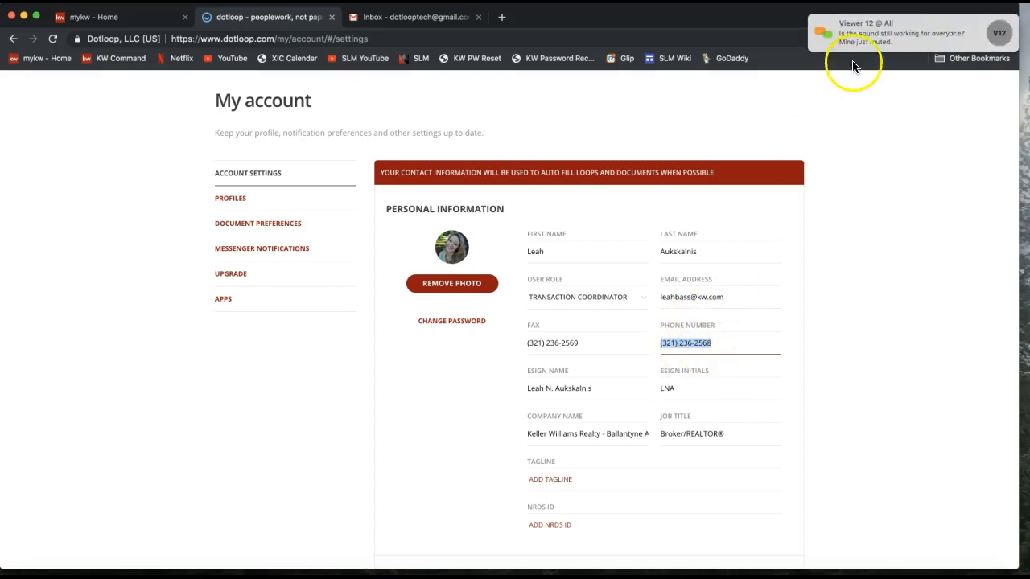
Post 'Let me know if that's not working and i can call back in!' in the webinar chat.
left_click(880, 40)
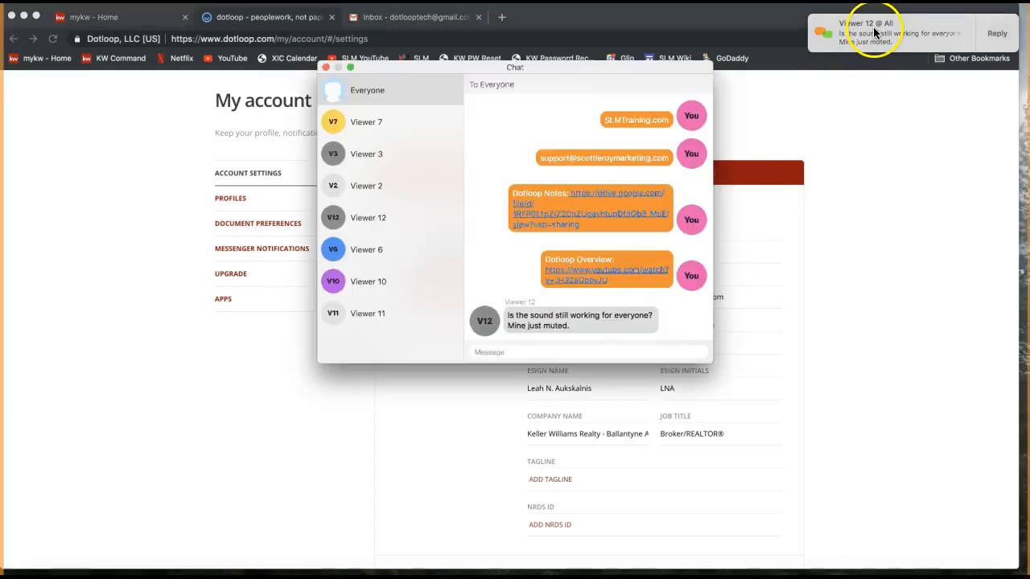
left_click(519, 352)
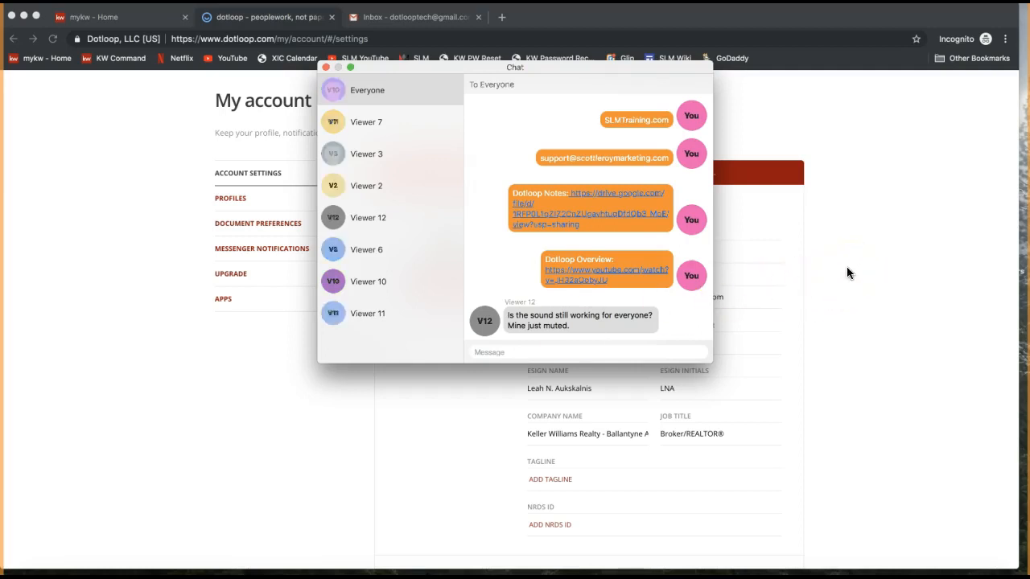
left_click(846, 273)
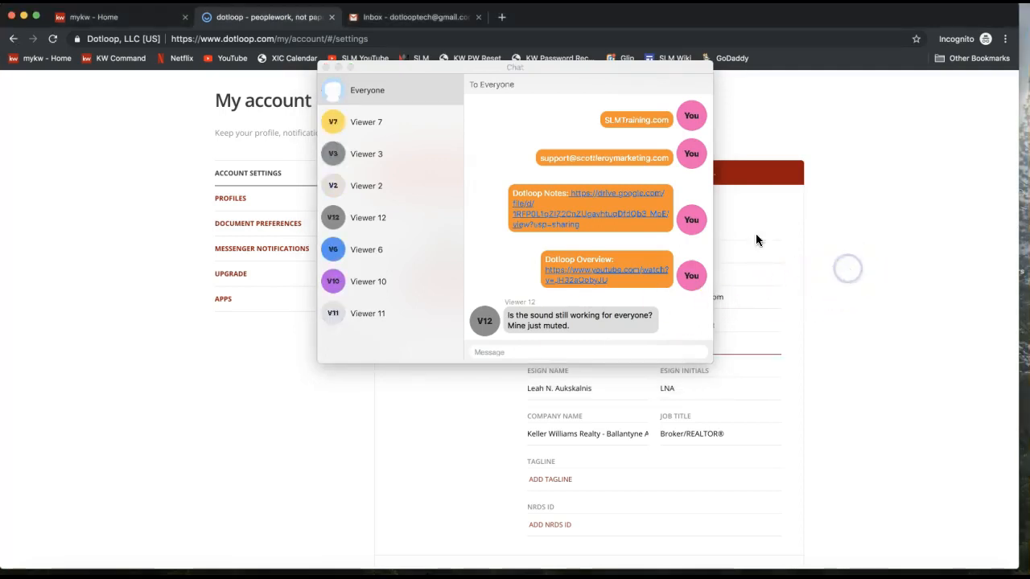
type("Let ,me")
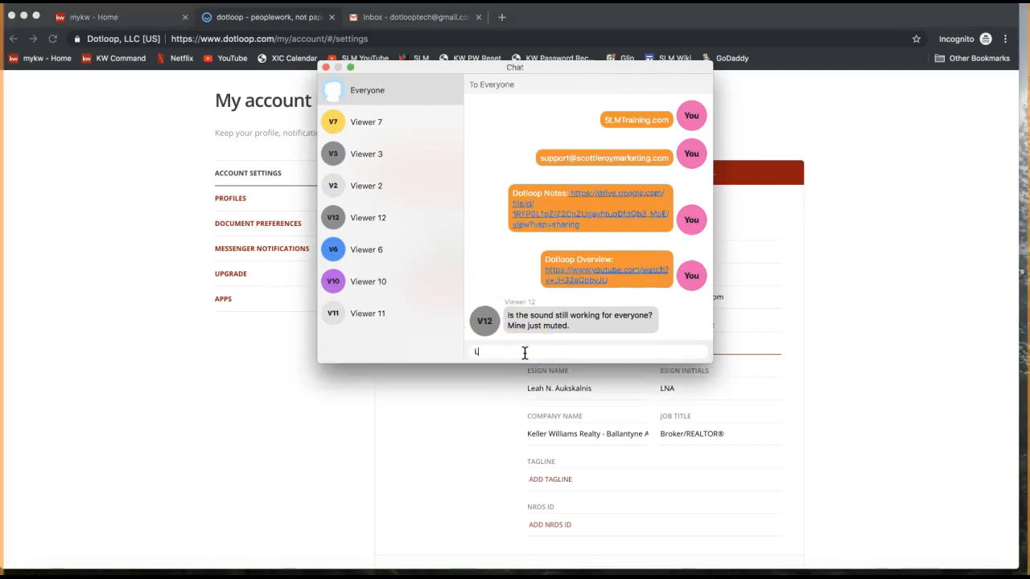
key("BackSpace")
key("BackSpace")
key("BackSpace")
type("me know if that's not working and i can cal")
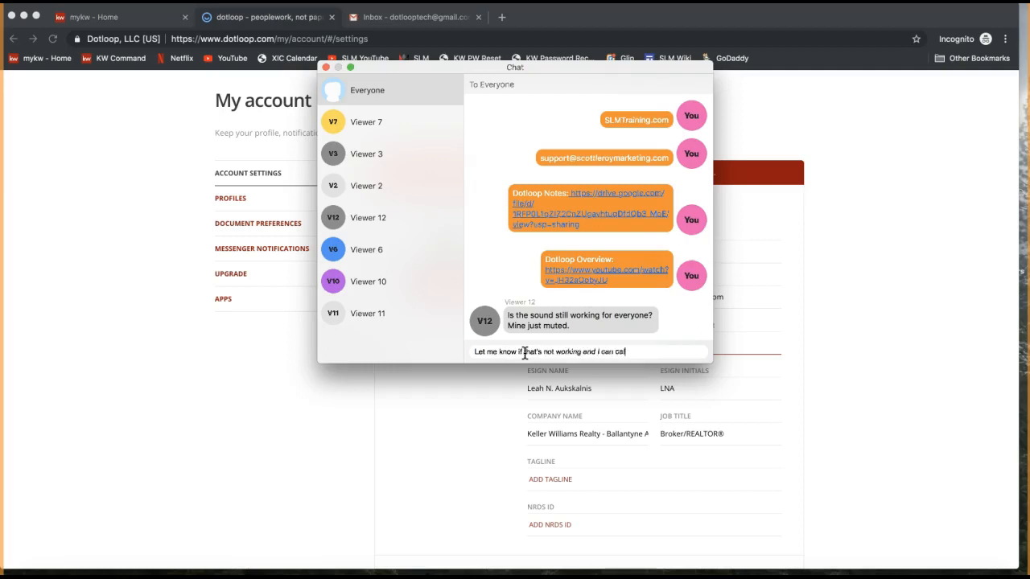
type("l back in!")
key("Return")
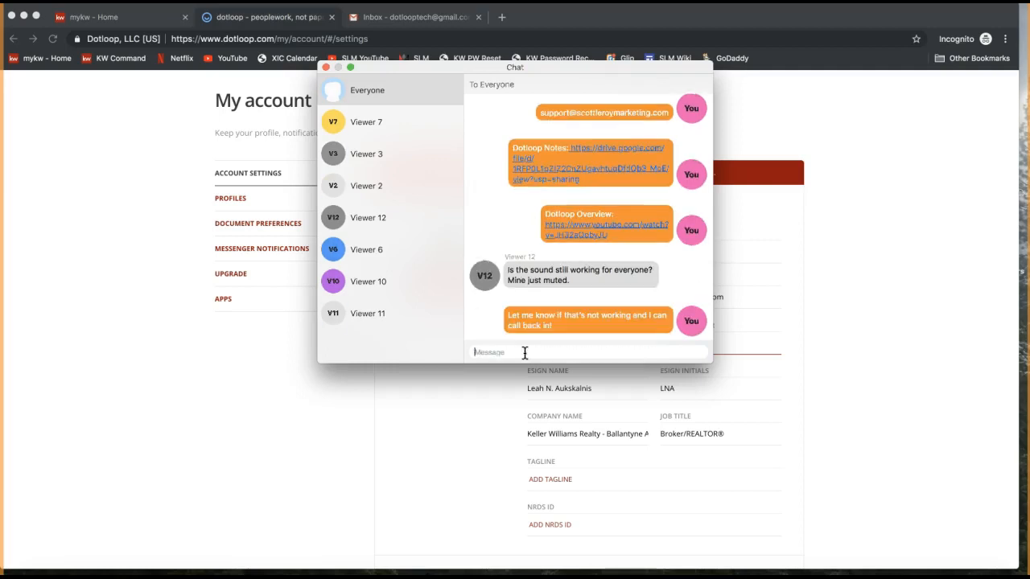
Send 'One second then :)' and 'Let me know if you can hear me now!', then close chat.
left_click(461, 266)
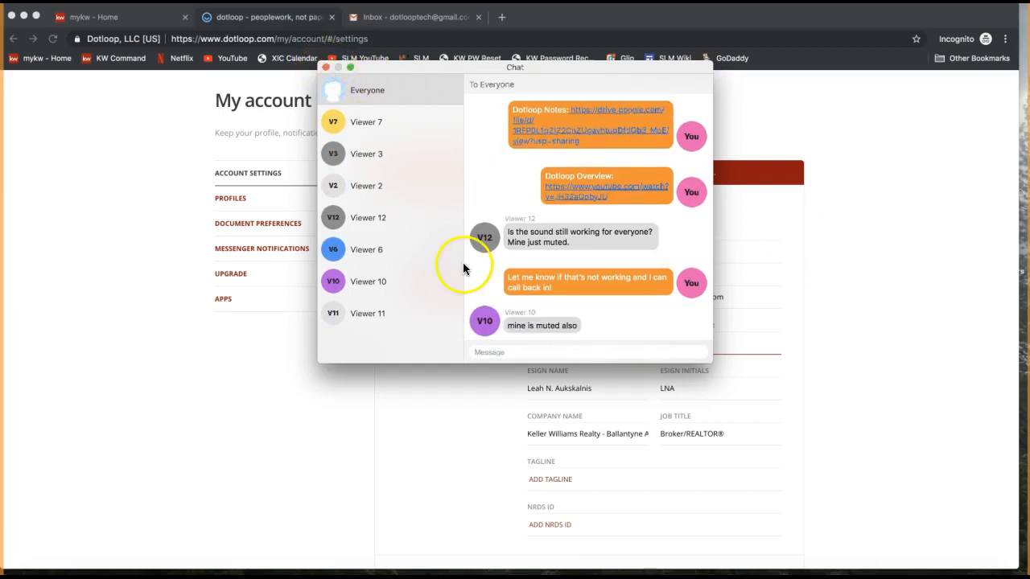
type("One second then :)")
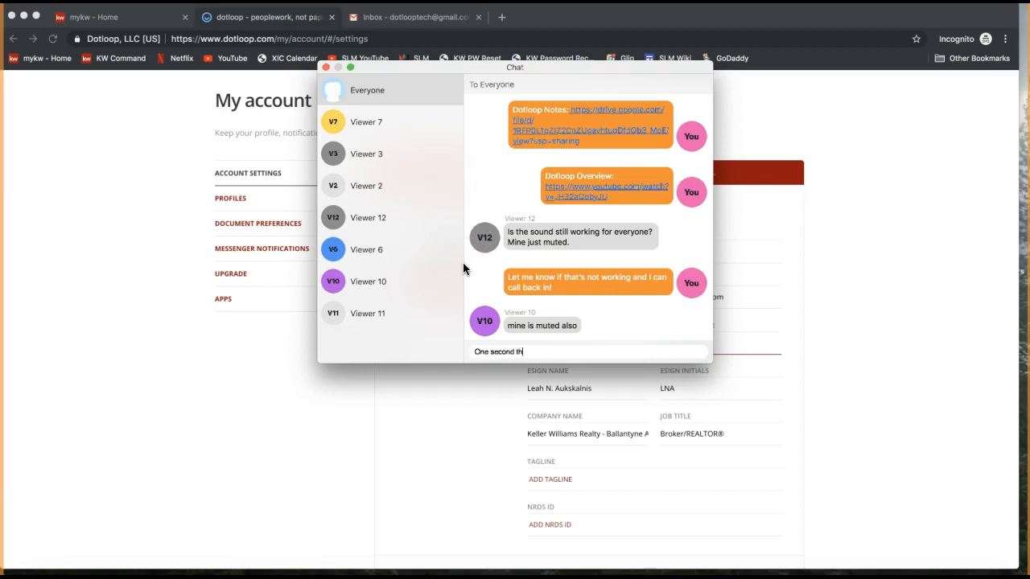
key("Return")
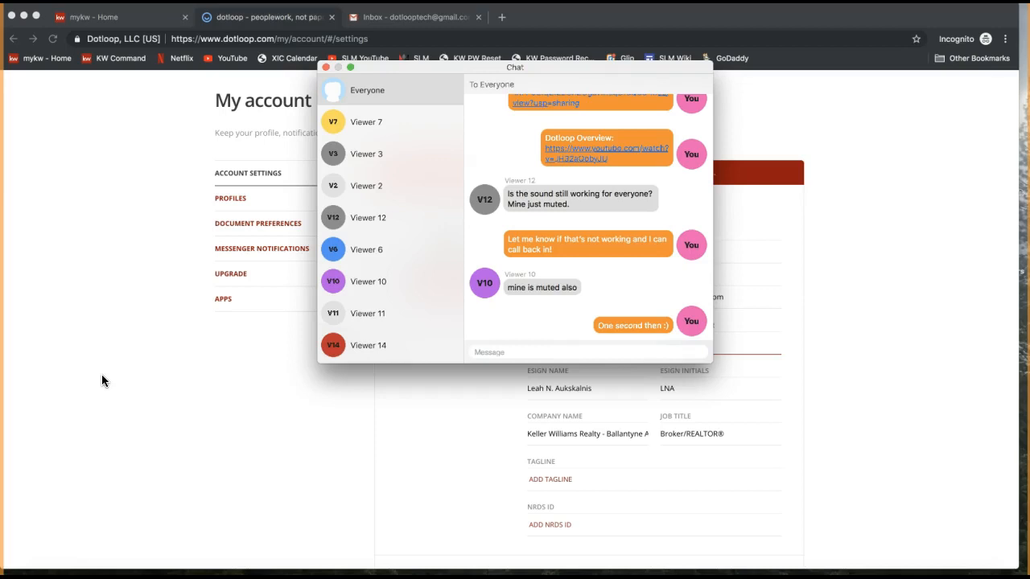
type("Let me know if you can hear me now!")
key("Return")
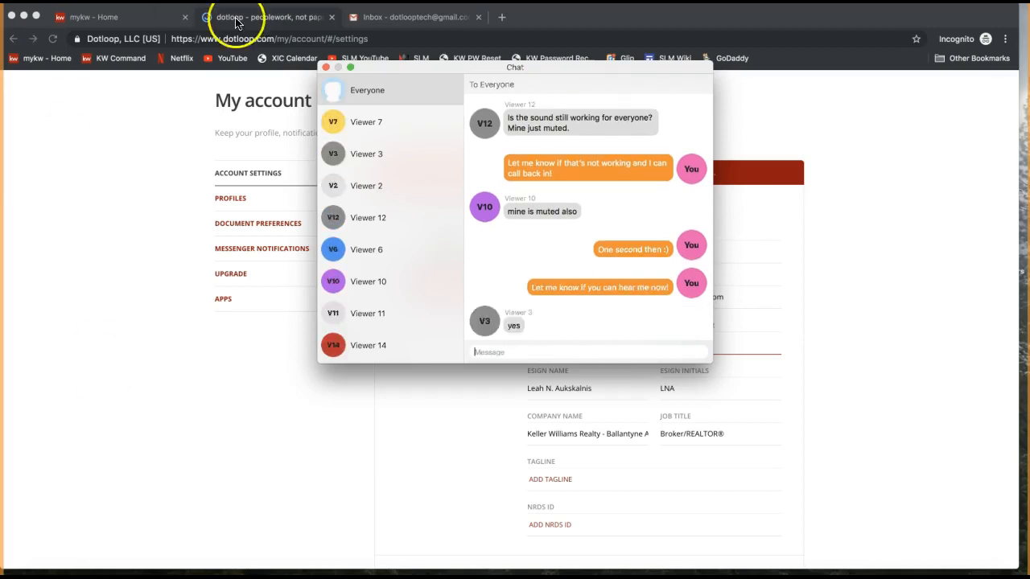
left_click(326, 67)
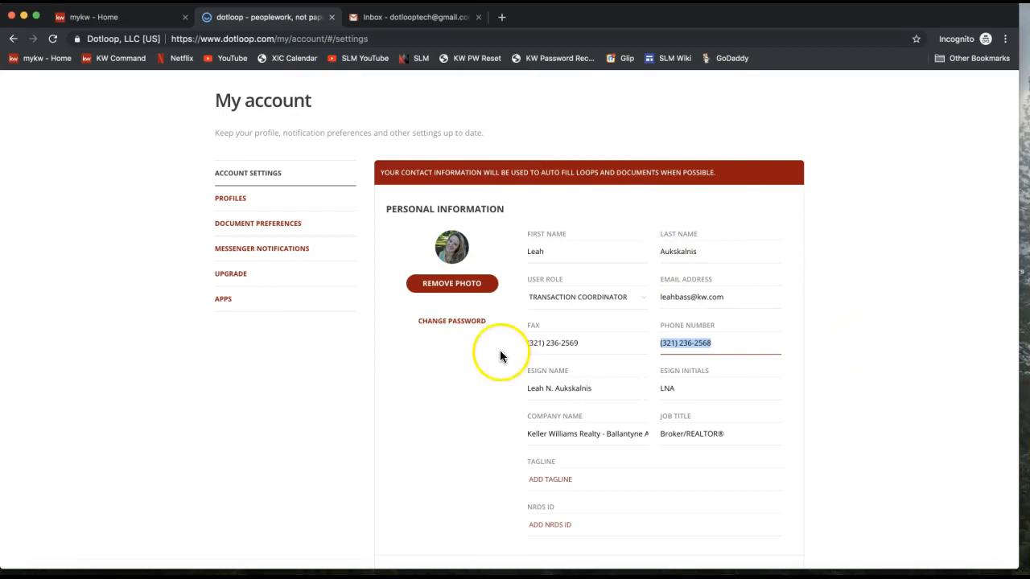
triple_click(527, 343)
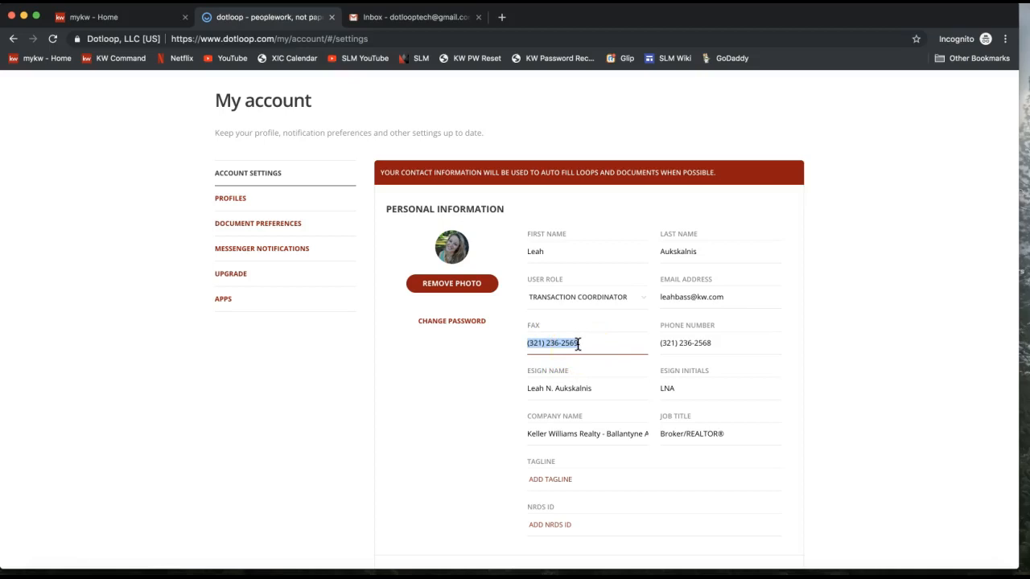
left_click_drag(530, 389, 683, 391)
left_click(683, 391)
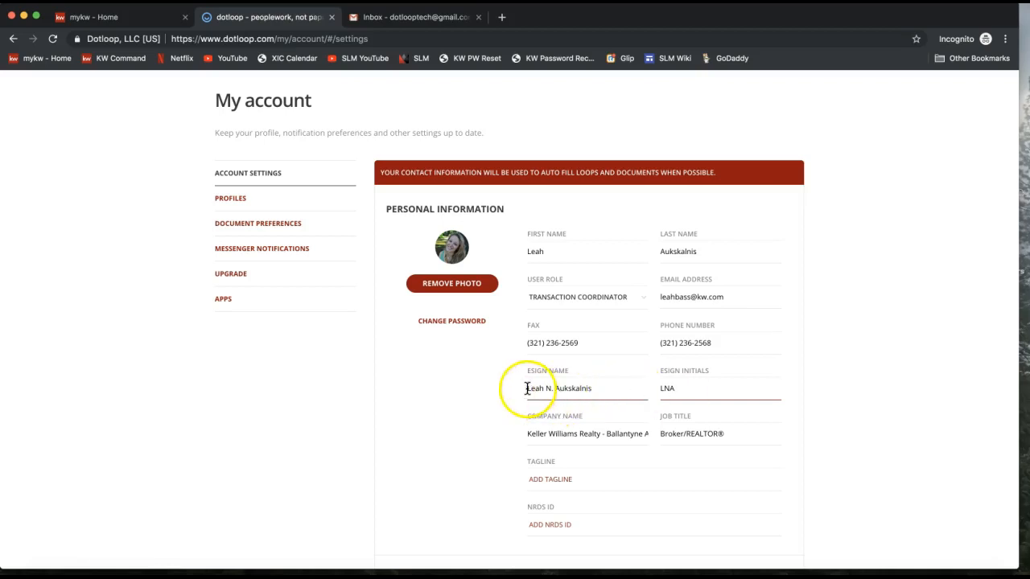
Delete the middle initial from the eSign Name and the N from the eSign Initials.
left_click_drag(527, 388, 619, 389)
left_click(553, 388)
key("BackSpace")
key("BackSpace")
key("BackSpace")
left_click(668, 386)
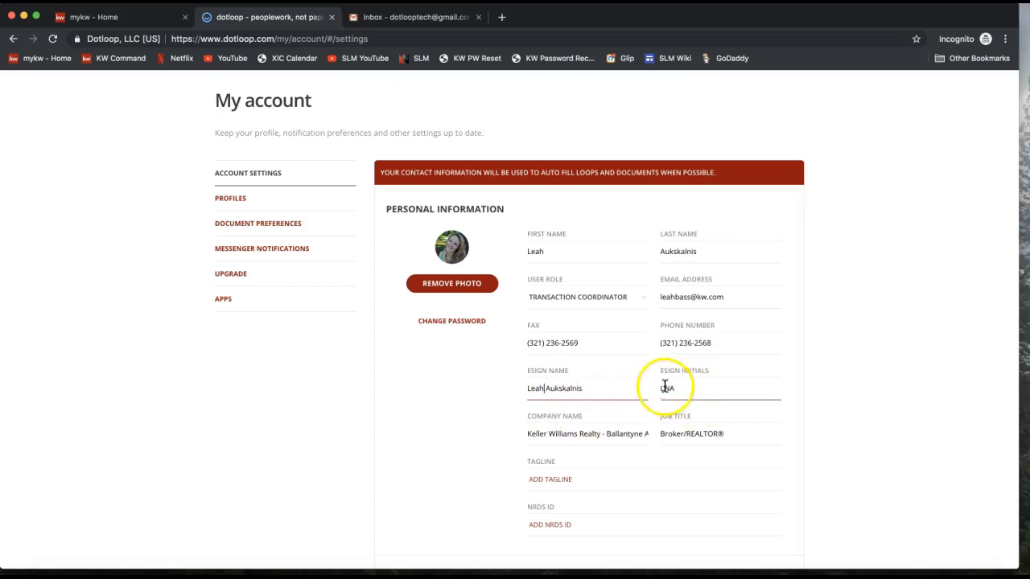
key("BackSpace")
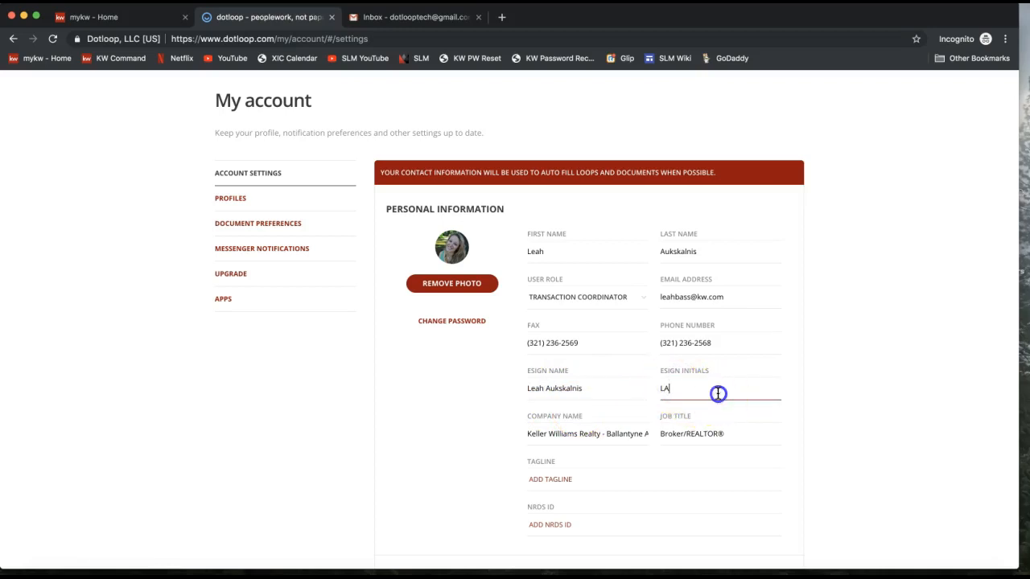
Select and then deselect the company name Keller Williams Realty - Ballantyne.
triple_click(613, 434)
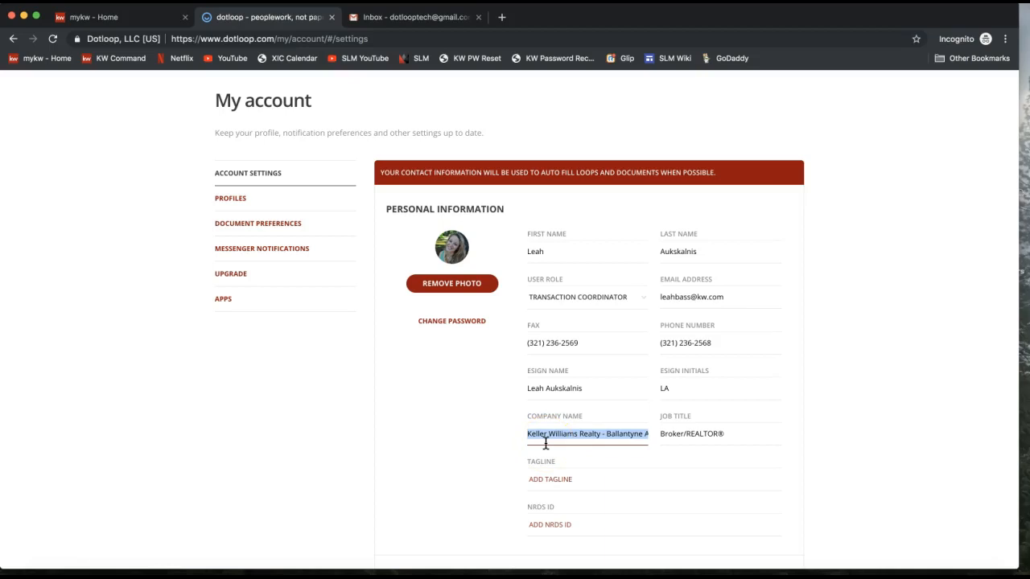
left_click(607, 436)
left_click(601, 435)
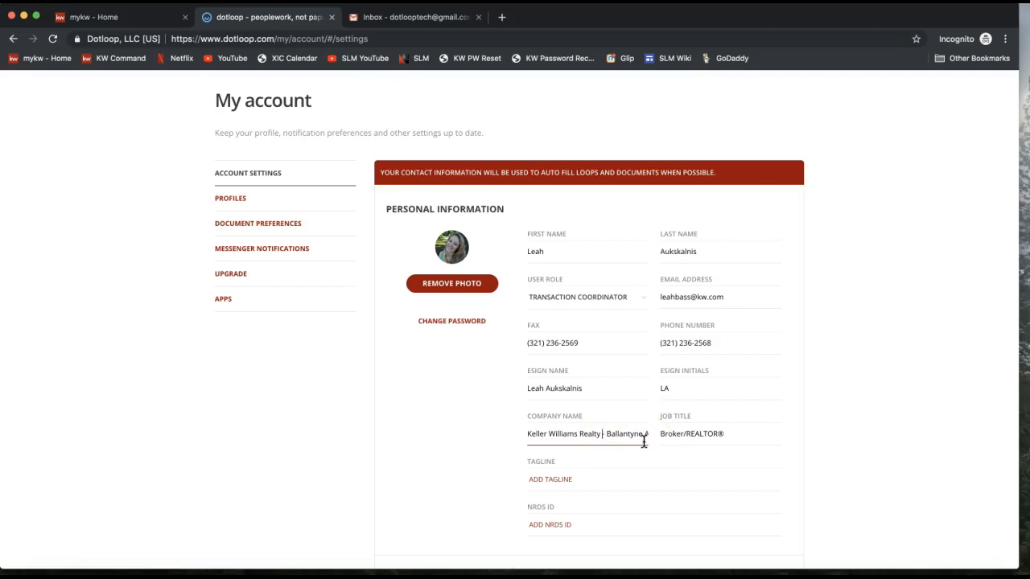
left_click(687, 435)
scroll(754, 432, "down", 3)
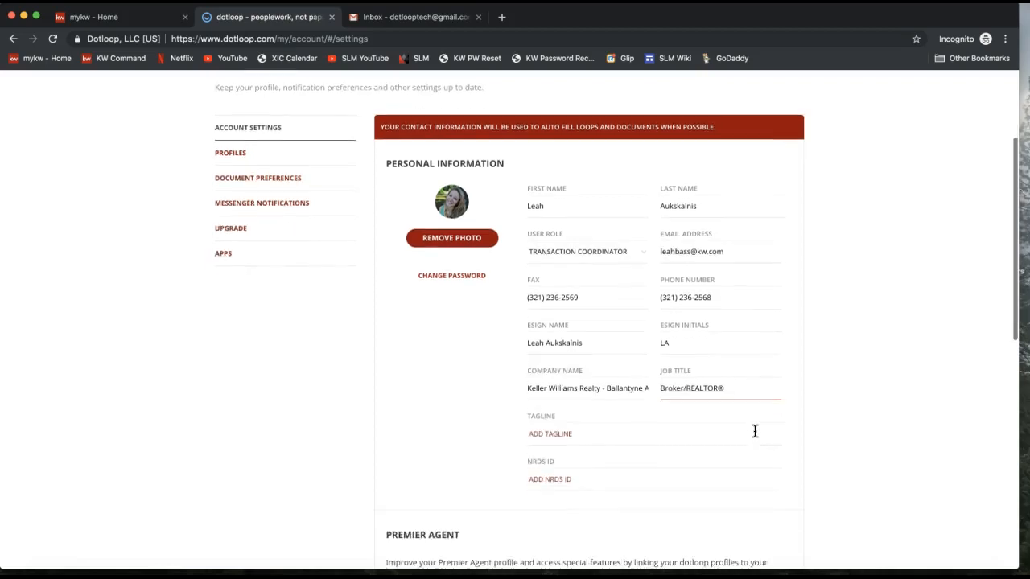
left_click(593, 371)
left_click(533, 363)
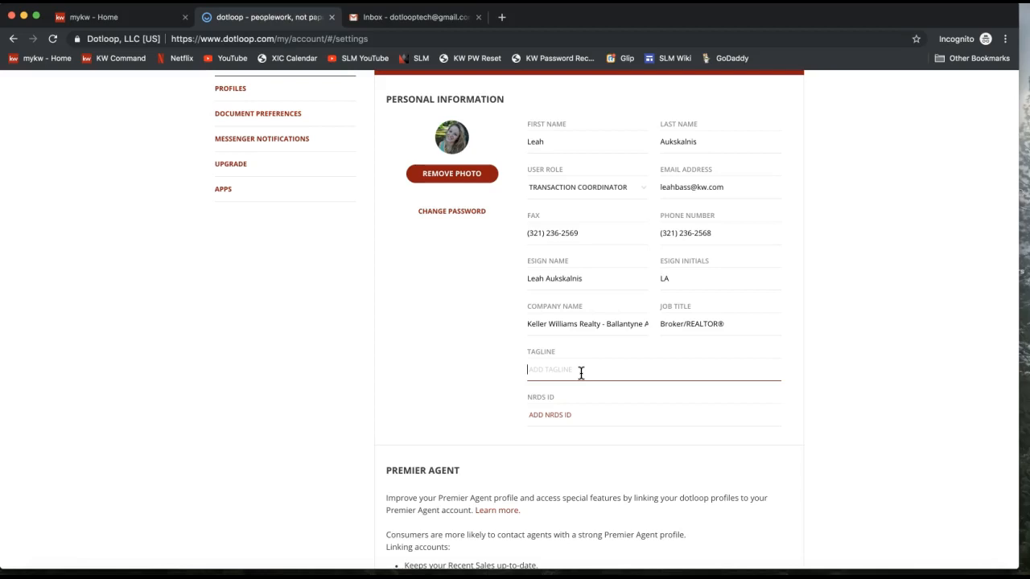
left_click(565, 409)
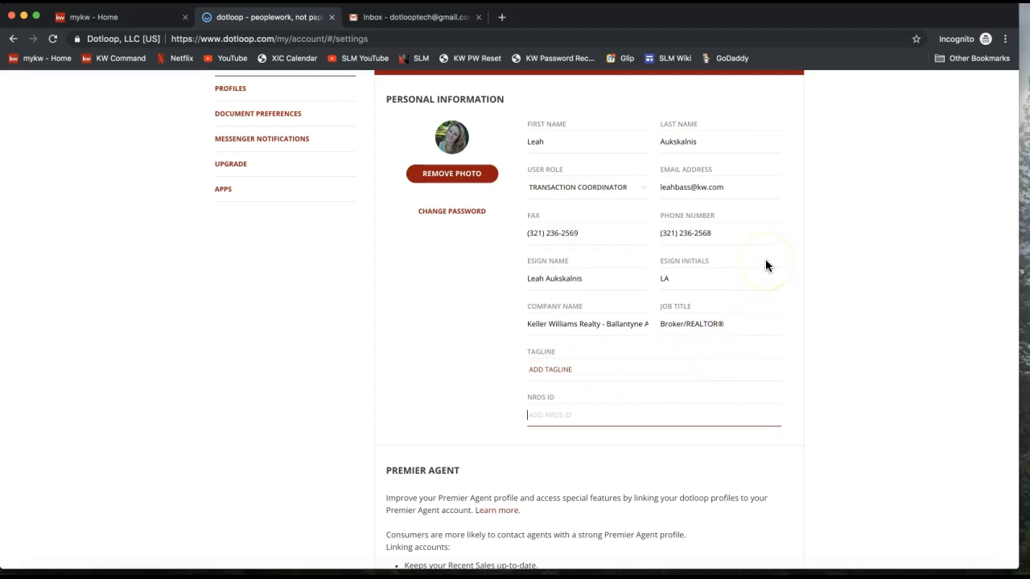
scroll(765, 261, "down", 5)
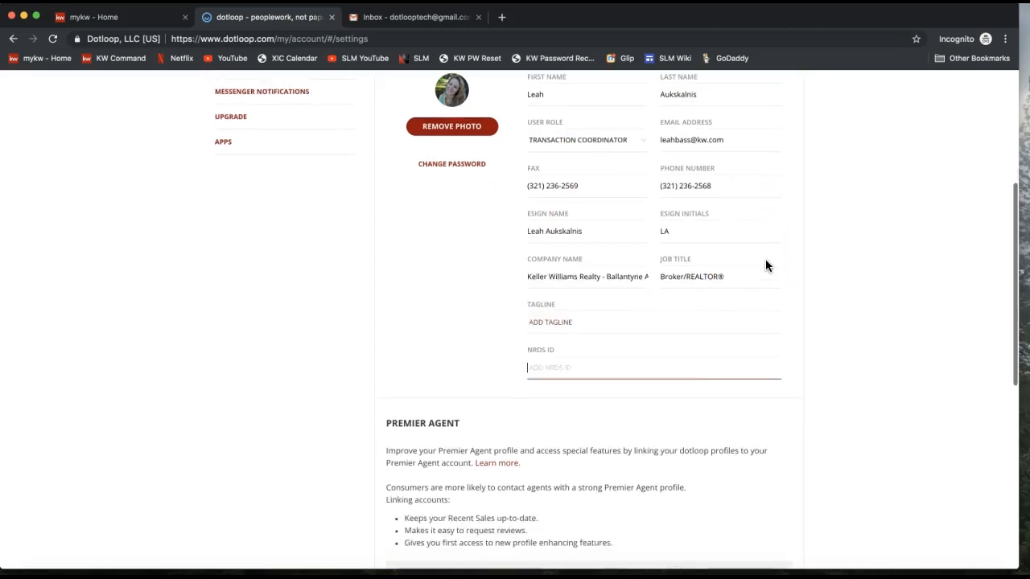
scroll(765, 261, "down", 2)
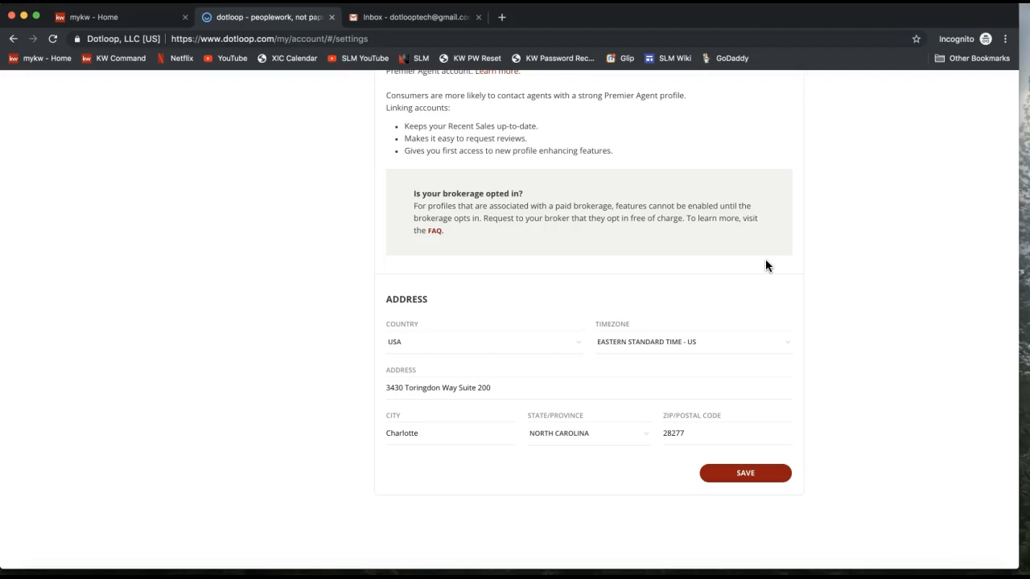
Save the account contact information with the Charlotte, North Carolina street address.
left_click(448, 392)
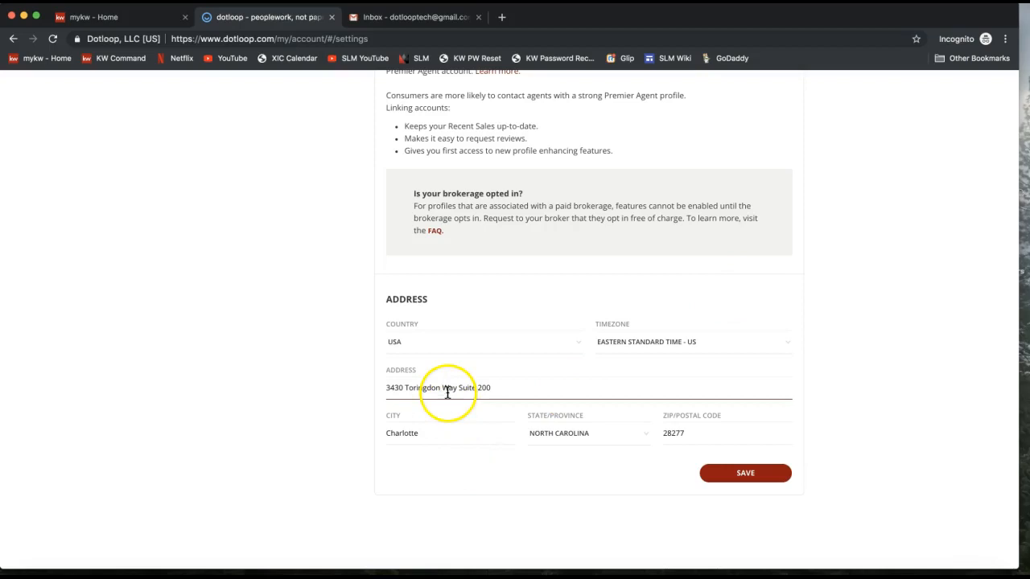
triple_click(447, 392)
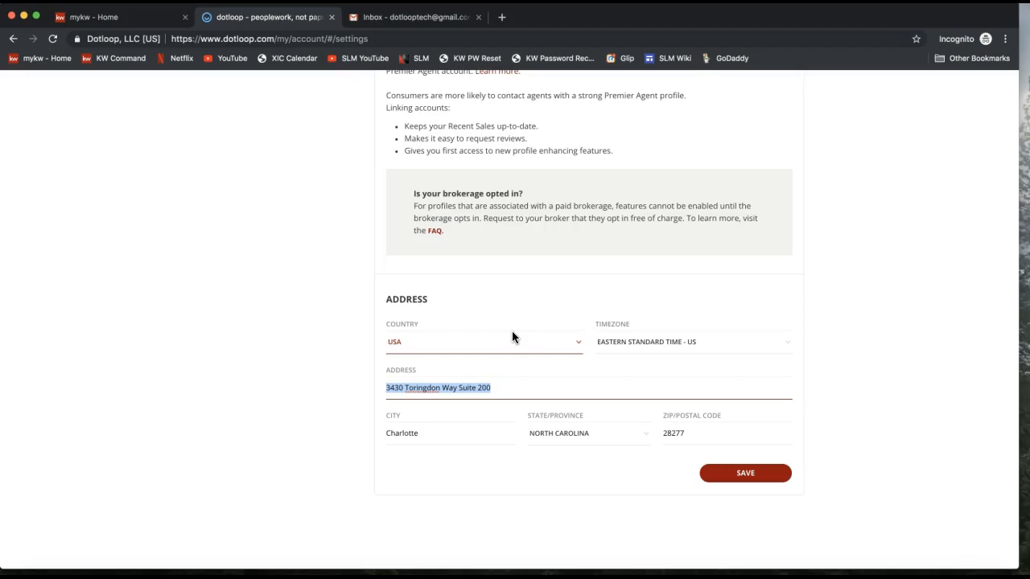
left_click(742, 478)
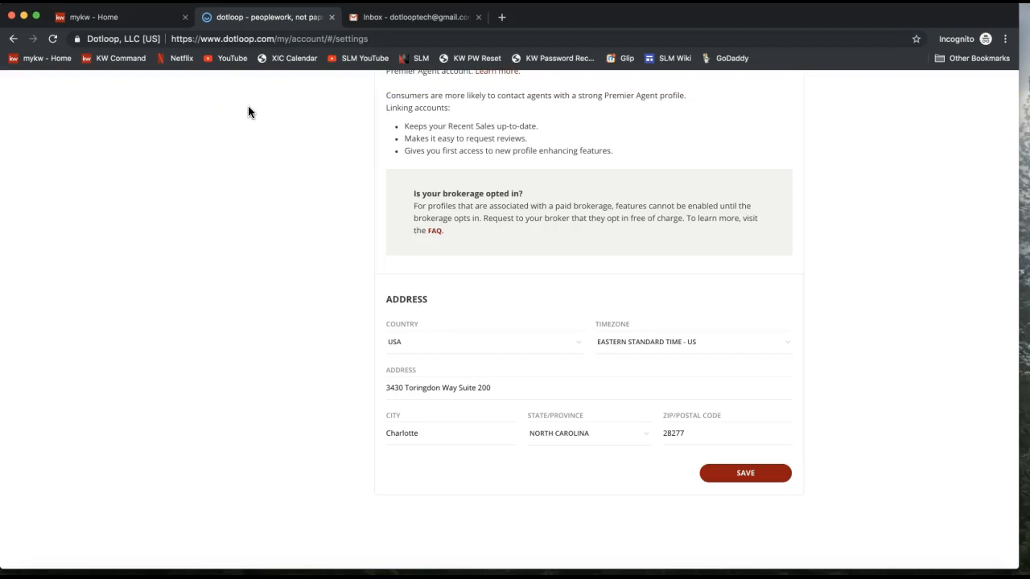
left_click(749, 480)
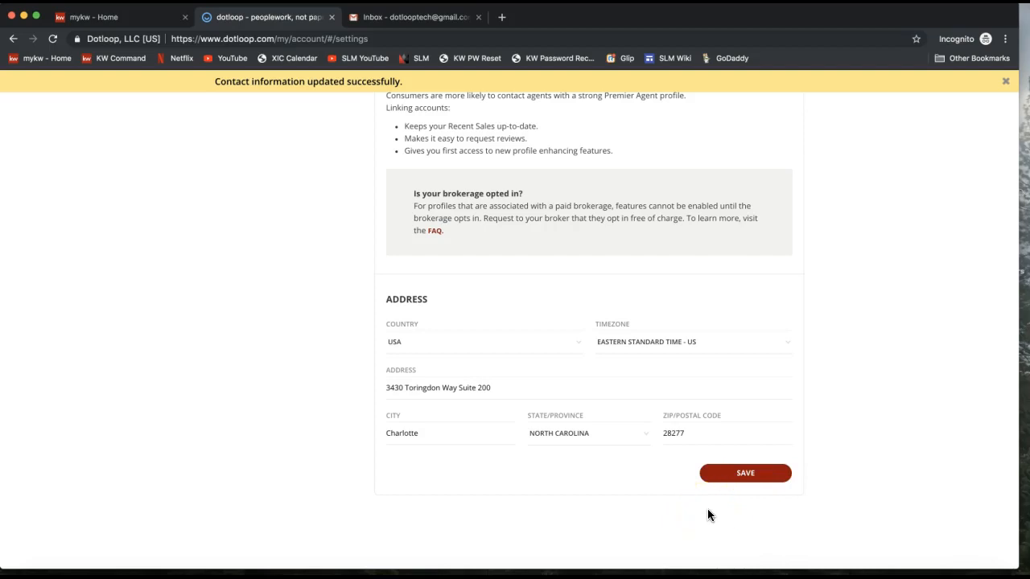
scroll(708, 510, "up", 15)
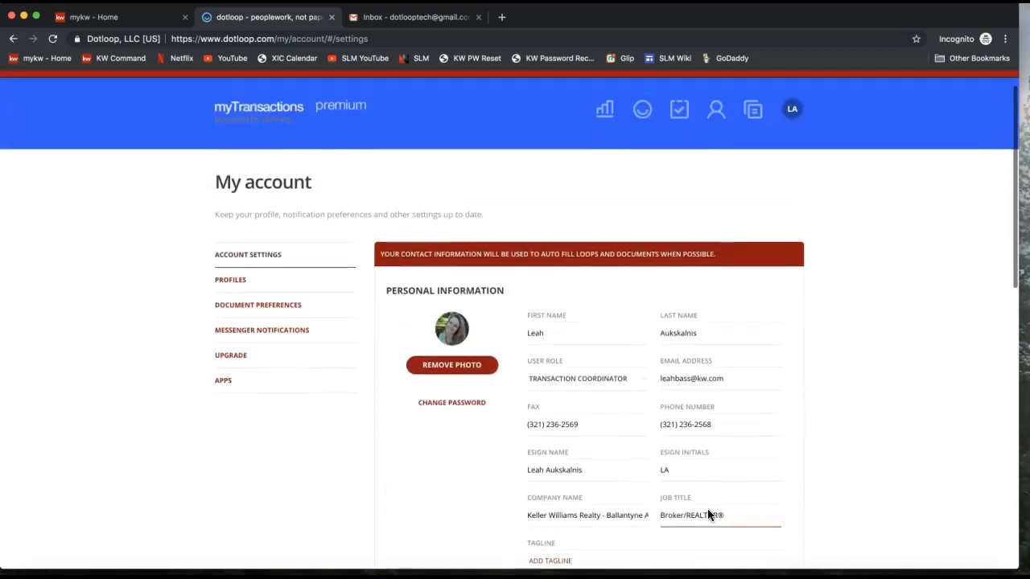
Show the KW Ballantyne profile's agent details with its name, phone and fax numbers.
left_click(242, 284)
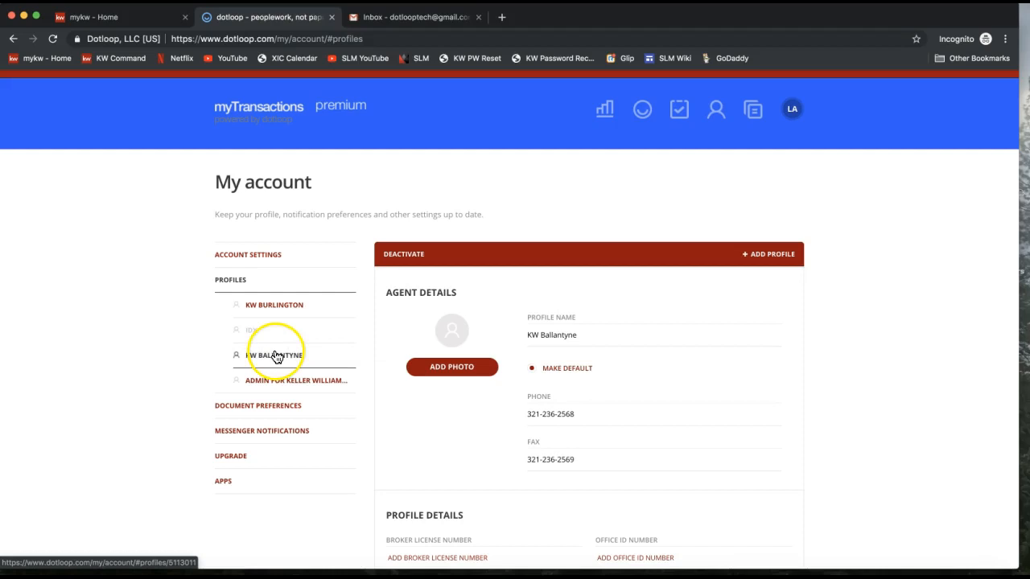
left_click(667, 231)
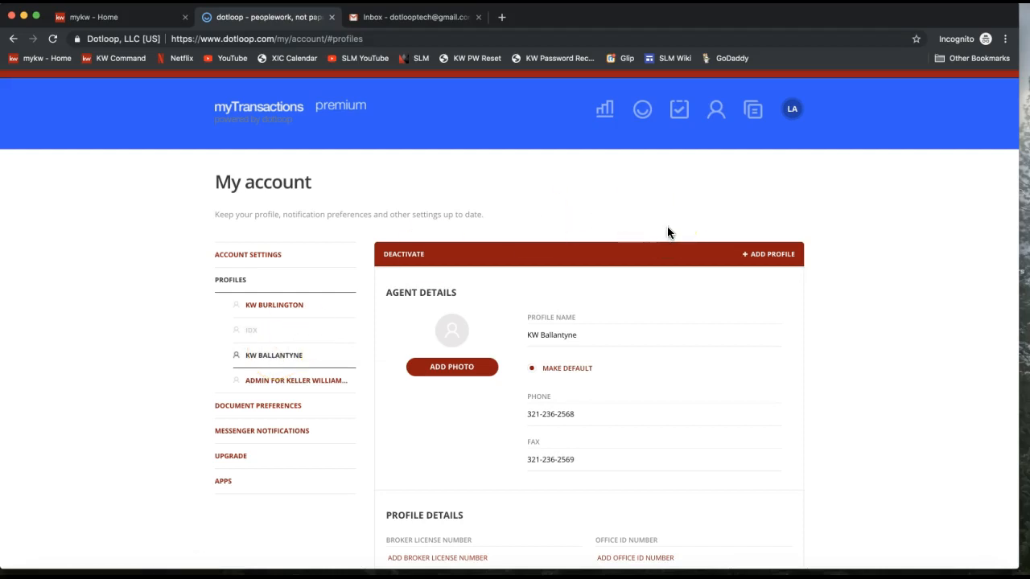
scroll(667, 233, "down", 3)
left_click(572, 269)
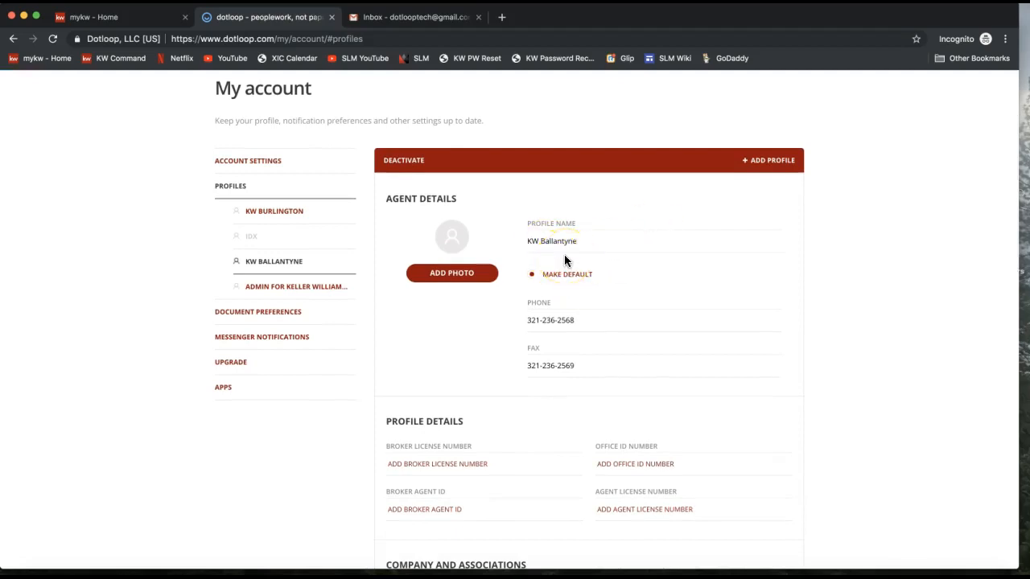
left_click(569, 244)
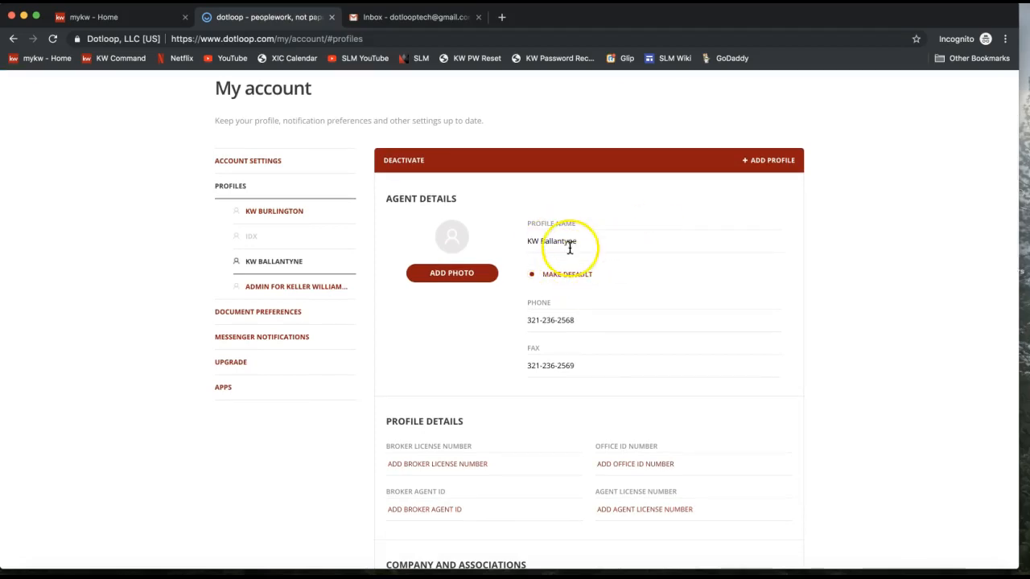
left_click_drag(518, 241, 593, 241)
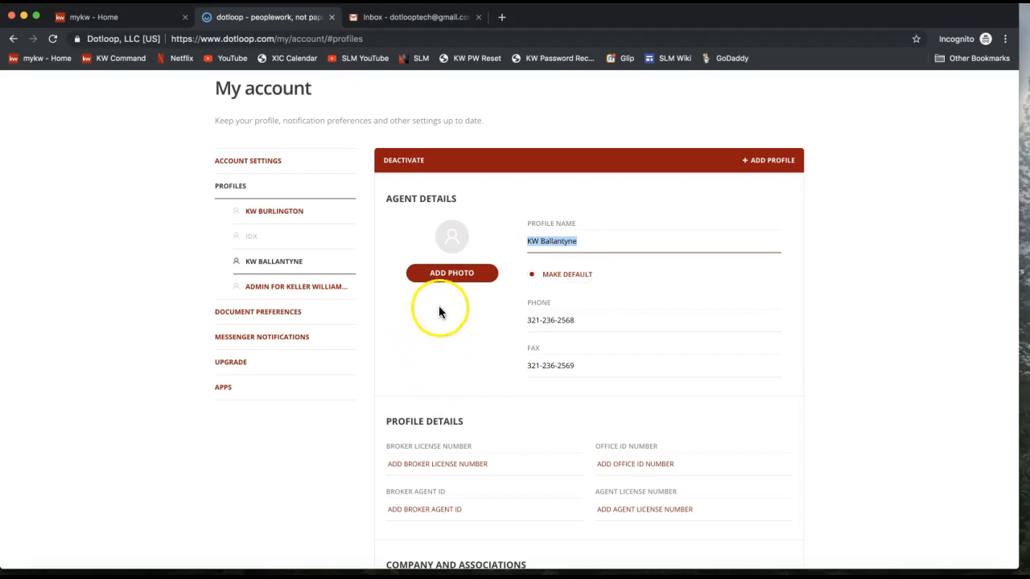
left_click(466, 278)
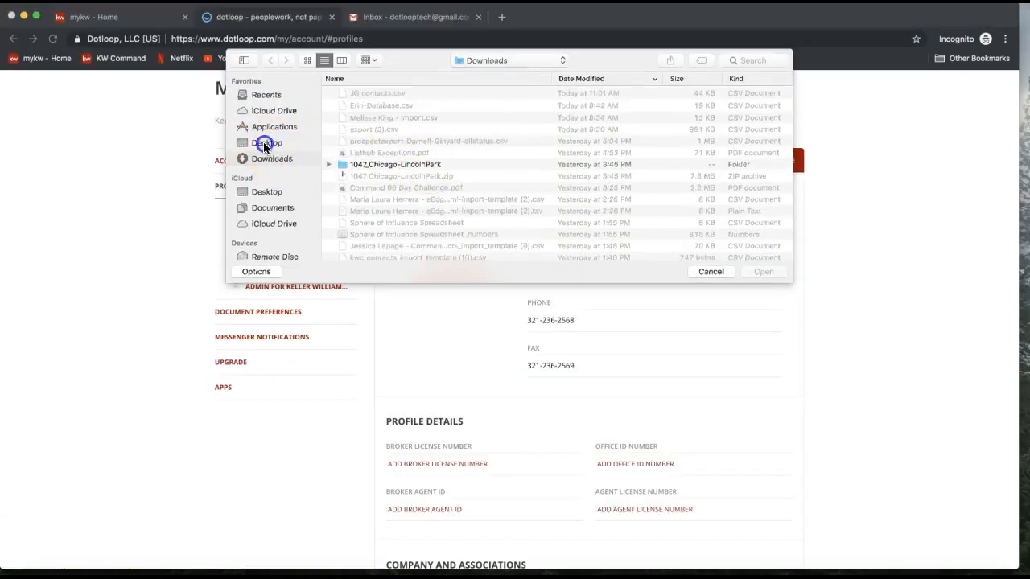
left_click(265, 144)
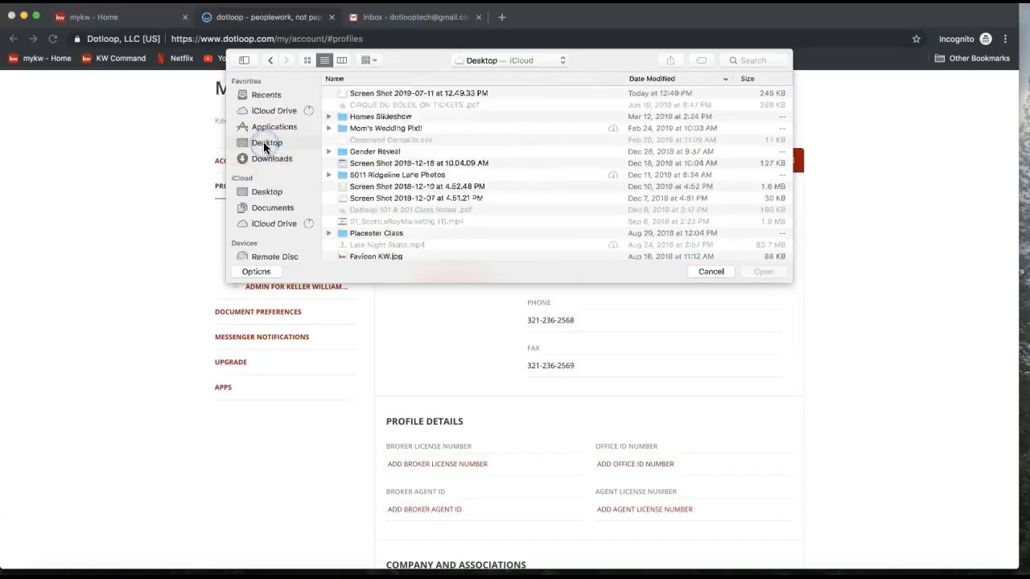
left_click(268, 158)
left_click(267, 142)
scroll(408, 157, "down", 5)
scroll(408, 157, "down", 10)
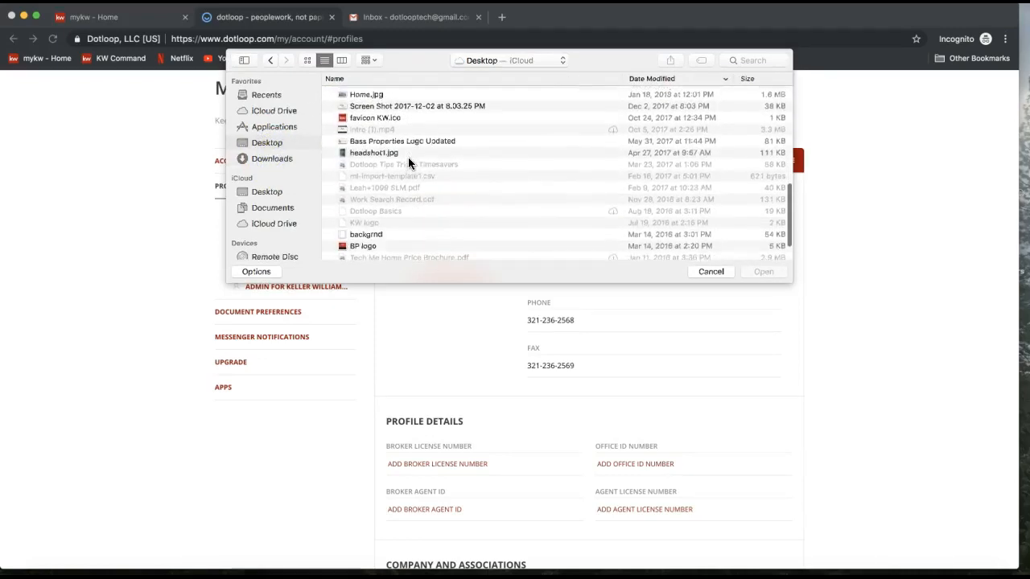
double_click(382, 151)
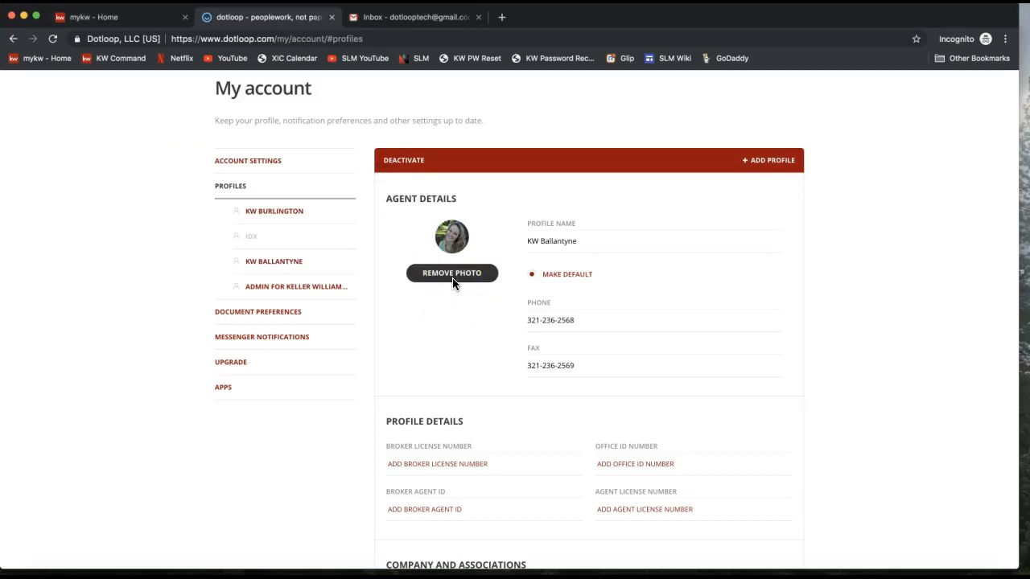
left_click(552, 320)
triple_click(552, 320)
left_click(554, 361)
triple_click(554, 362)
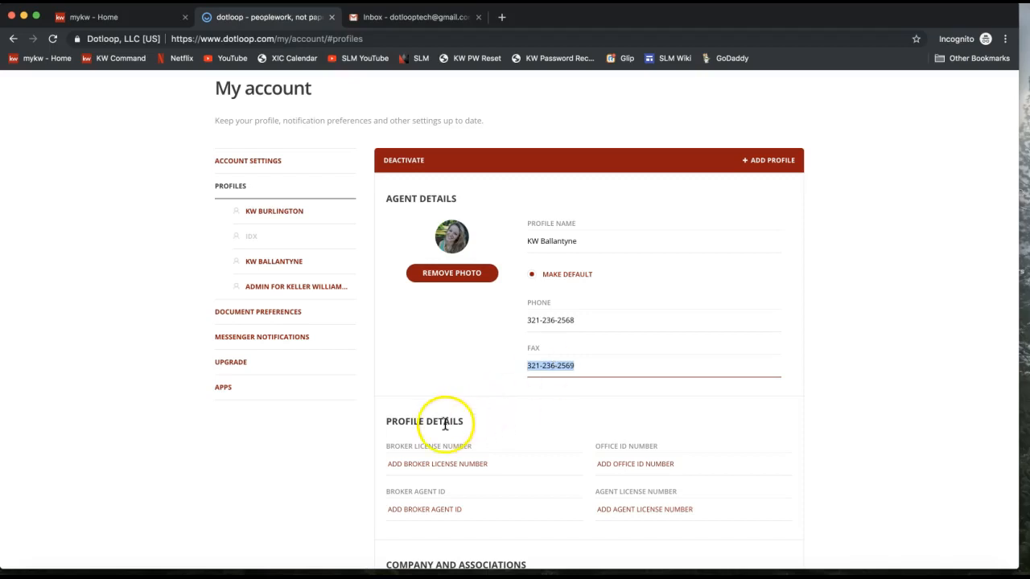
scroll(443, 421, "down", 2)
left_click_drag(389, 360, 462, 367)
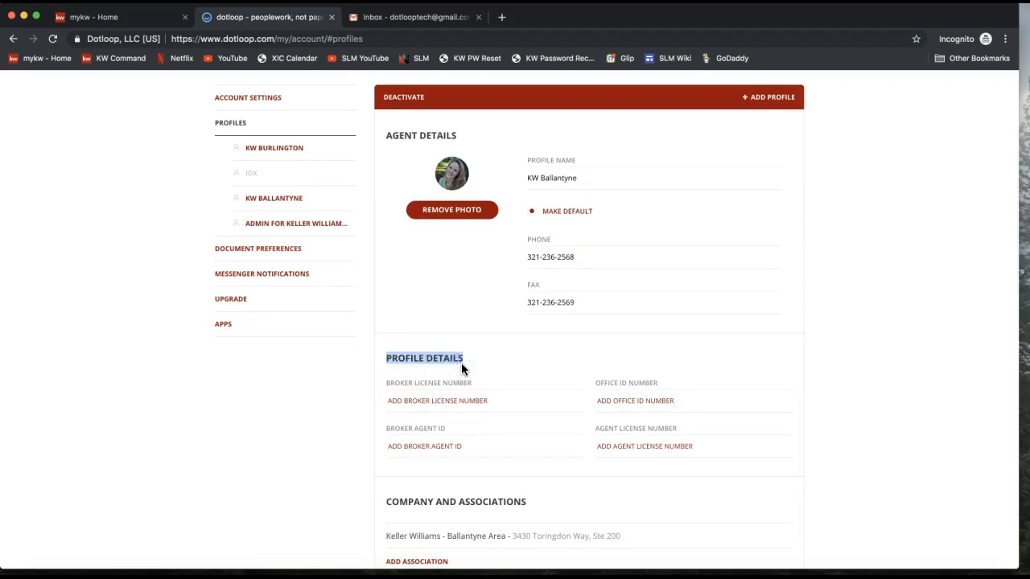
left_click(654, 439)
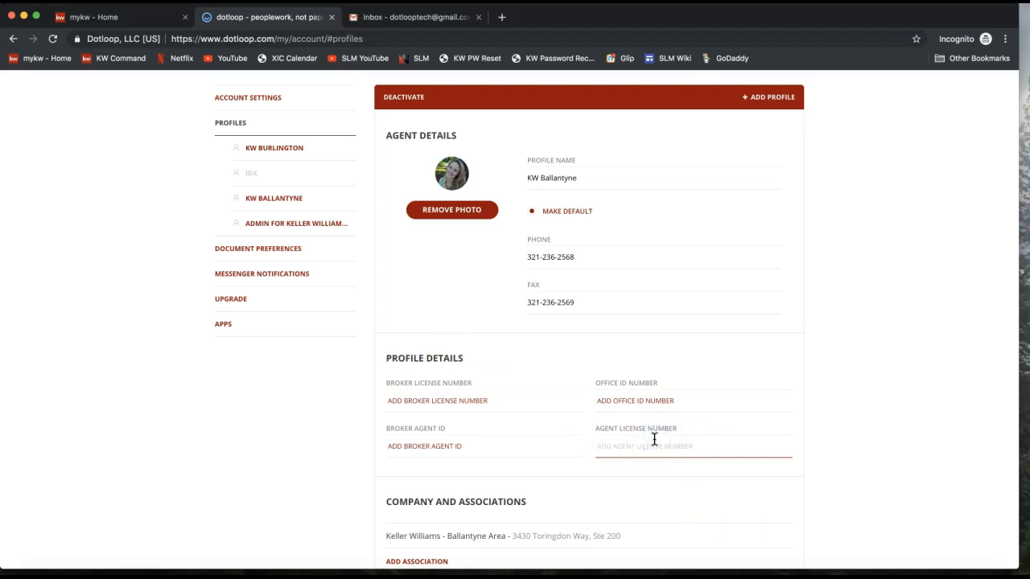
left_click_drag(594, 430, 685, 423)
triple_click(669, 428)
left_click(636, 448)
triple_click(600, 428)
left_click(650, 448)
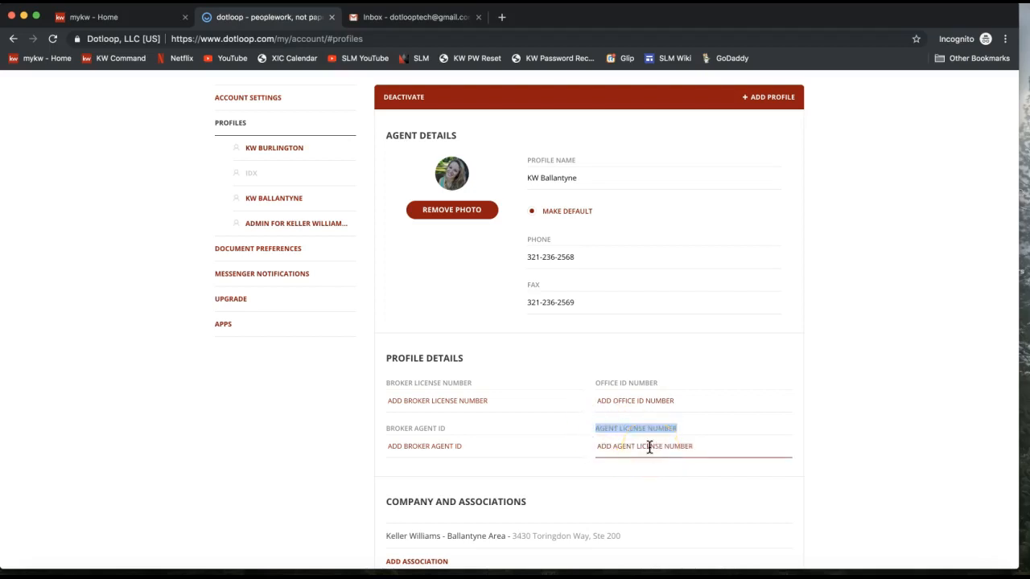
left_click(618, 445)
left_click(494, 409)
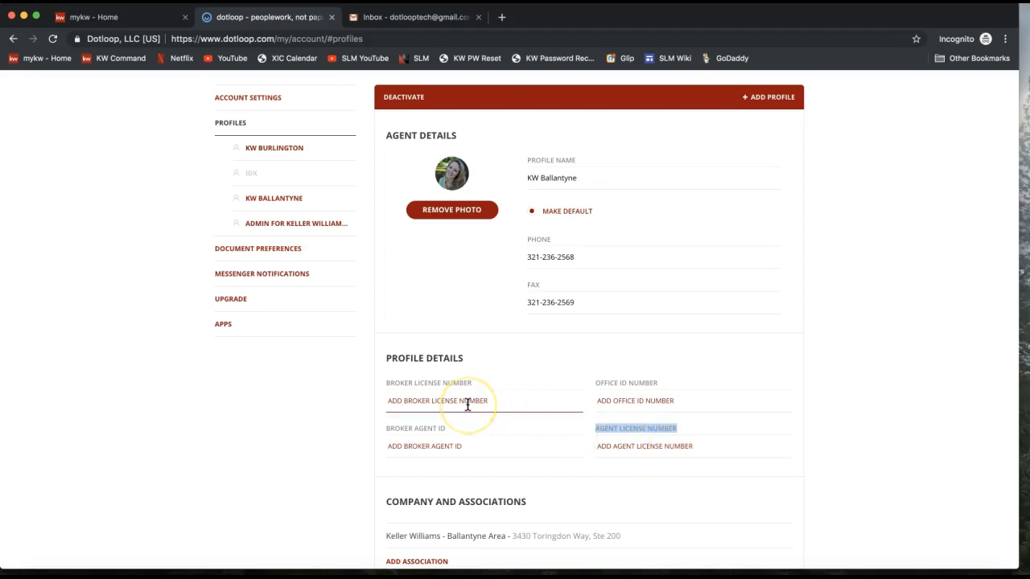
left_click(589, 435)
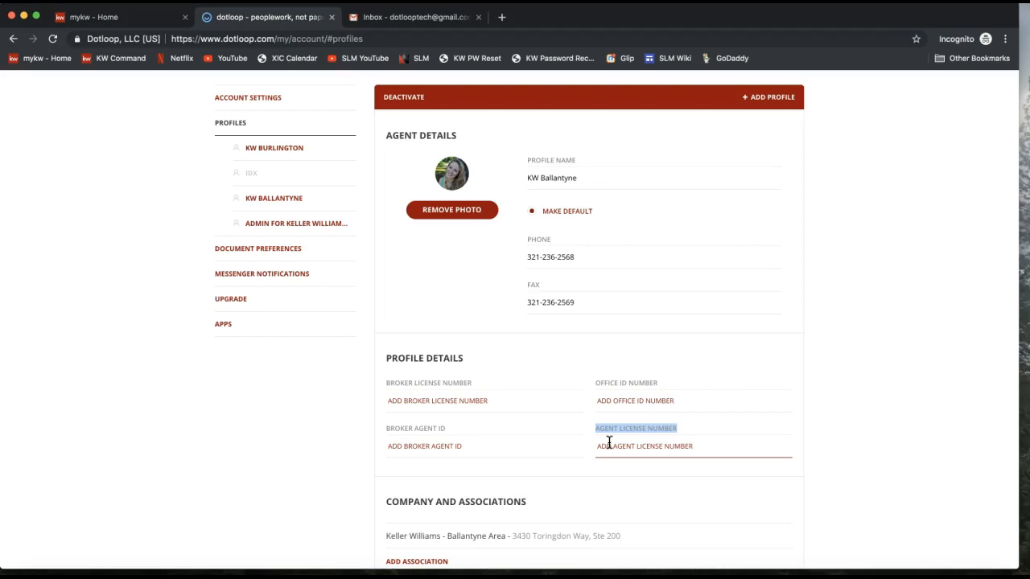
scroll(609, 443, "down", 3)
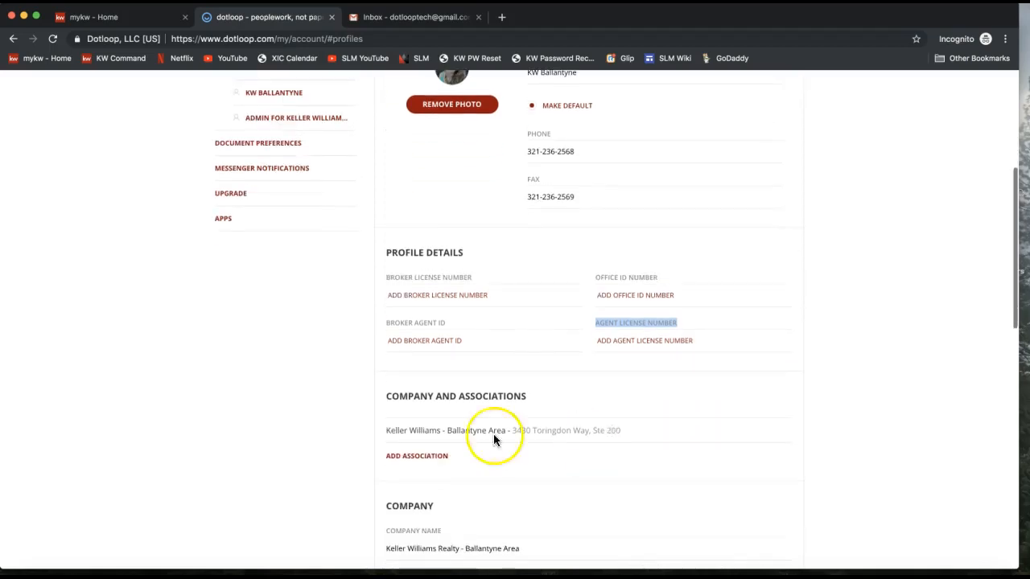
left_click_drag(391, 394, 545, 395)
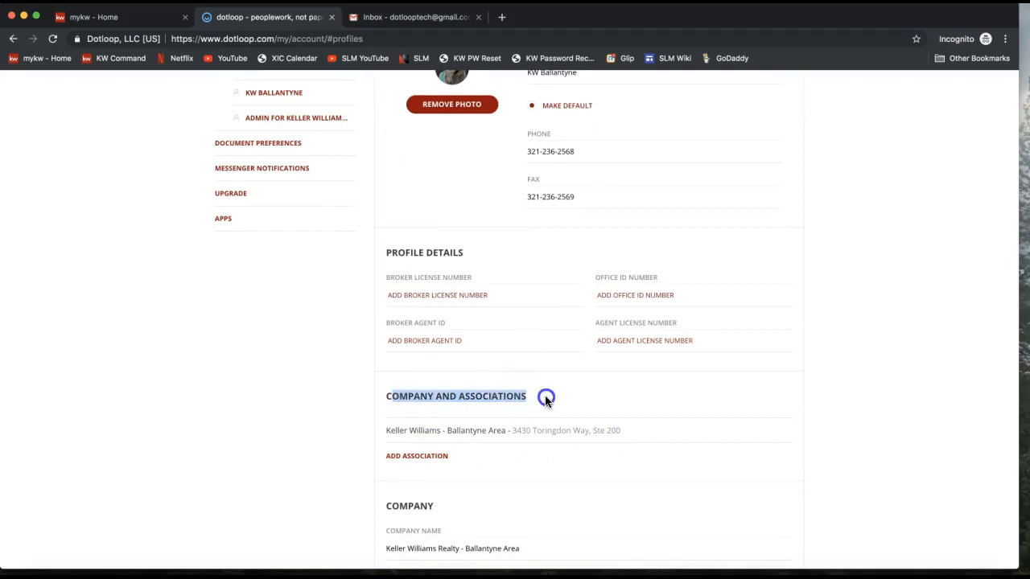
left_click(441, 409)
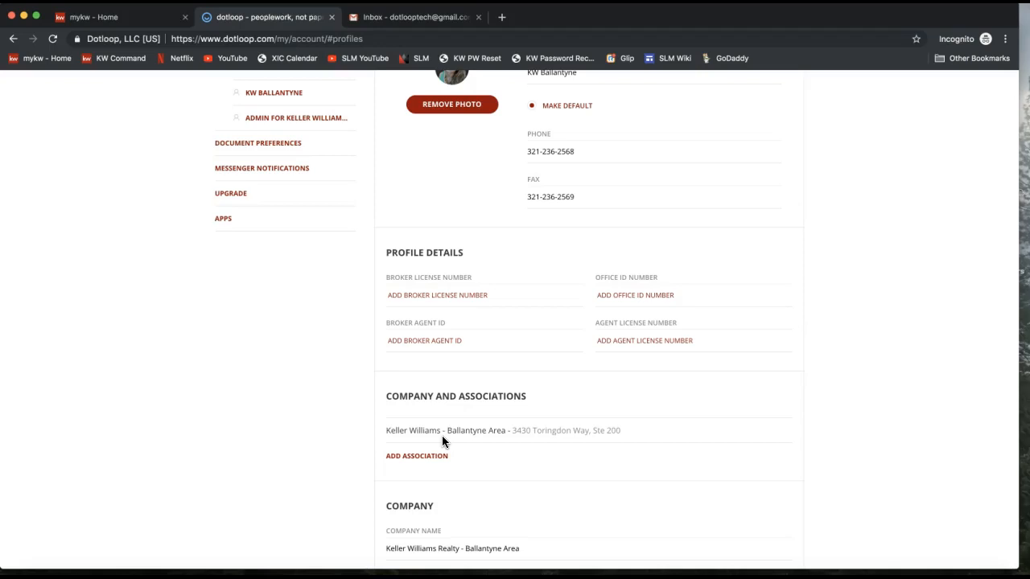
scroll(441, 435, "up", 2)
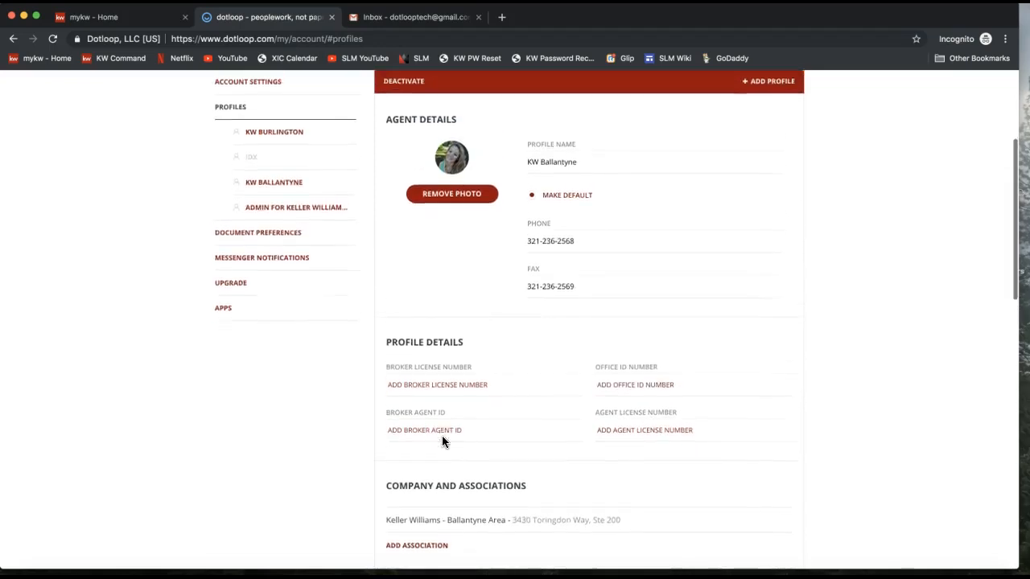
scroll(442, 436, "down", 3)
left_click(439, 435)
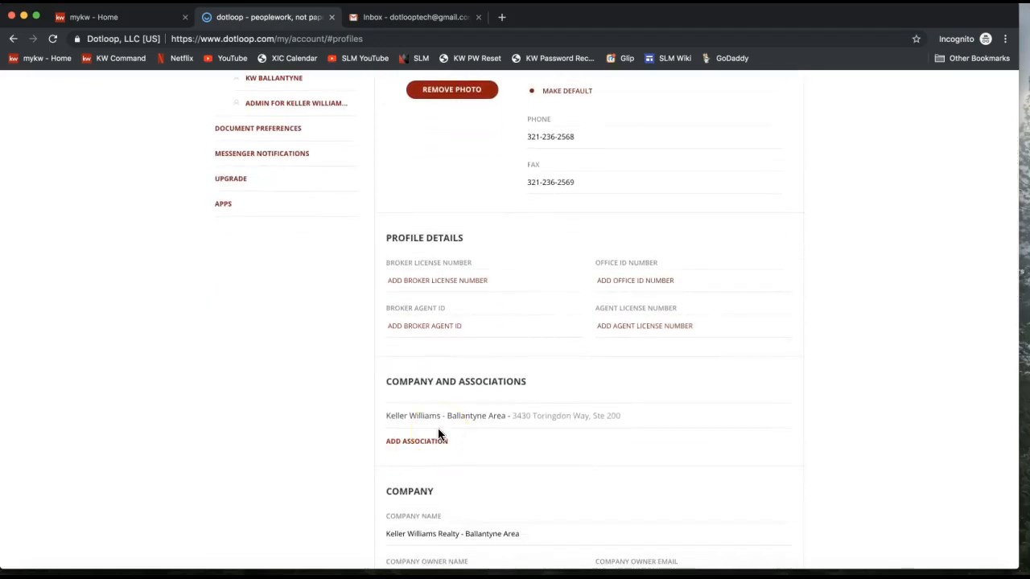
triple_click(388, 414)
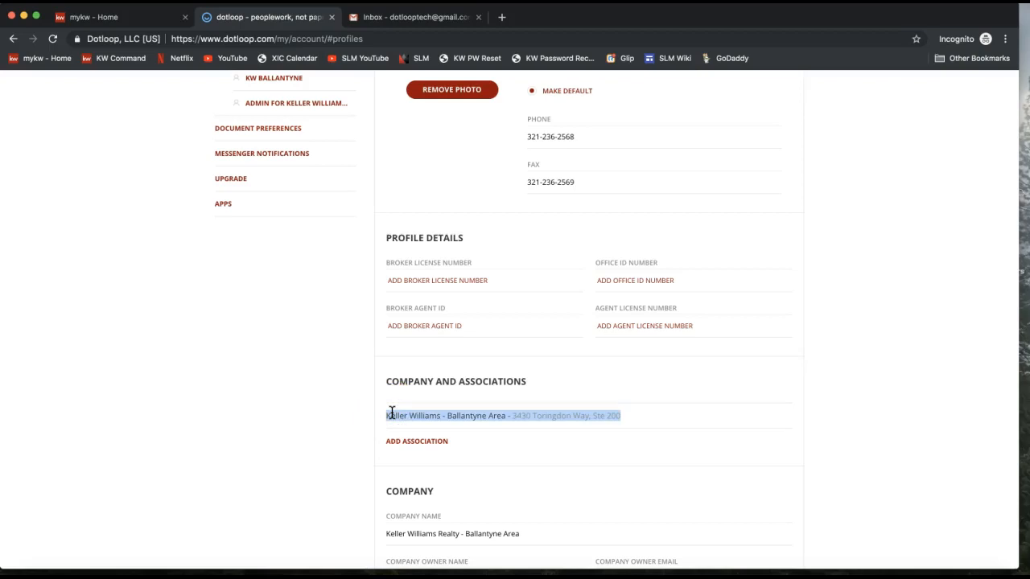
Review the profile's Company name and address fields, leaving them unchanged.
scroll(391, 413, "down", 5)
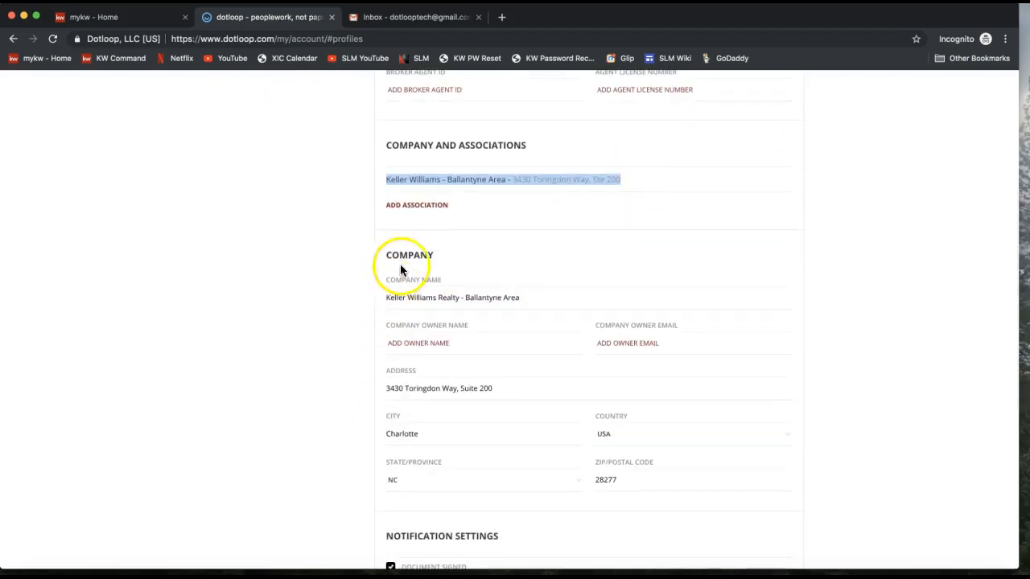
double_click(403, 255)
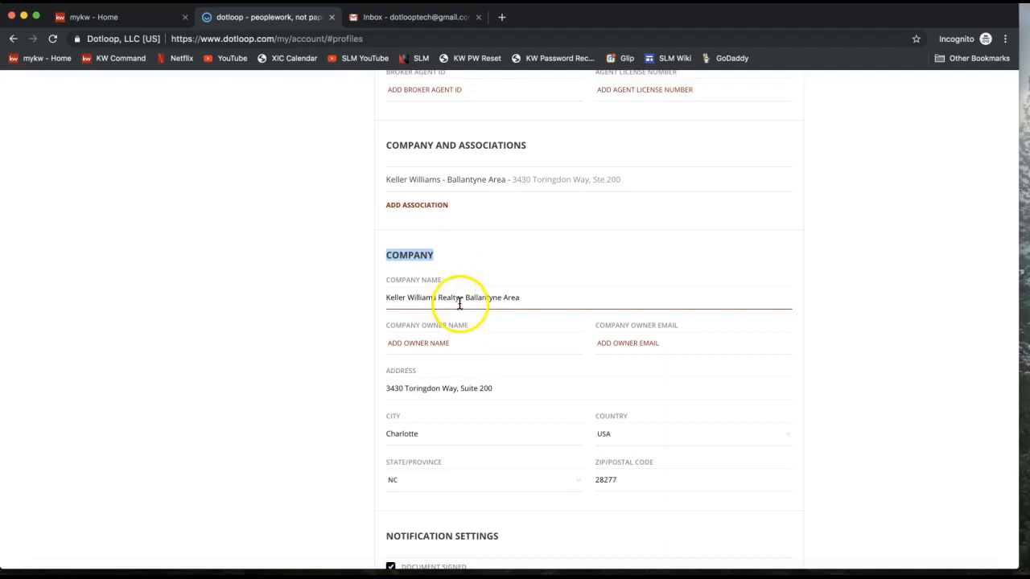
left_click_drag(386, 297, 521, 304)
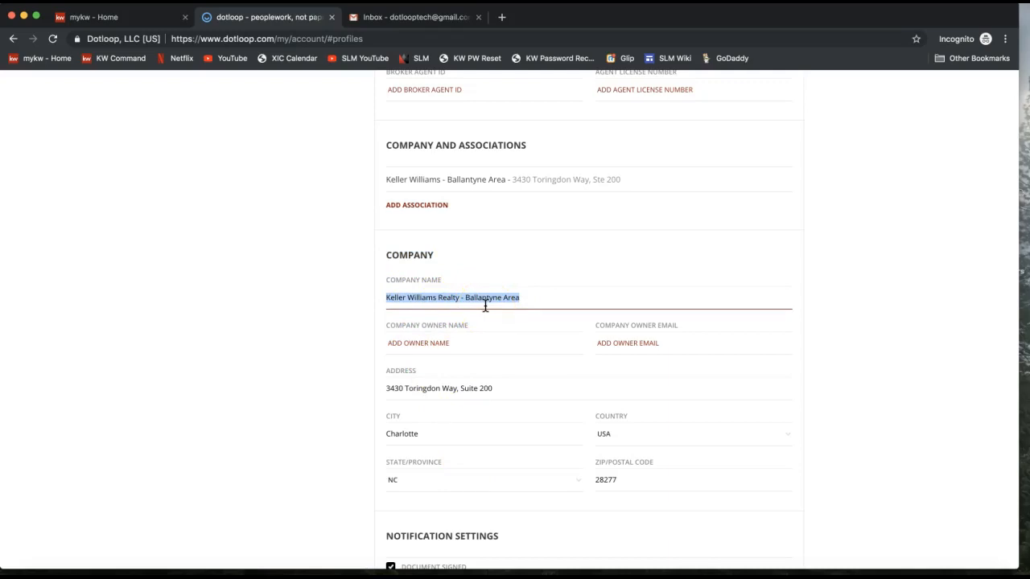
left_click(476, 379)
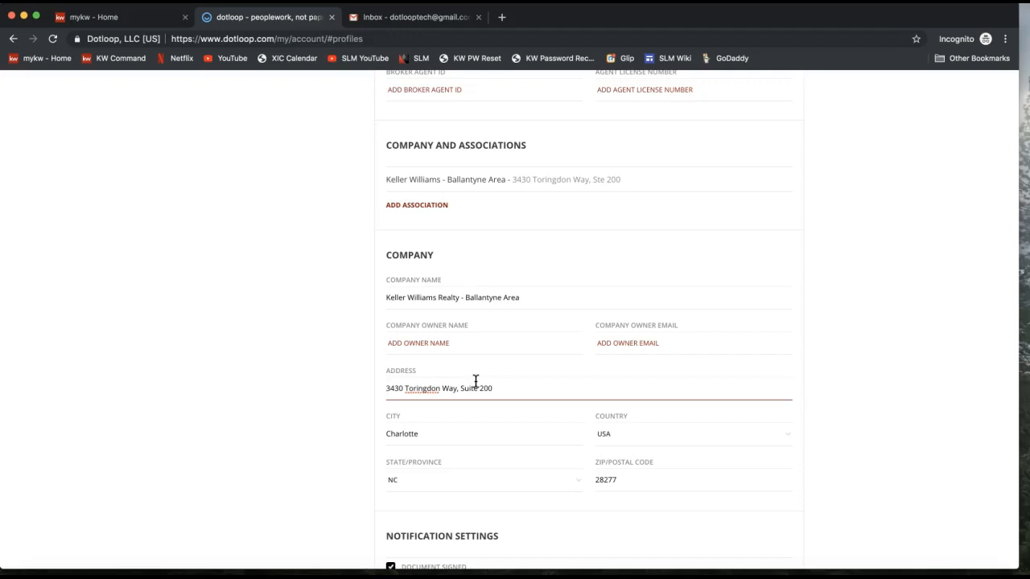
left_click(288, 406)
scroll(288, 406, "down", 3)
scroll(288, 407, "down", 3)
left_click(336, 345)
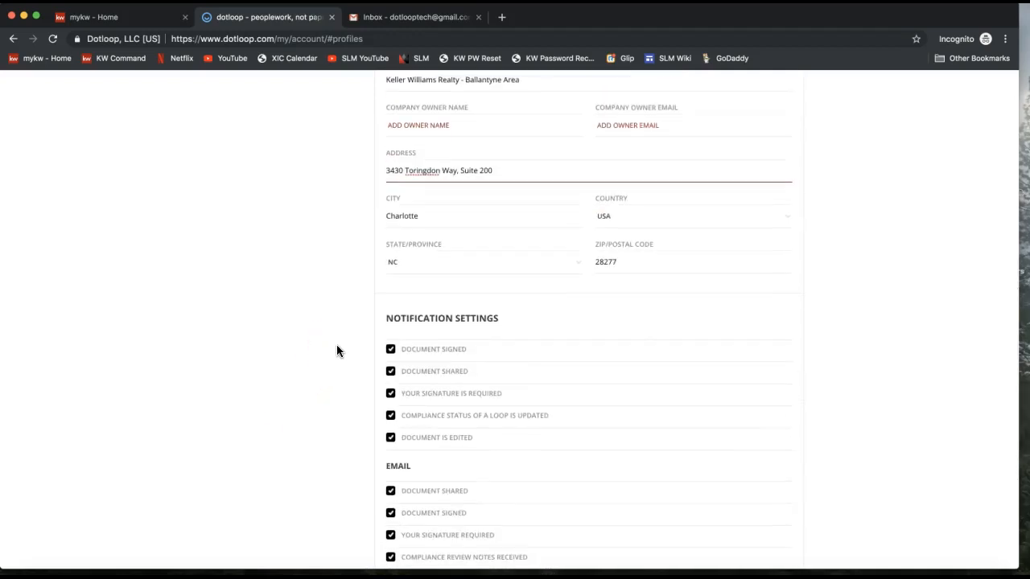
scroll(336, 351, "down", 3)
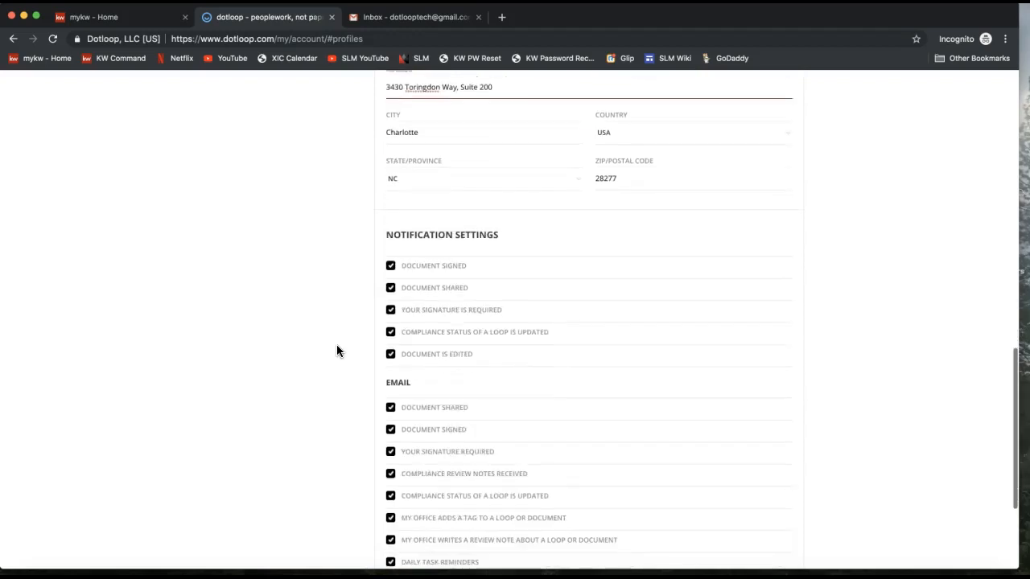
left_click(511, 246)
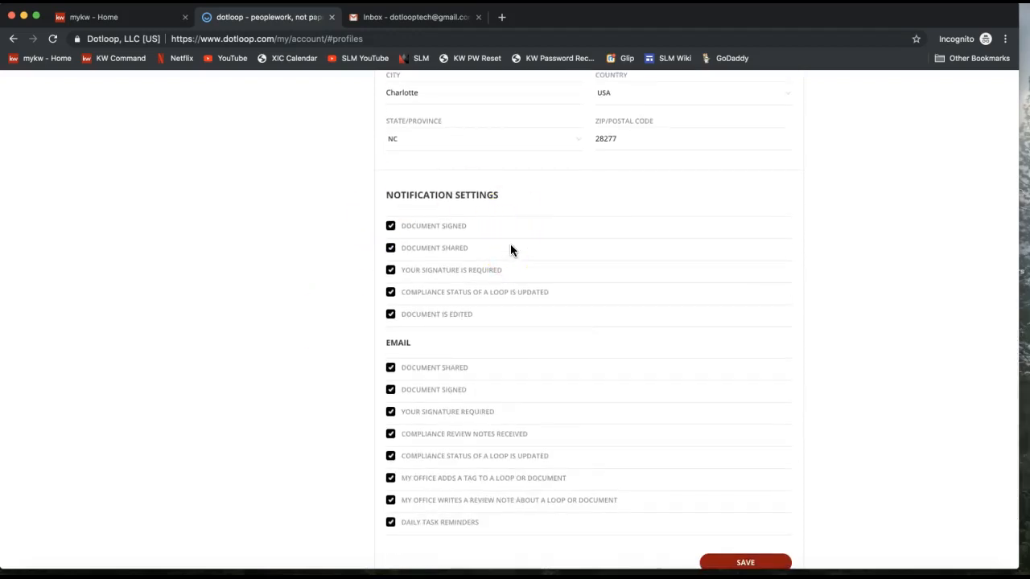
Save the profile with every notification option enabled and dismiss the confirmation.
left_click(391, 194)
left_click_drag(404, 194, 504, 198)
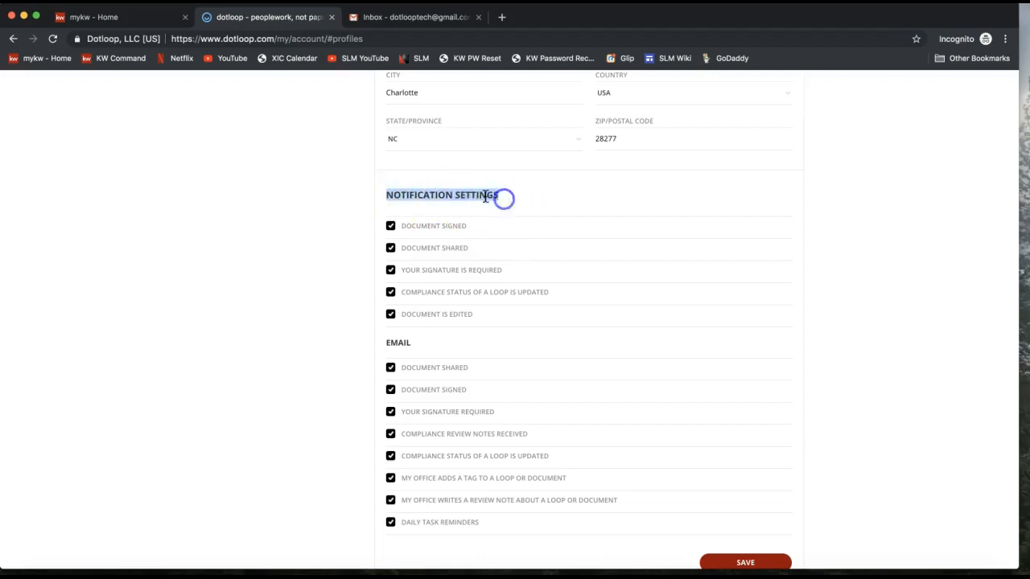
double_click(394, 343)
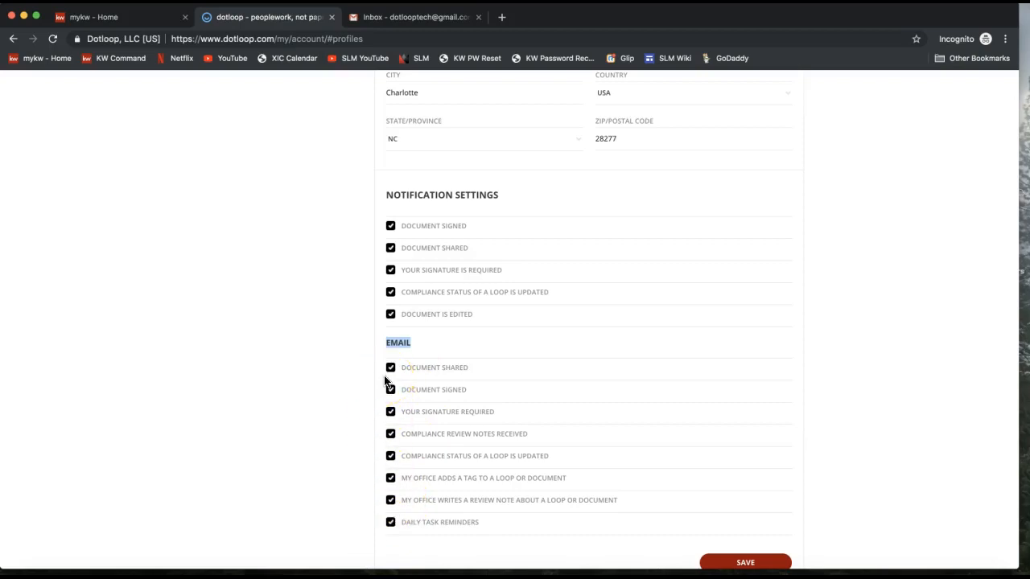
scroll(354, 418, "down", 1)
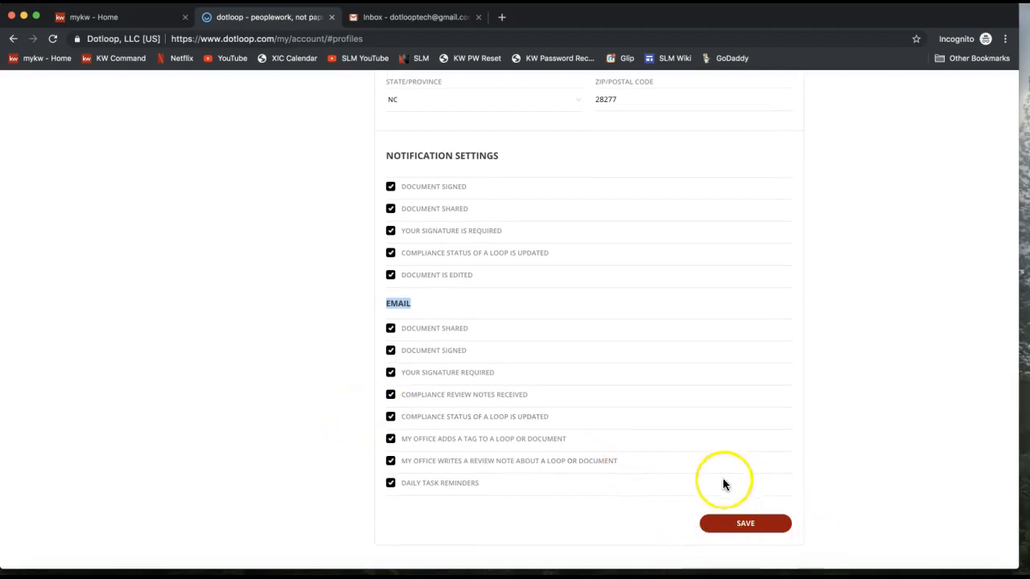
left_click(745, 527)
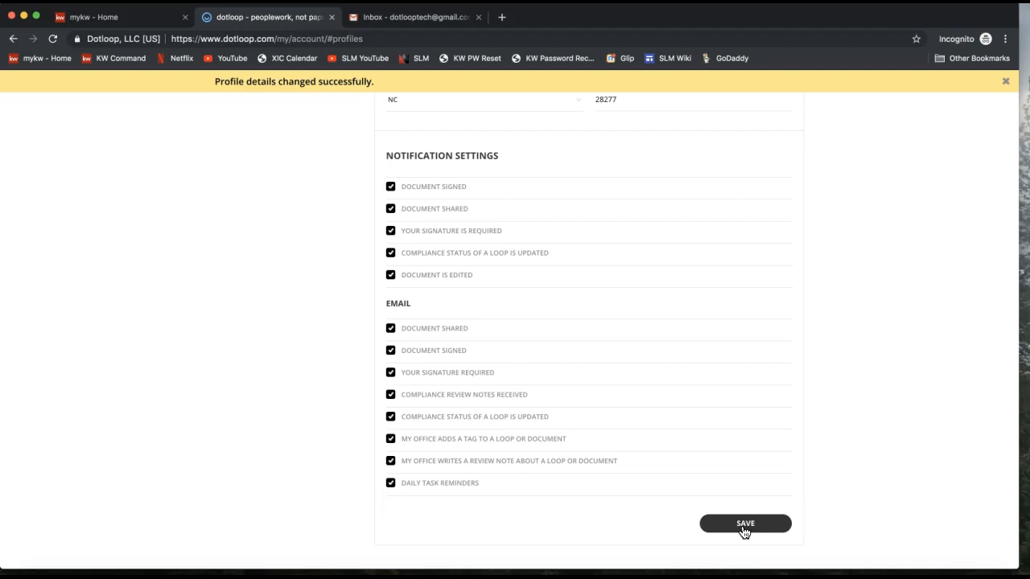
left_click(867, 417)
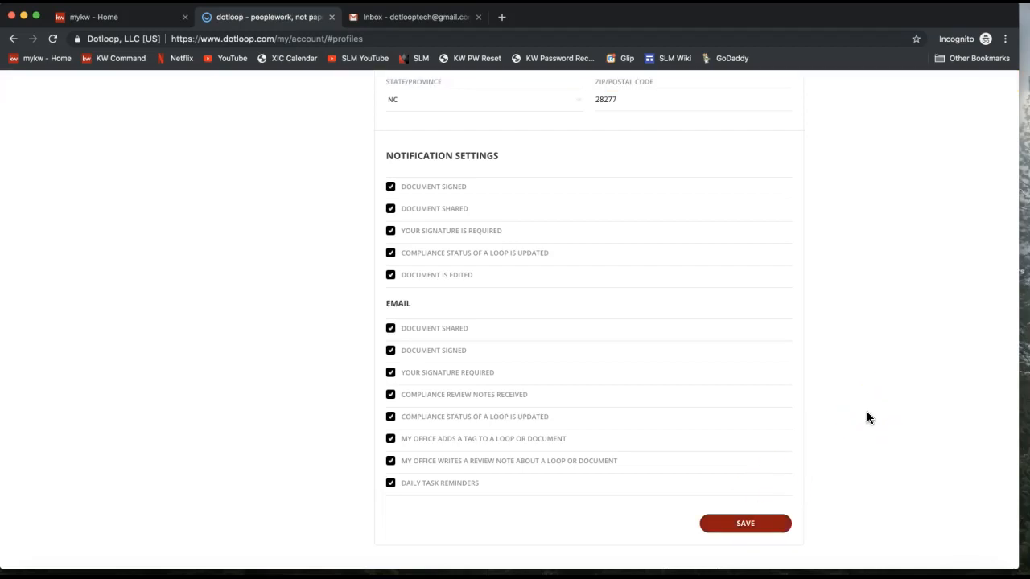
scroll(867, 418, "up", 15)
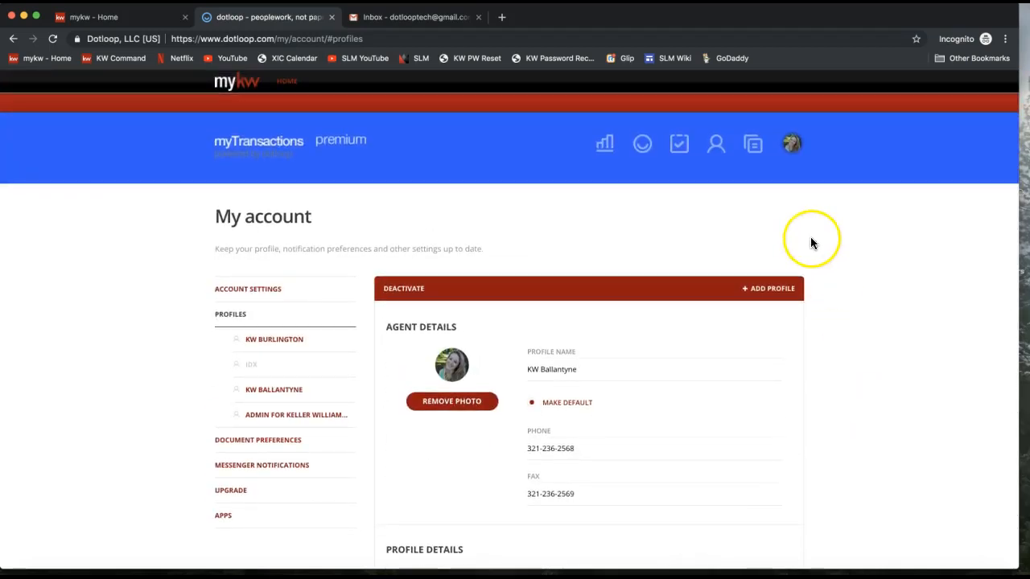
left_click(754, 150)
left_click(754, 153)
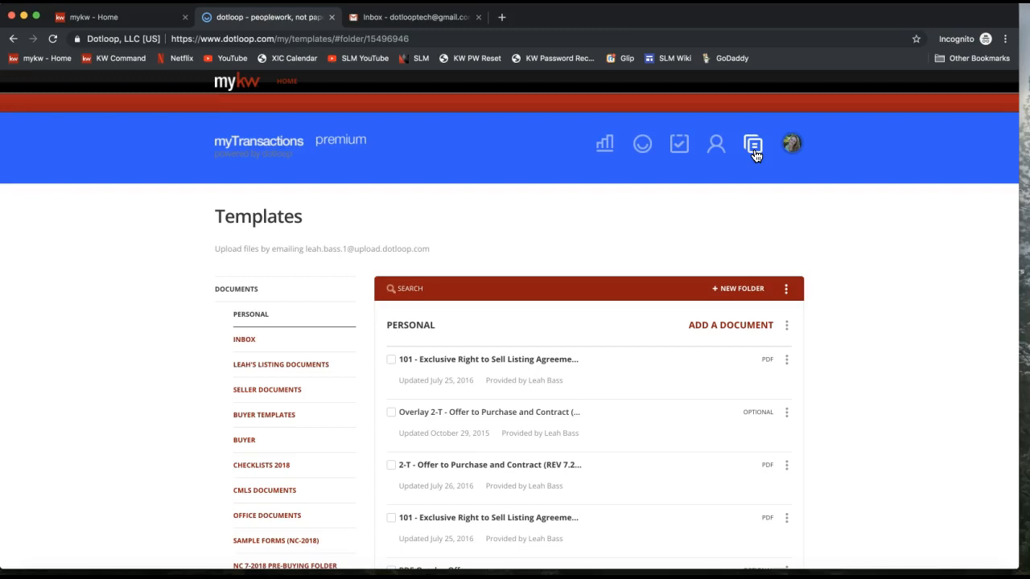
left_click(754, 152)
double_click(235, 216)
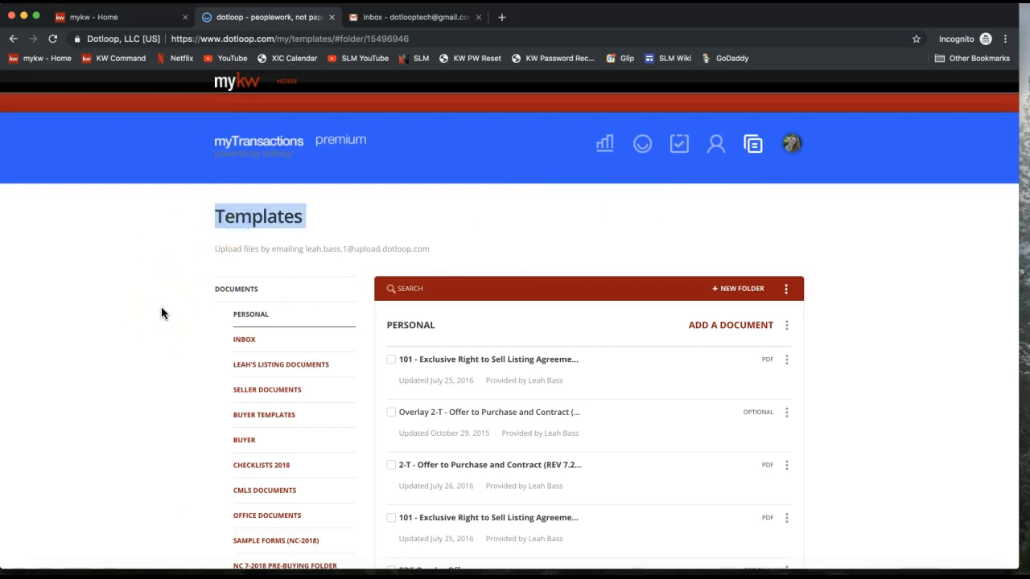
scroll(162, 312, "down", 1)
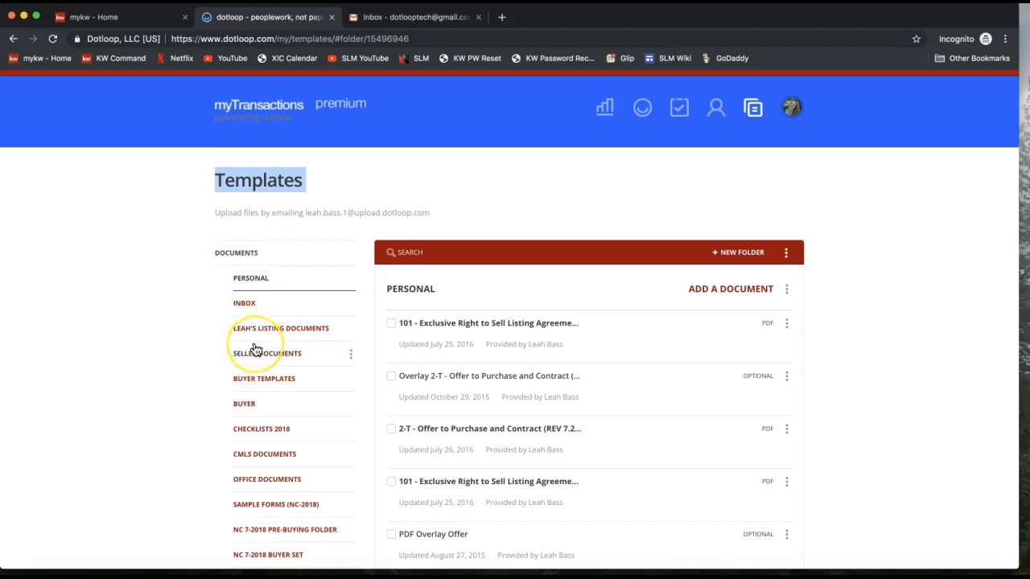
scroll(256, 346, "down", 3)
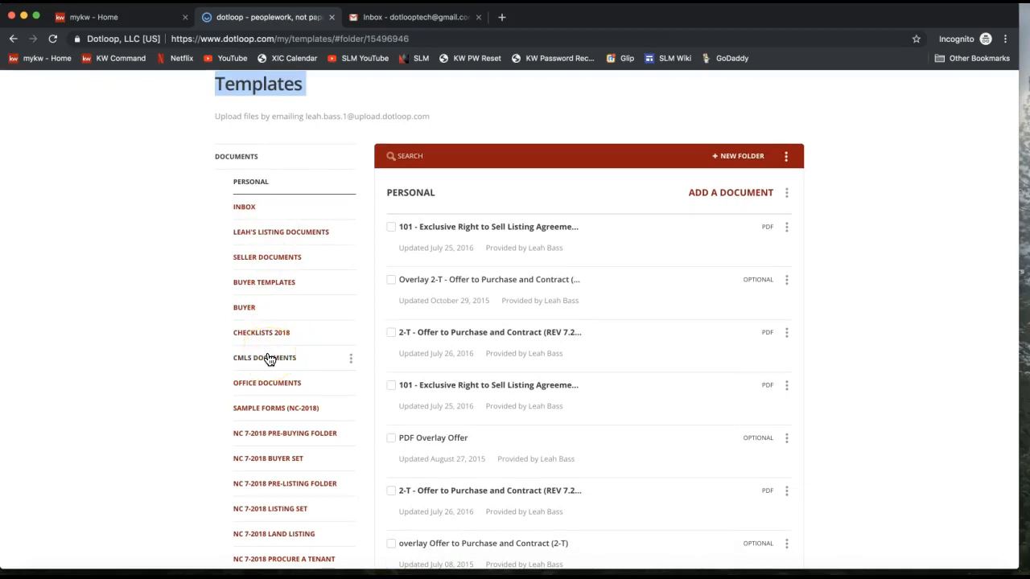
scroll(272, 403, "down", 3)
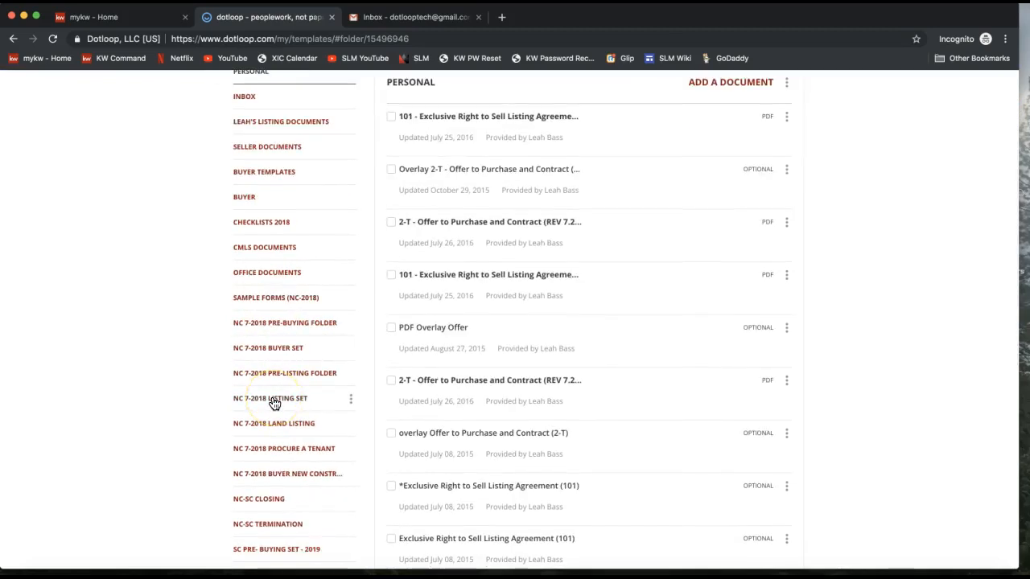
scroll(275, 404, "down", 3)
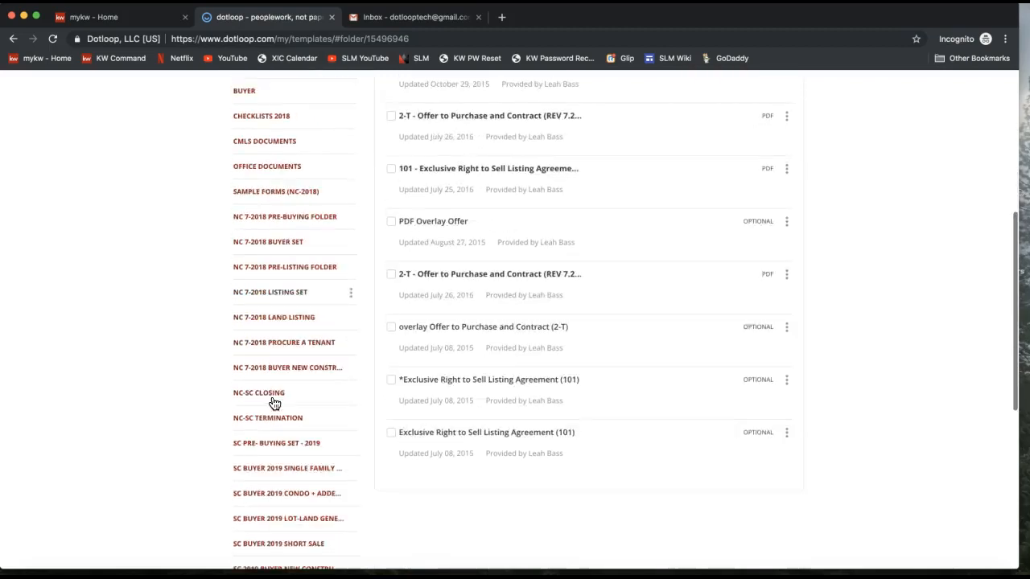
scroll(274, 404, "down", 9)
Show the 2018 NCAR DOCUMENTS templates, such as 2-T - Offer to Purchase and Contract.
left_click(262, 456)
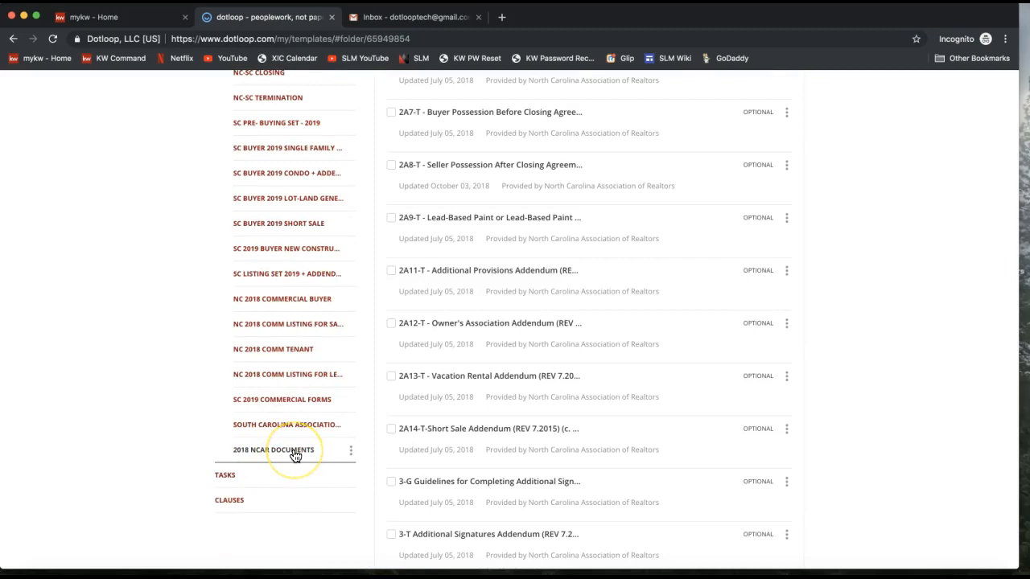
scroll(296, 456, "up", 3)
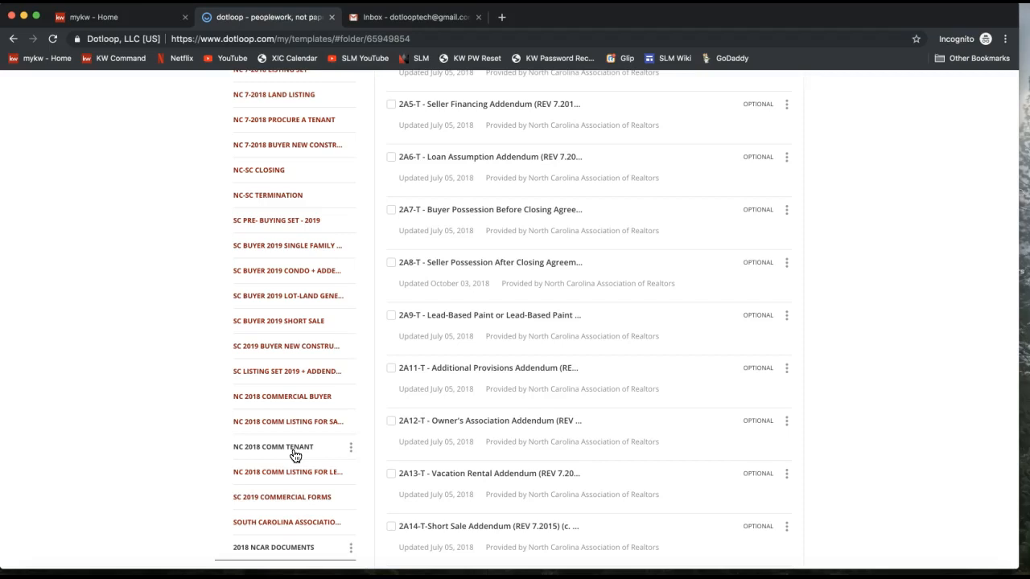
left_click(271, 556)
left_click(457, 400)
scroll(456, 400, "up", 3)
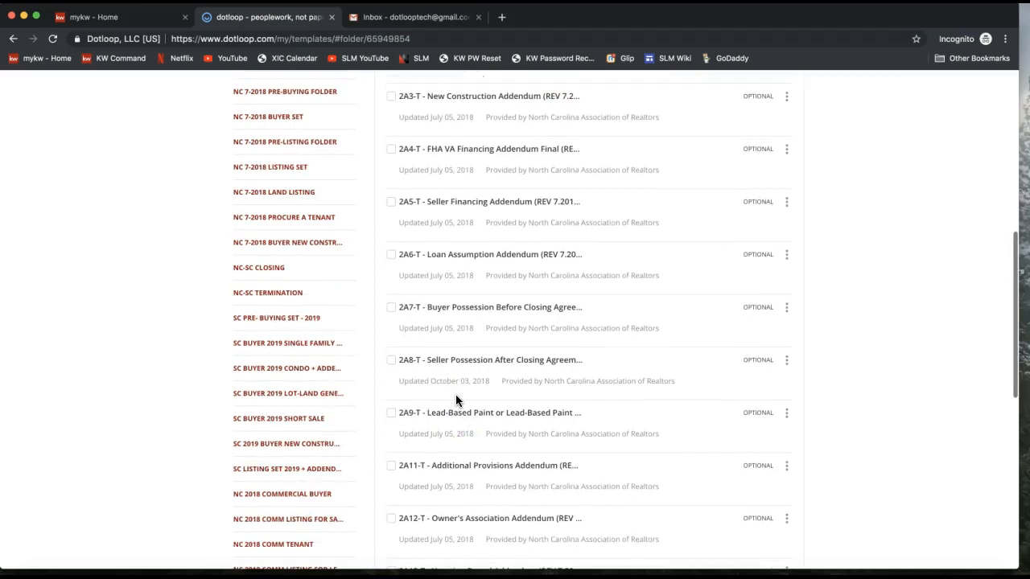
scroll(458, 402, "up", 10)
left_click(429, 305)
left_click(428, 264)
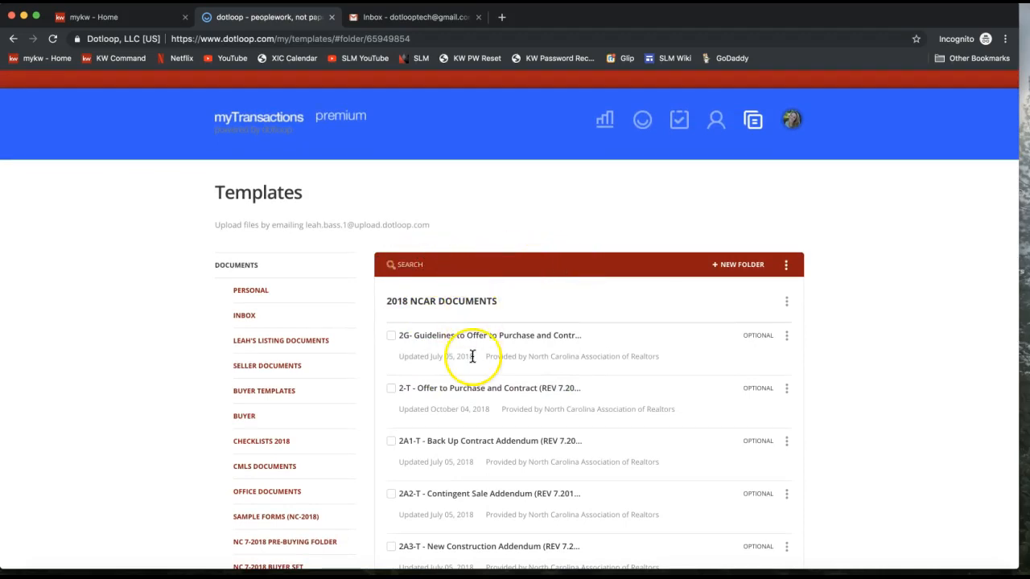
Search the templates for 'listing' to show forms like 101, 101G, 103 and 104.
left_click(403, 265)
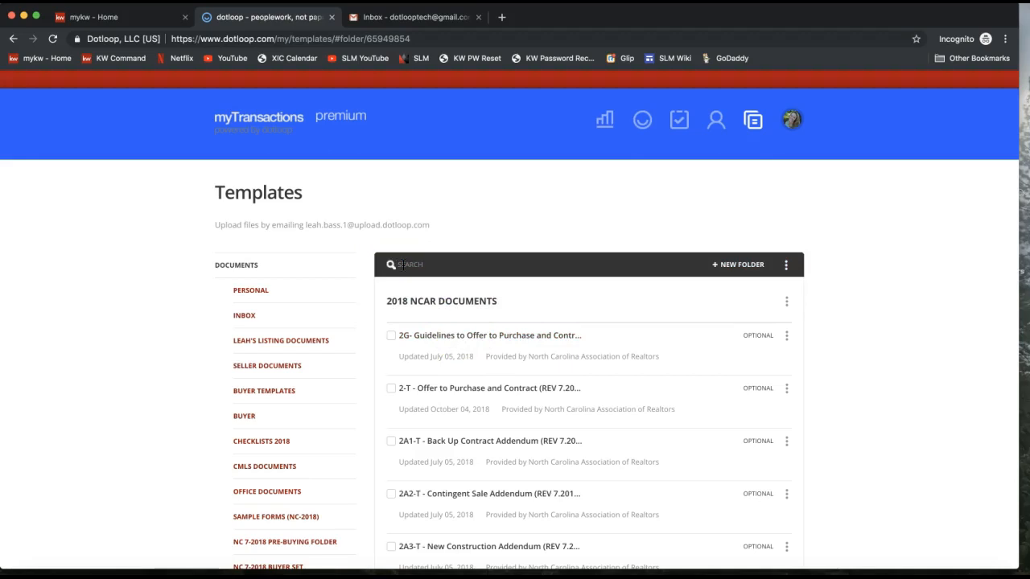
type("listing")
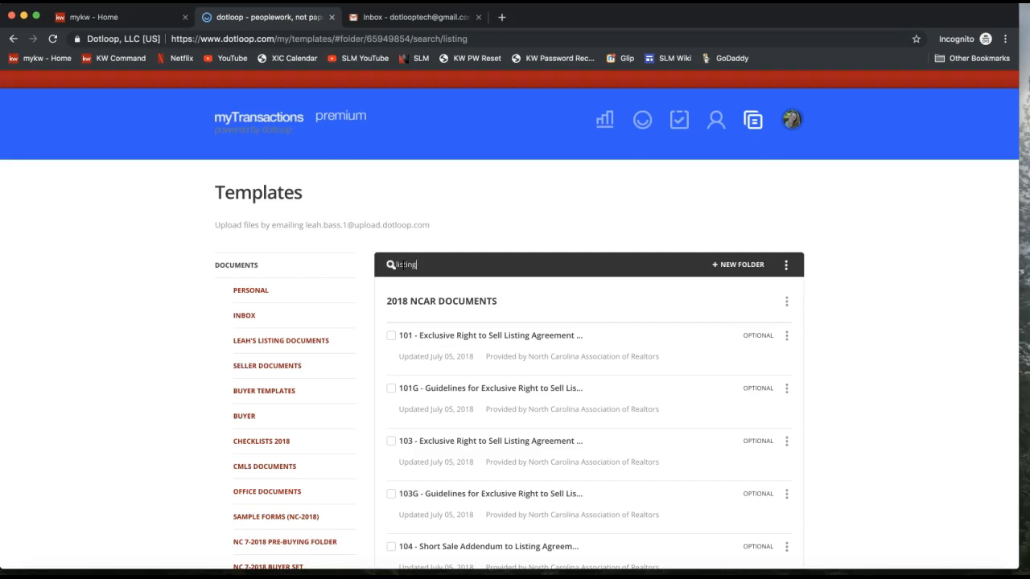
left_click(787, 336)
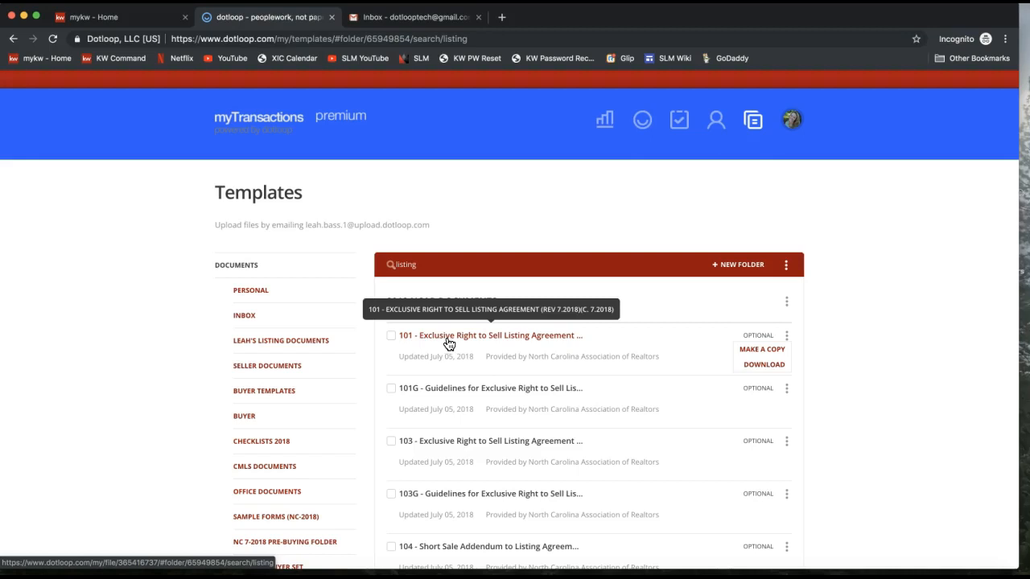
View the blank 101 - Exclusive Right to Sell Listing Agreement and check its File options.
left_click(498, 341)
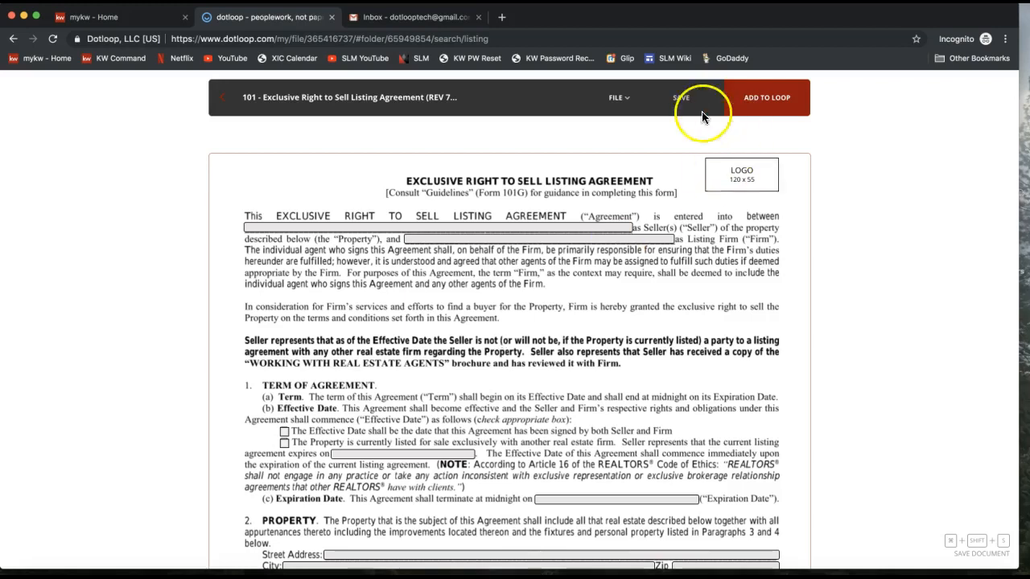
left_click(619, 98)
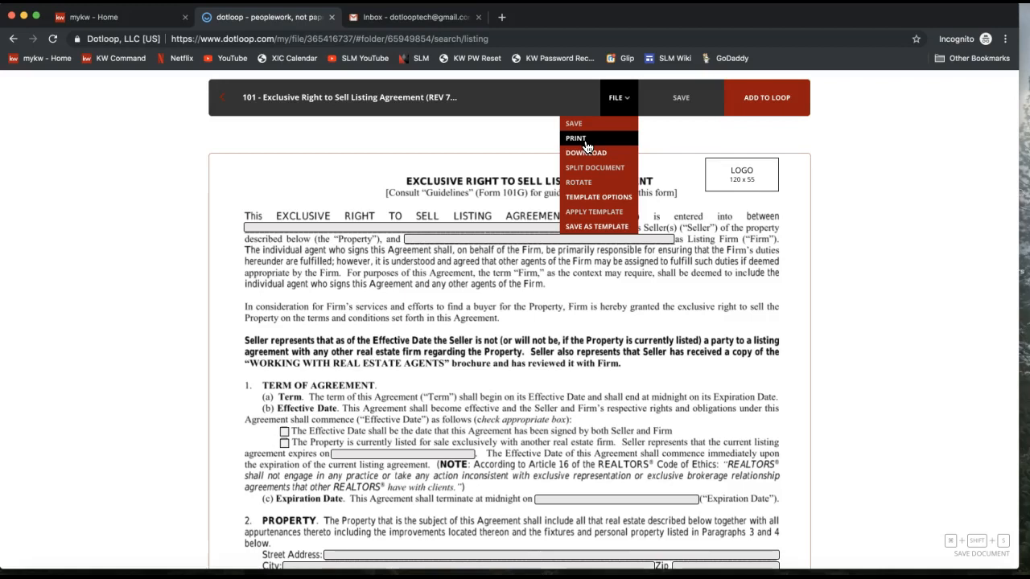
left_click(287, 147)
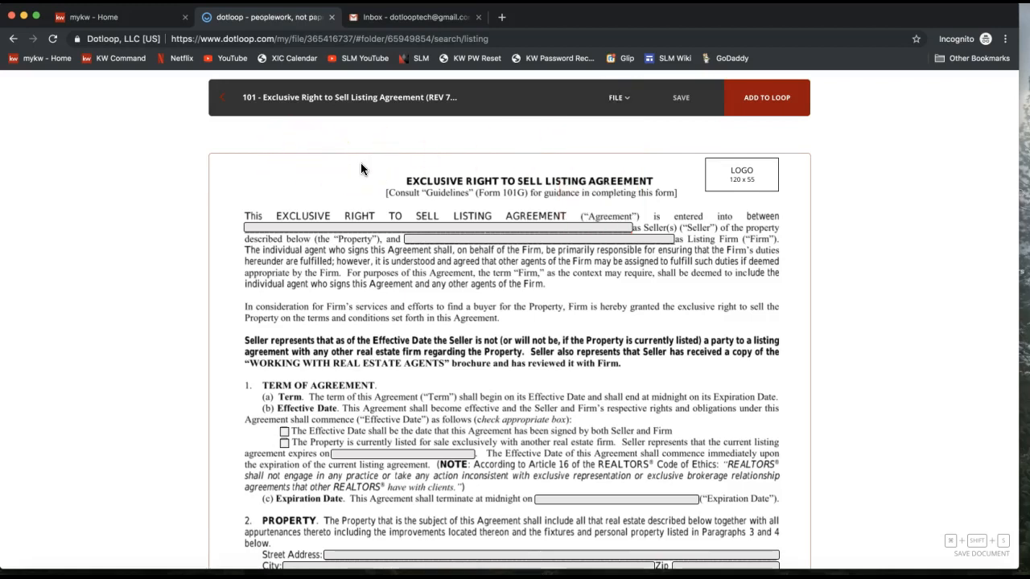
Return from the agreement to the 'listing' template search results.
left_click(225, 111)
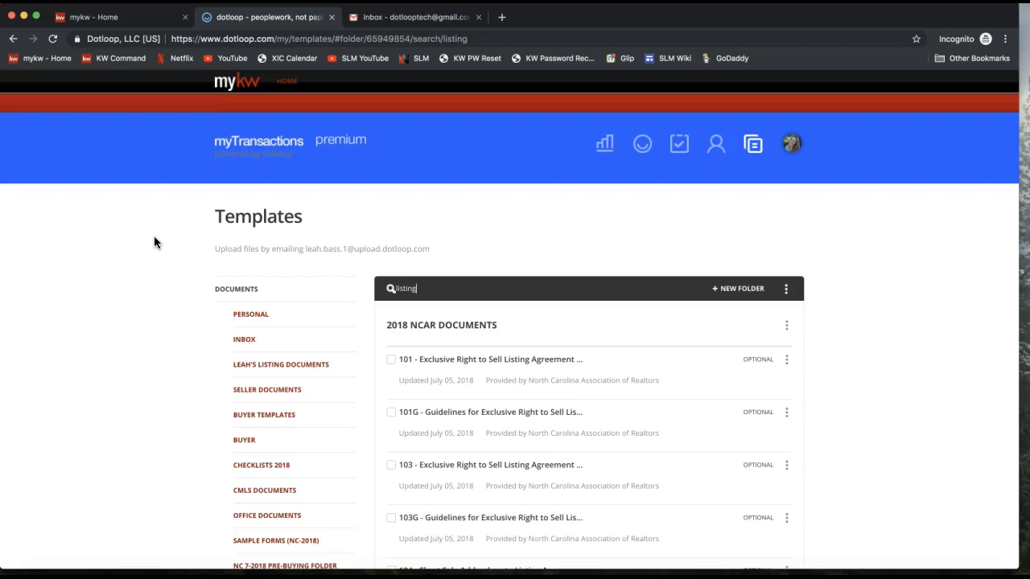
left_click(757, 146)
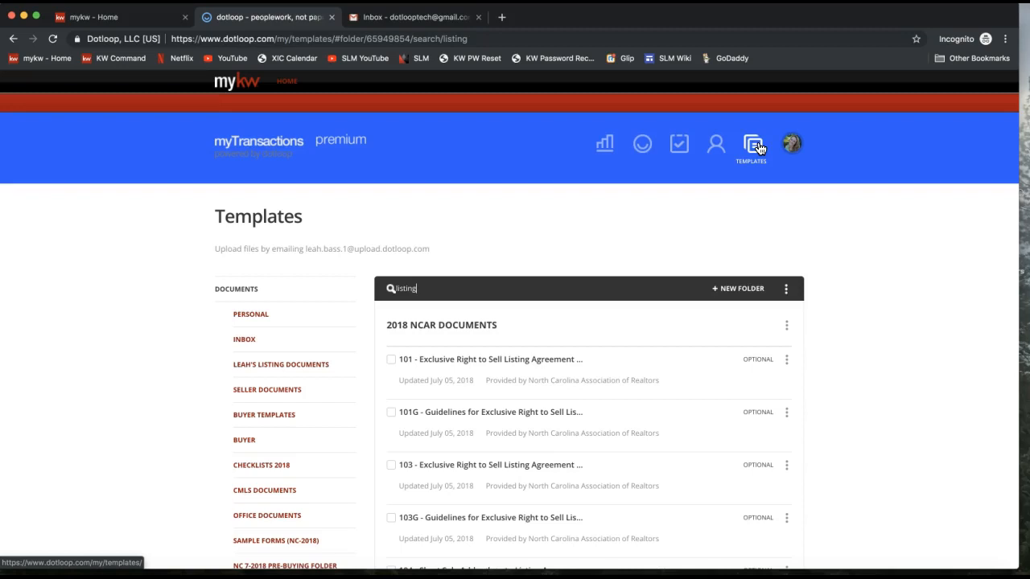
left_click(235, 375)
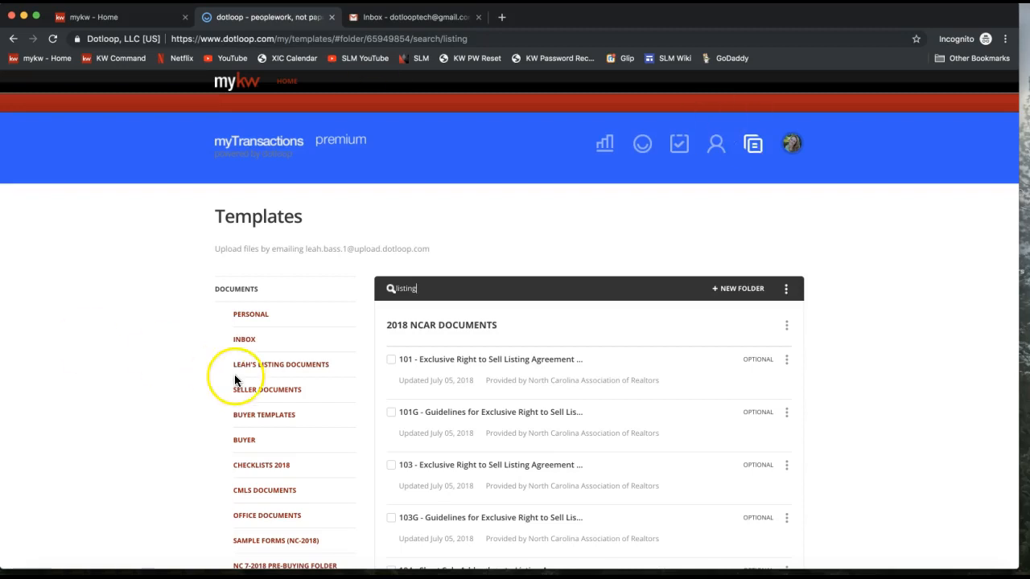
scroll(234, 378, "down", 2)
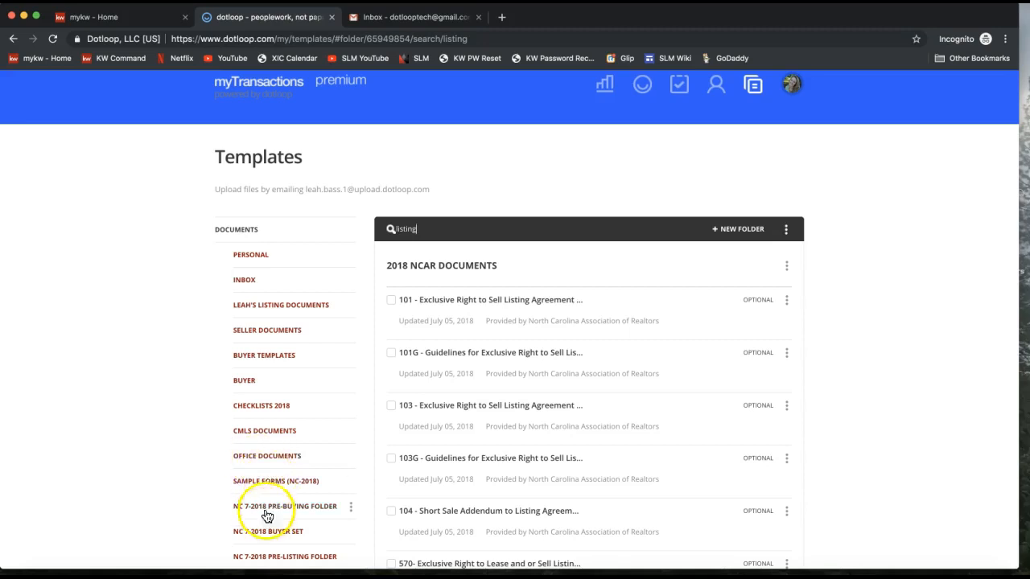
double_click(435, 229)
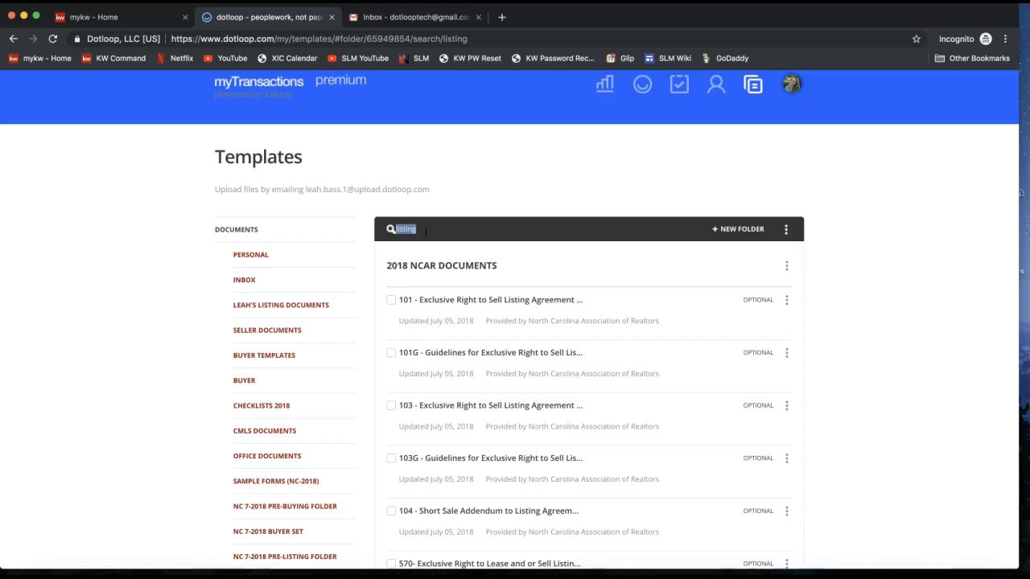
Print the blank 101 Exclusive Right to Sell Listing Agreement from its File menu.
left_click(481, 309)
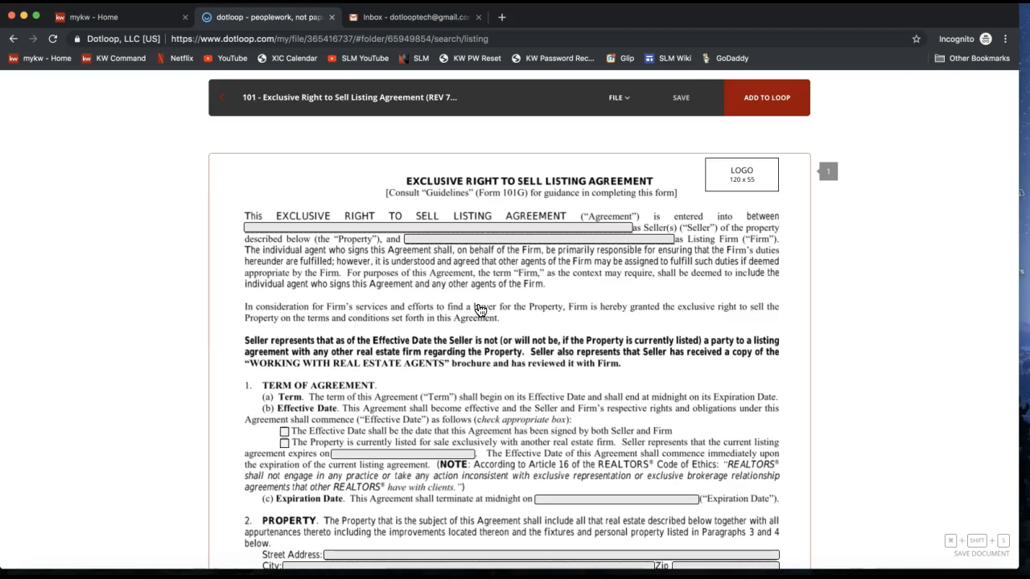
left_click(620, 97)
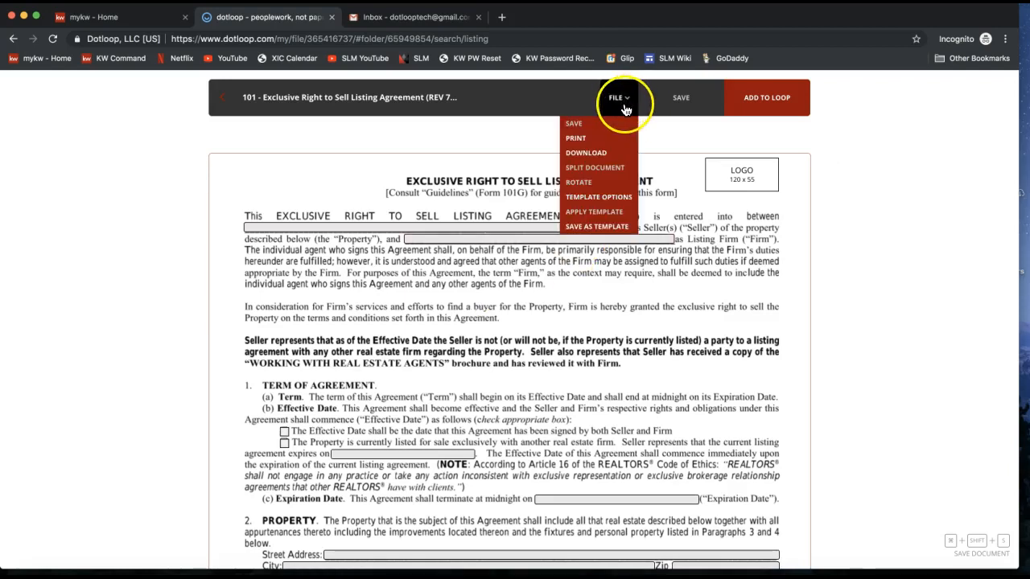
left_click(599, 145)
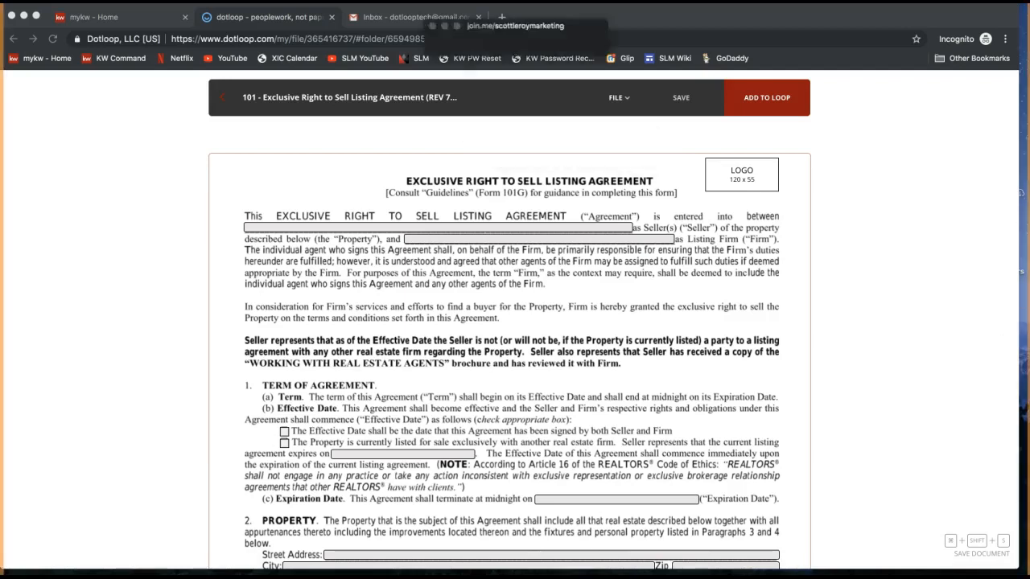
Post the 'How to print blank docs' video link to everyone in the join.me chat.
left_click(483, 37)
key("super+v")
key("Return")
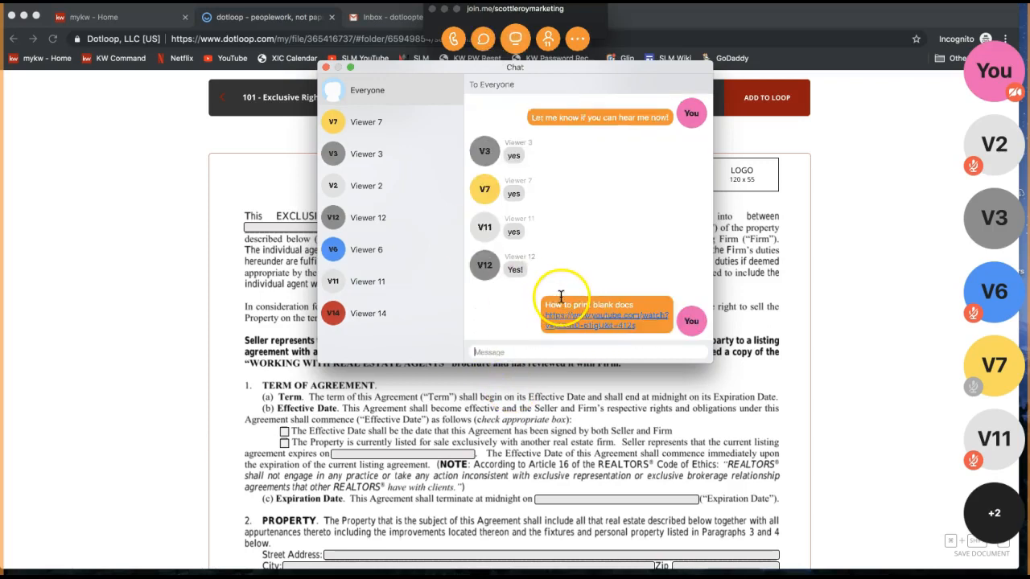
left_click(326, 67)
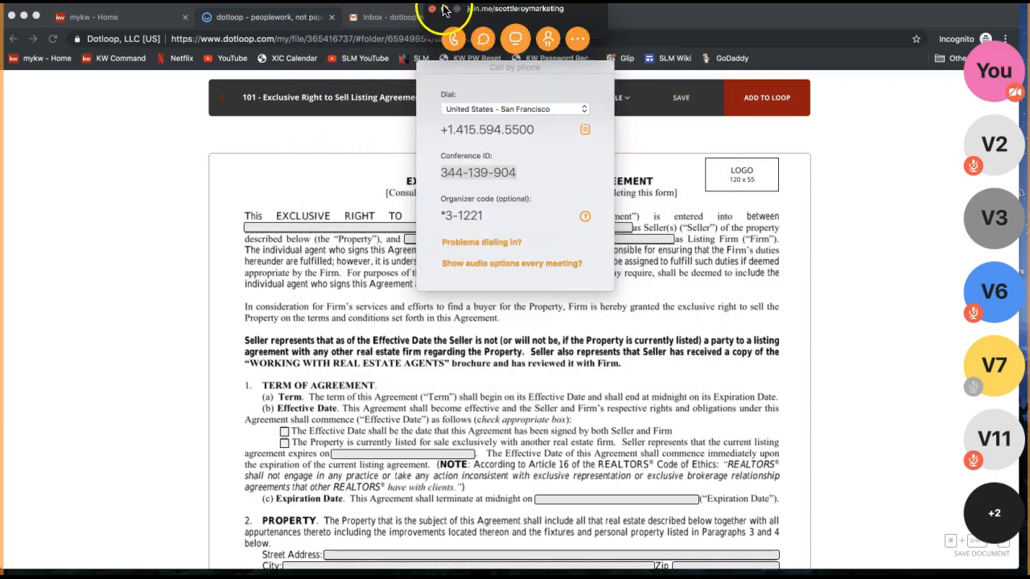
left_click(442, 12)
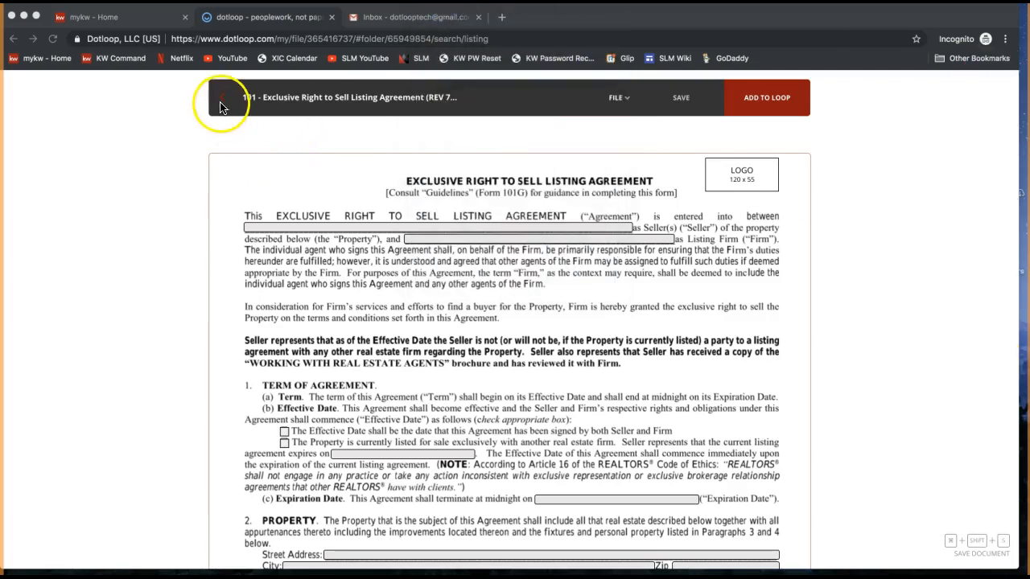
Go back from the agreement to the Templates 'listing' search results.
left_click(193, 131)
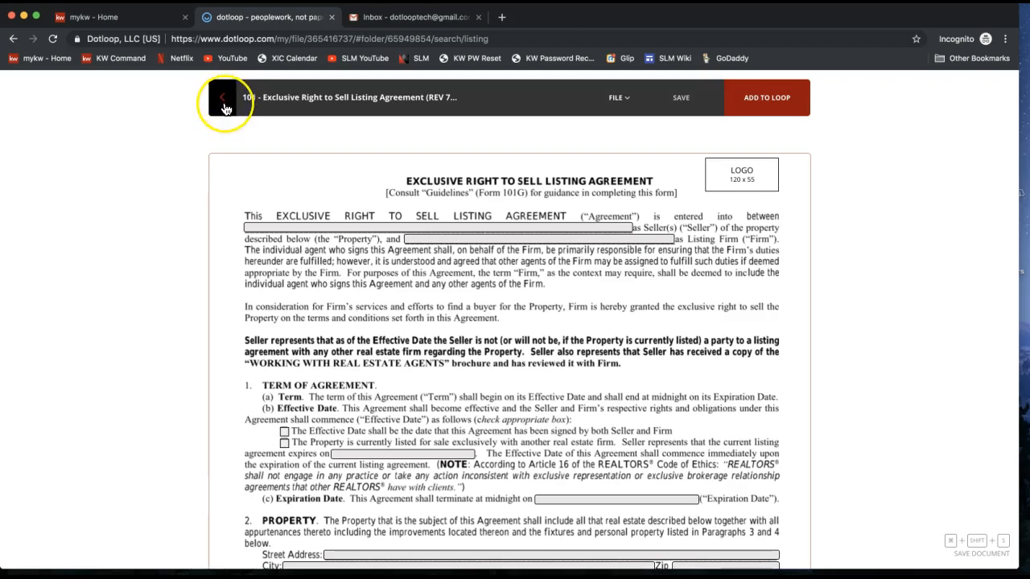
left_click(225, 109)
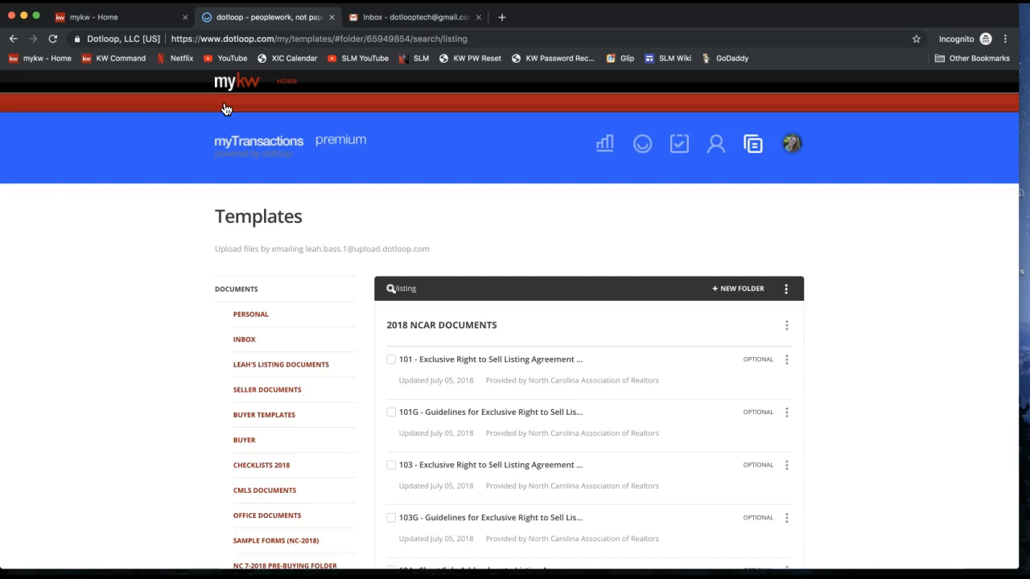
Go to the Loops page from the top navigation and start adding a new loop.
left_click(630, 214)
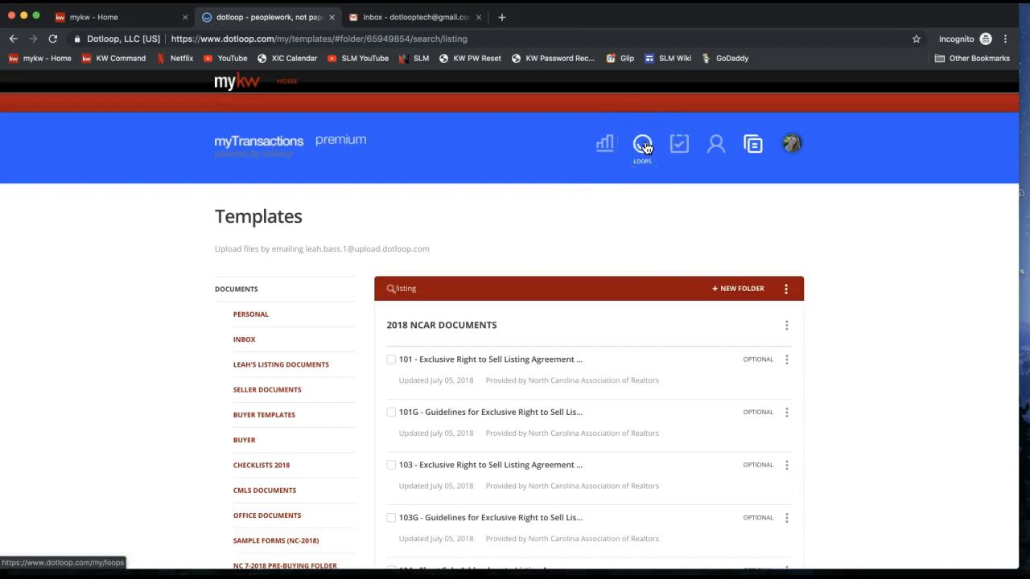
left_click(645, 146)
left_click(643, 148)
left_click(642, 153)
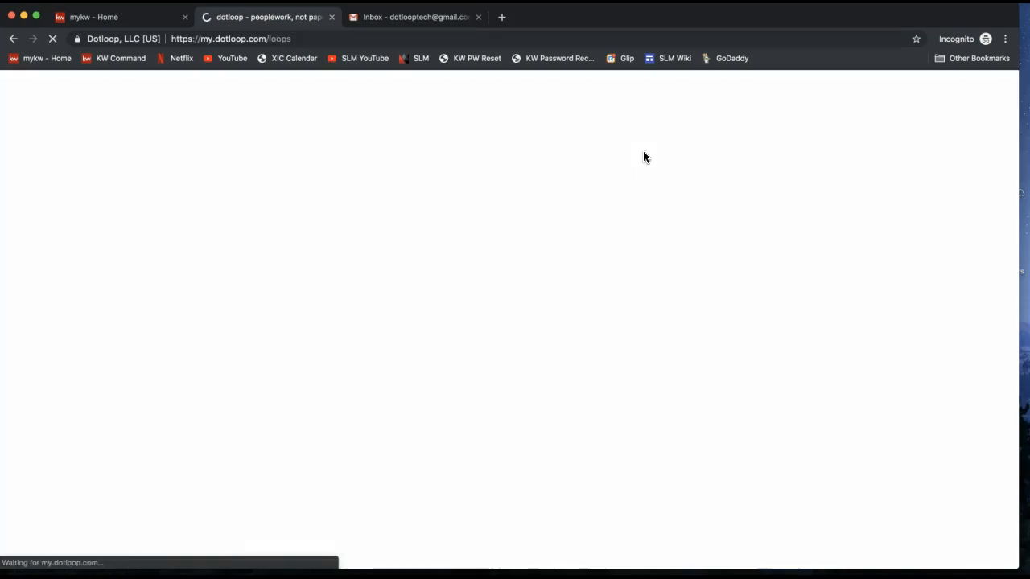
left_click(666, 153)
left_click(734, 132)
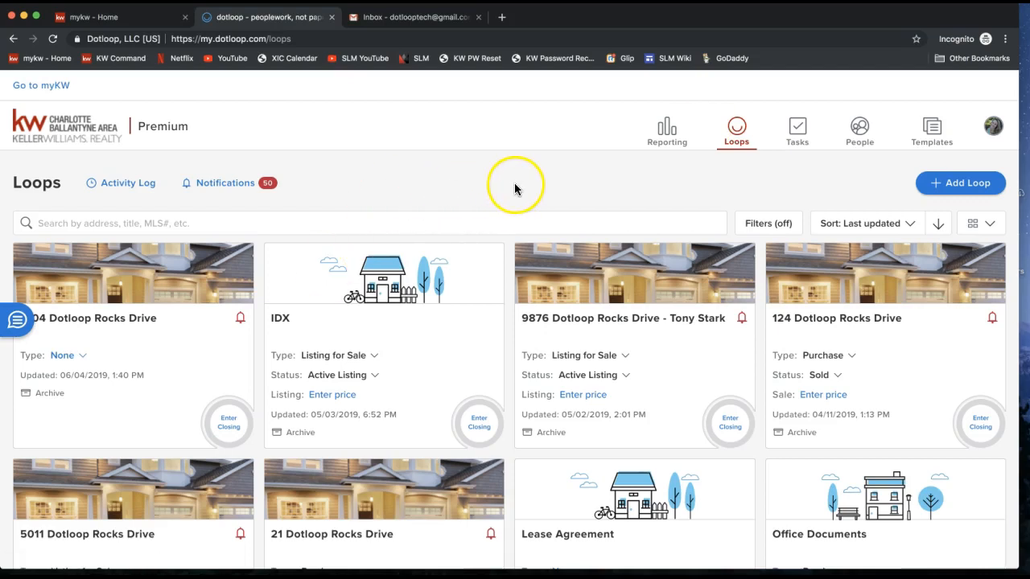
left_click(973, 191)
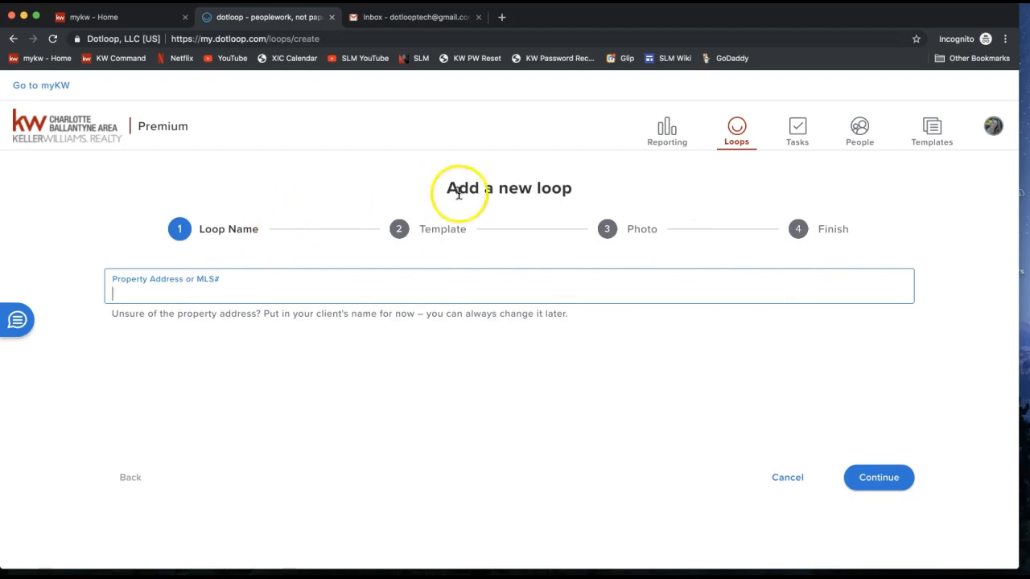
Enter '444 Dotloop Rocks Drive' as the property address and continue past the Loop Name step.
left_click_drag(198, 231, 268, 233)
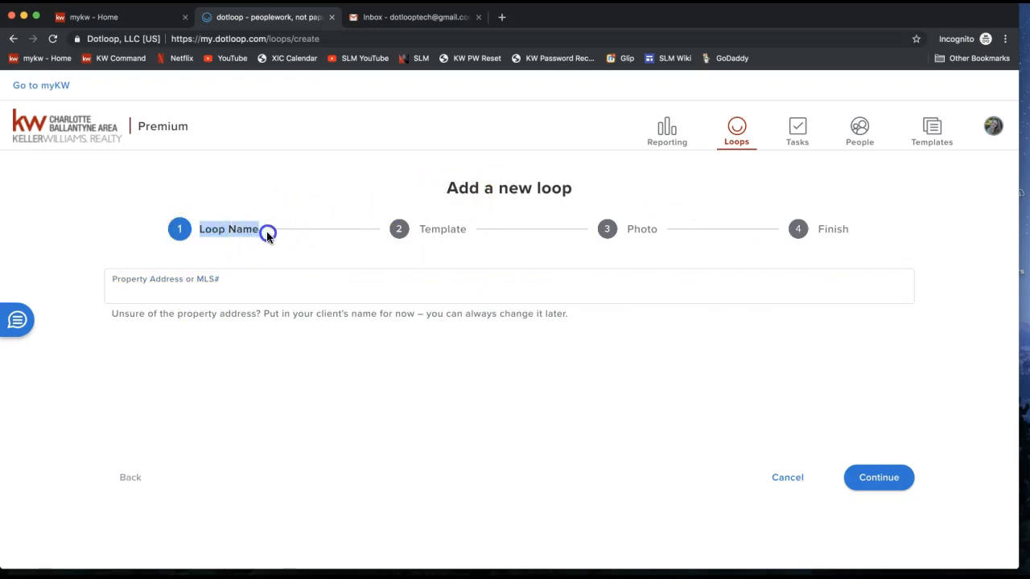
left_click(214, 292)
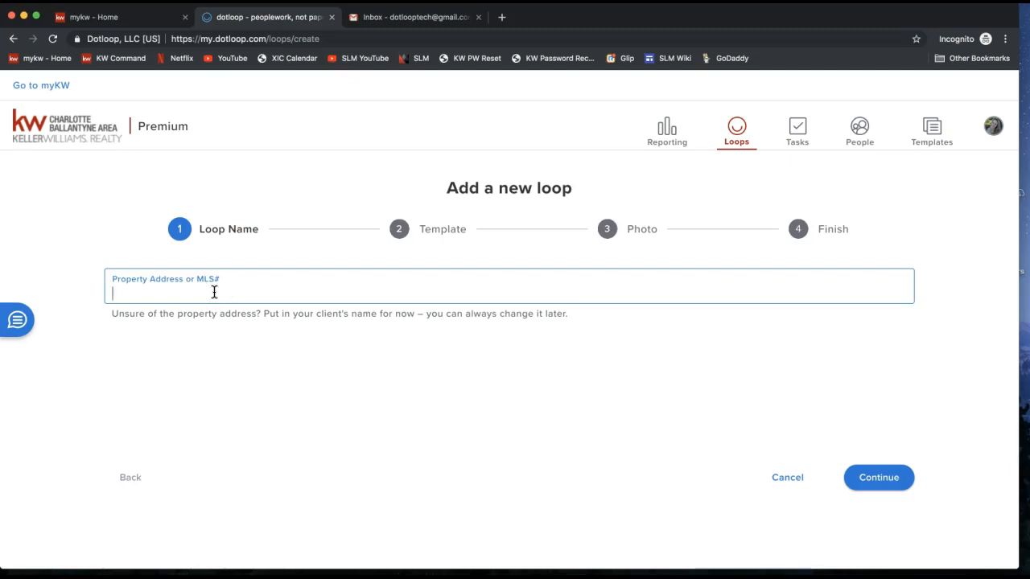
type("444 D")
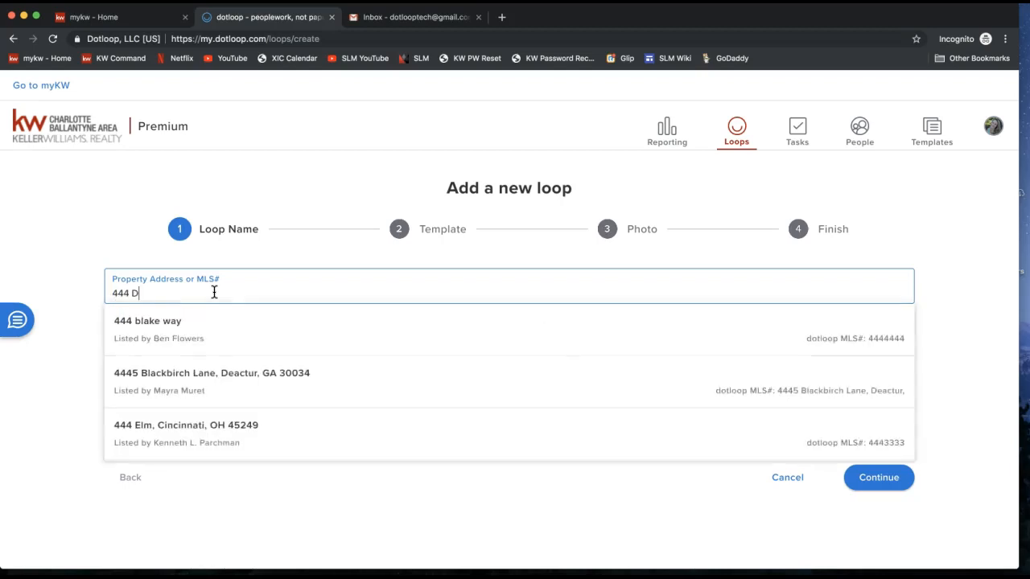
type("otloop Rocks Drive")
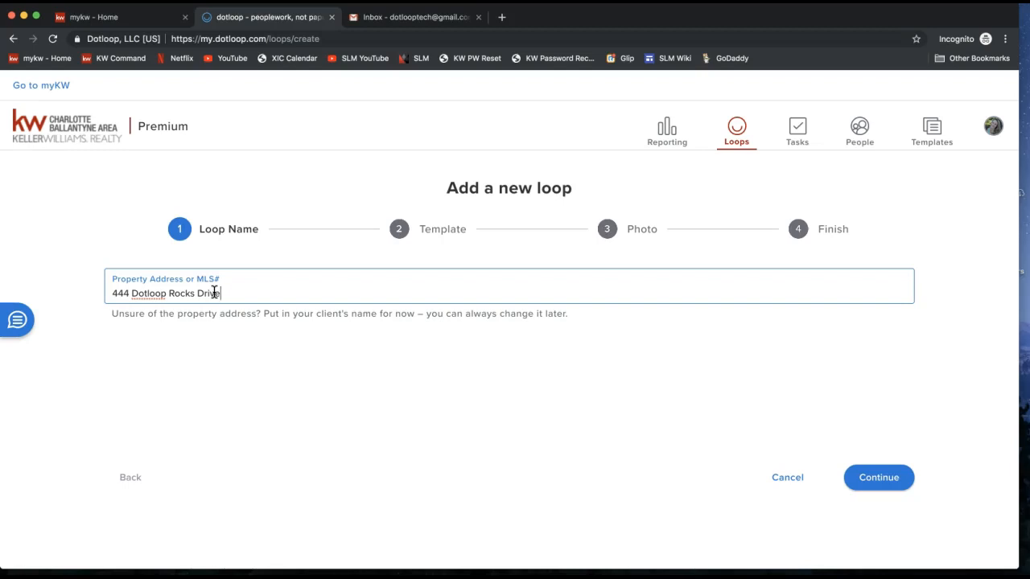
left_click(15, 319)
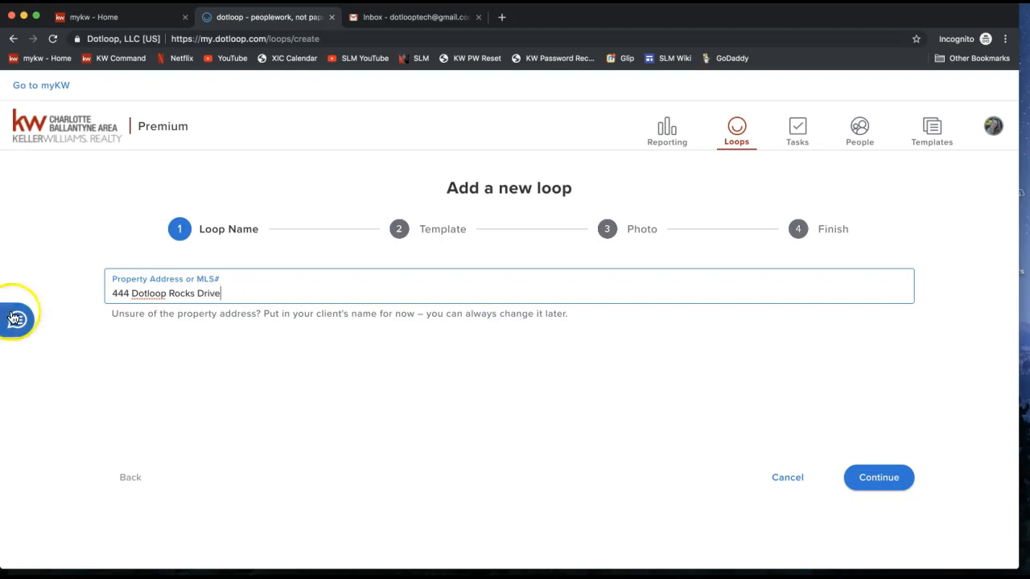
left_click_drag(113, 293, 226, 294)
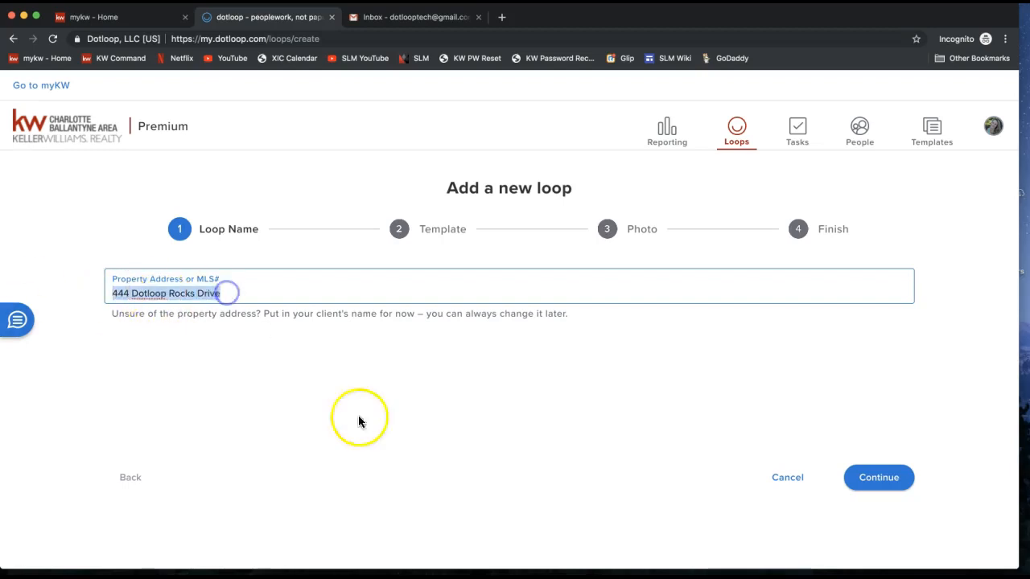
left_click(879, 479)
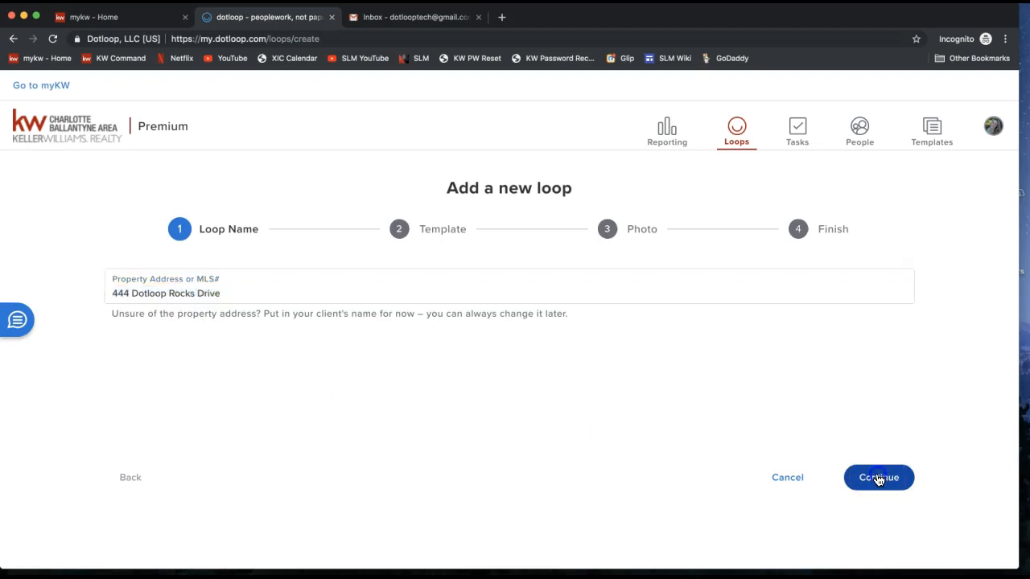
Browse the available loop templates in the Loop Template dropdown.
left_click(523, 296)
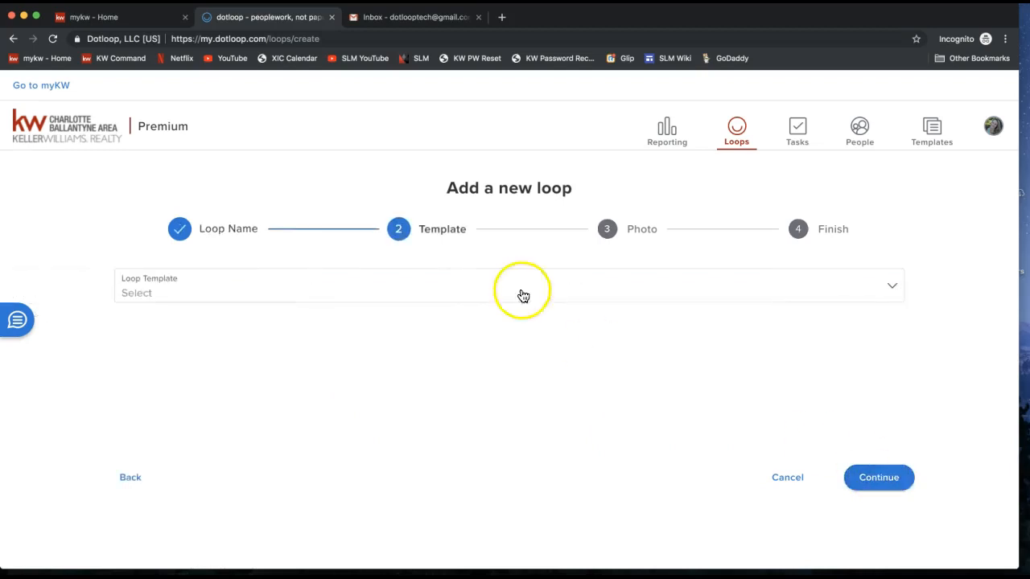
double_click(443, 229)
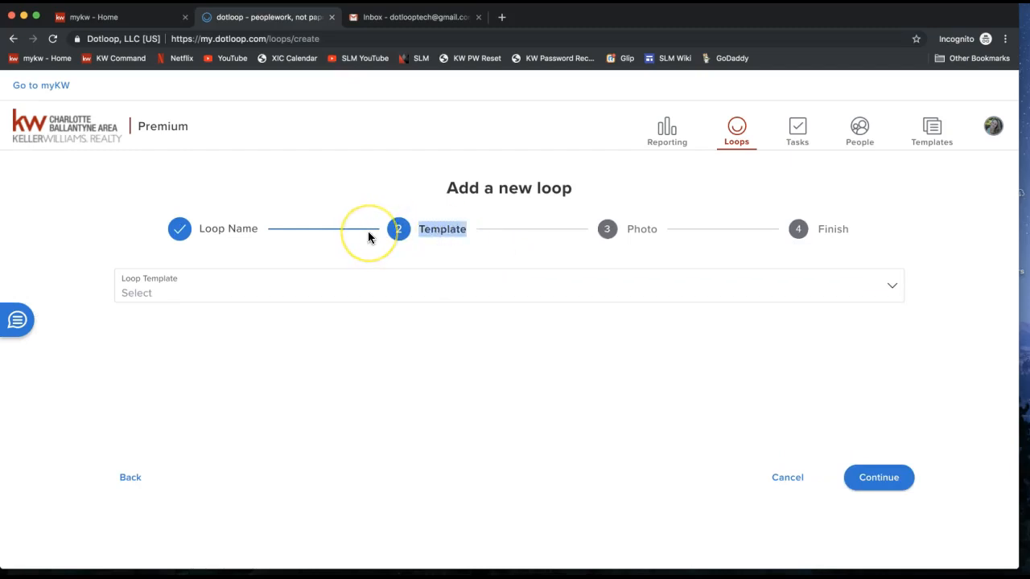
left_click(243, 296)
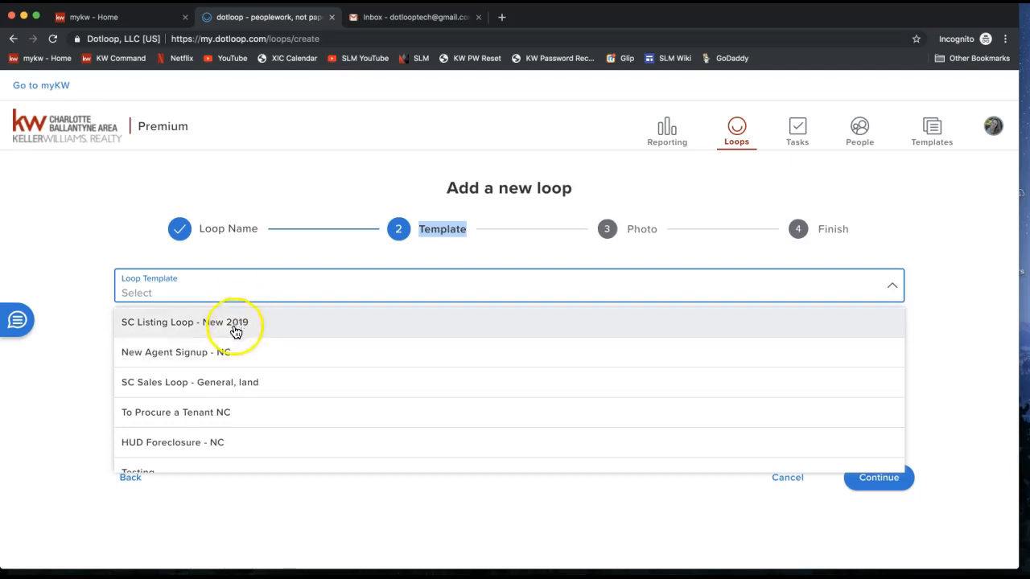
scroll(235, 362, "down", 1)
scroll(235, 362, "down", 4)
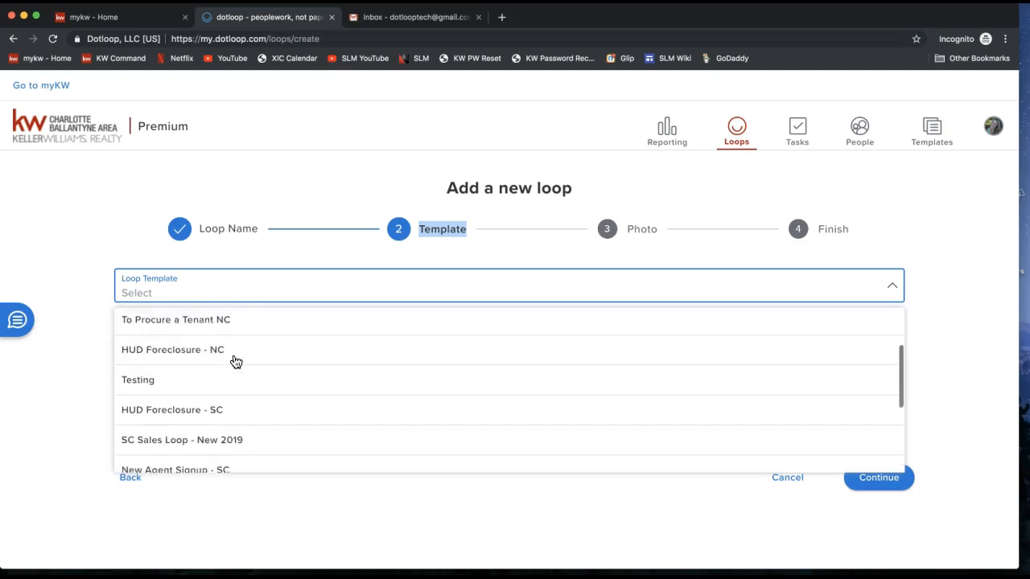
scroll(235, 362, "down", 1)
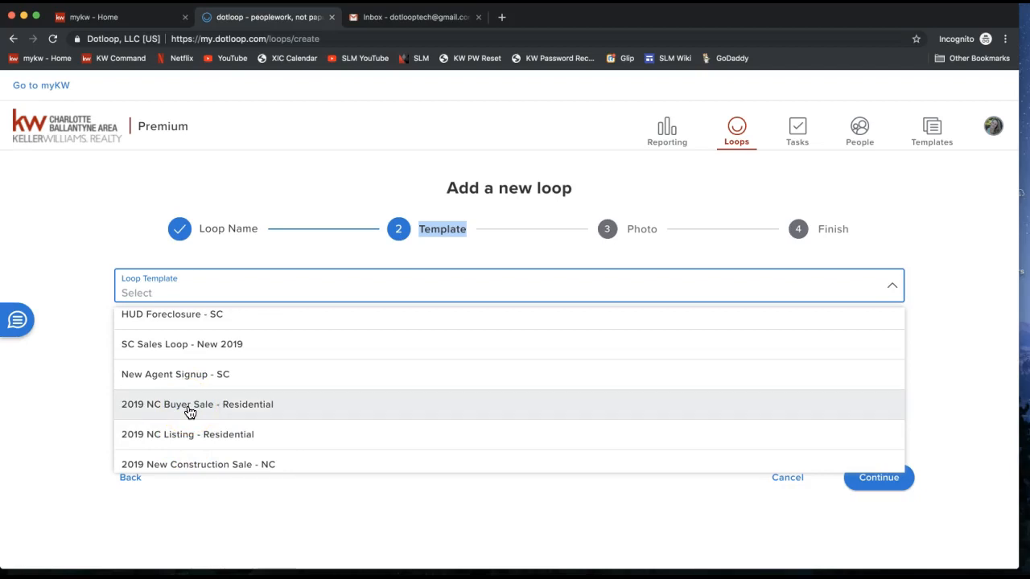
Close the template list with no template chosen and continue to the Photo step.
left_click(223, 491)
left_click(202, 348)
left_click(185, 322)
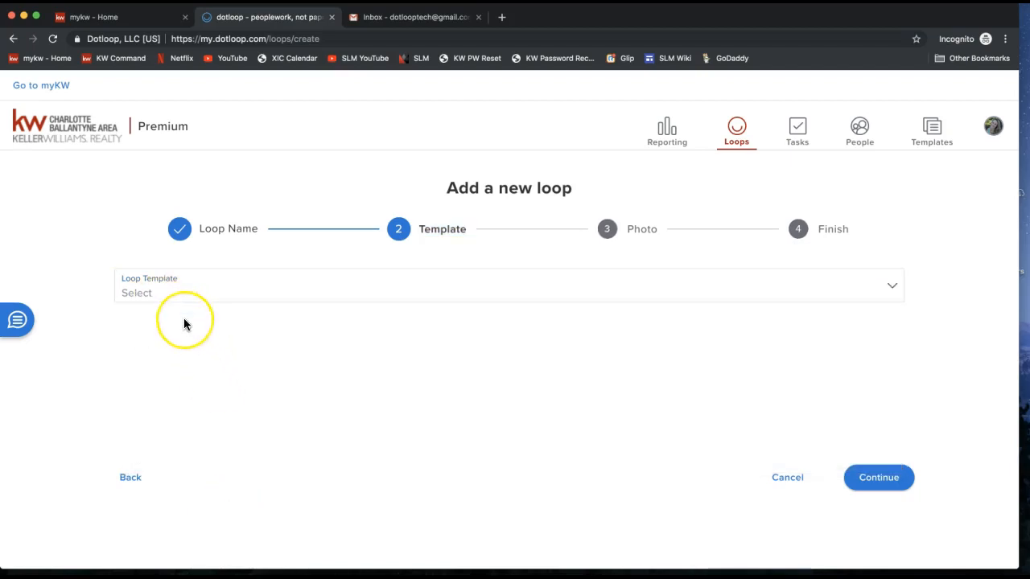
left_click(166, 296)
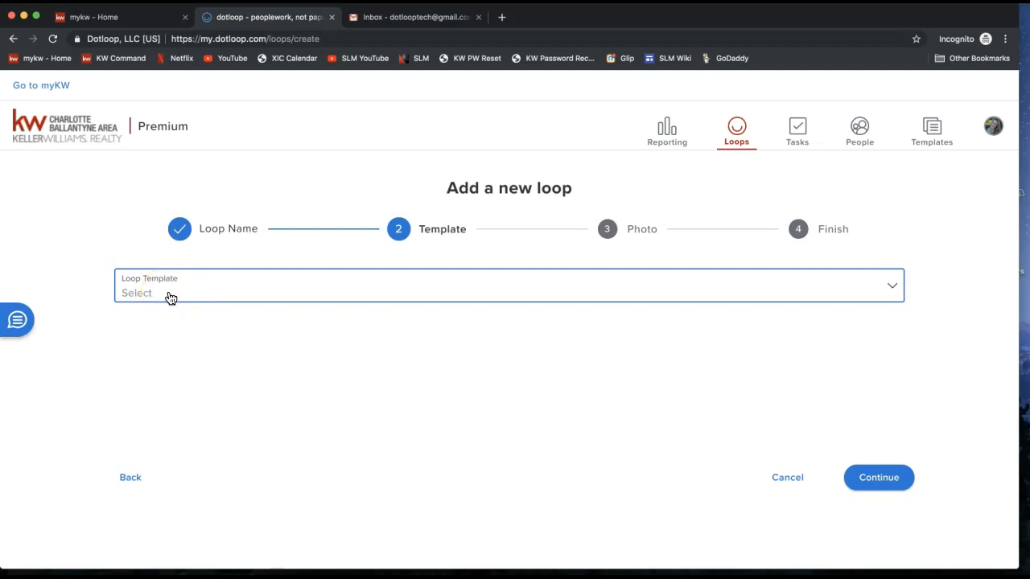
left_click(879, 483)
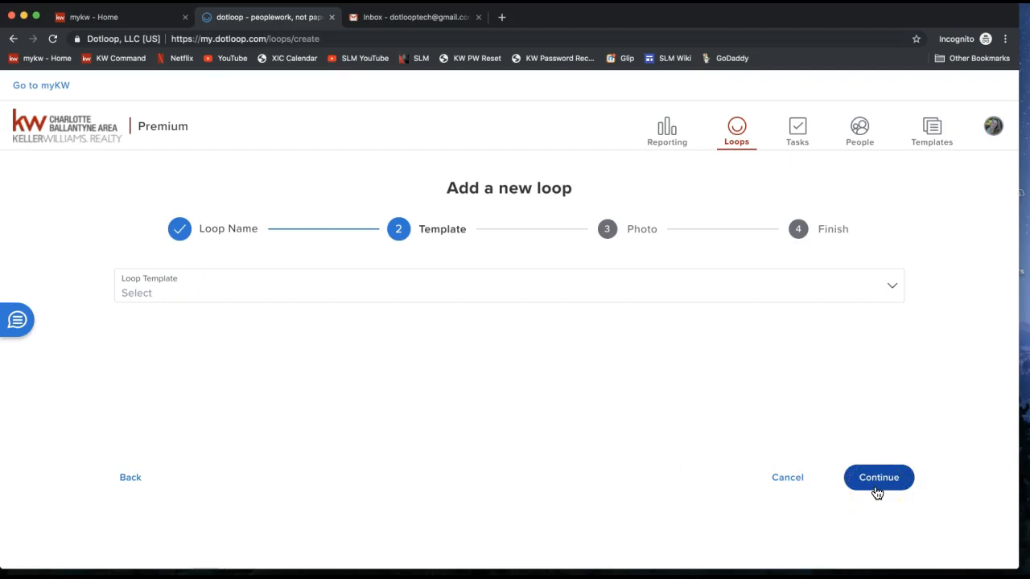
left_click(877, 487)
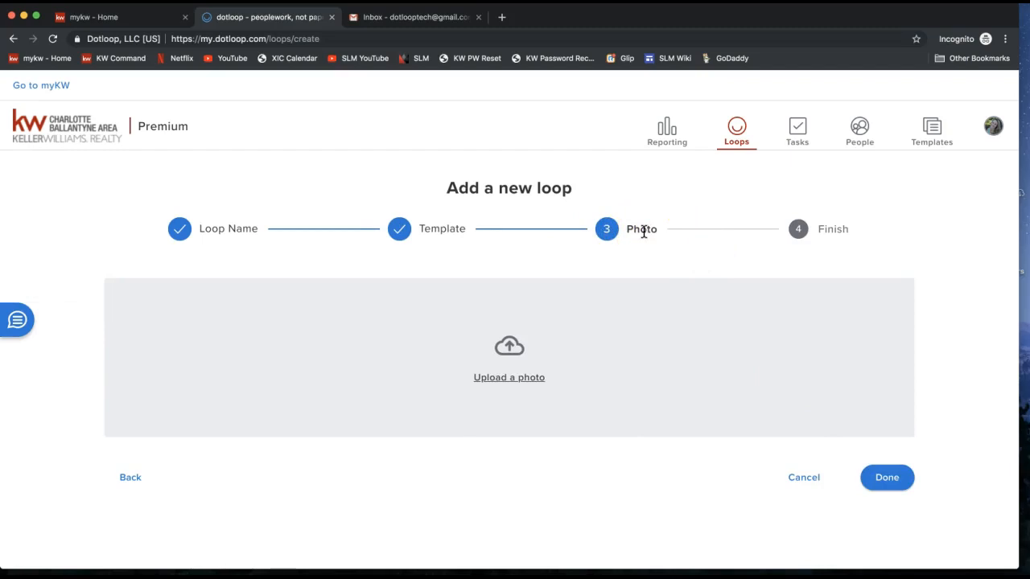
Upload Home.jpg from the Desktop as the new loop's photo.
left_click(554, 350)
left_click(510, 357)
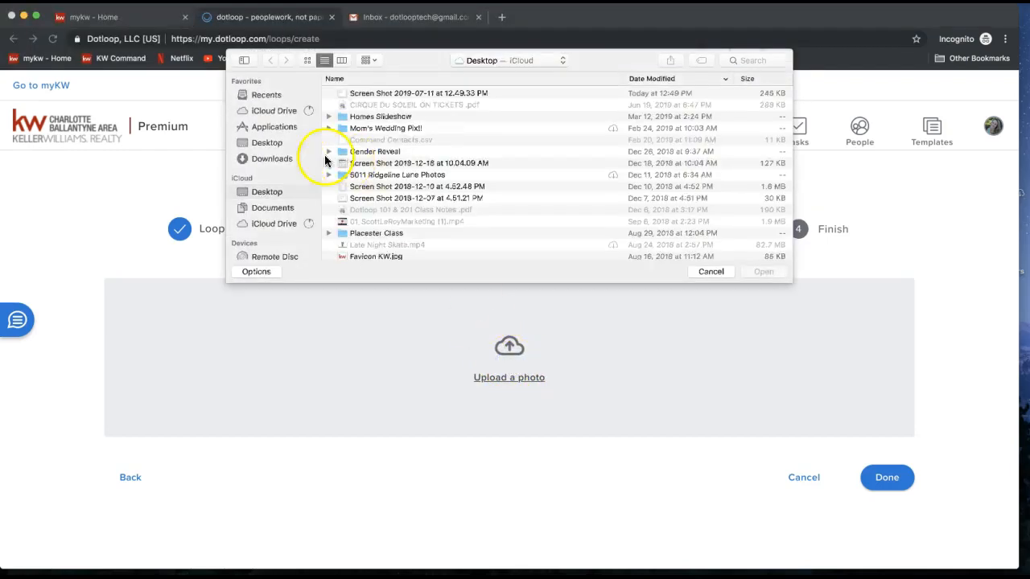
scroll(408, 154, "down", 5)
scroll(406, 156, "down", 4)
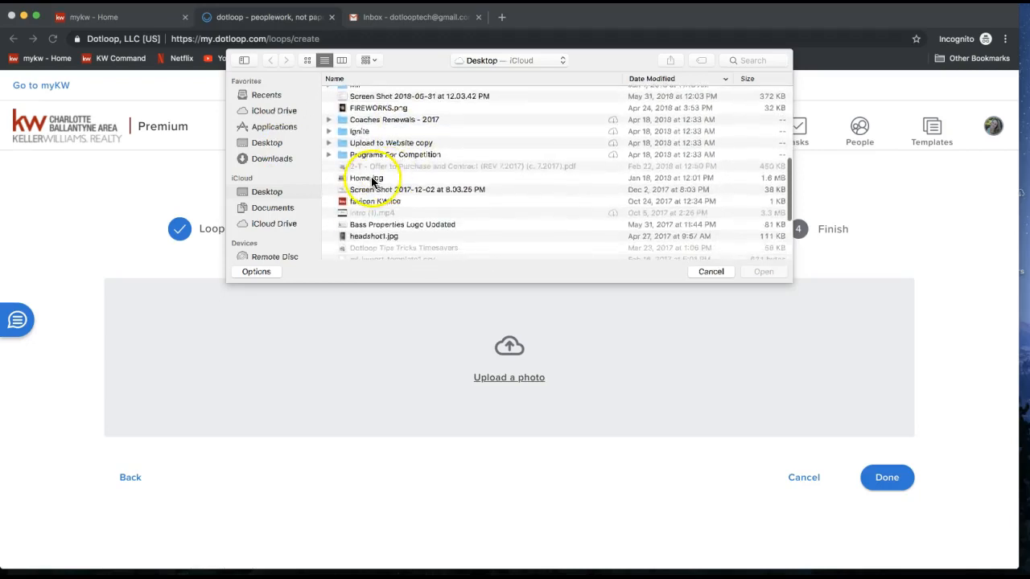
double_click(368, 180)
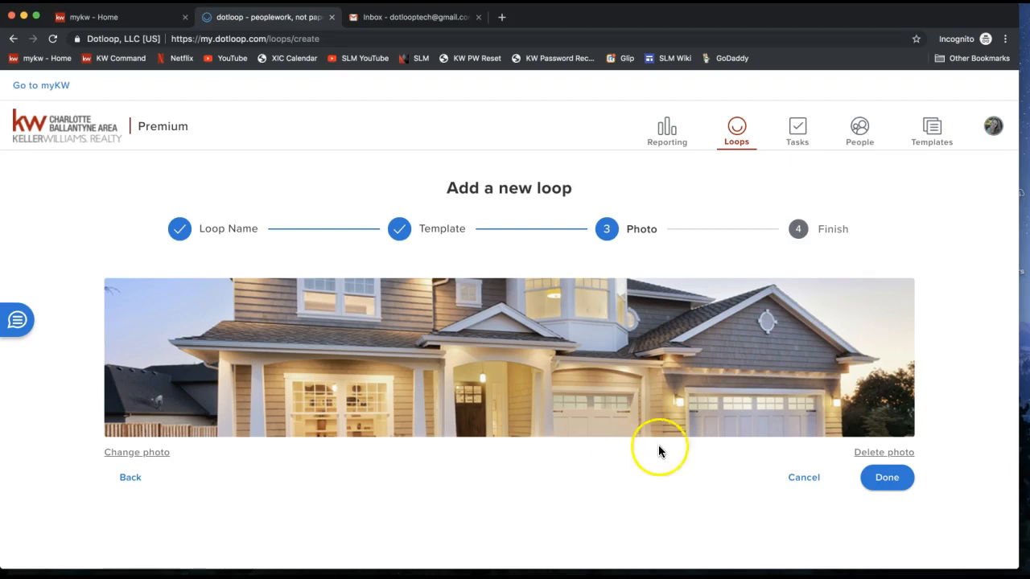
Complete the wizard with Done to create the 444 Dotloop Rocks Drive loop.
left_click(891, 486)
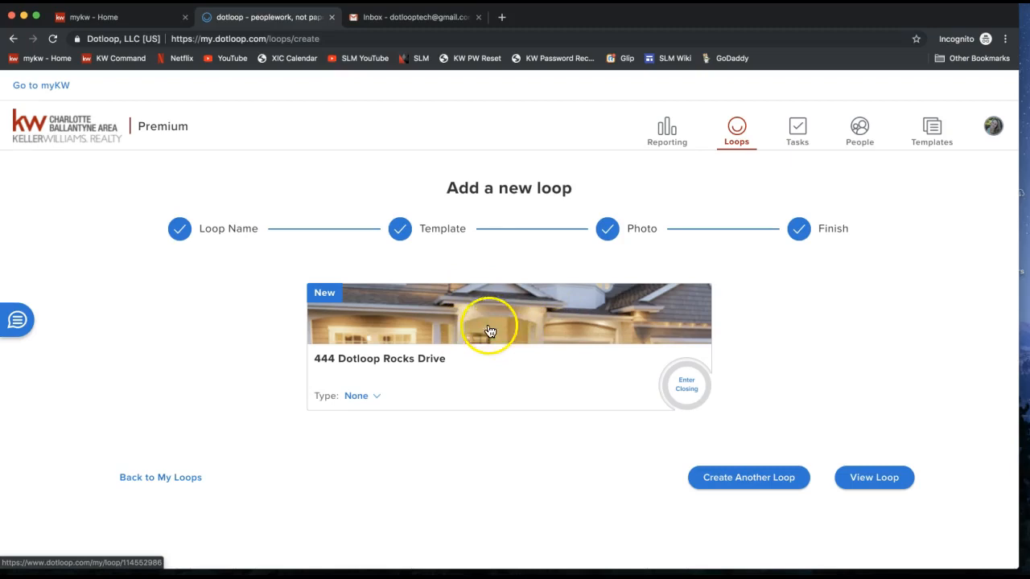
Open the 444 Dotloop Rocks Drive loop and review its empty Documents folder and two People.
left_click(875, 478)
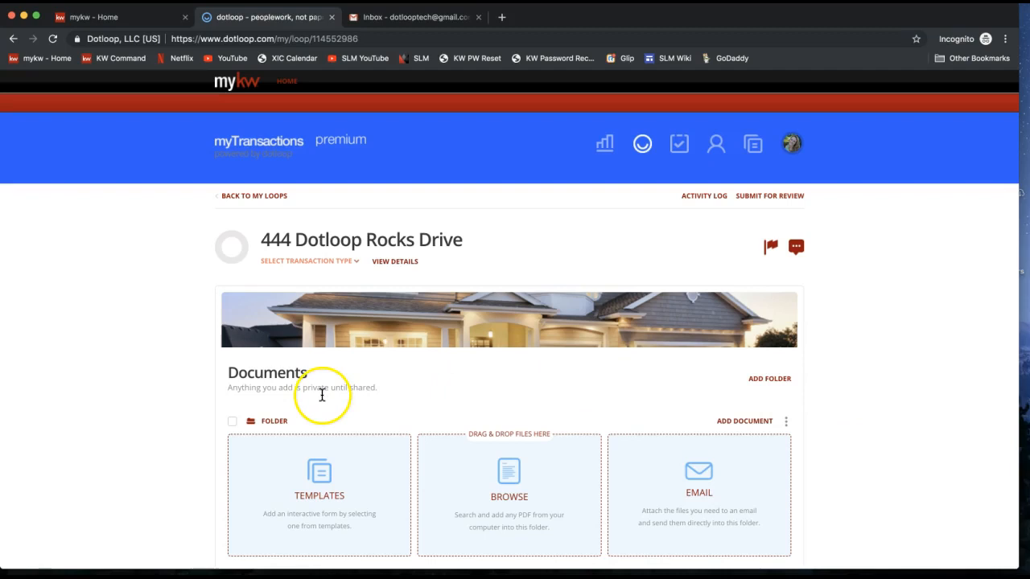
scroll(157, 386, "down", 2)
double_click(238, 299)
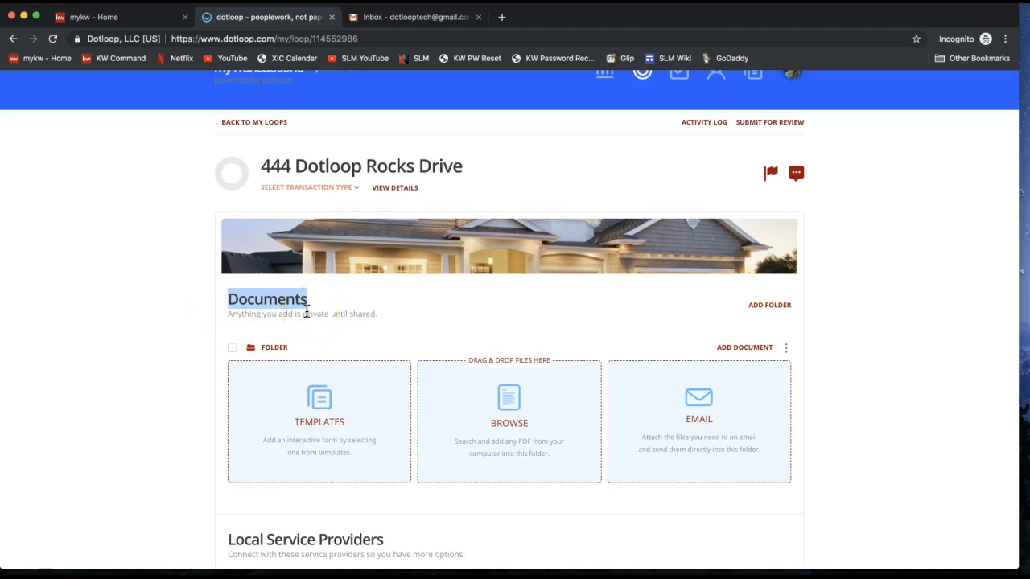
scroll(143, 368, "down", 5)
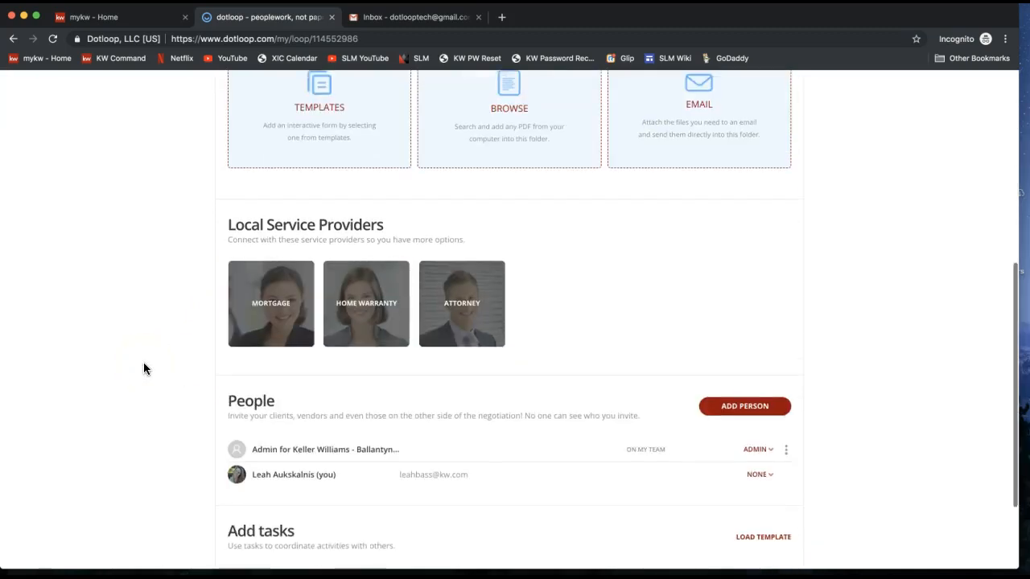
scroll(143, 369, "down", 2)
double_click(249, 276)
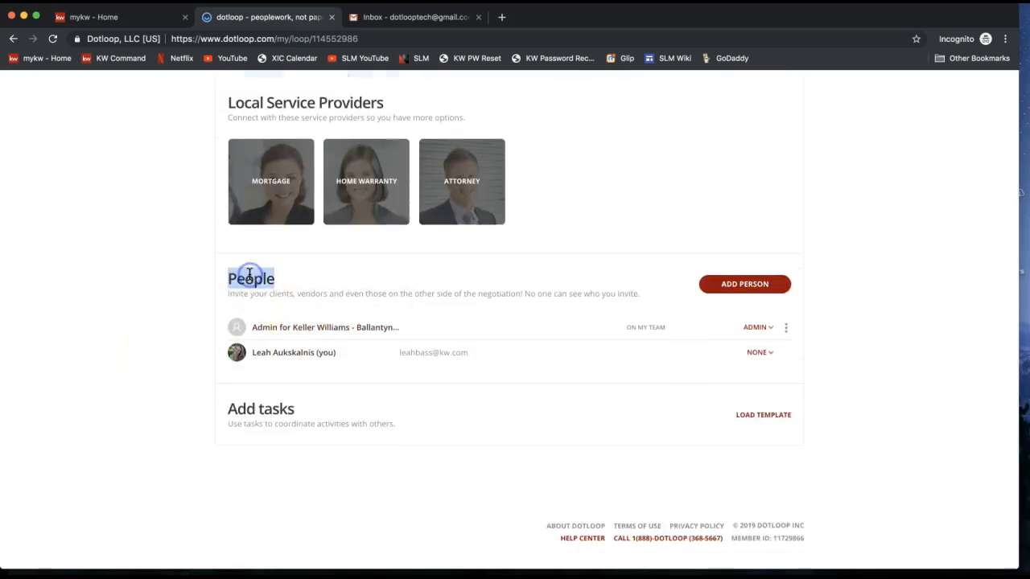
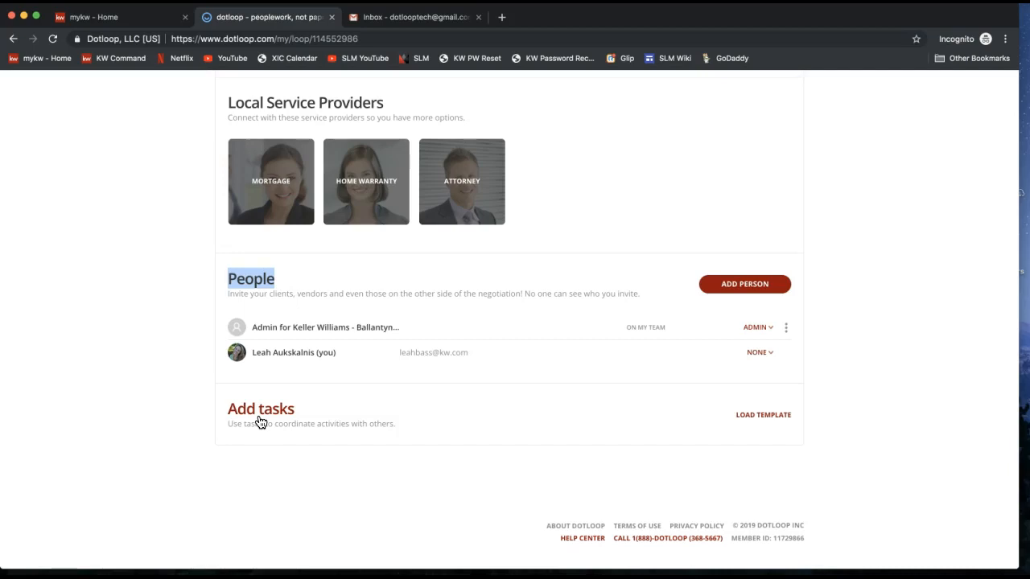
Open the loop's VIEW DETAILS page and scroll down to the Property Address fields.
scroll(260, 422, "up", 10)
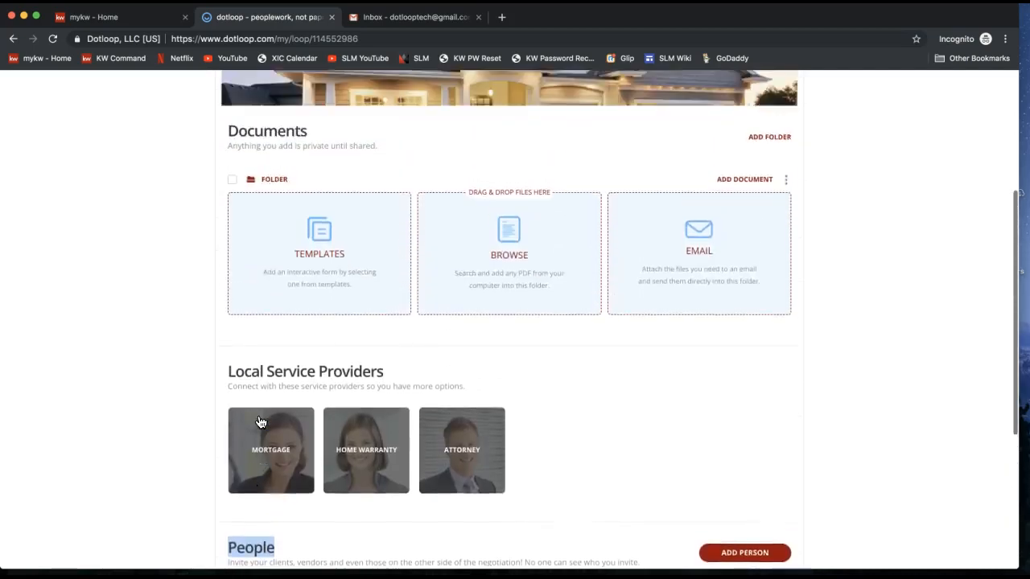
scroll(260, 421, "up", 5)
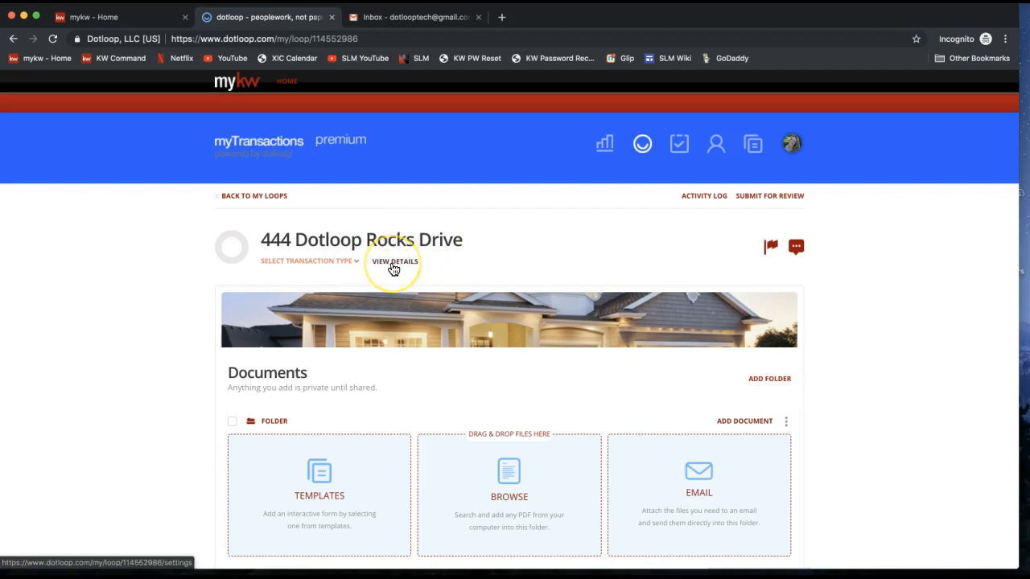
left_click(394, 265)
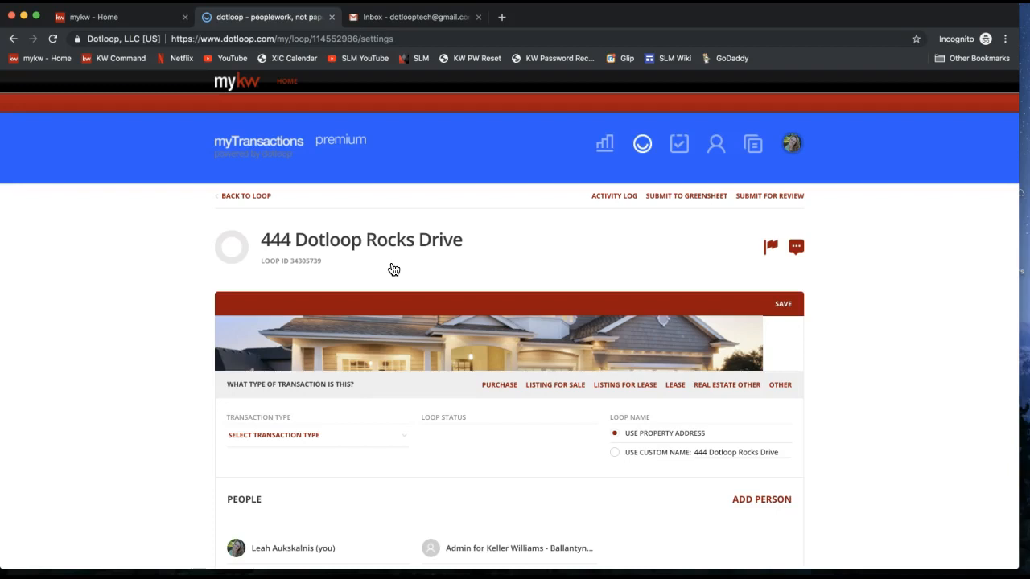
scroll(393, 268, "down", 6)
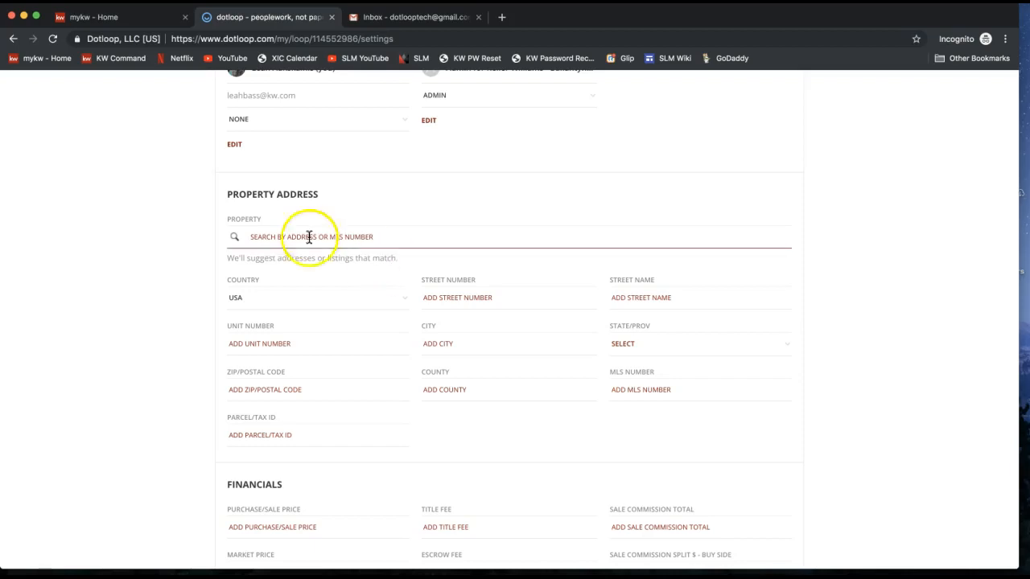
scroll(301, 265, "down", 1)
scroll(301, 270, "down", 1)
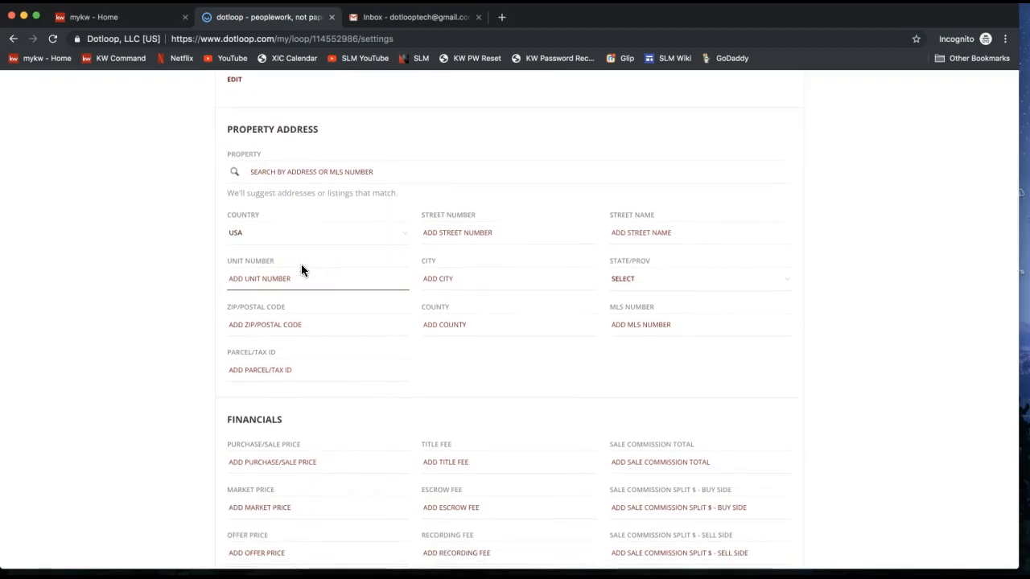
left_click(457, 255)
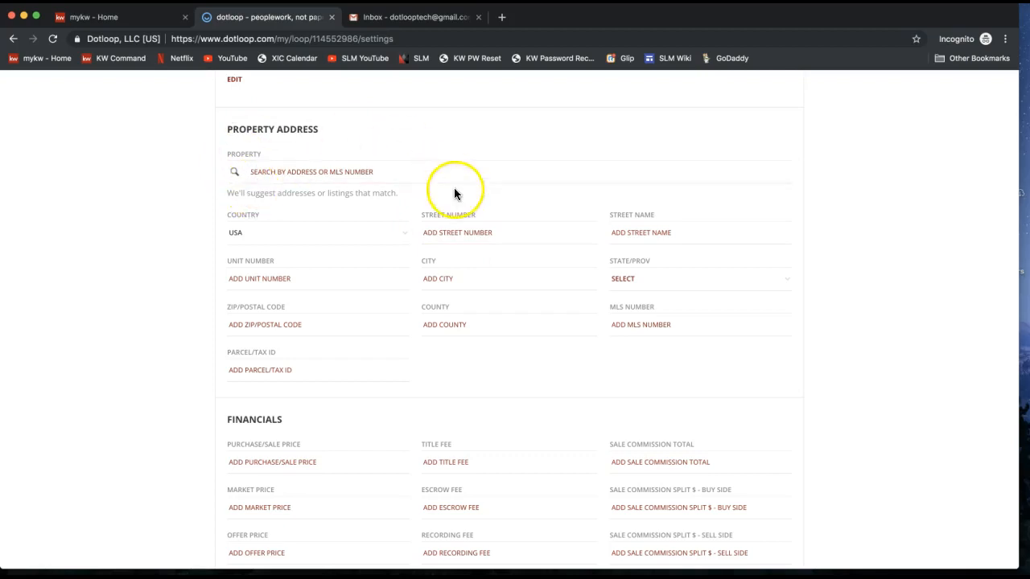
Try the Street Number field, dismiss the address autofill suggestions, and return to the top.
left_click(474, 225)
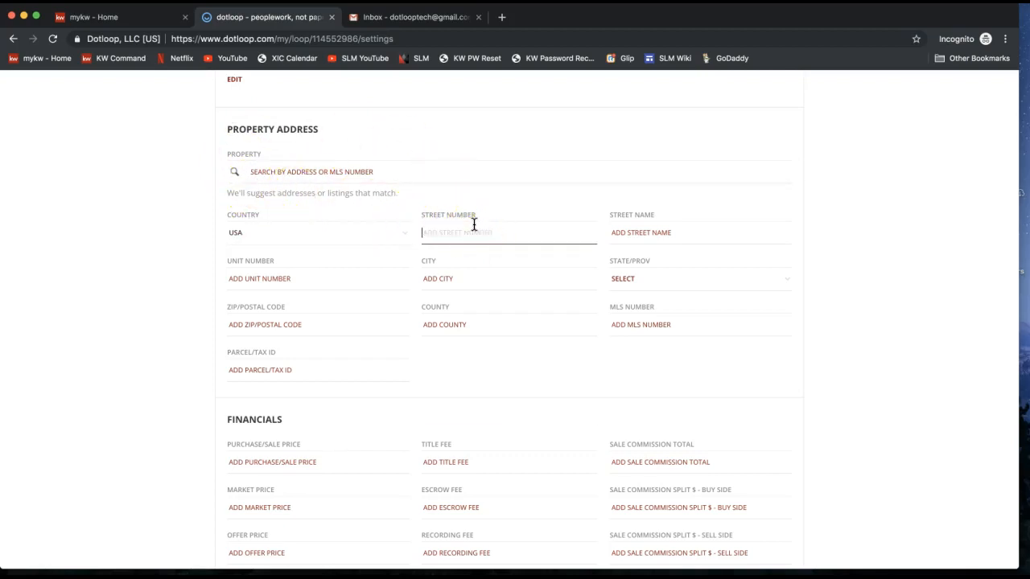
left_click(474, 180)
left_click(817, 188)
scroll(817, 189, "down", 2)
scroll(817, 188, "up", 3)
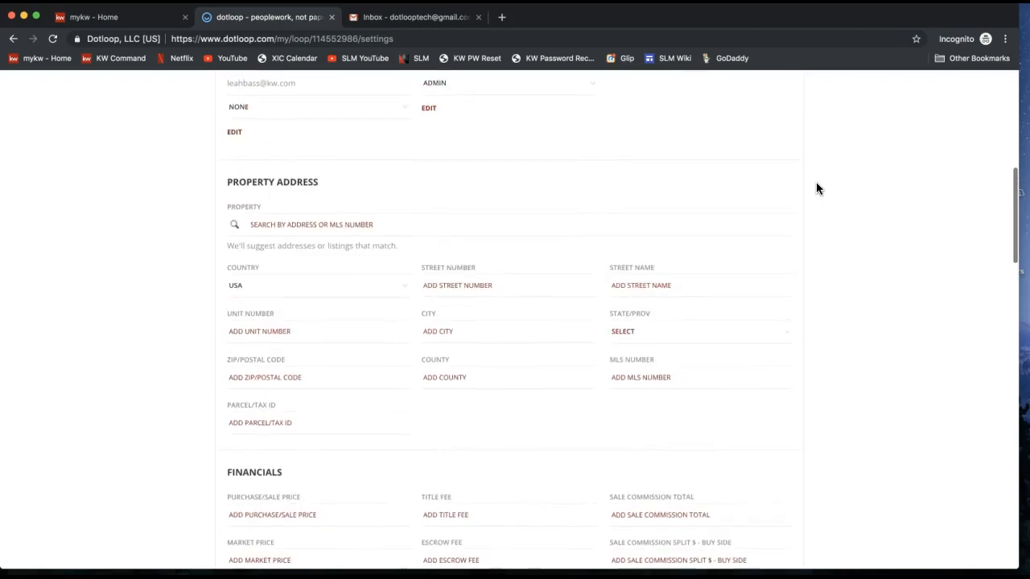
scroll(816, 189, "up", 5)
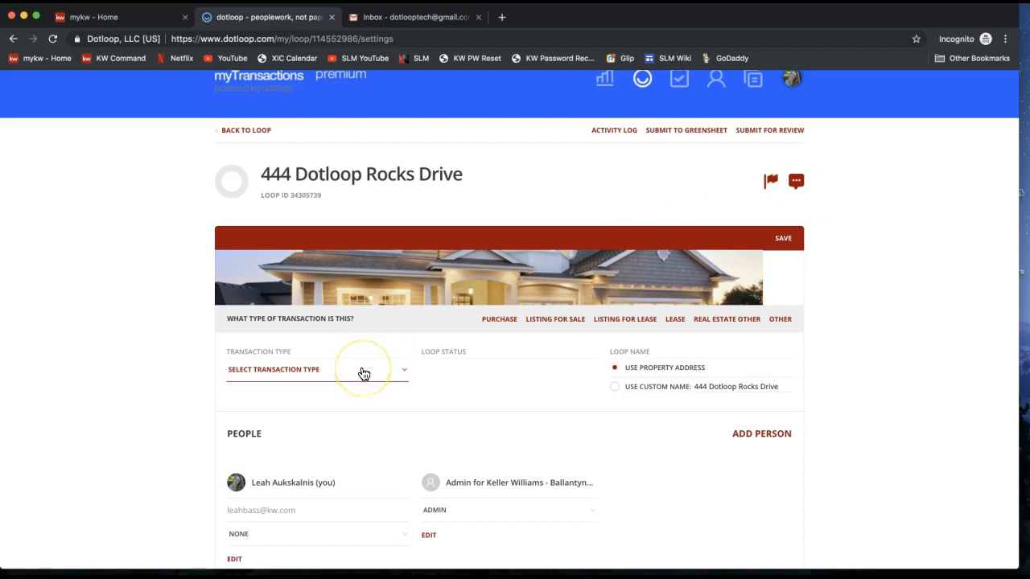
Set the Transaction Type to Listing for Sale.
left_click_drag(239, 358, 283, 352)
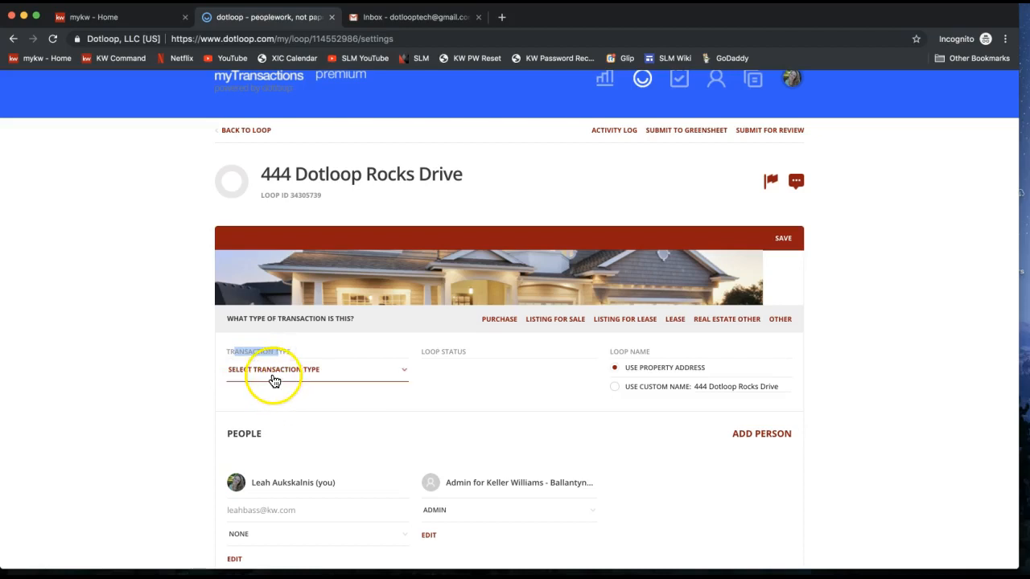
left_click(274, 379)
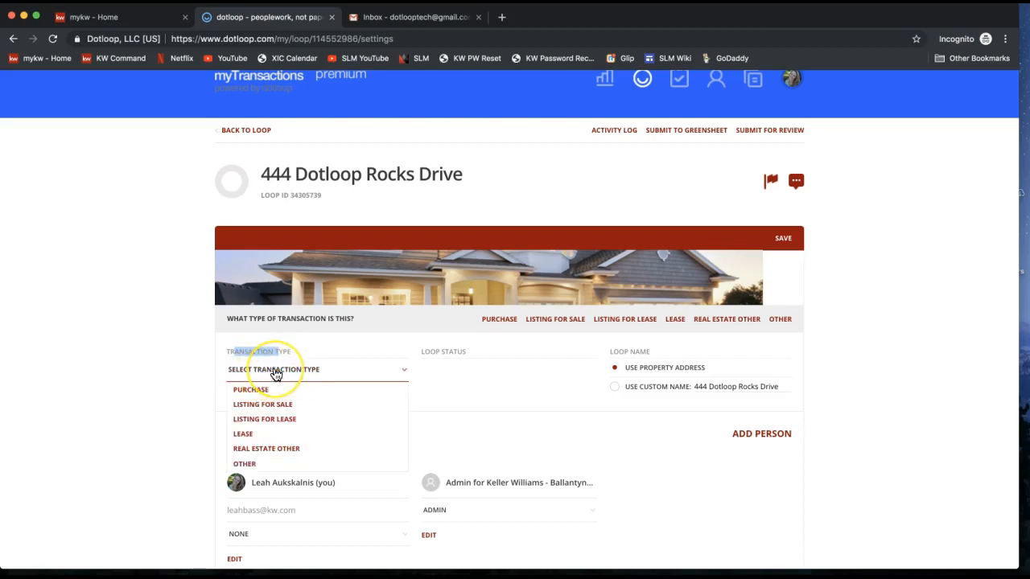
left_click(274, 413)
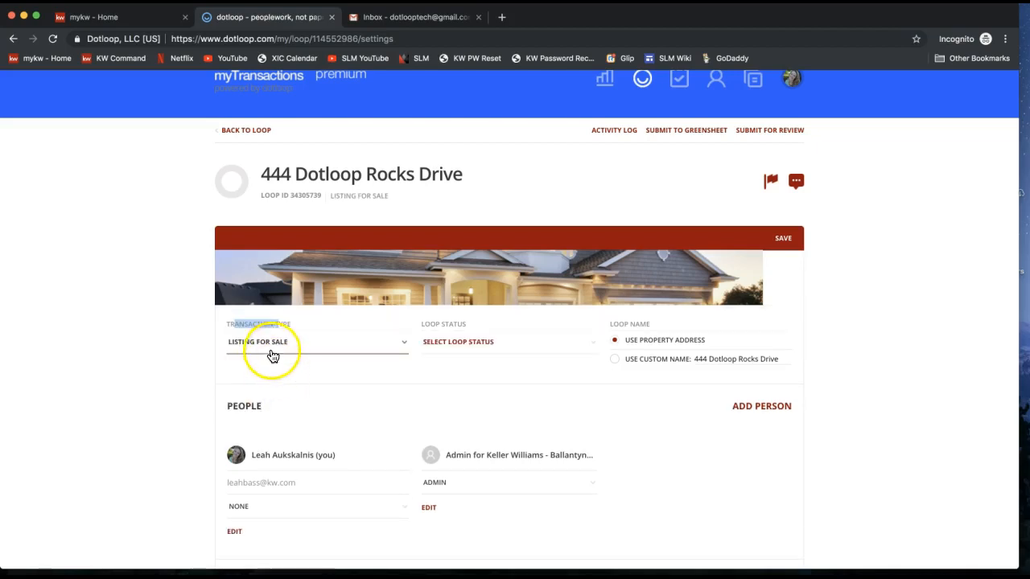
double_click(253, 323)
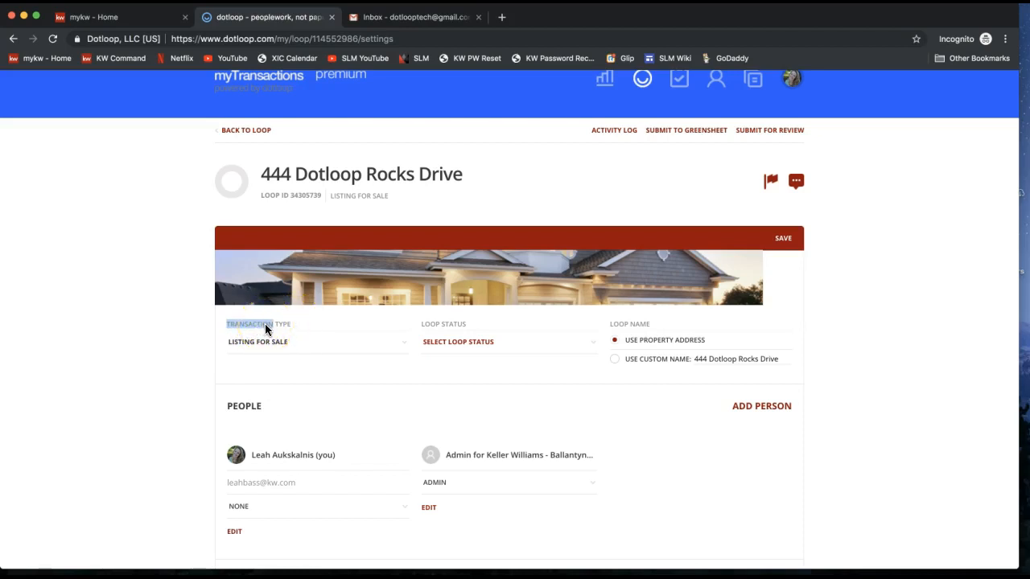
Set the Loop Status to Active Listing.
triple_click(438, 325)
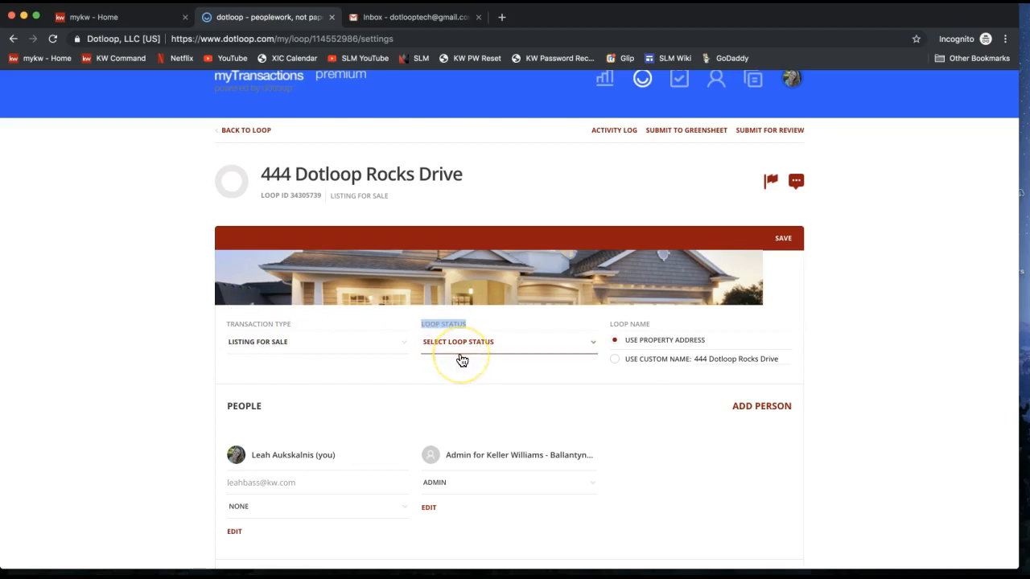
left_click(461, 352)
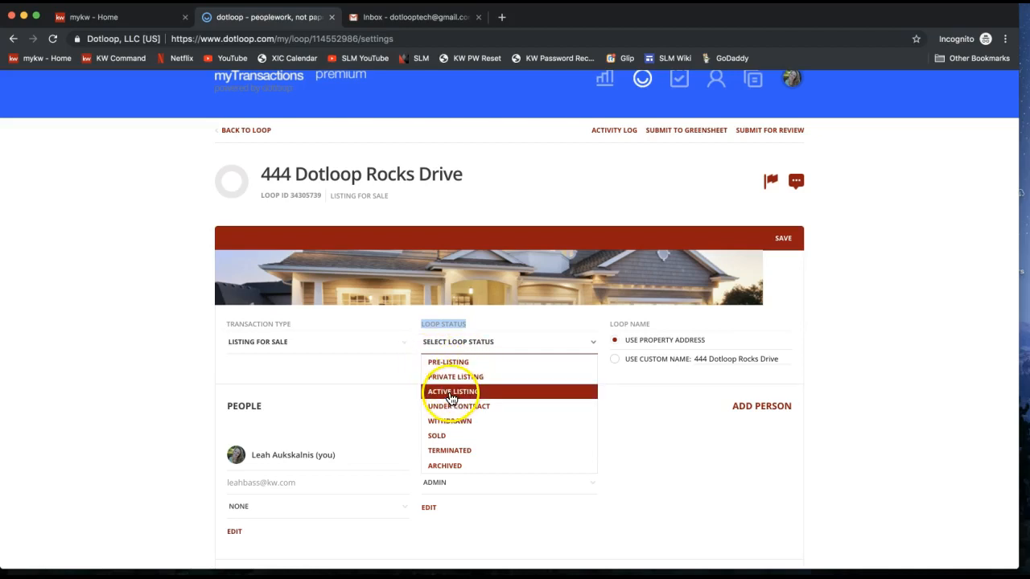
left_click(452, 473)
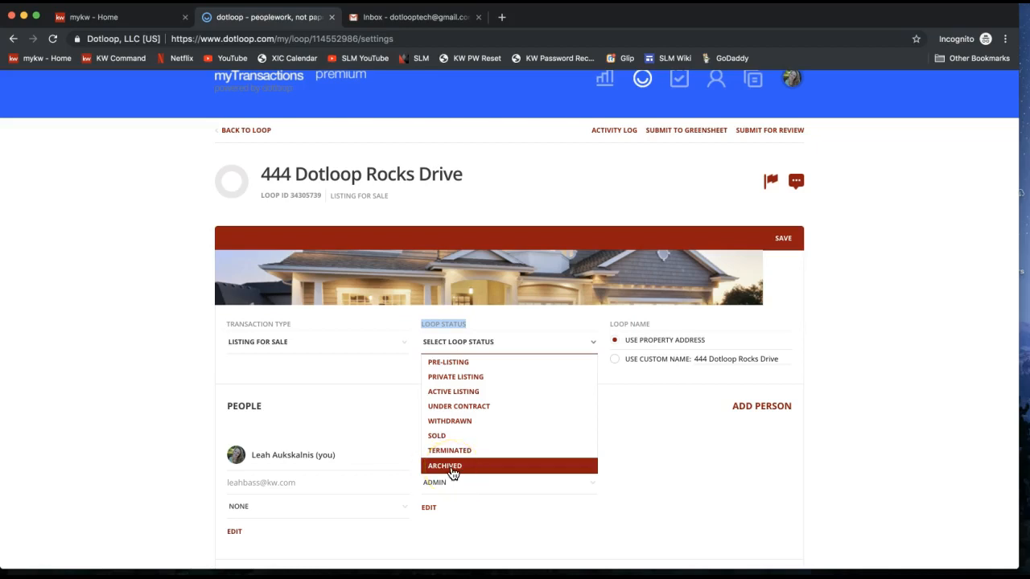
left_click(454, 391)
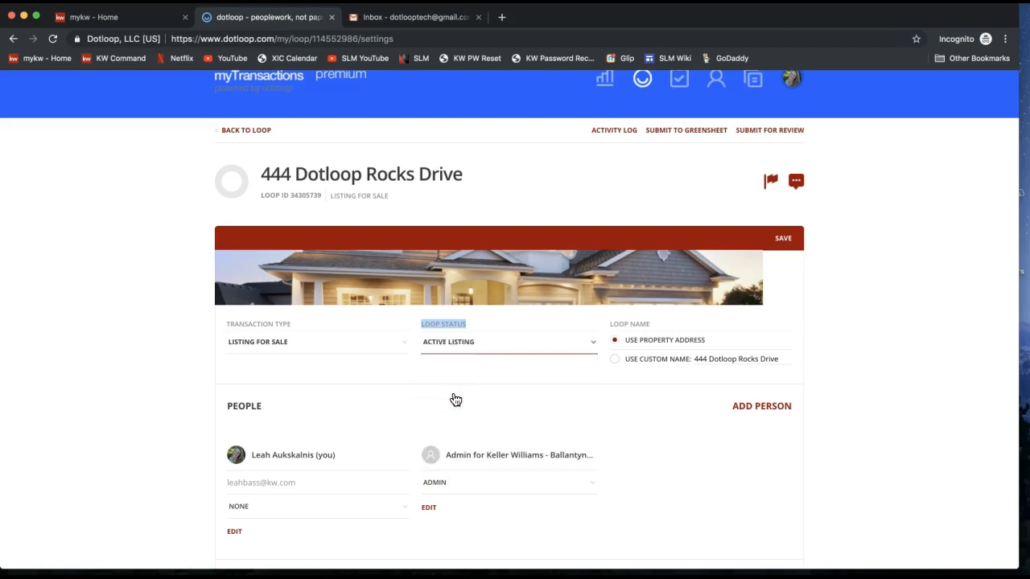
double_click(627, 324)
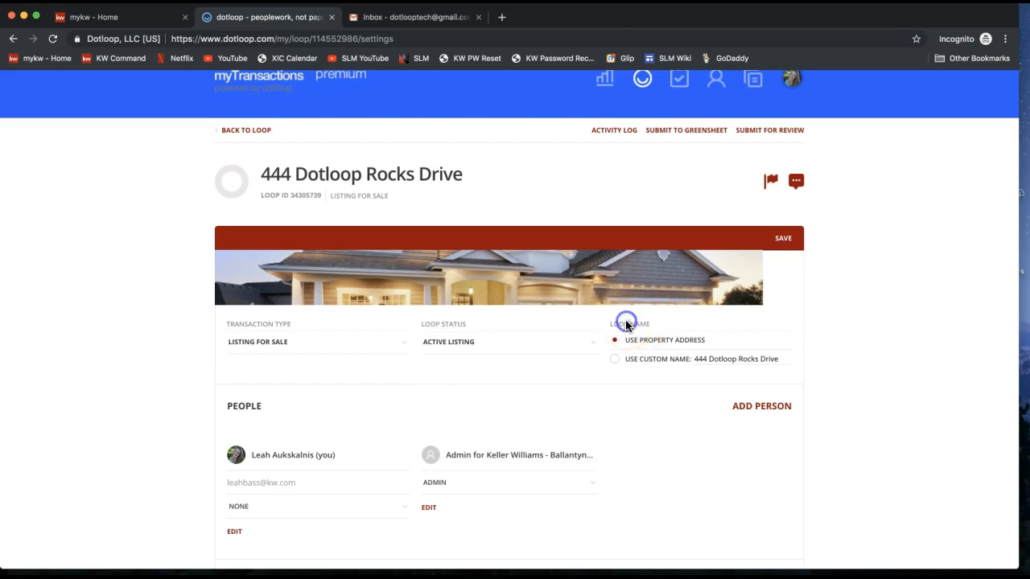
Switch to Use Custom Name, append ' - ' and the seller's name, and save.
left_click(616, 362)
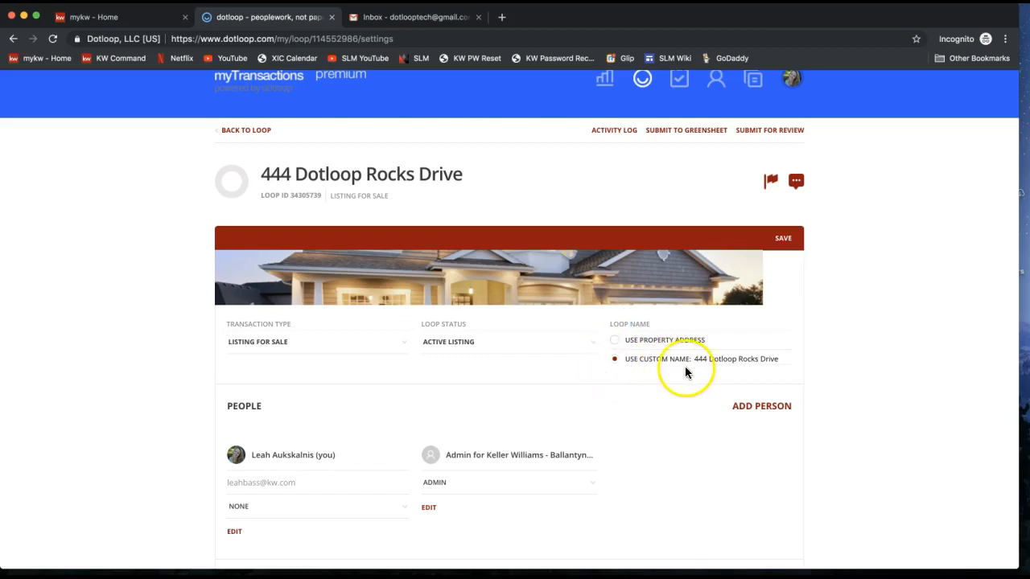
left_click_drag(696, 359, 803, 363)
left_click(804, 362)
type("- TOtyp")
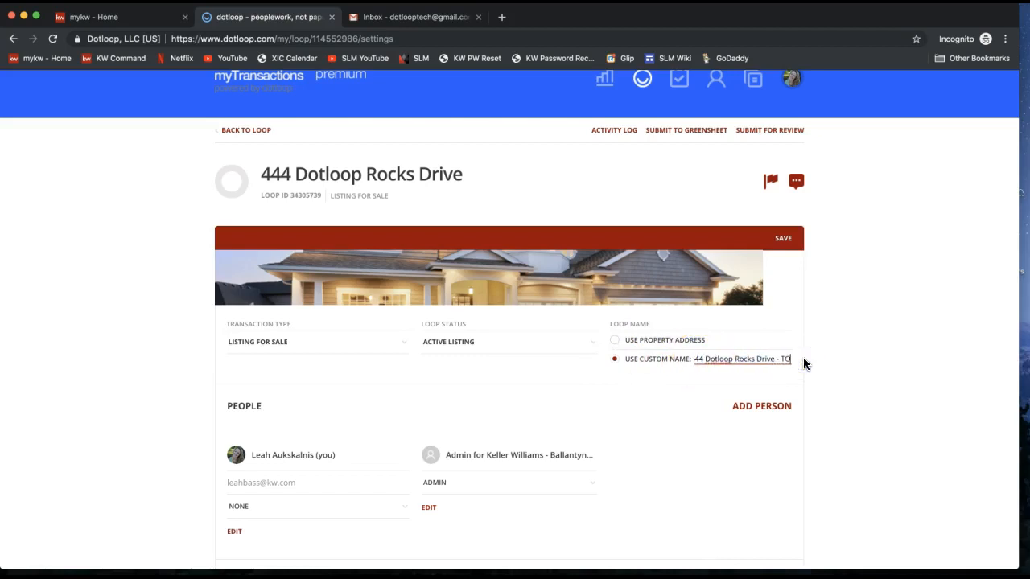
key("BackSpace")
key("BackSpace")
key("BackSpace")
key("BackSpace")
type("ony Stark")
left_click(937, 330)
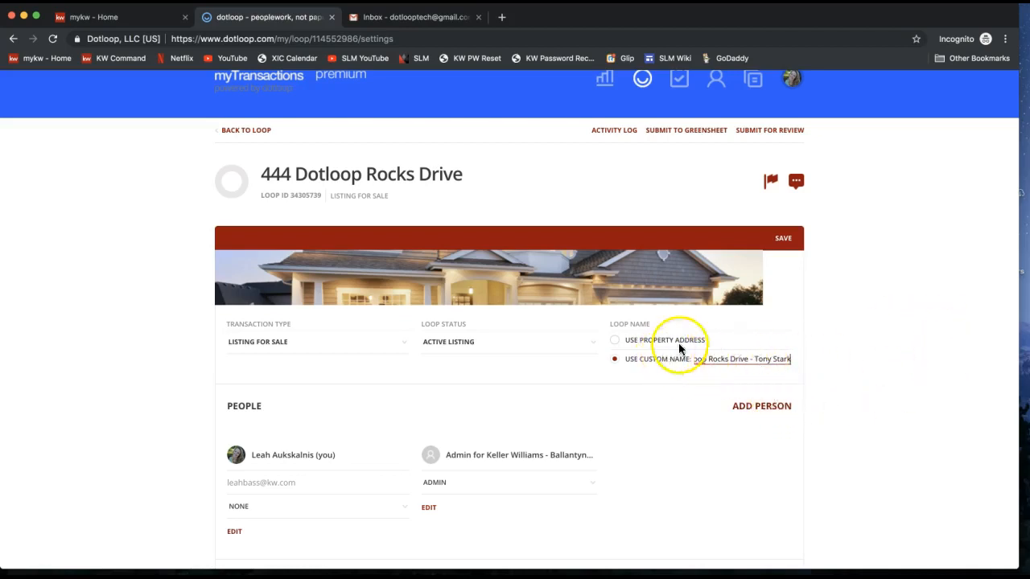
left_click(782, 241)
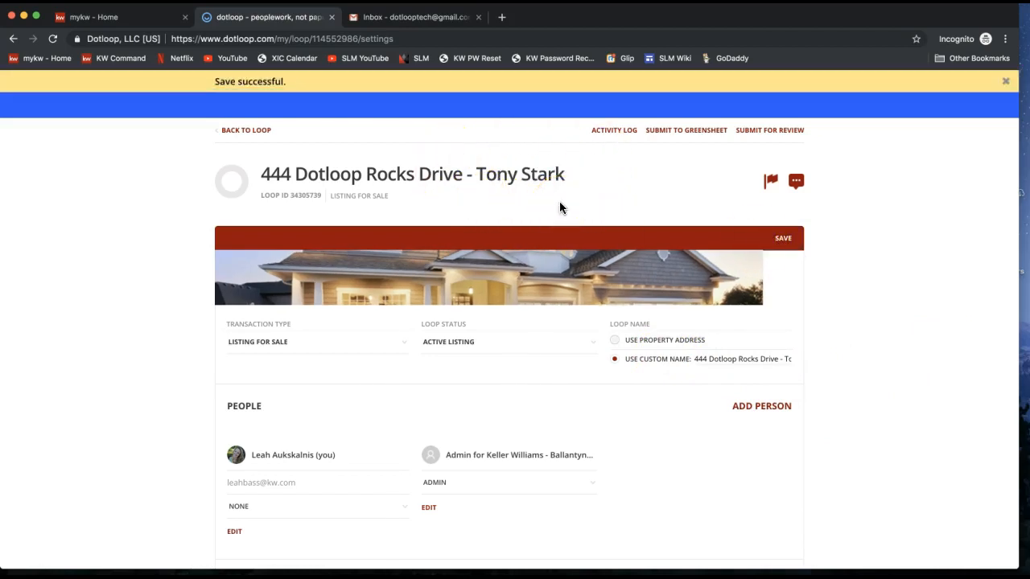
scroll(560, 207, "down", 1)
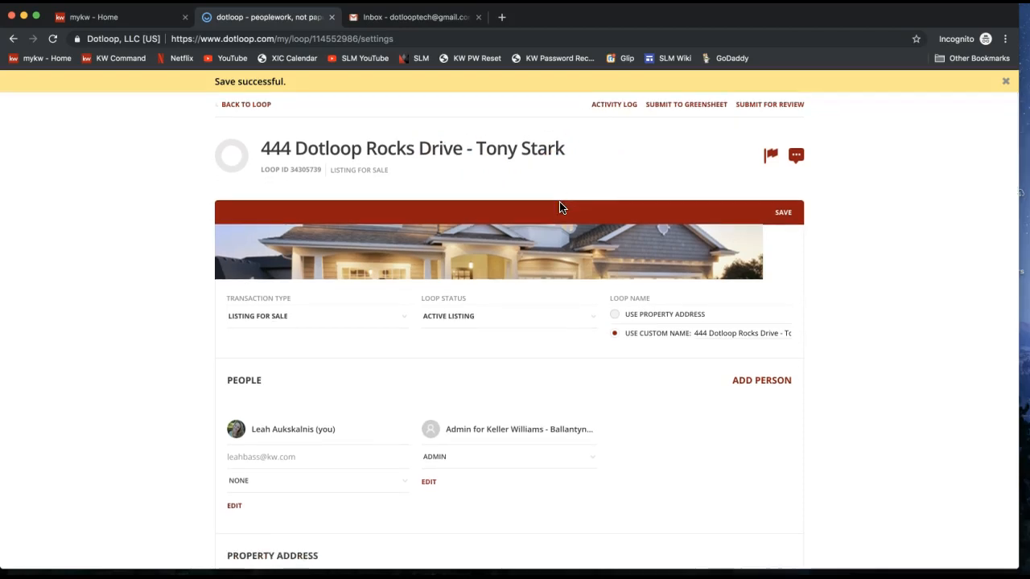
scroll(561, 208, "down", 5)
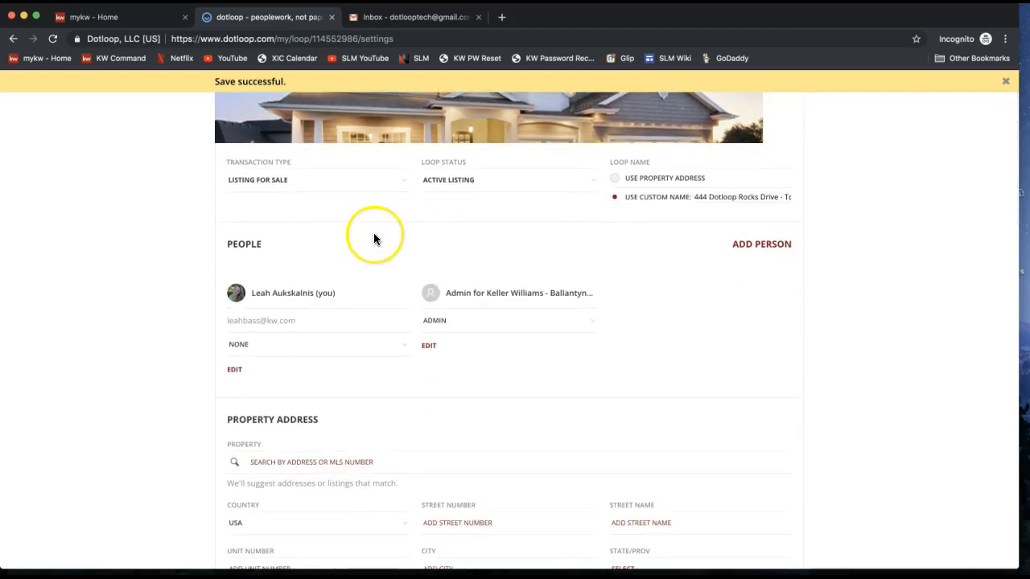
double_click(244, 243)
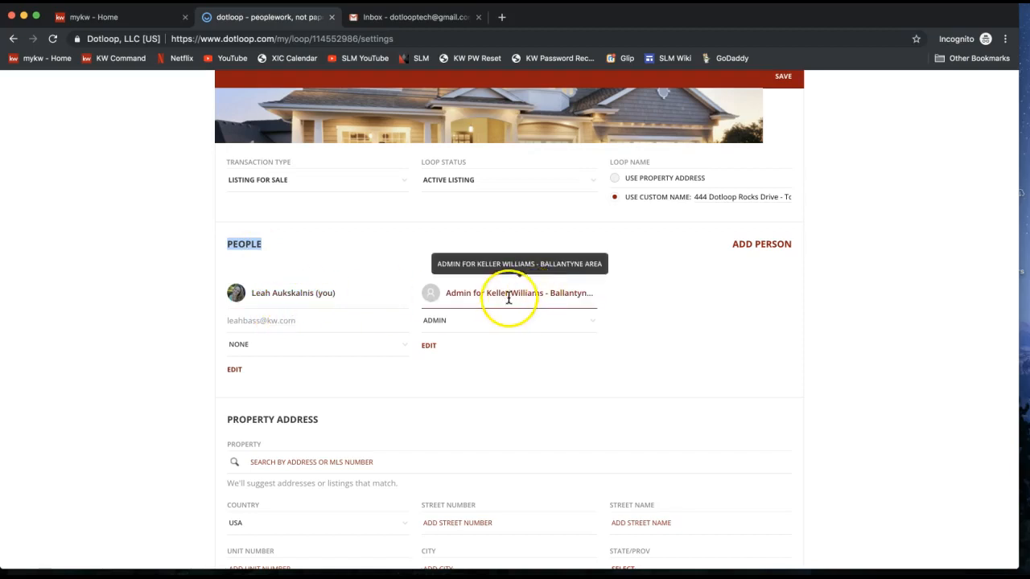
In Add person, enter the seller's full name and accept the suggested contact to fill the e-mail.
left_click(773, 250)
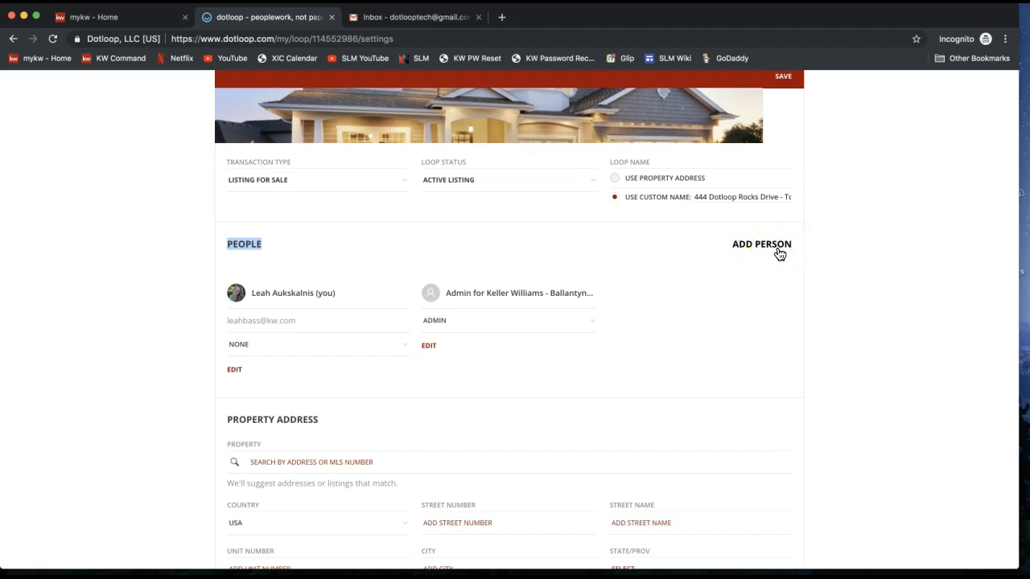
left_click(779, 252)
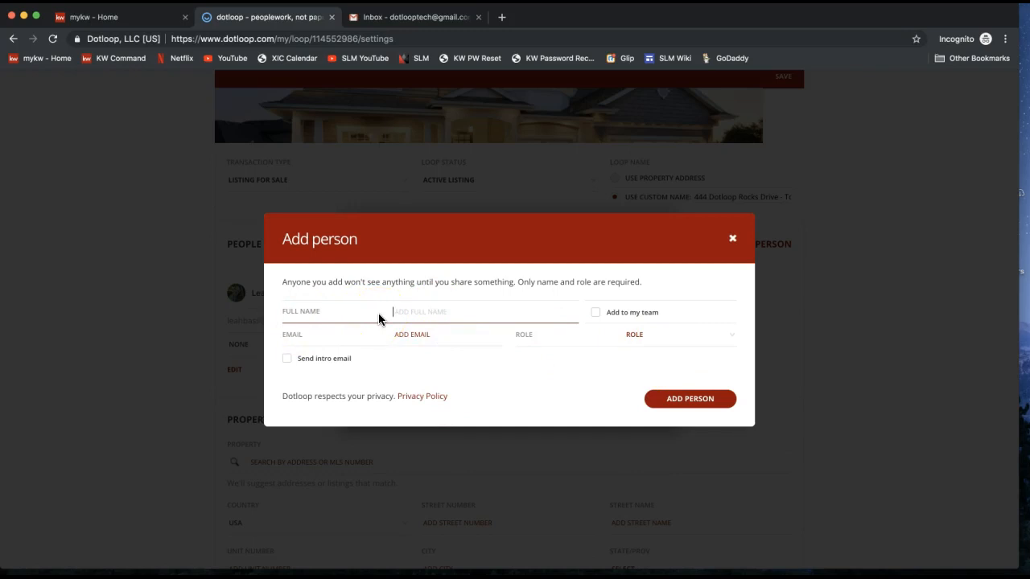
type("Tony Stark")
left_click(400, 331)
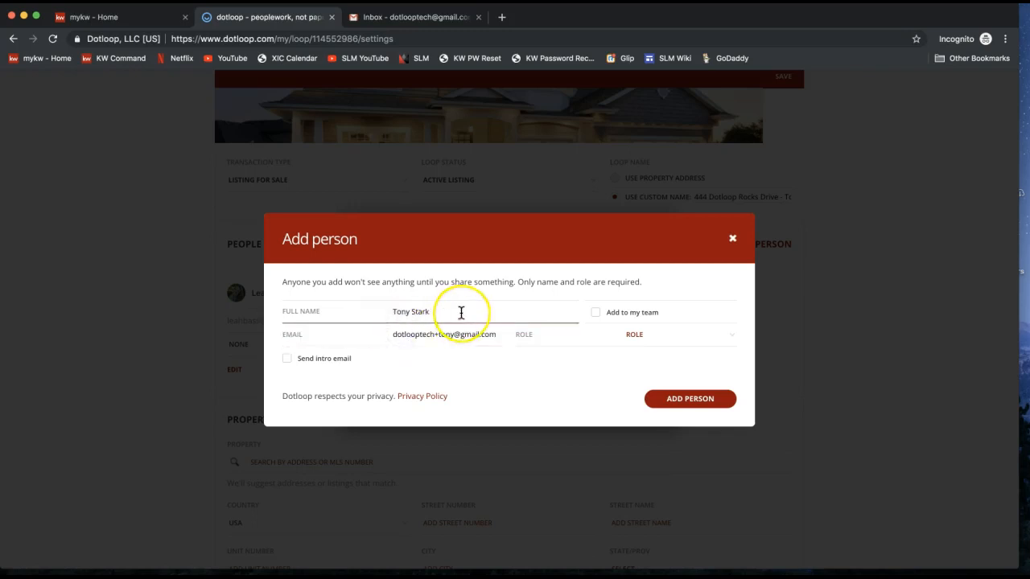
left_click_drag(456, 311, 494, 338)
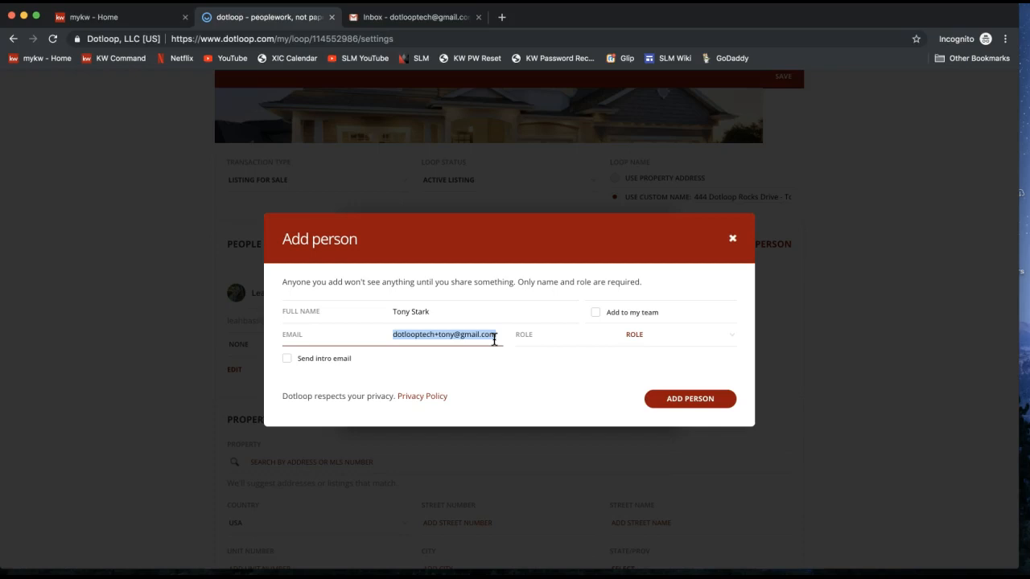
left_click(668, 341)
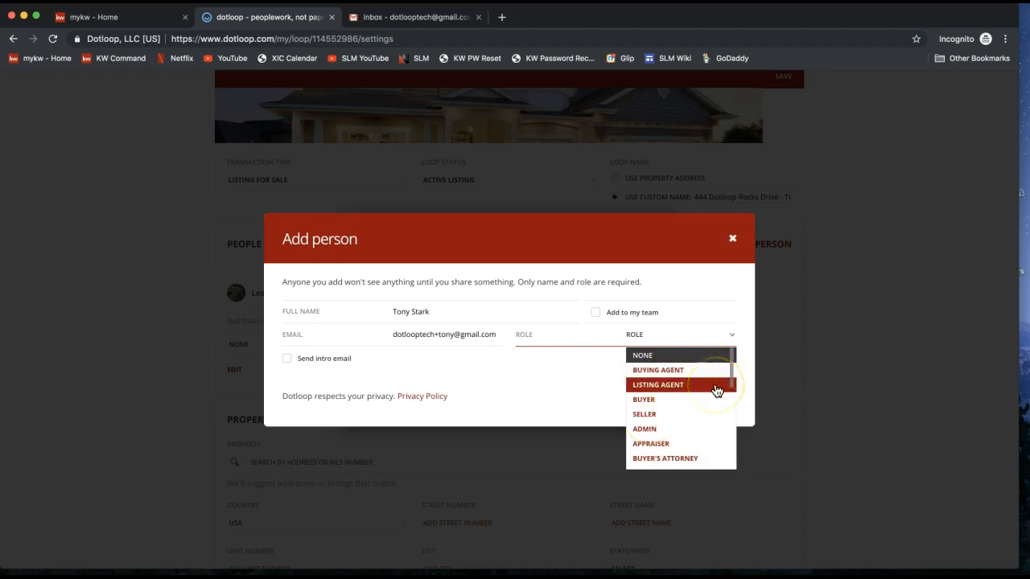
Choose SELLER as the new person's role, expanding the full contact form.
mouse_move(733, 376)
left_mouse_down()
mouse_move(729, 469)
mouse_move(729, 361)
left_mouse_up()
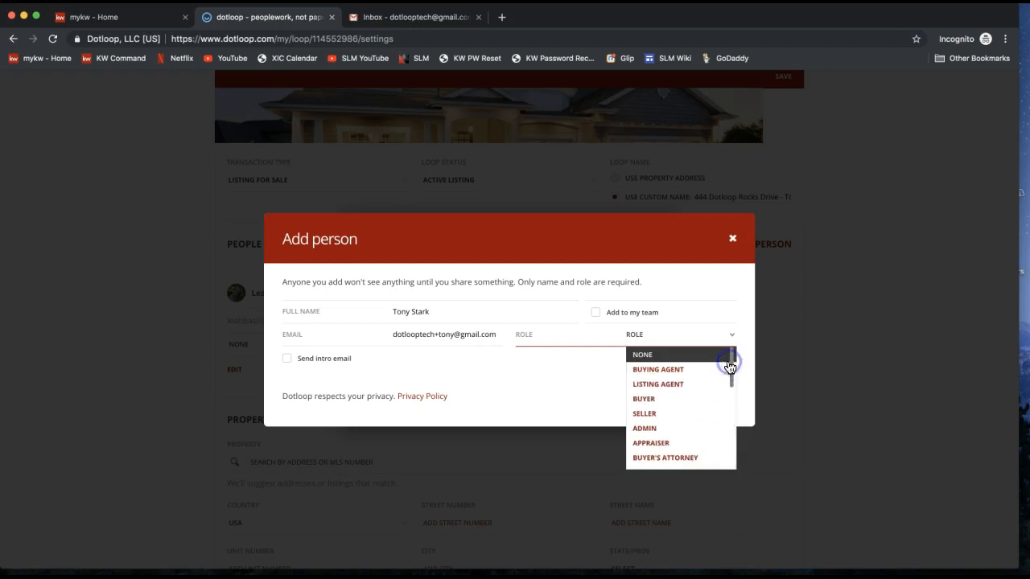
left_click(669, 415)
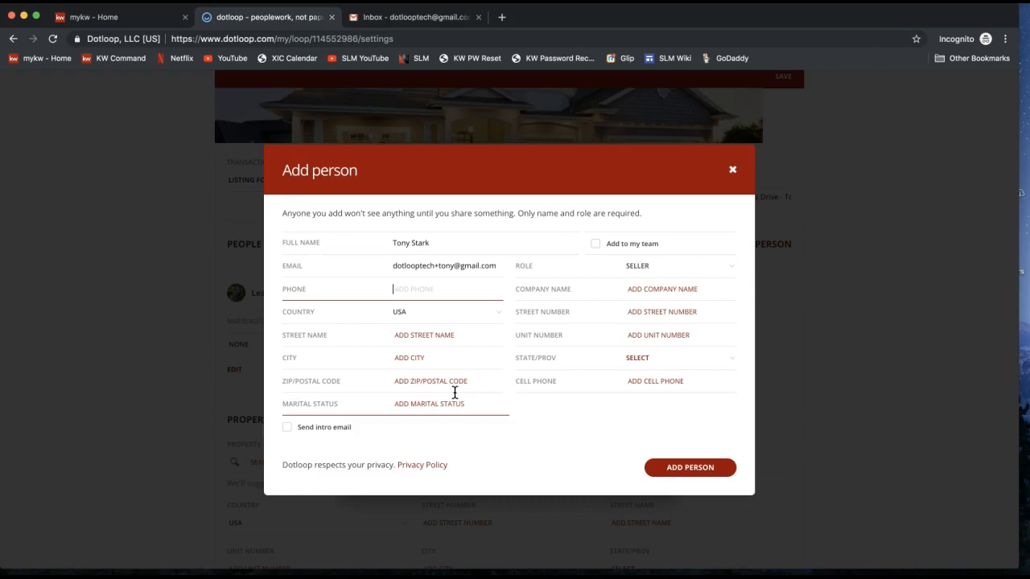
left_click(599, 251)
left_click(597, 251)
left_click(597, 251)
left_click(453, 238)
Add the seller to the loop and change your own role to Listing Agent.
left_click(685, 472)
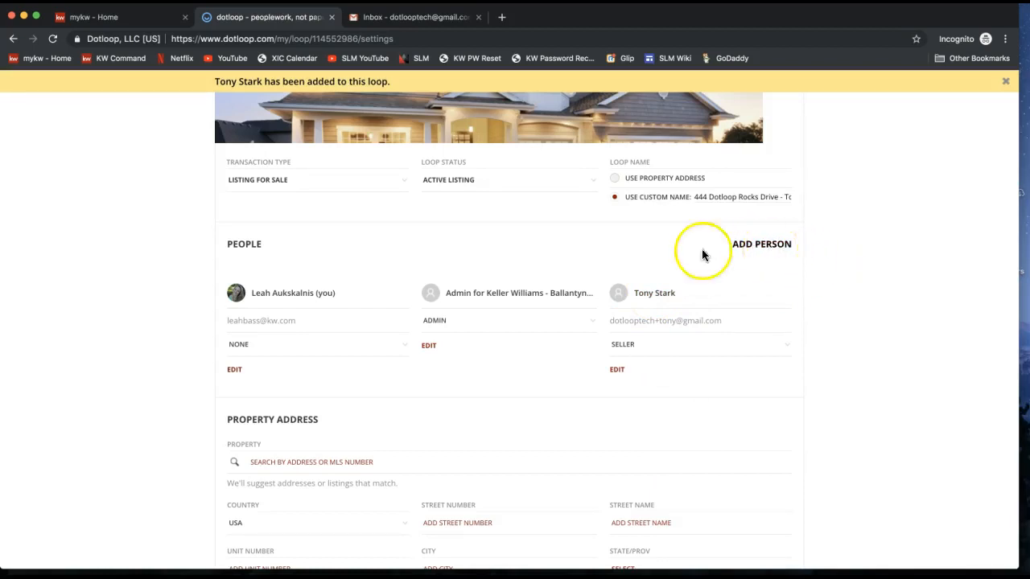
left_click(274, 298)
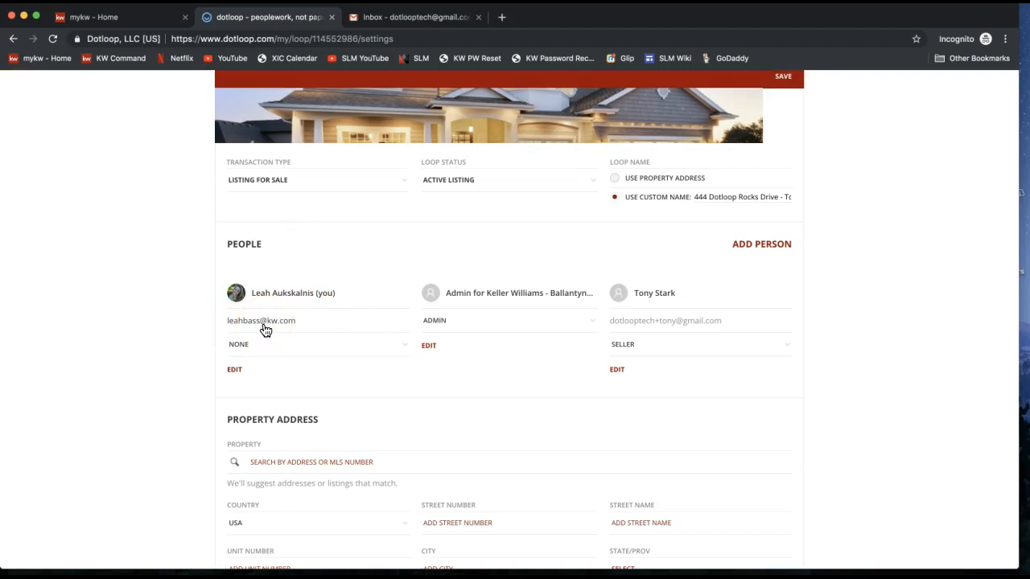
left_click(257, 341)
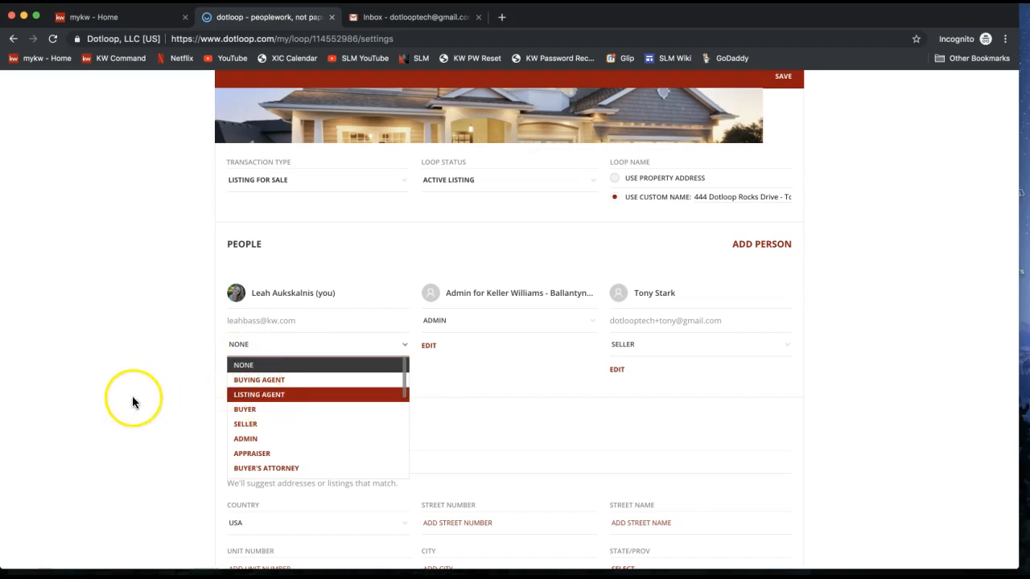
left_click(281, 394)
scroll(284, 389, "down", 2)
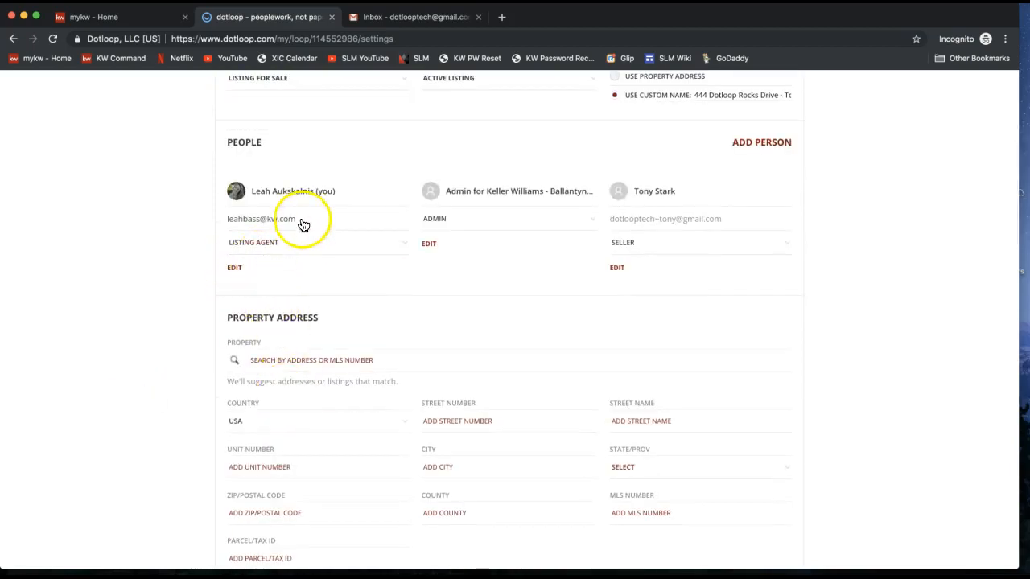
scroll(295, 315, "down", 1)
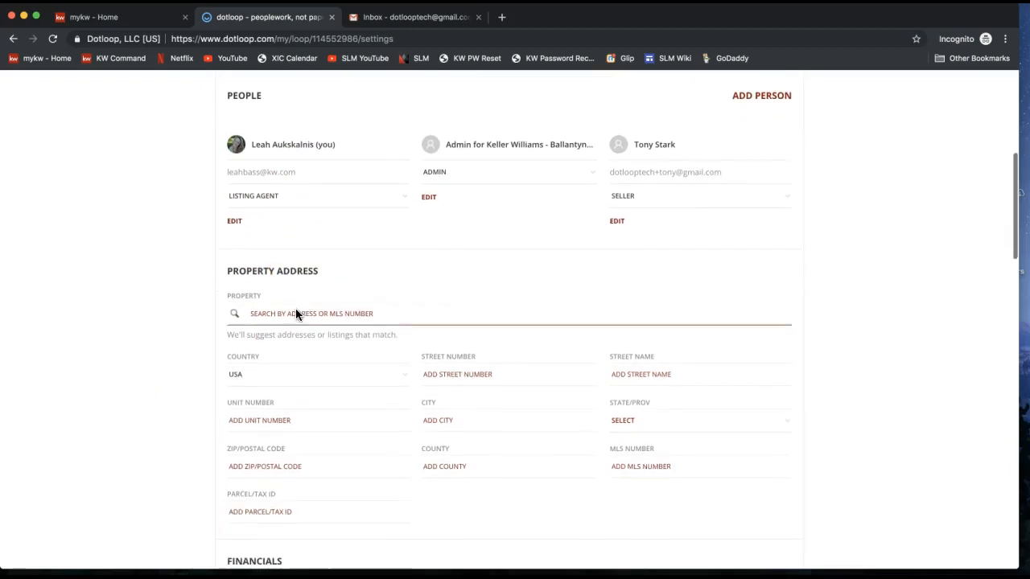
Enter the property's street number and street name in Property Address.
scroll(295, 314, "down", 1)
left_click_drag(226, 210, 325, 216)
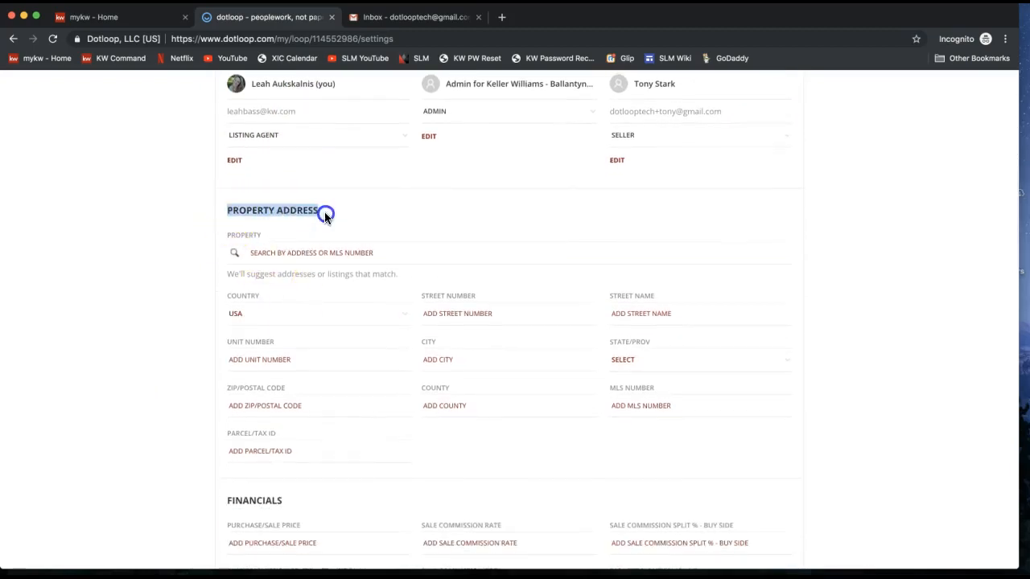
scroll(320, 279, "down", 1)
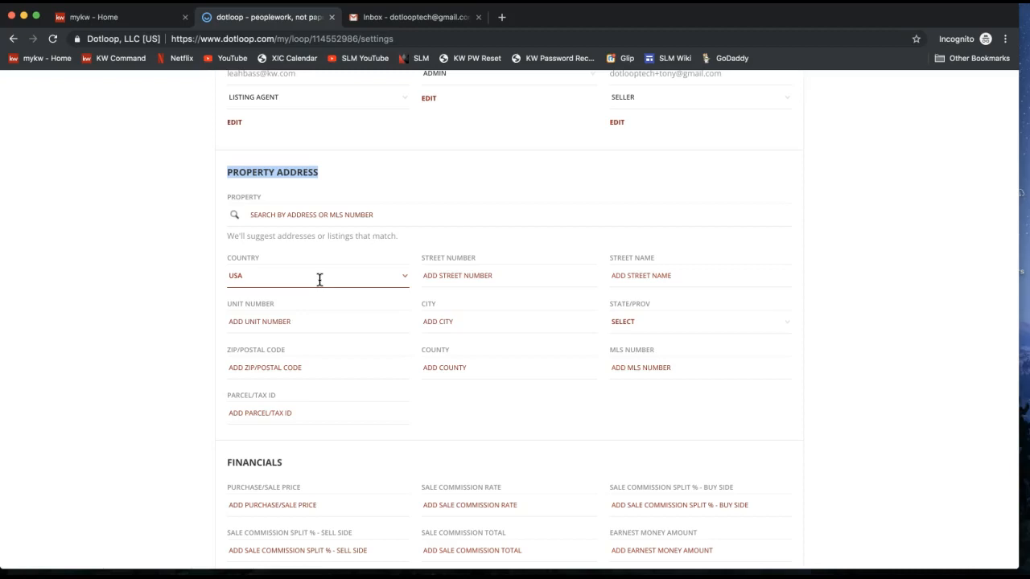
left_click(451, 275)
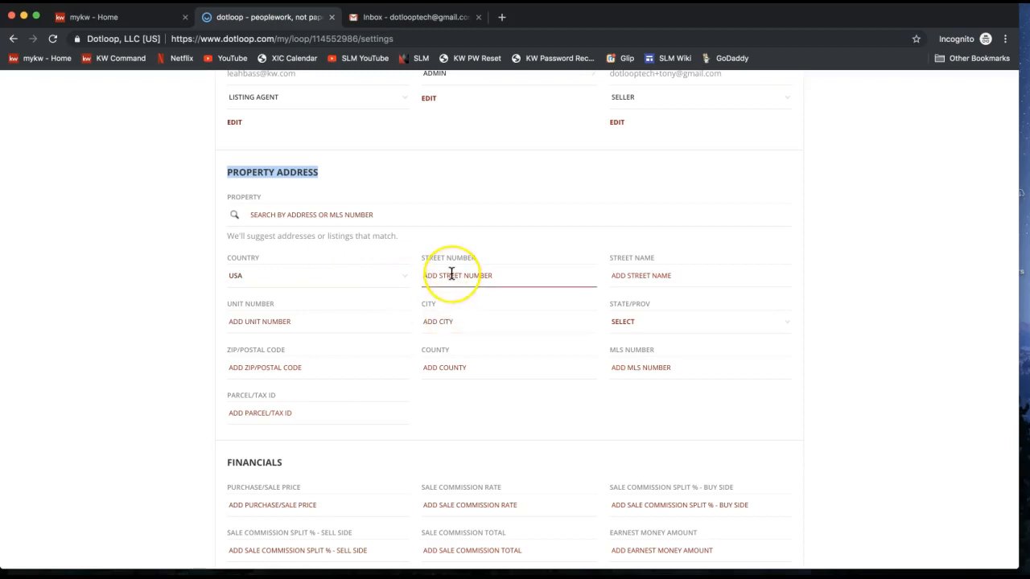
type("444")
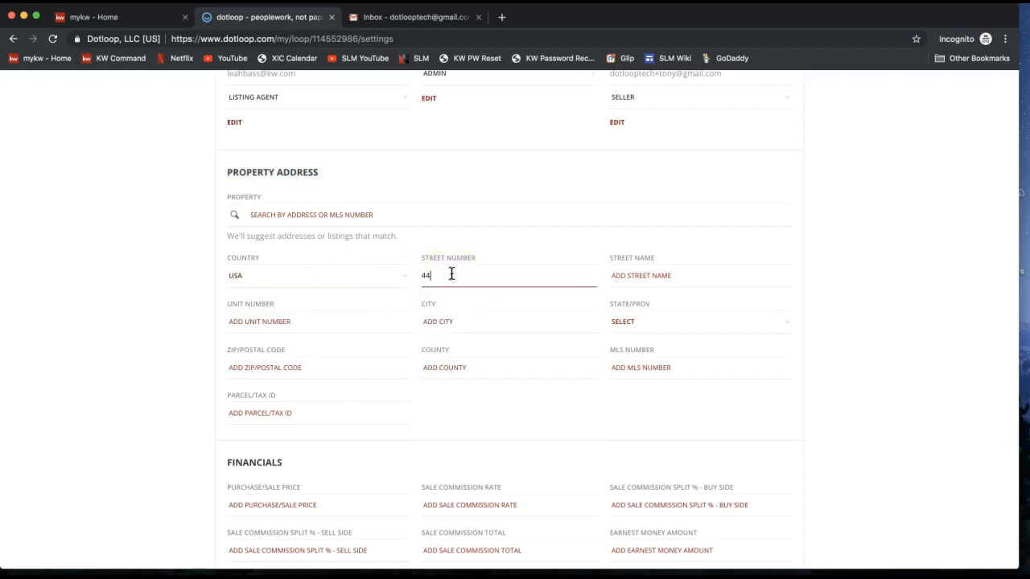
left_click(666, 274)
type("Fake")
key("BackSpace")
key("BackSpace")
key("BackSpace")
key("BackSpace")
type("Dotloop ")
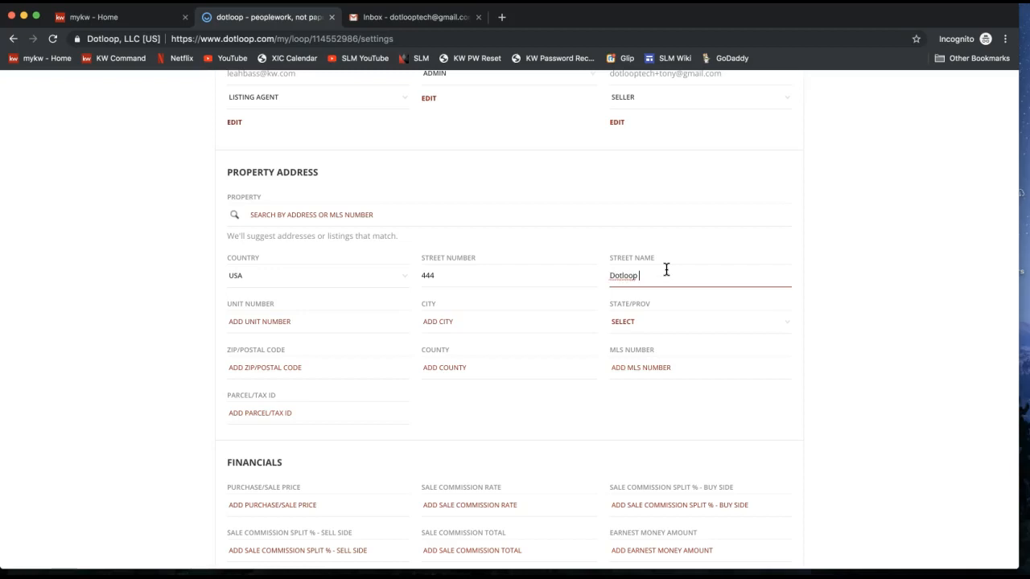
type("Rocks Drive")
Fill in the property's city, state NC, zip code and county.
key("Tab")
type("Charlotte")
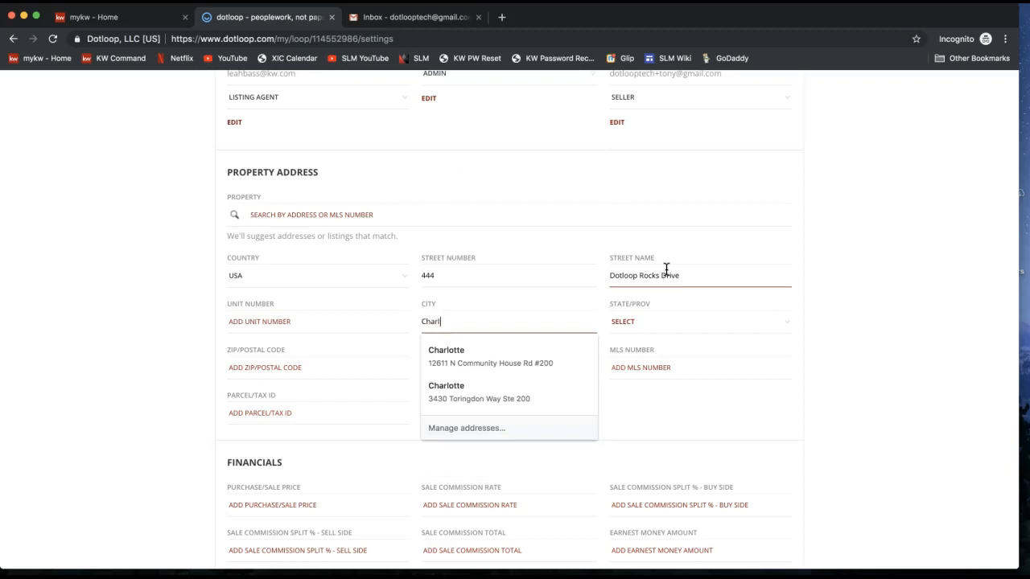
key("Tab")
key("n")
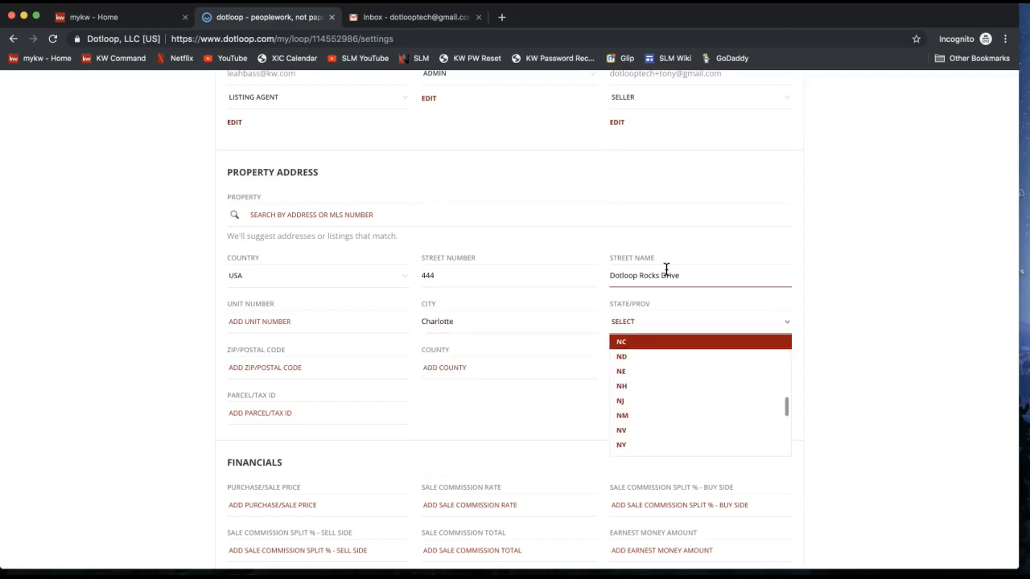
key("Tab")
type("28277")
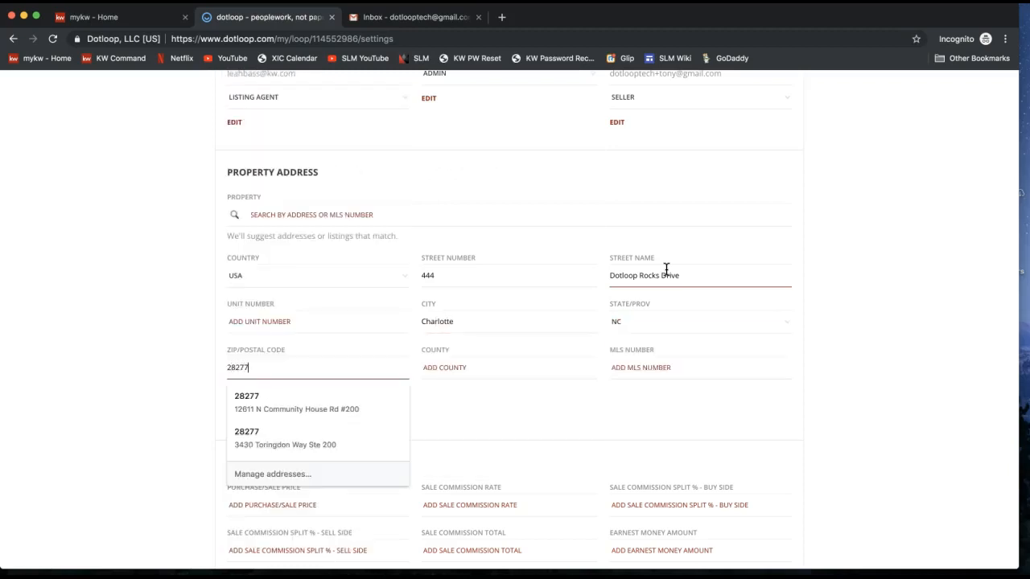
left_click(496, 367)
type("Me")
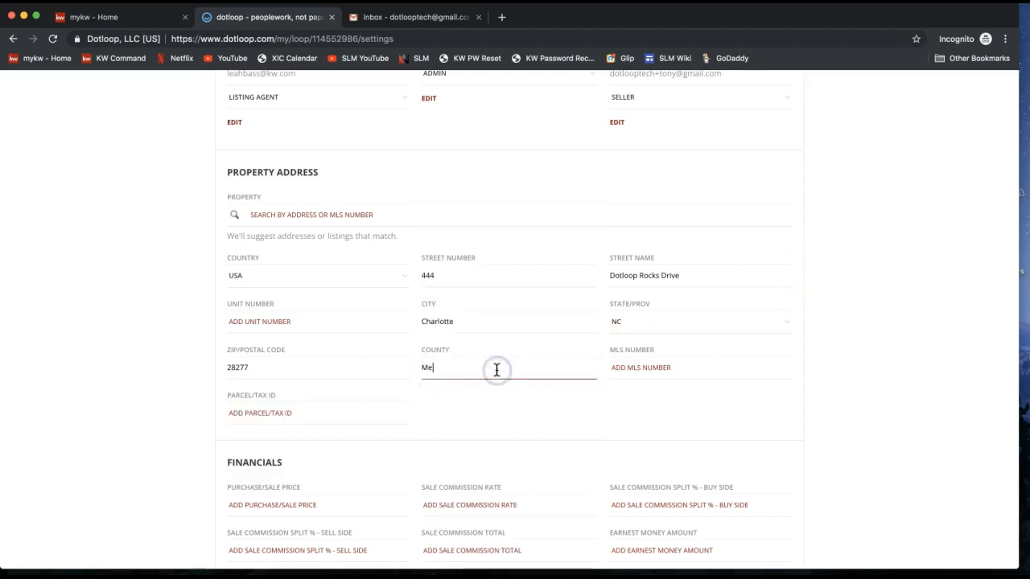
type("cklenburg")
left_click(885, 303)
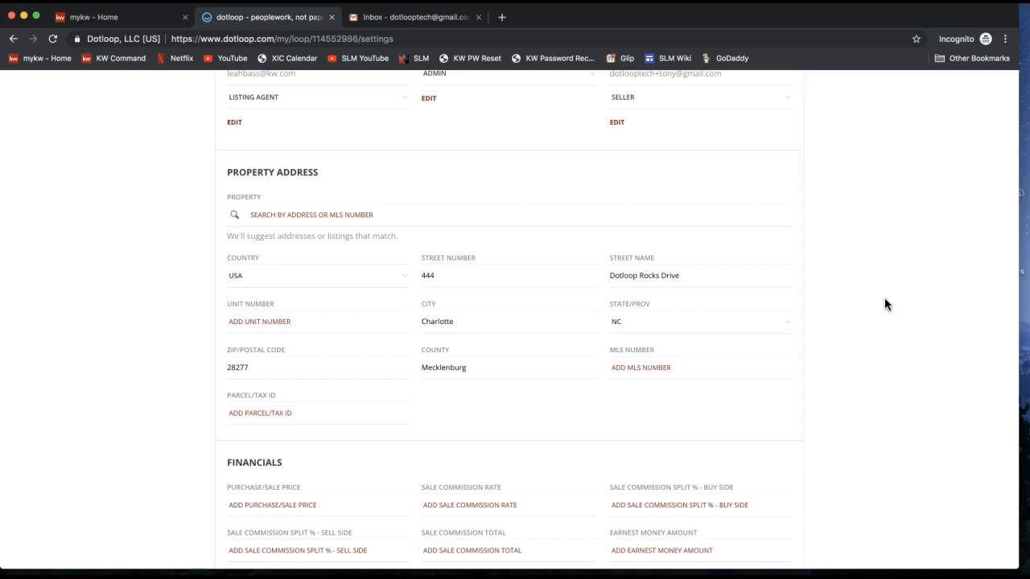
scroll(885, 304, "down", 2)
scroll(885, 304, "down", 2)
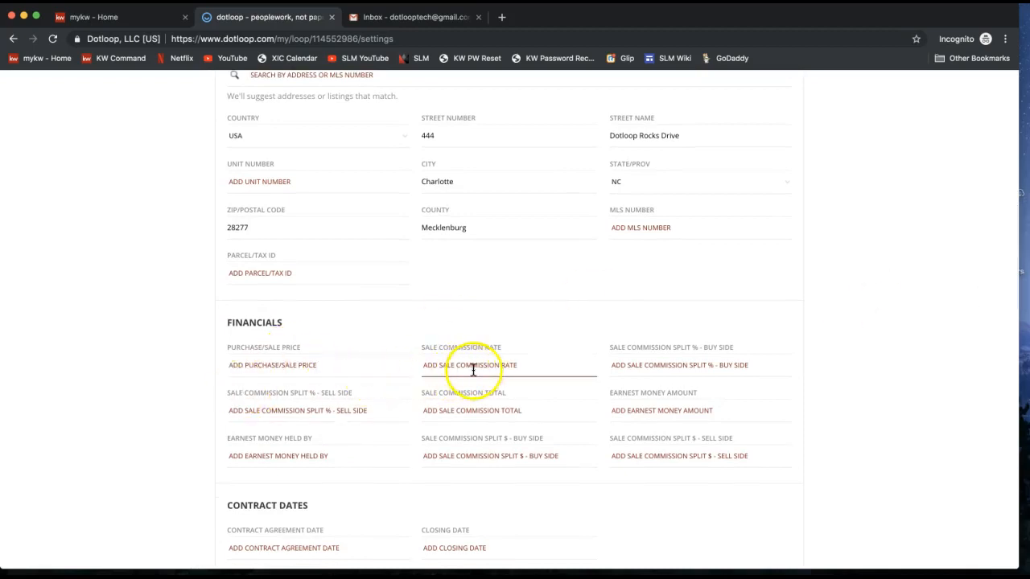
scroll(473, 369, "down", 3)
left_click_drag(225, 420, 305, 420)
scroll(306, 417, "down", 3)
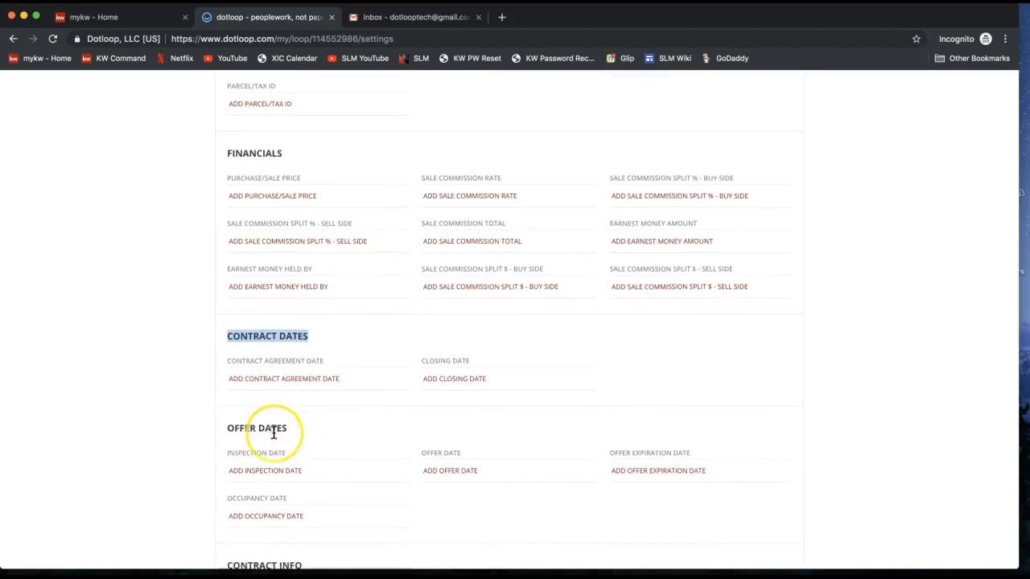
scroll(274, 433, "down", 9)
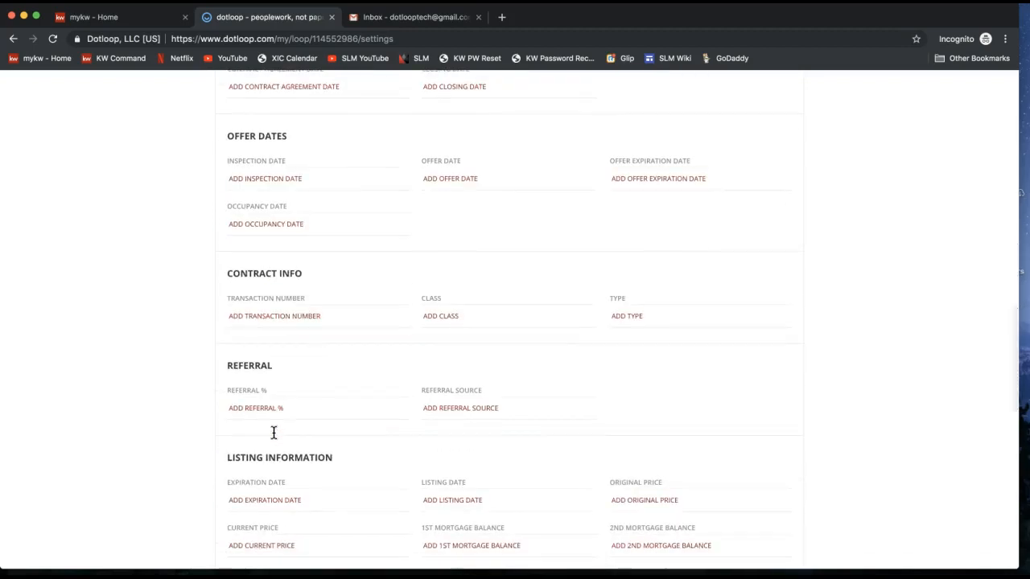
scroll(273, 433, "down", 12)
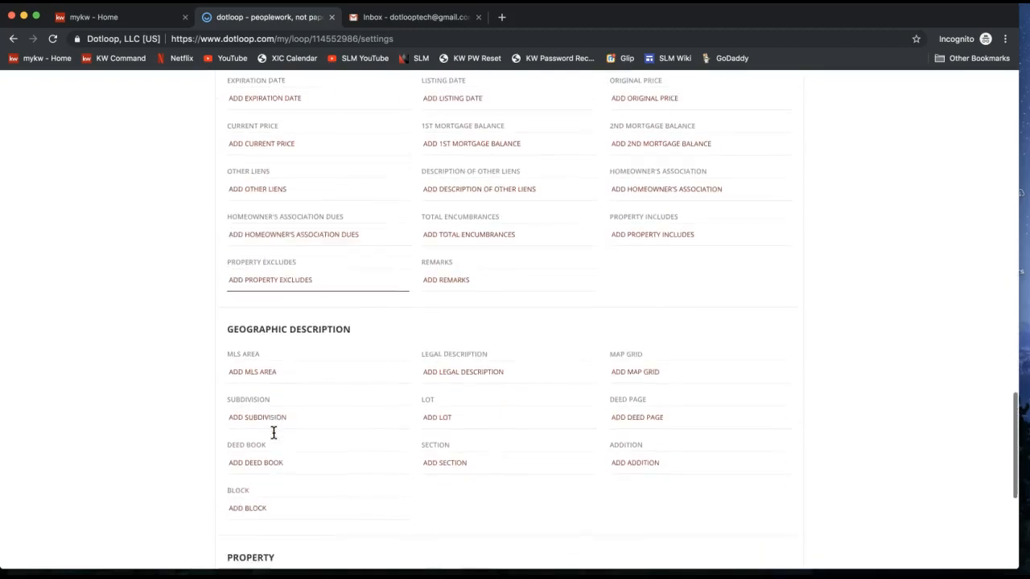
scroll(273, 433, "down", 5)
scroll(273, 433, "up", 20)
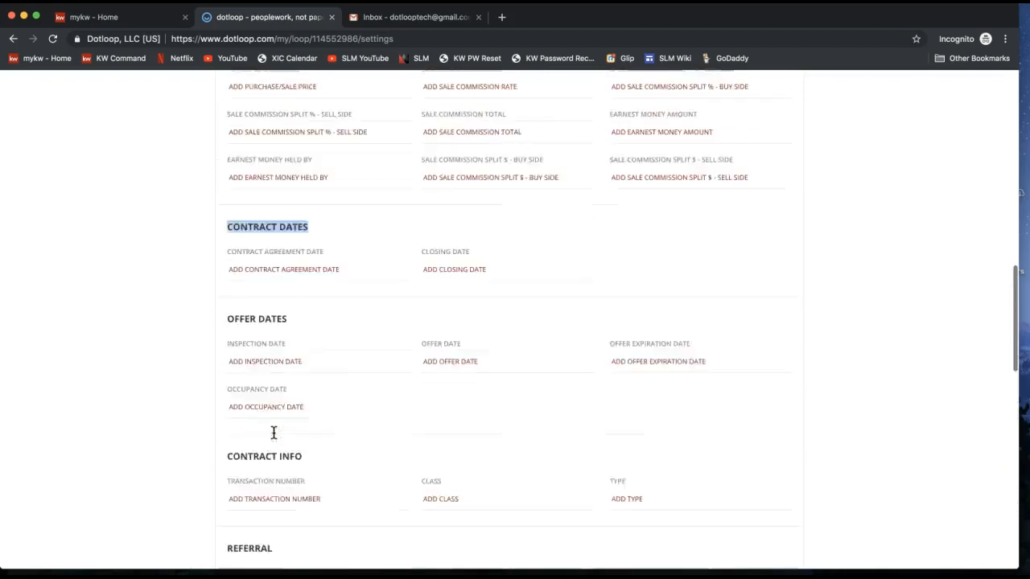
scroll(274, 432, "up", 20)
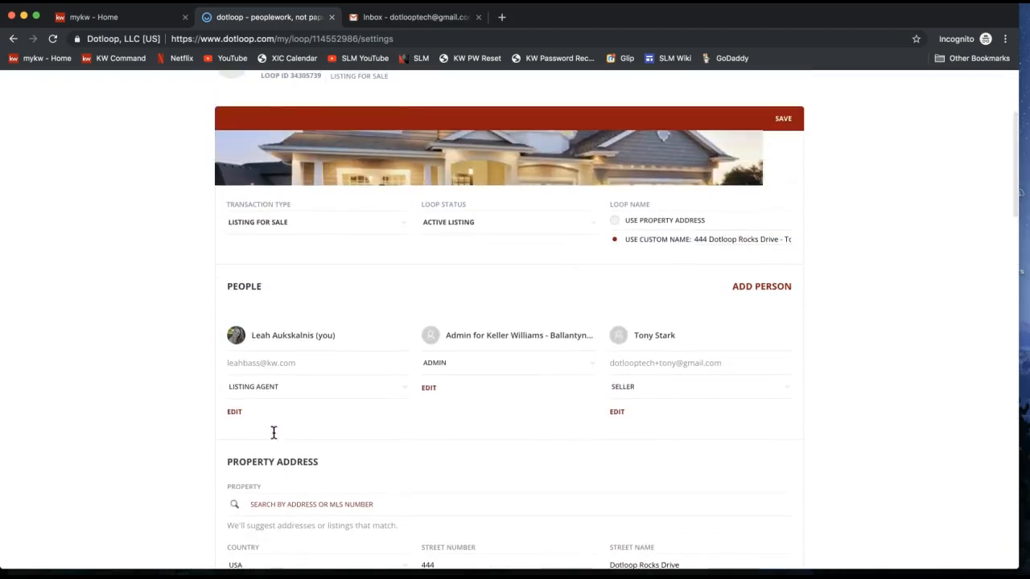
scroll(273, 433, "up", 1)
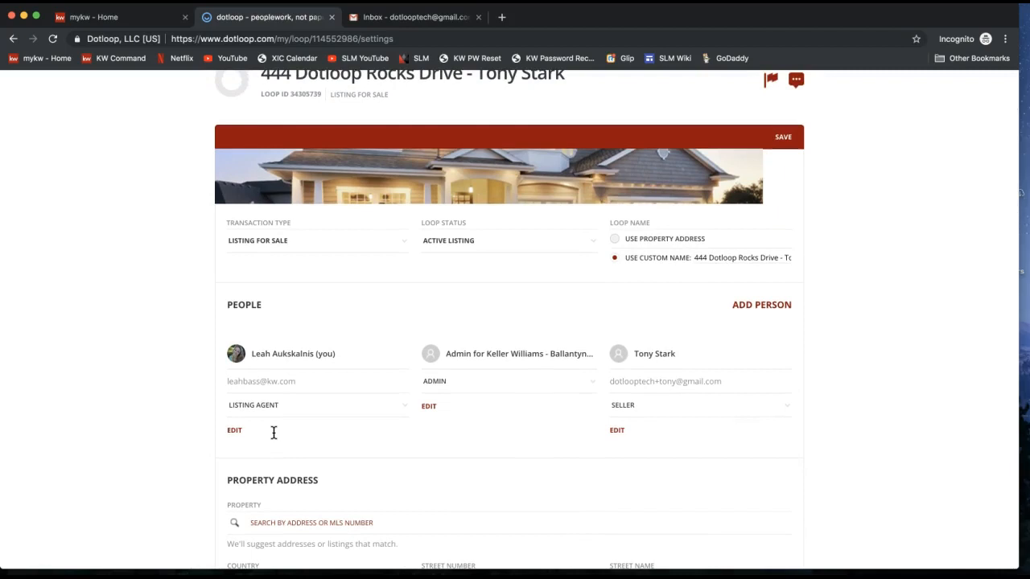
scroll(274, 432, "up", 3)
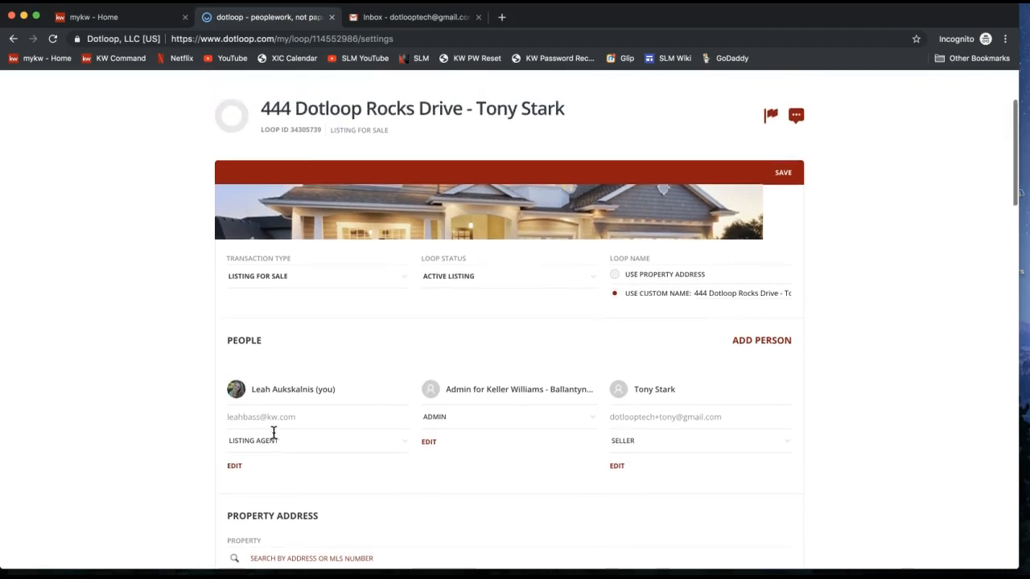
left_click(663, 251)
Save the loop settings and wait for 'Save successful.'.
scroll(834, 252, "up", 2)
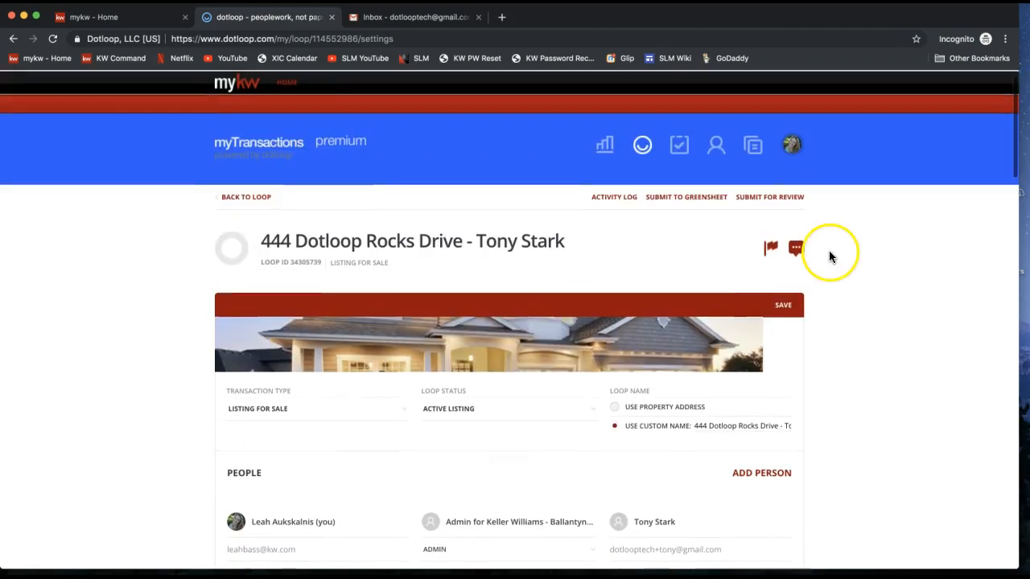
left_click(797, 313)
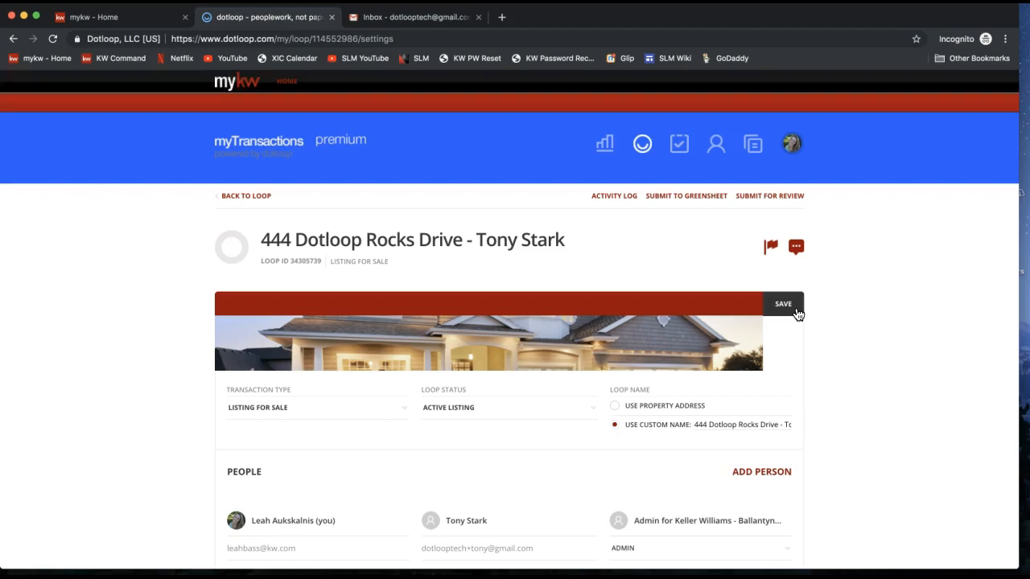
left_click(787, 308)
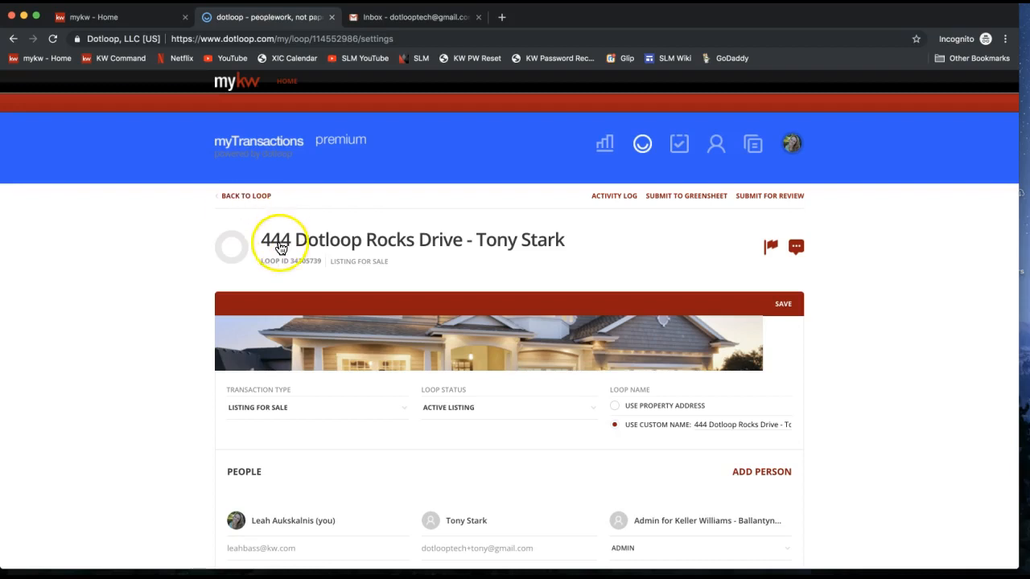
left_click(239, 200)
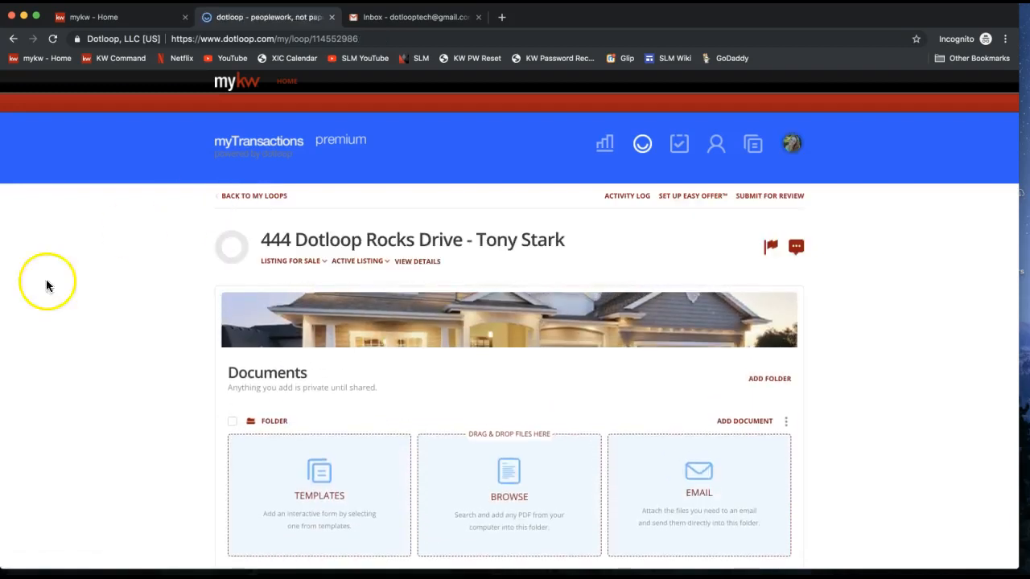
scroll(80, 340, "down", 2)
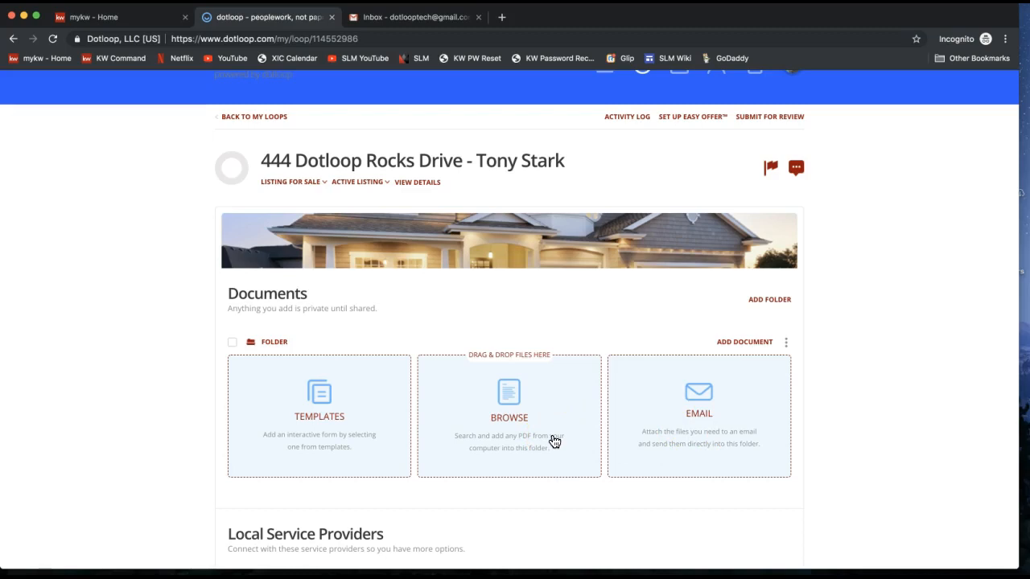
scroll(351, 417, "up", 1)
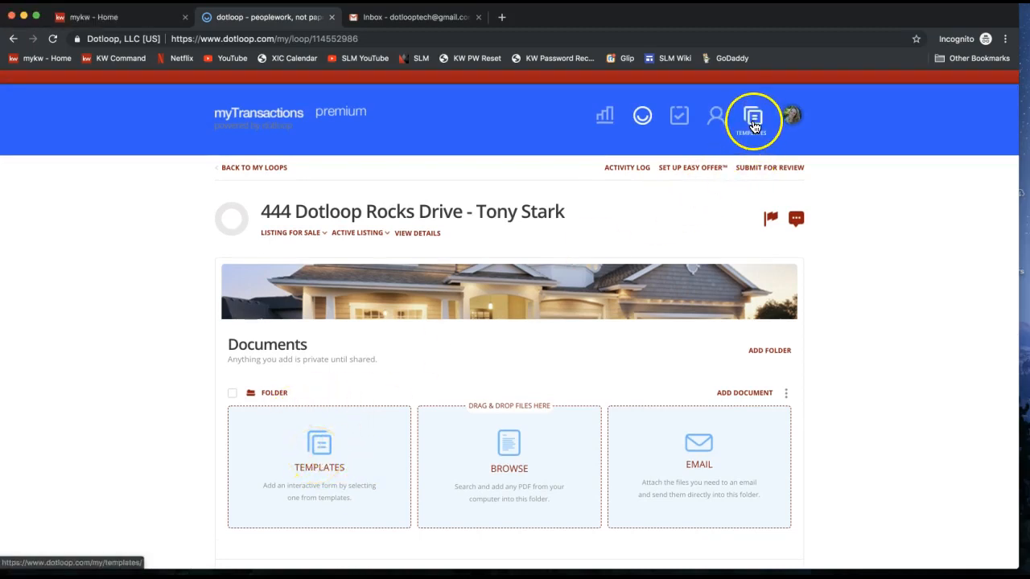
scroll(286, 472, "down", 1)
left_click(267, 464)
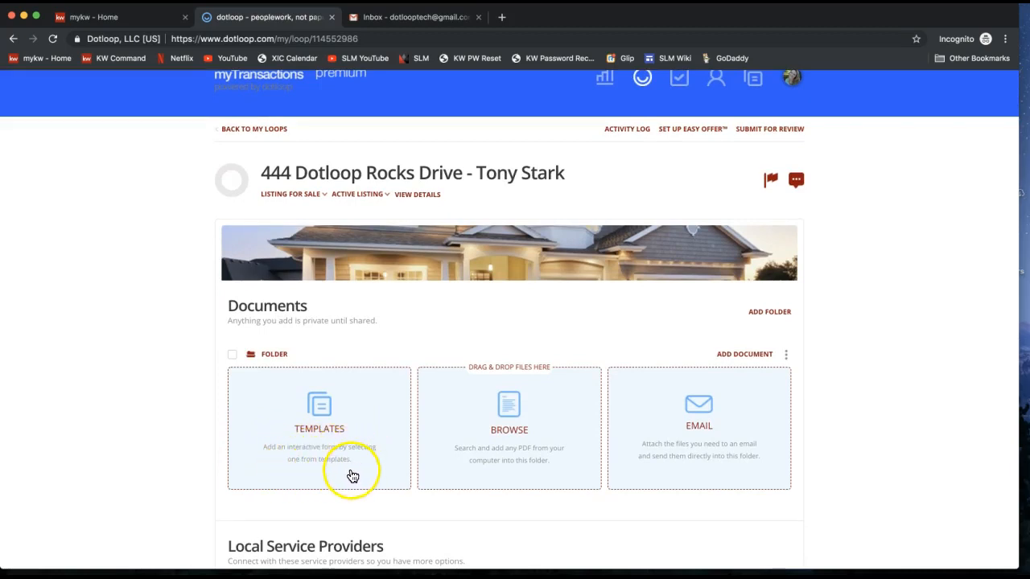
Open the Templates document chooser and show the 2018 NCAR DOCUMENTS category, ready to search.
left_click(321, 424)
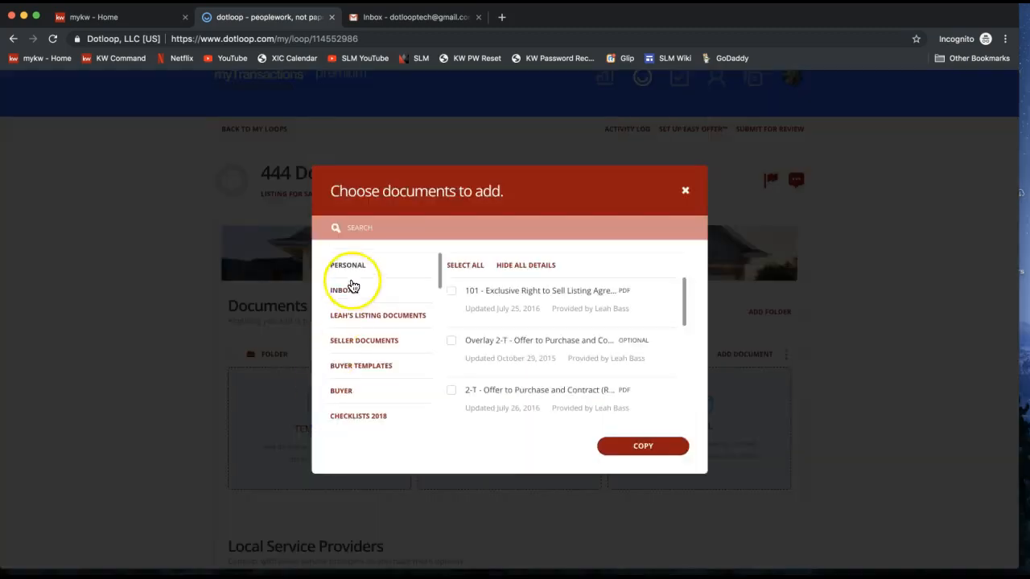
left_click_drag(330, 190, 521, 196)
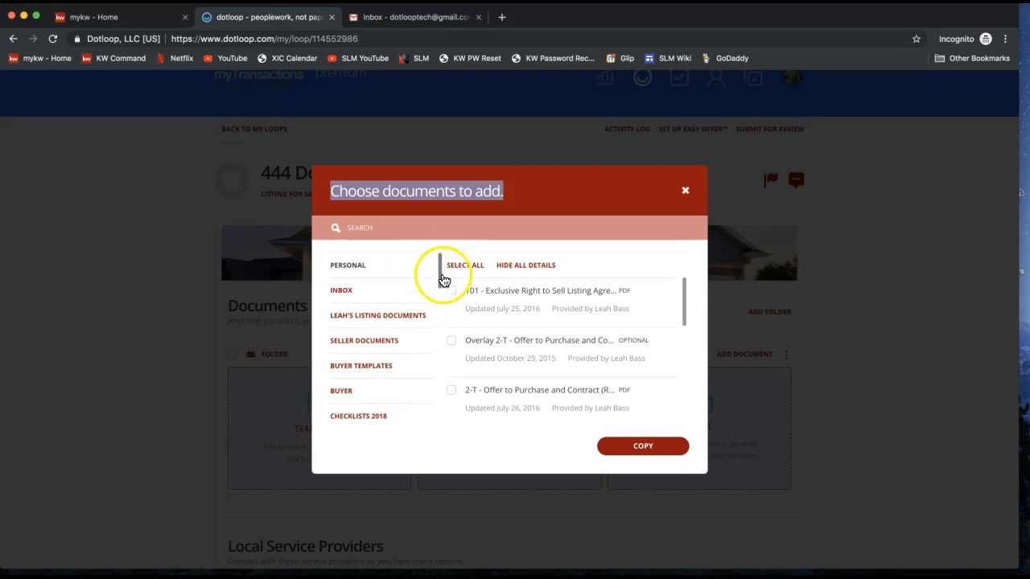
left_click(441, 283)
left_click_drag(442, 285, 445, 427)
left_click(375, 413)
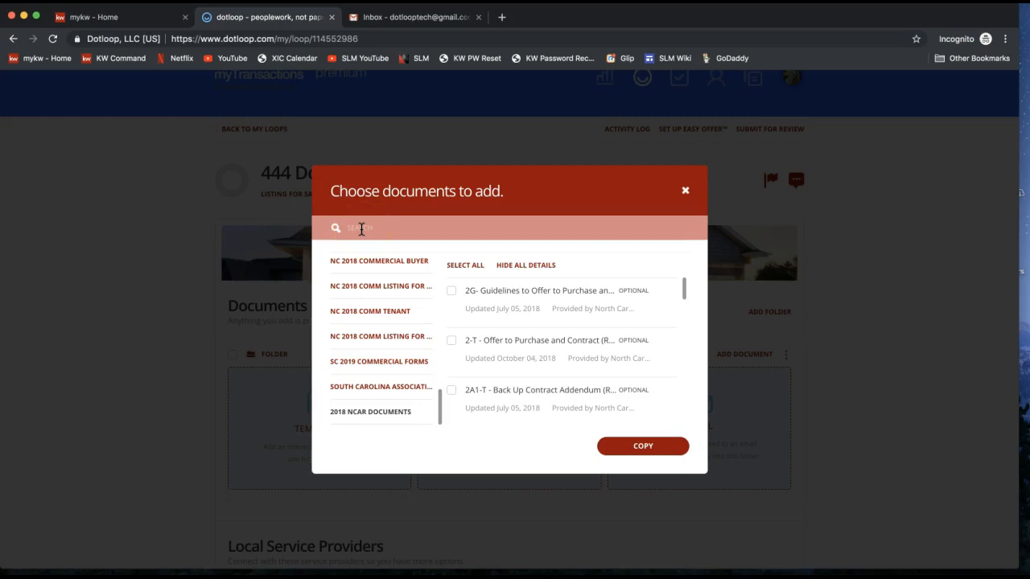
left_click(361, 229)
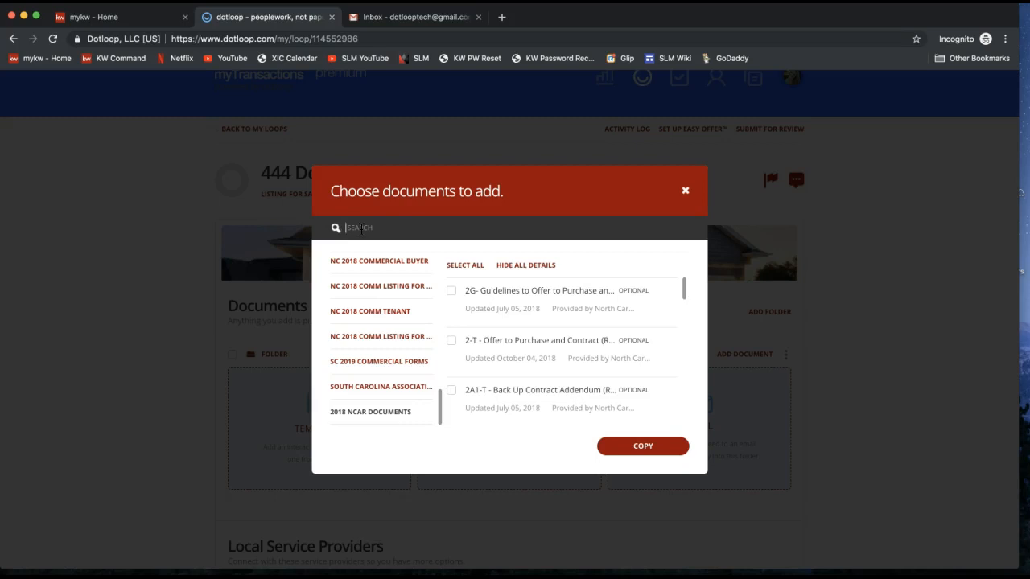
Search templates for 'listing' and check 101 - Exclusive Right to Sell Listing Agreement.
type("listing")
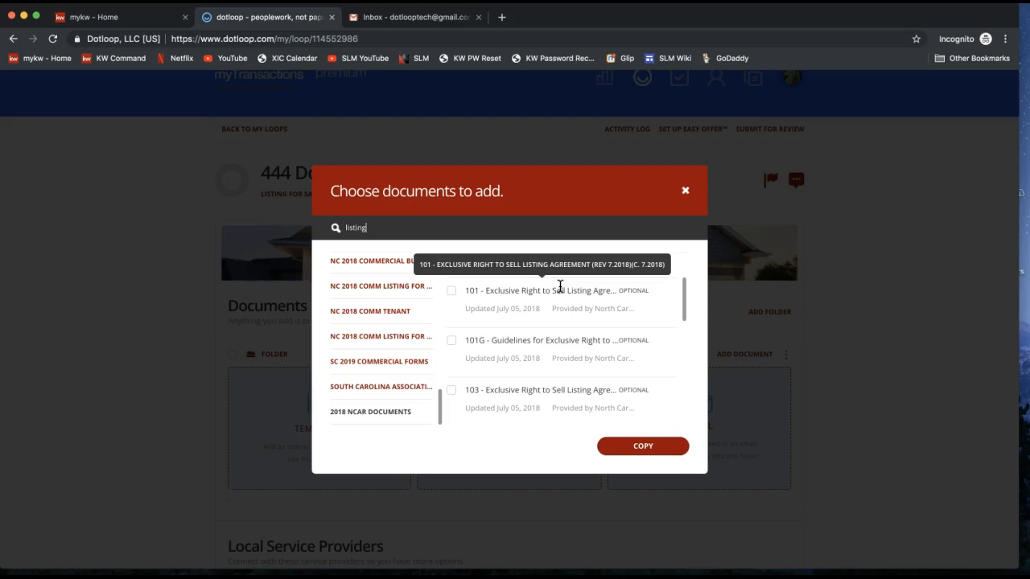
left_click(472, 291)
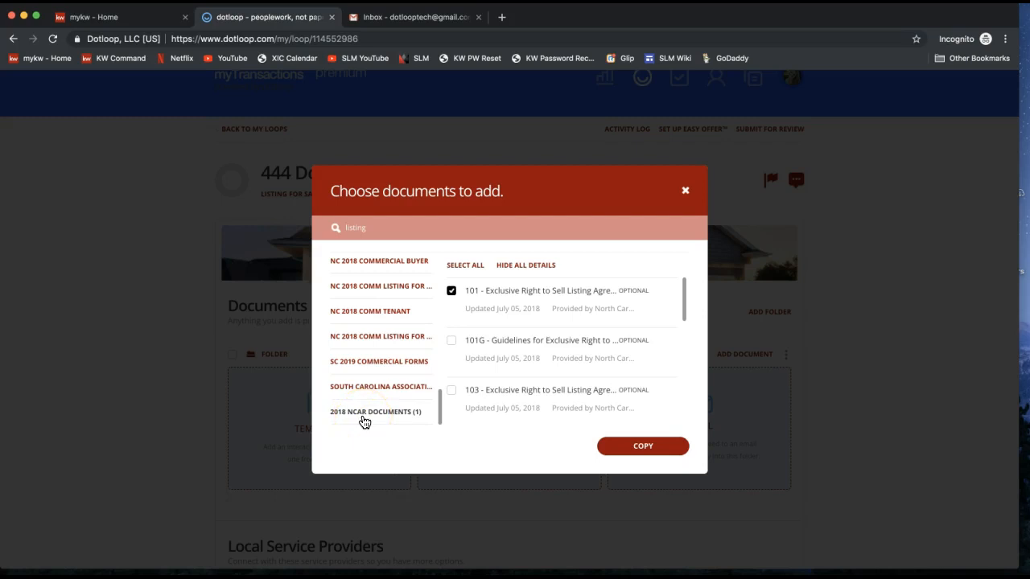
left_click(384, 227)
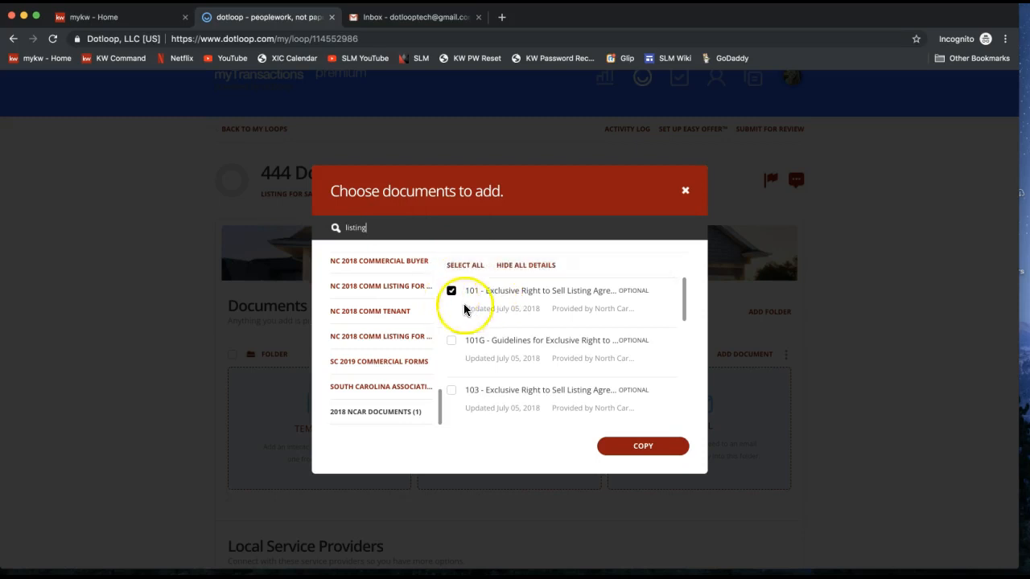
Copy the 101 Exclusive Right to Sell Listing Agreement into the loop and open it.
left_click(632, 452)
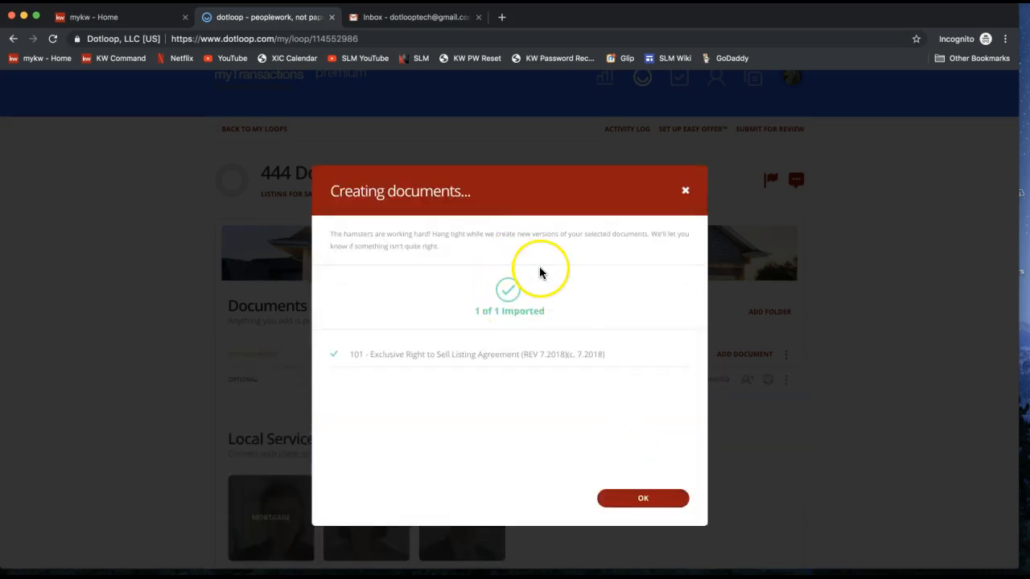
left_click(632, 502)
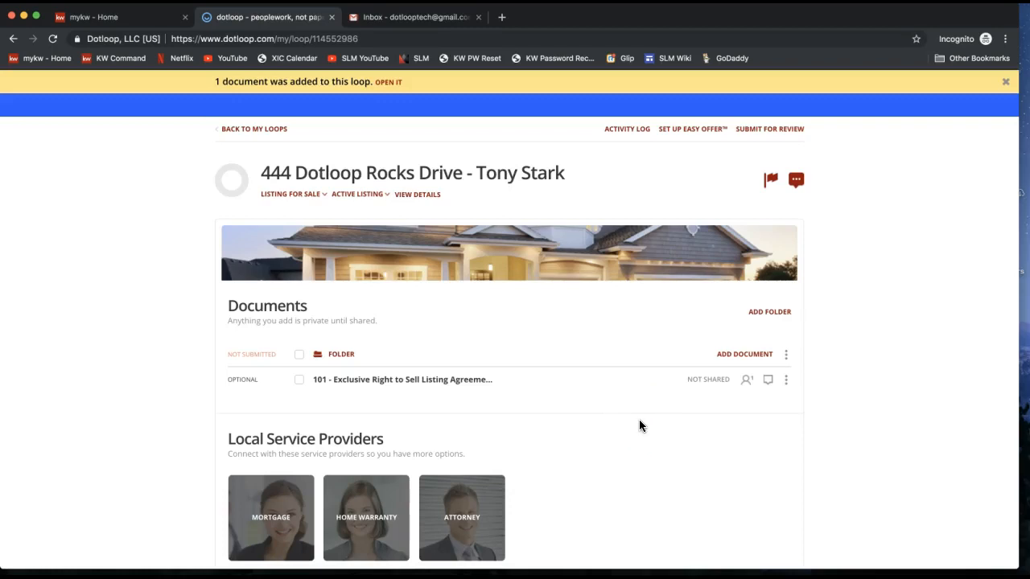
left_click_drag(593, 411, 419, 388)
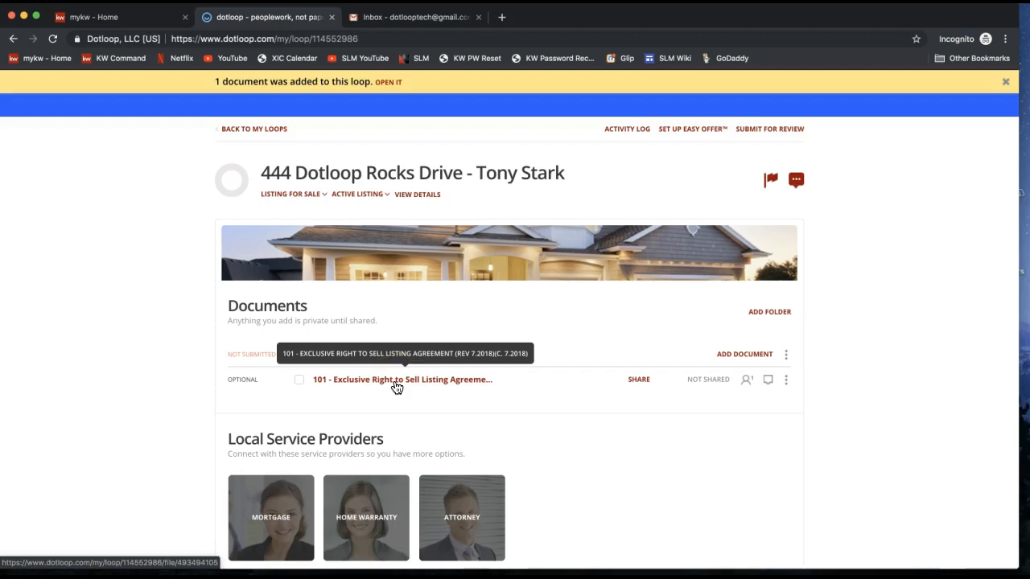
left_click(397, 387)
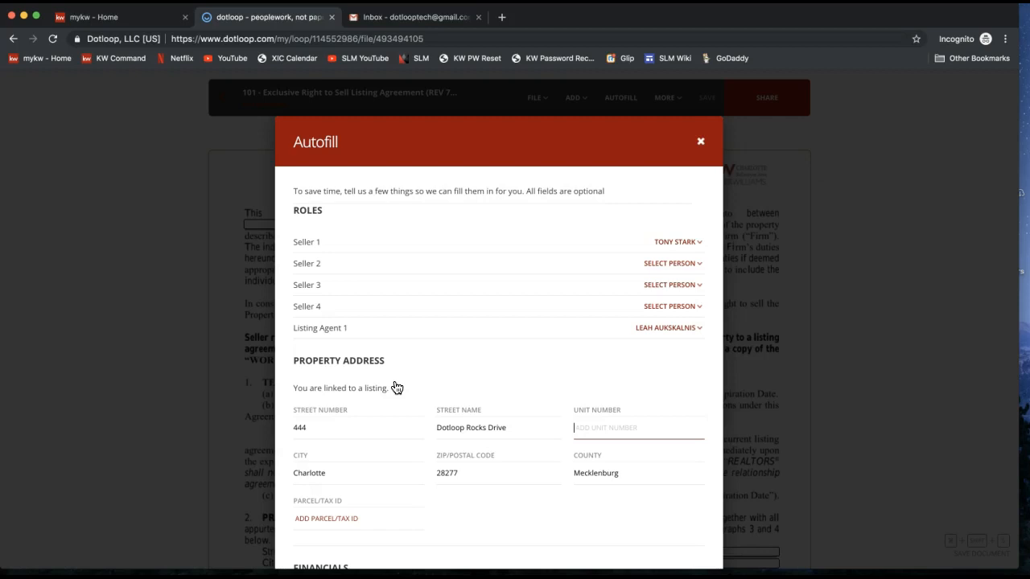
double_click(307, 209)
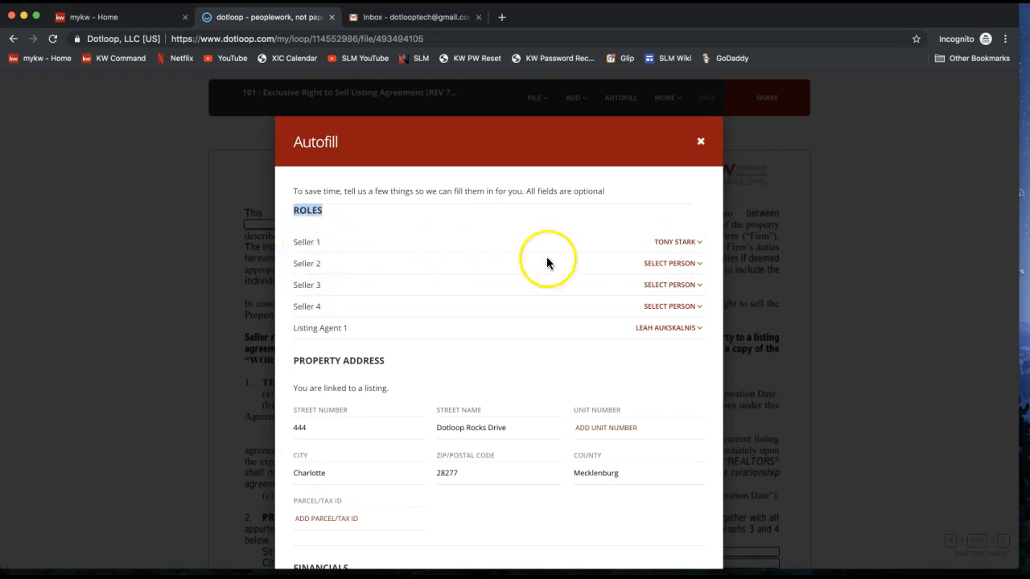
left_click(683, 268)
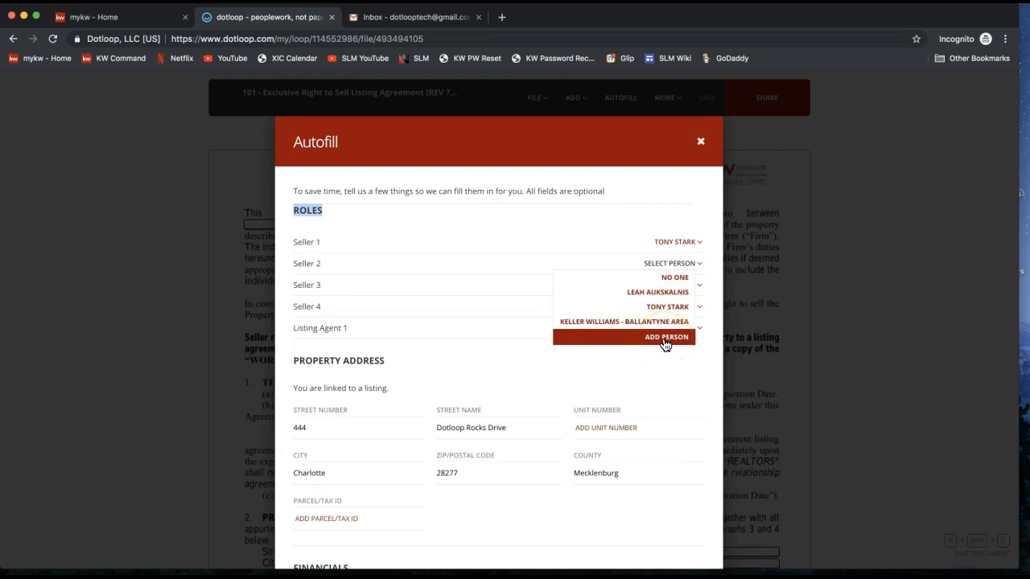
left_click(586, 215)
left_click_drag(293, 329, 358, 335)
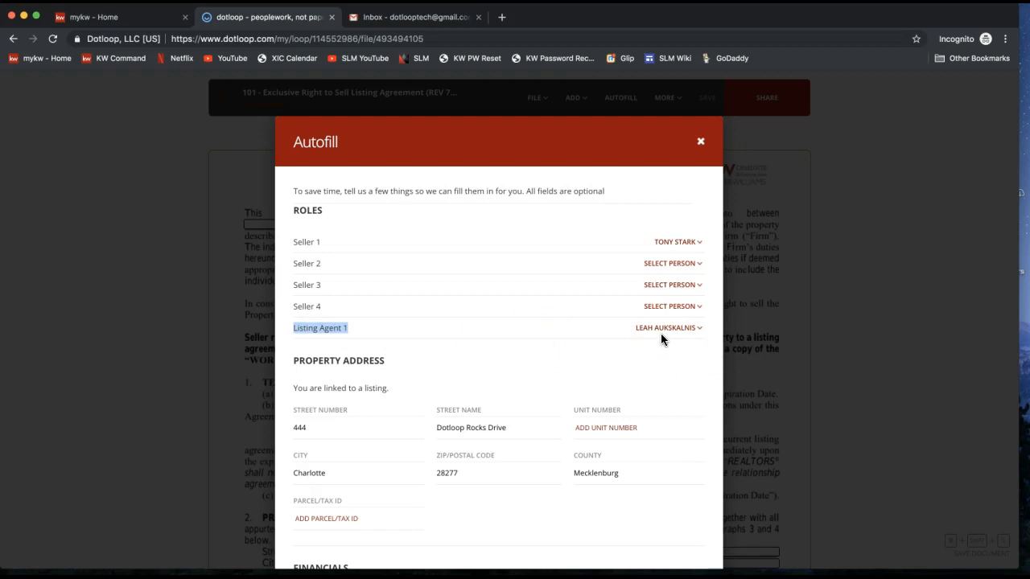
scroll(660, 335, "down", 3)
Review the Autofill sections, including Property Address, and apply it to assign 2 roles and fill 13 fields.
left_click(489, 328)
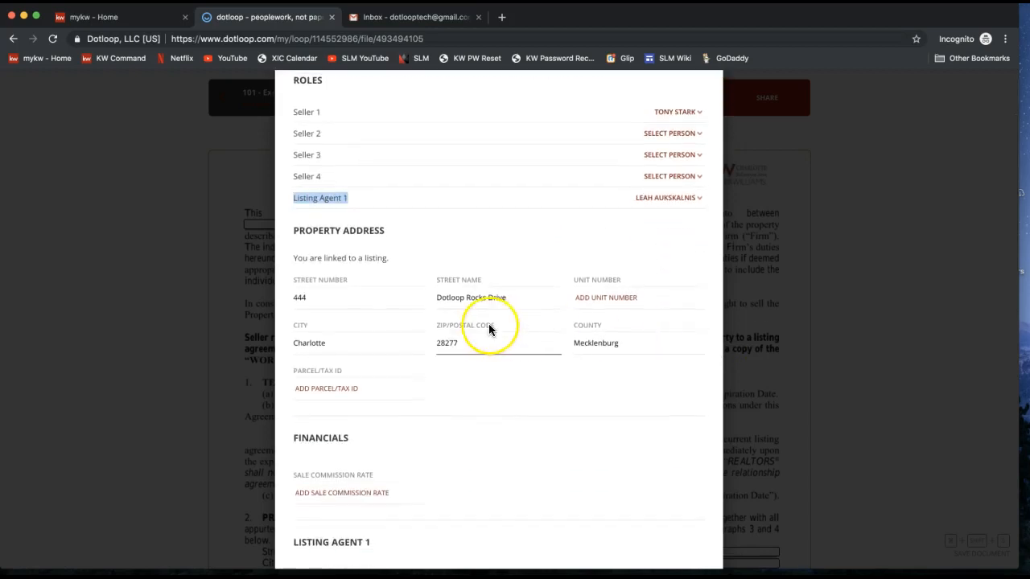
left_click_drag(293, 231, 393, 233)
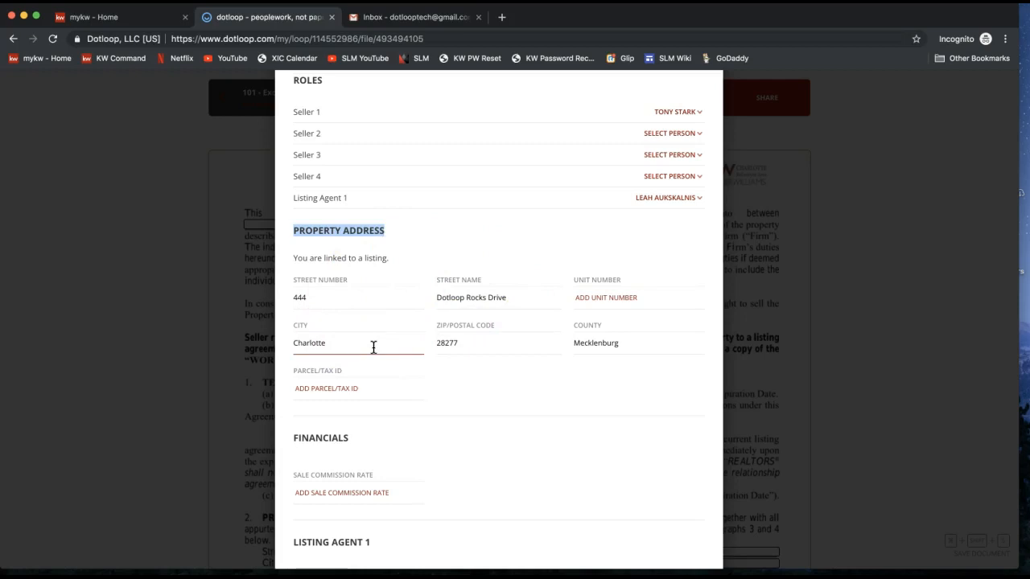
scroll(373, 346, "down", 2)
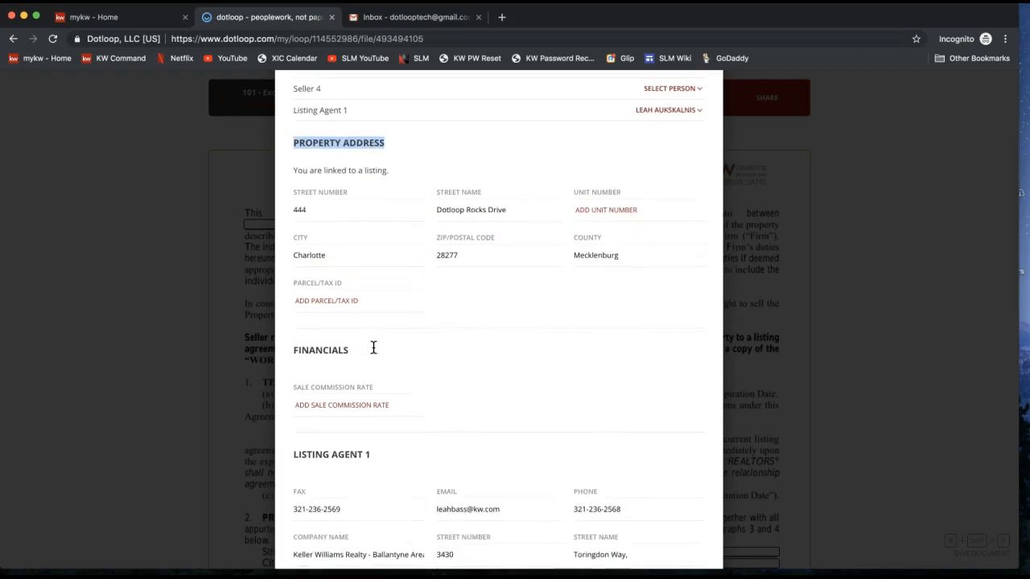
scroll(373, 348, "down", 3)
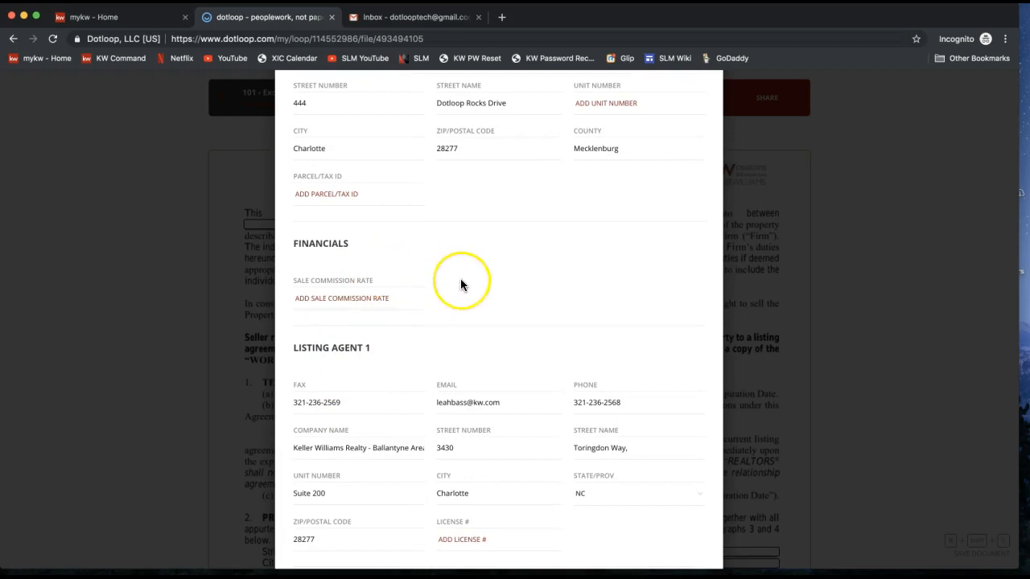
scroll(461, 282, "down", 2)
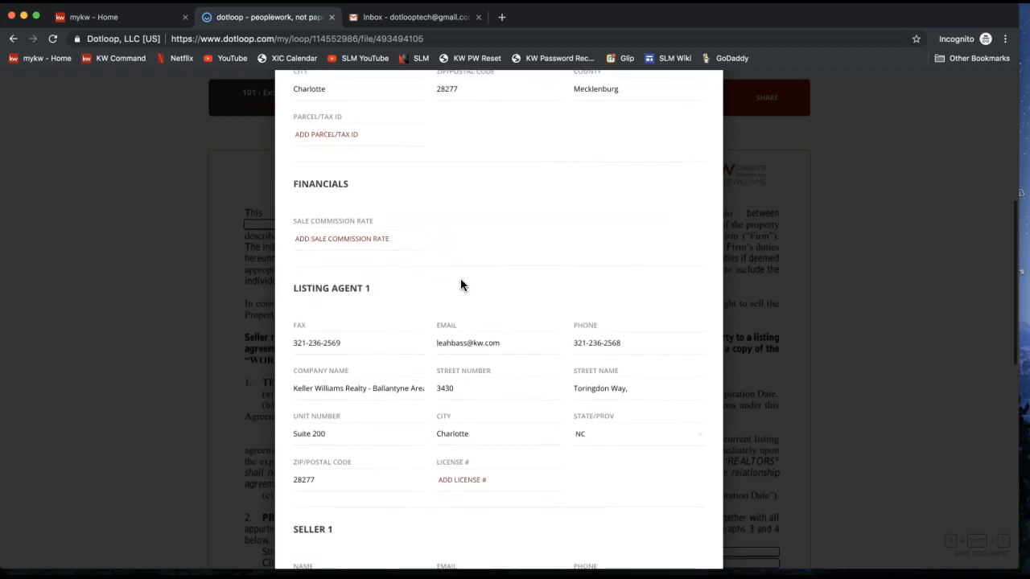
scroll(460, 282, "down", 2)
left_click_drag(294, 216, 383, 222)
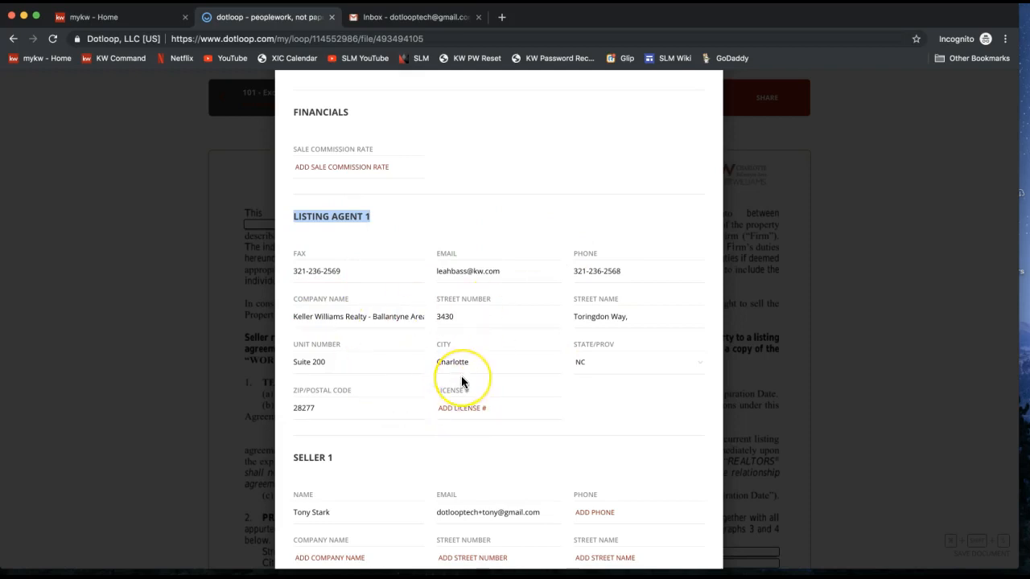
scroll(462, 384, "down", 3)
scroll(461, 376, "down", 10)
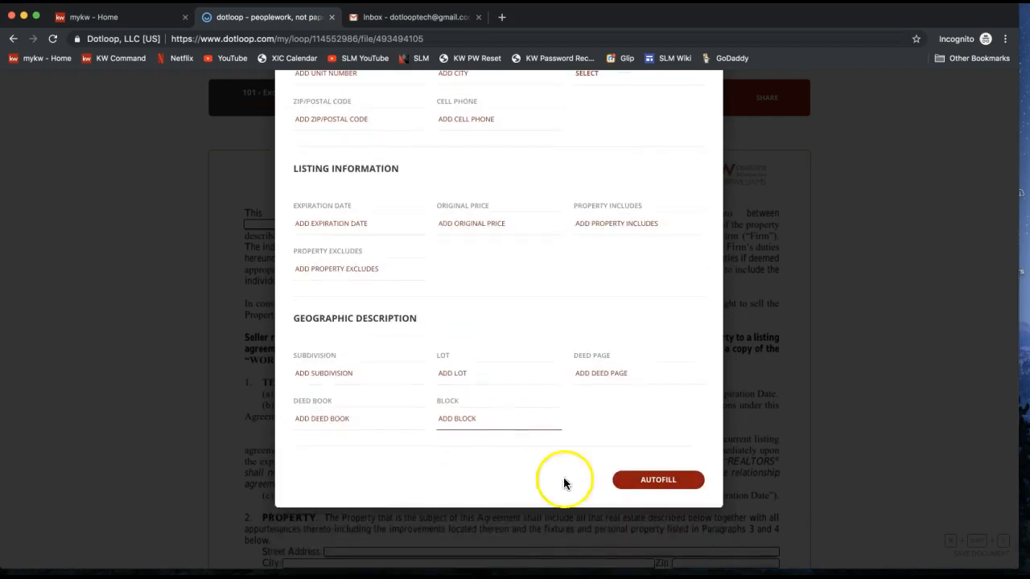
left_click(659, 489)
left_click(660, 482)
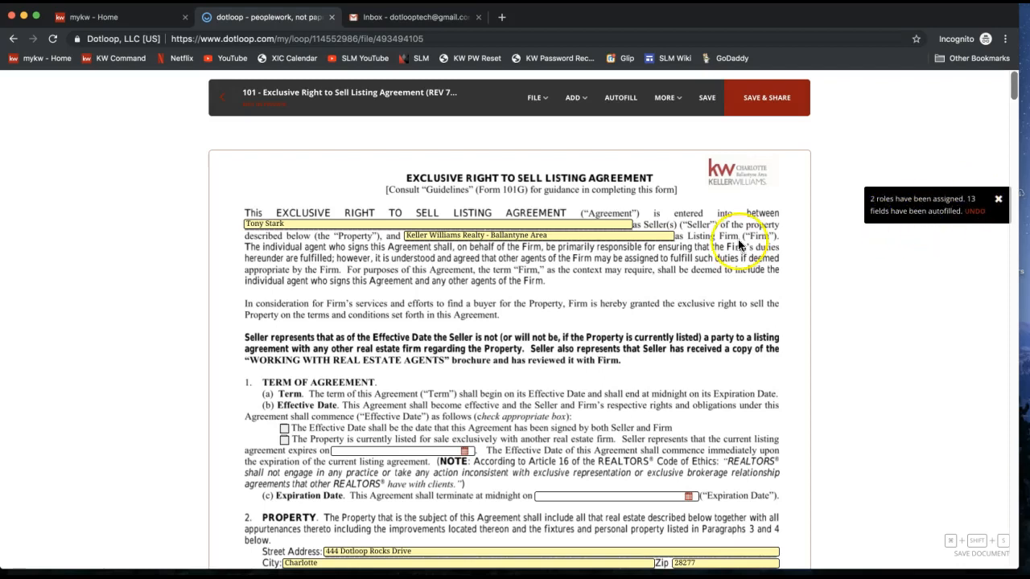
scroll(636, 245, "down", 2)
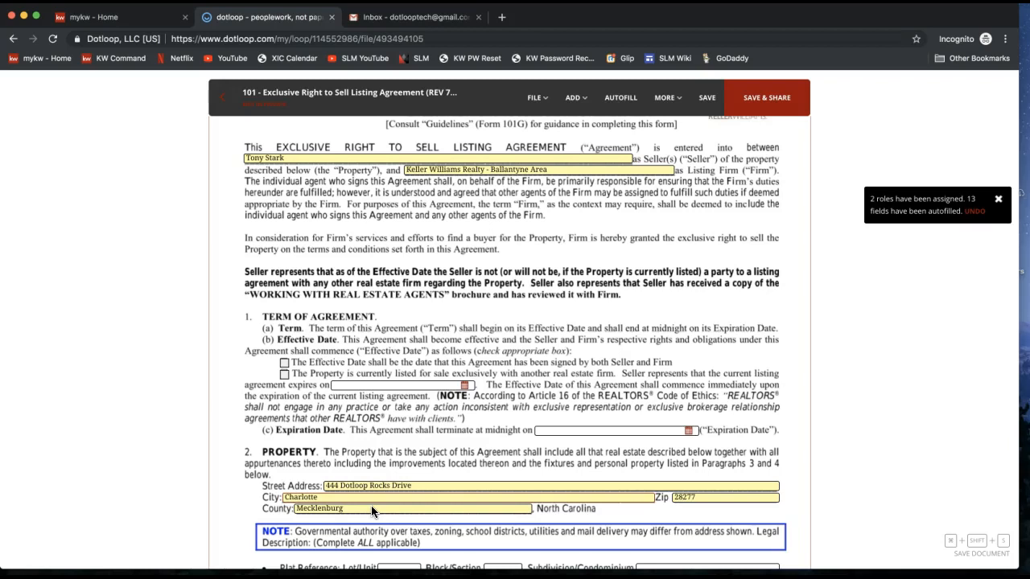
left_click(290, 157)
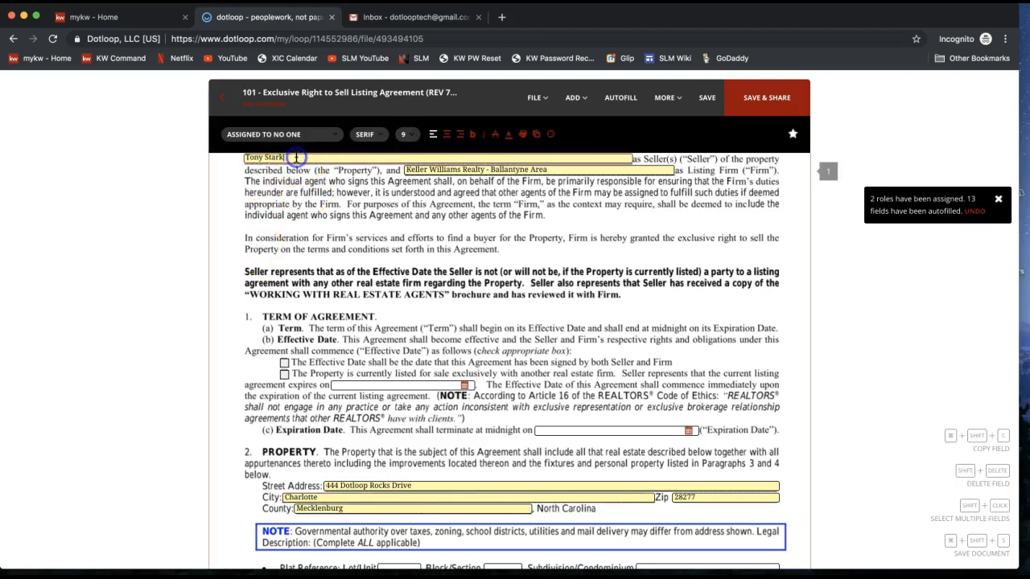
scroll(294, 169, "up", 1)
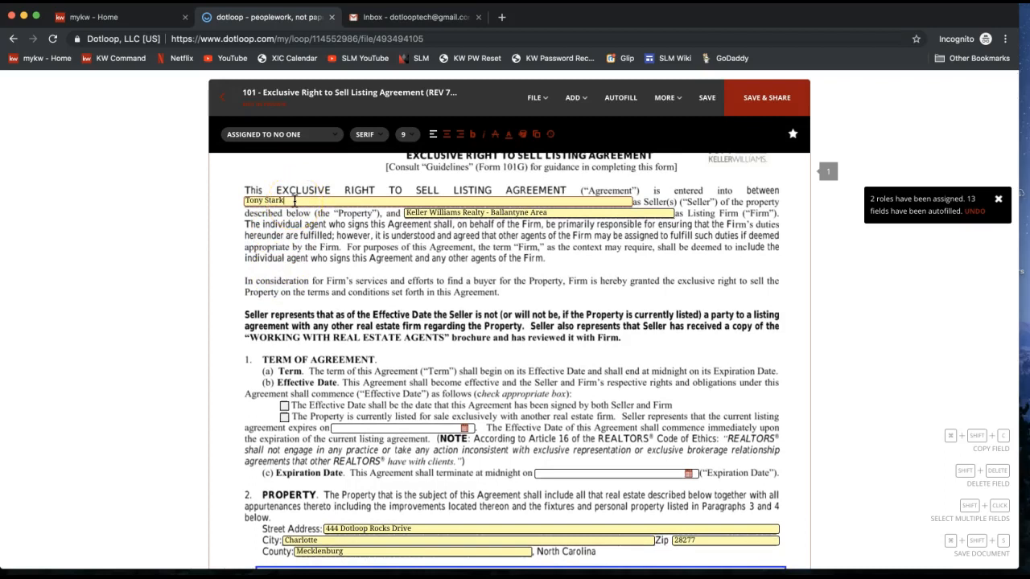
type("and Pepper Potts")
left_click(274, 200)
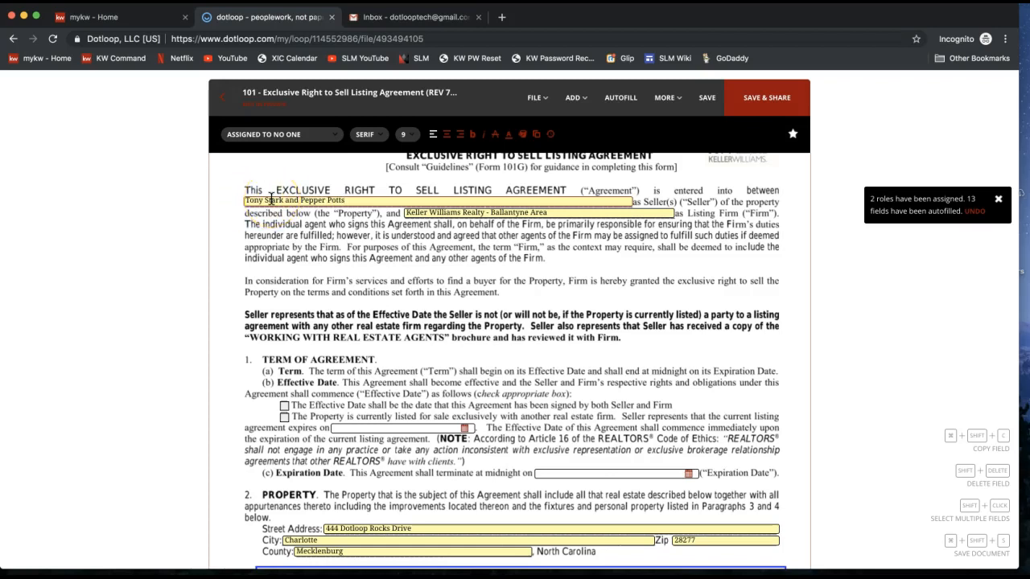
left_click(269, 271)
Check the Effective Date box for a property currently listed with another firm.
scroll(270, 270, "down", 1)
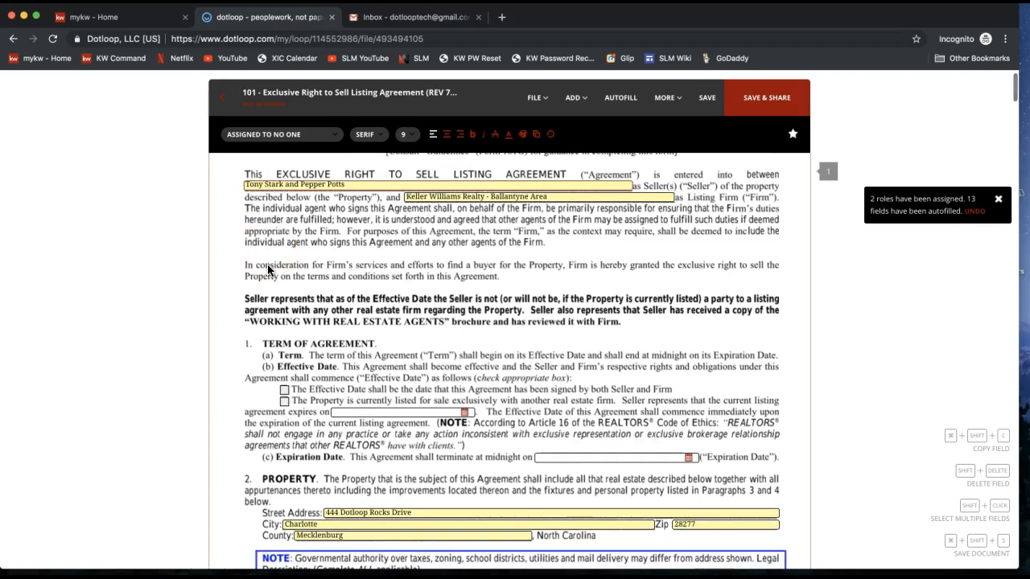
left_click(286, 408)
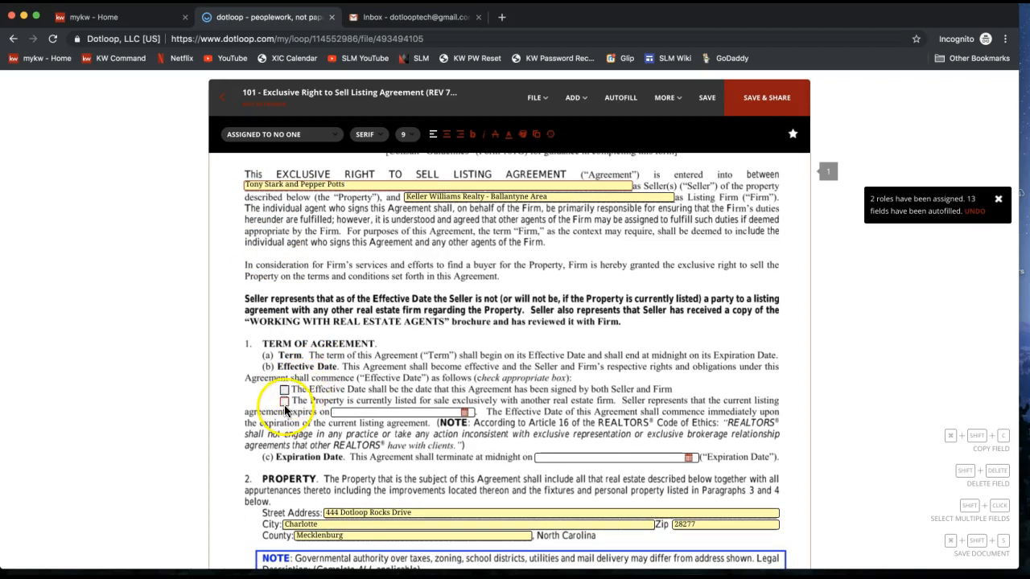
left_click(284, 406)
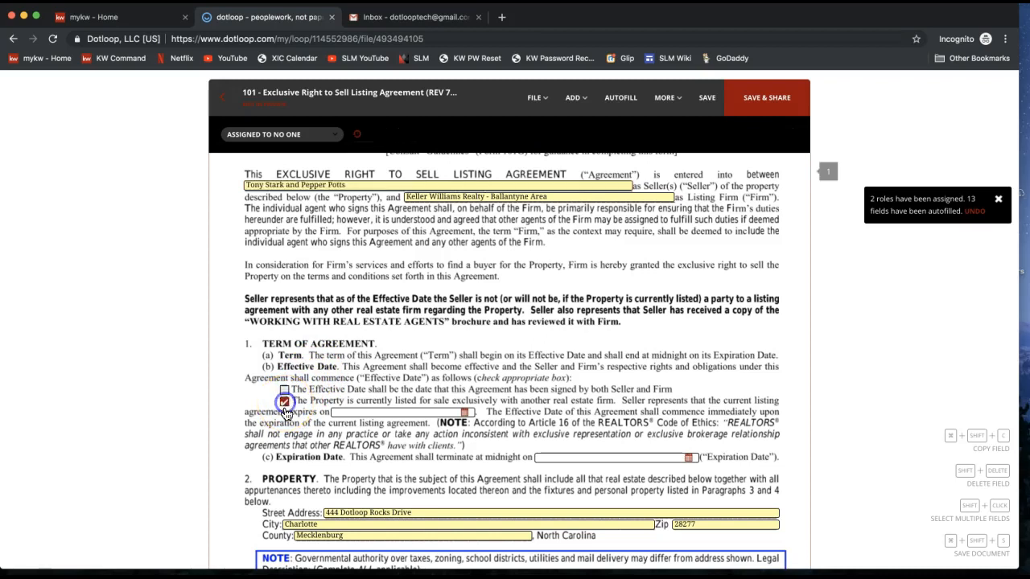
left_click(286, 410)
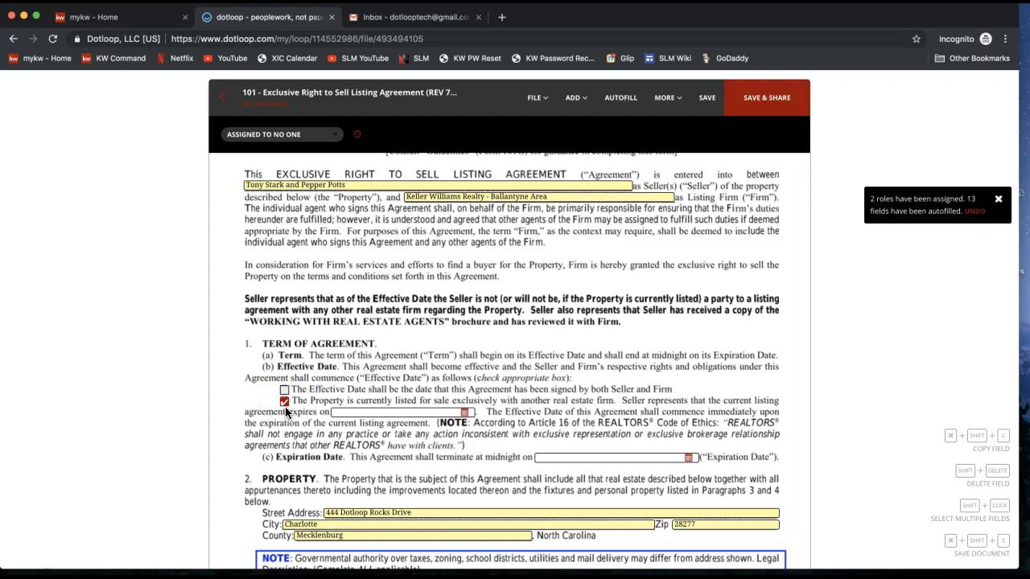
Set the Expiration Date to 11/11/2019 in the calendar.
scroll(409, 434, "down", 1)
scroll(690, 434, "down", 1)
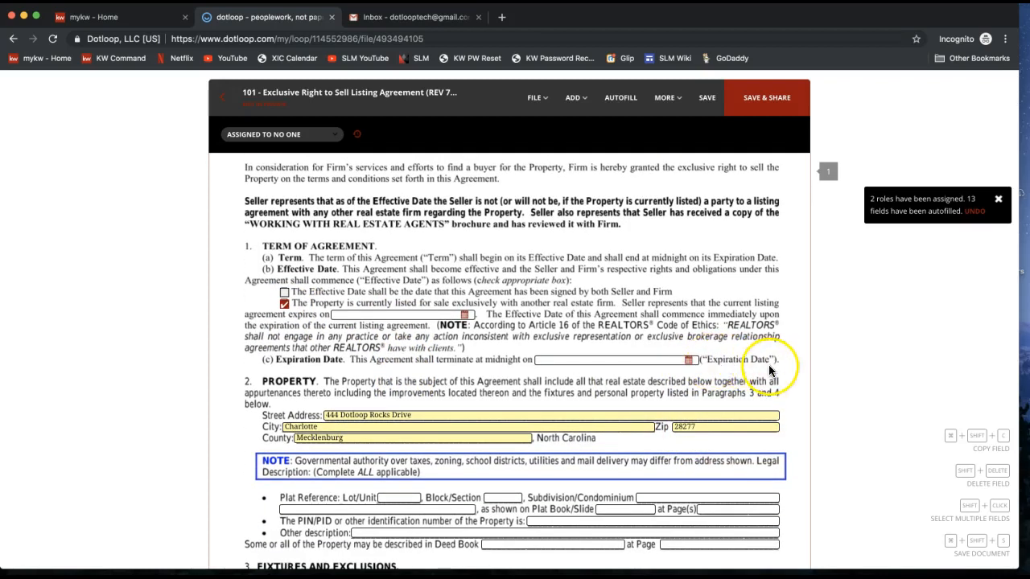
left_click(671, 358)
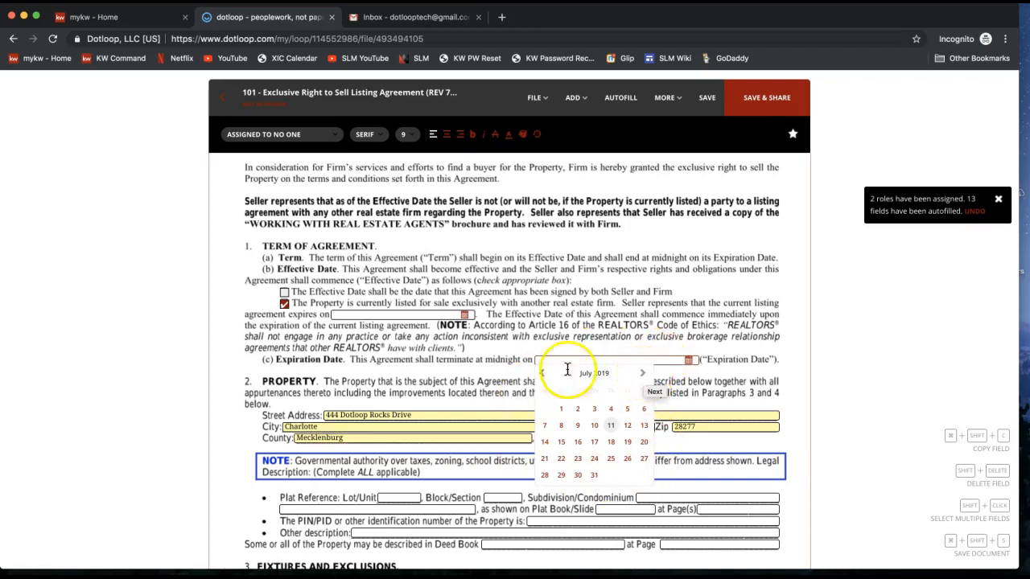
left_click(642, 374)
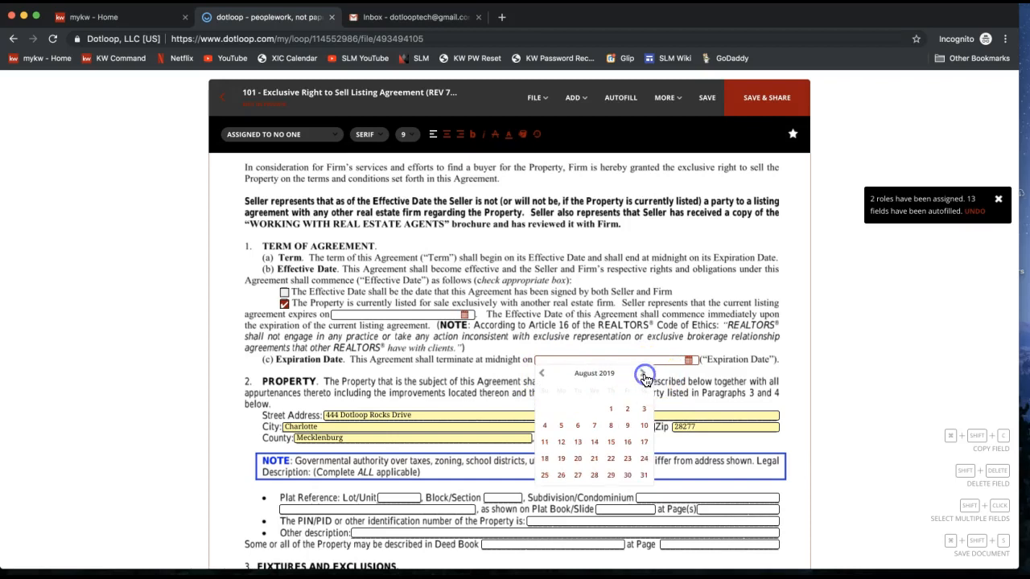
left_click(643, 375)
left_click(643, 374)
left_click(644, 375)
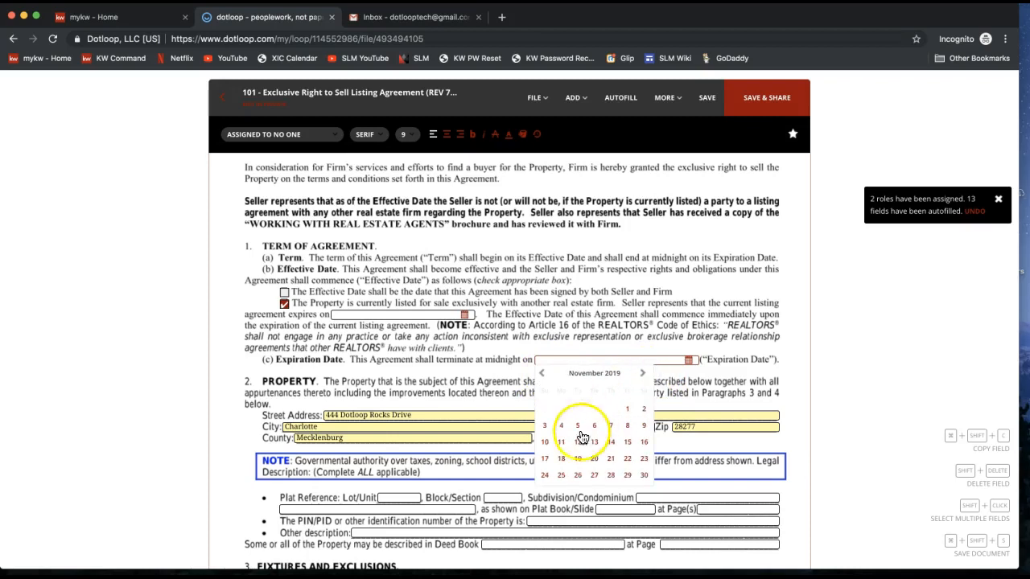
left_click(562, 444)
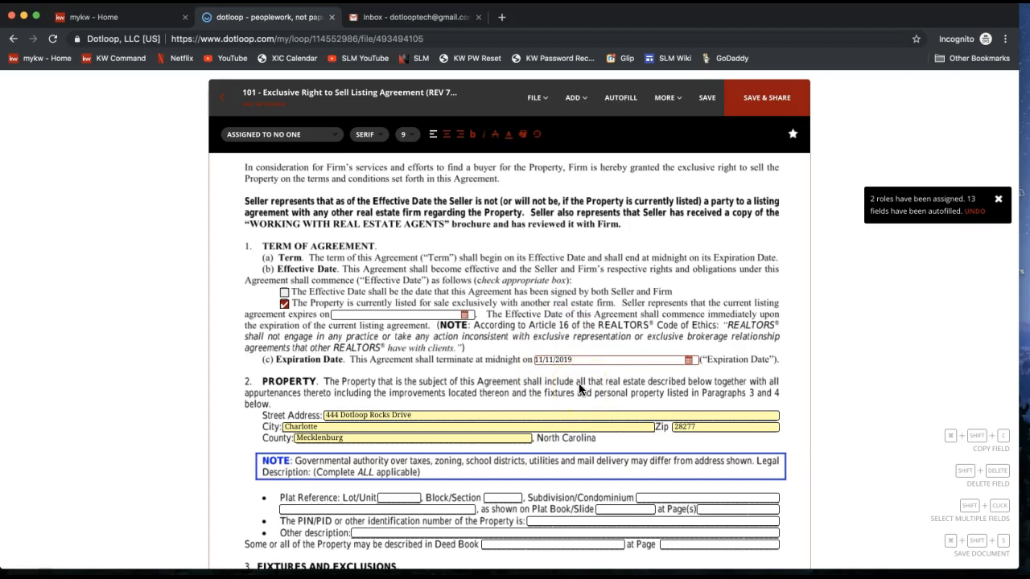
Scroll to the page 1 footer and confirm the TS seller initials field is assigned to the seller.
scroll(580, 389, "down", 2)
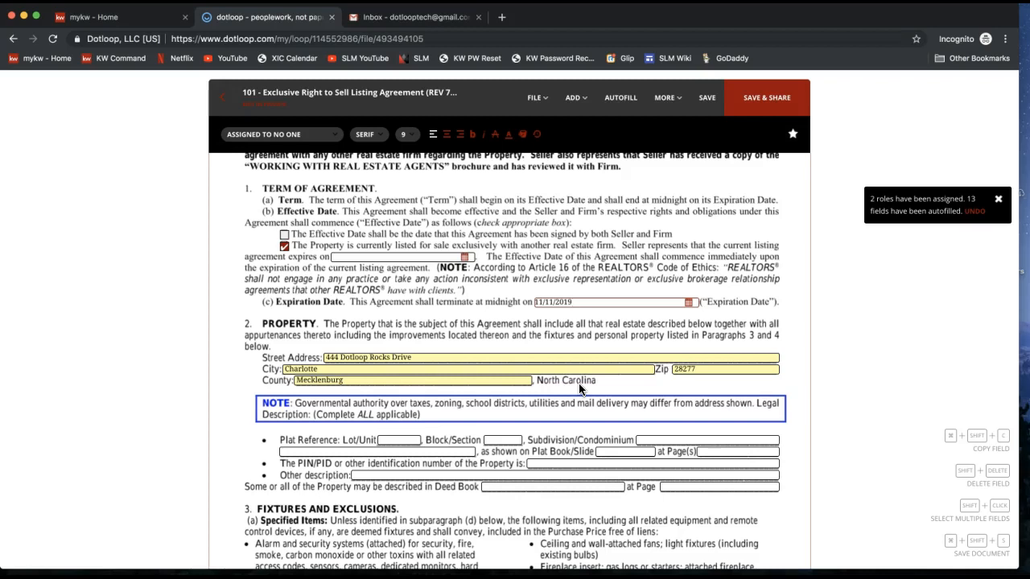
scroll(579, 389, "down", 6)
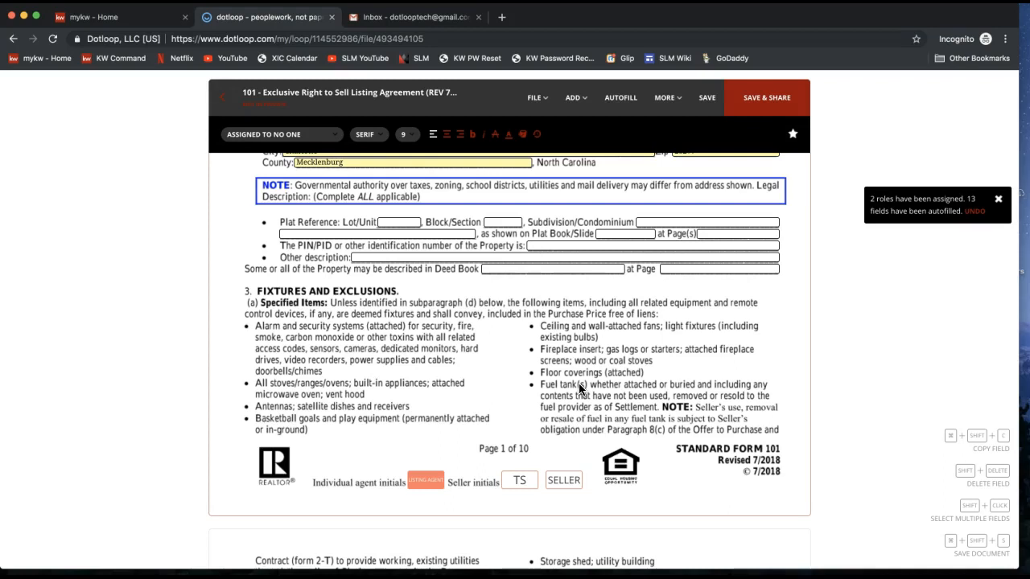
left_click(517, 486)
left_click(516, 483)
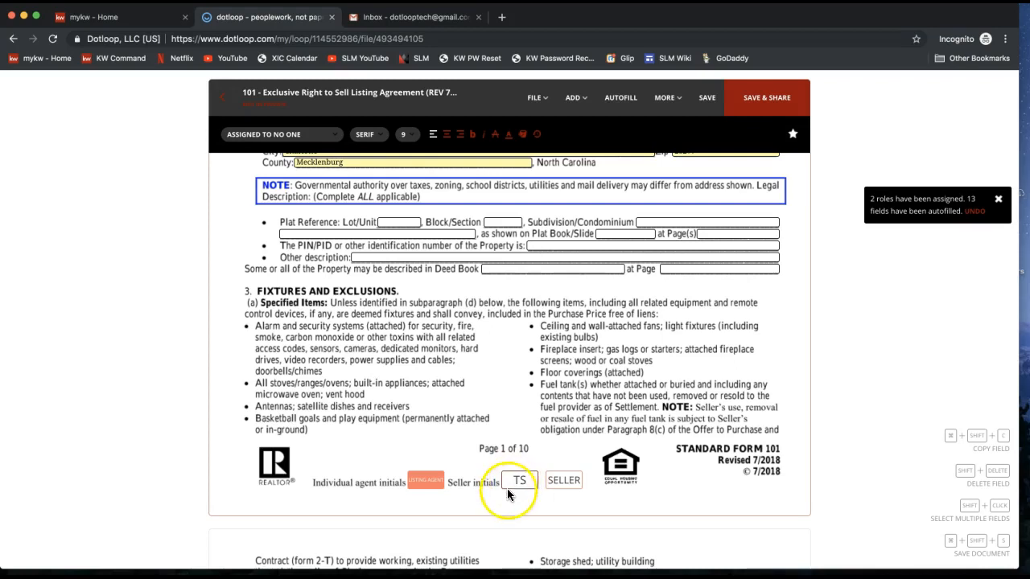
left_click(520, 481)
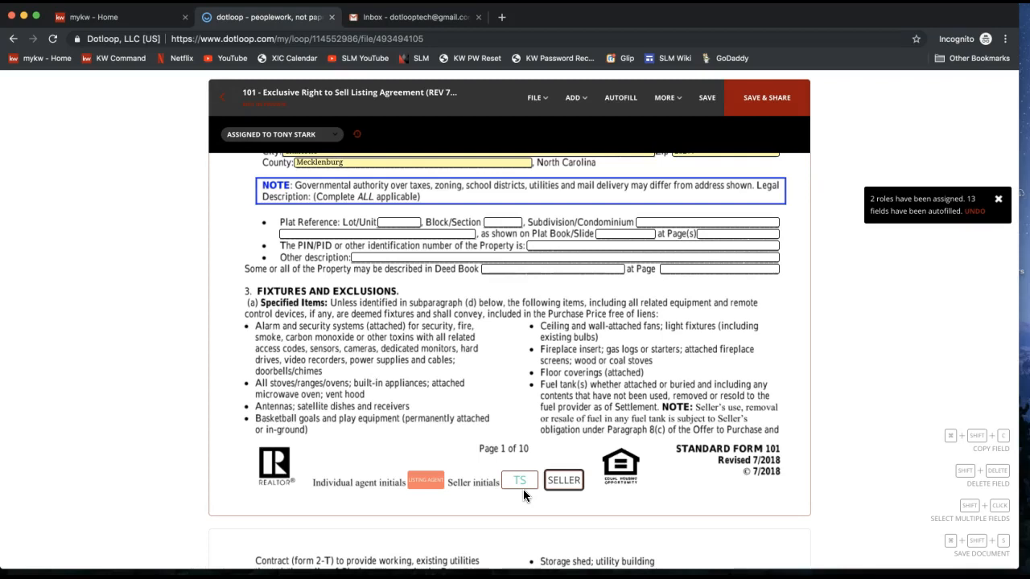
left_click(564, 483)
left_click(530, 481)
left_click(523, 479)
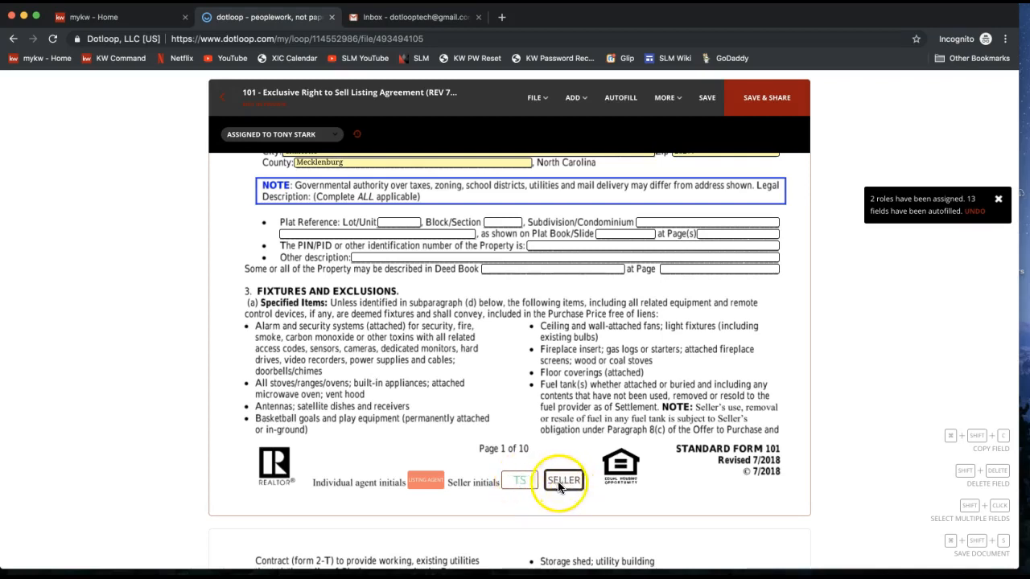
left_click(622, 104)
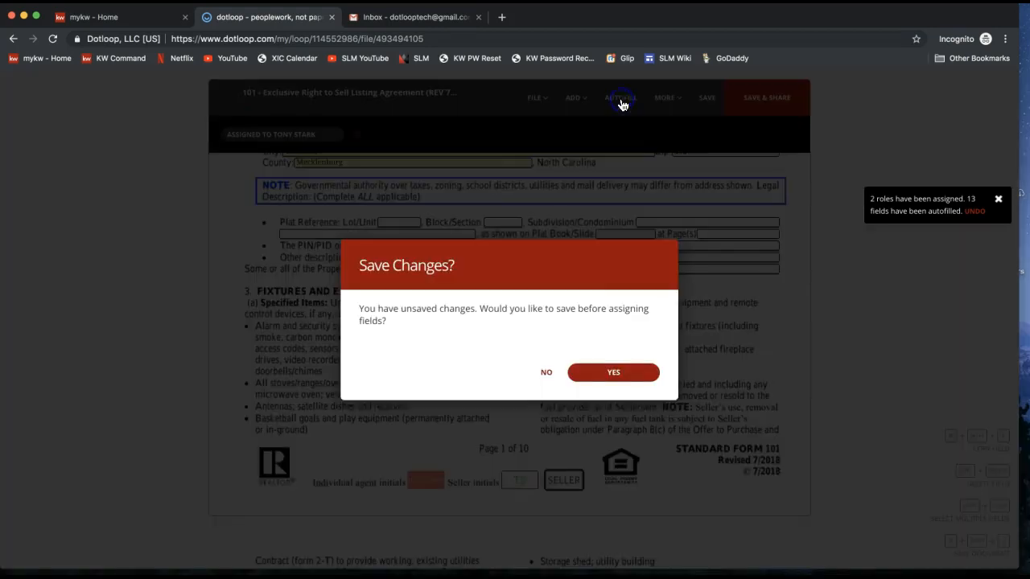
Save the agreement and rerun autofill with the seller, listing agent, property address and 11/11/2019 expiration.
left_click(606, 385)
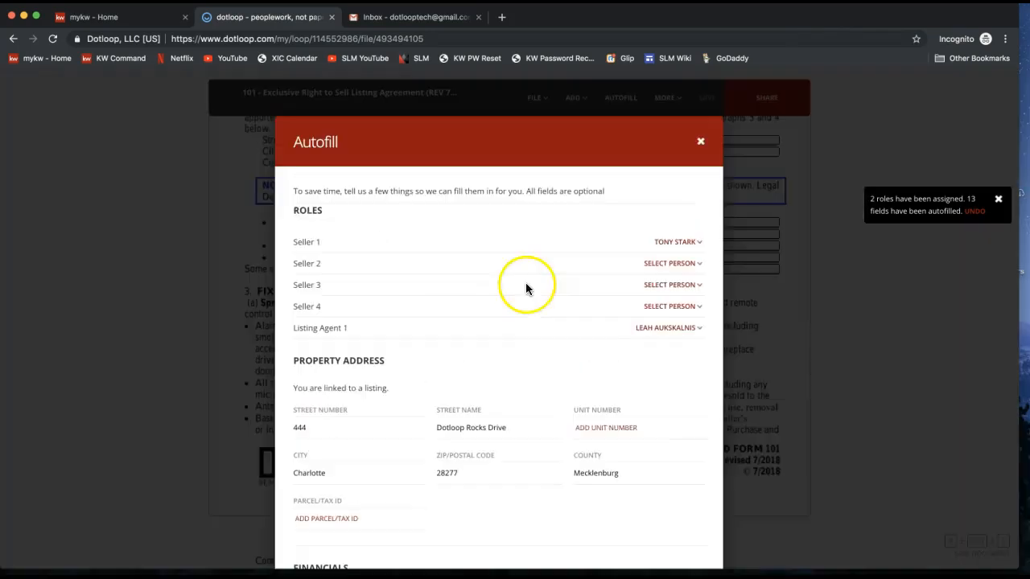
left_click(675, 265)
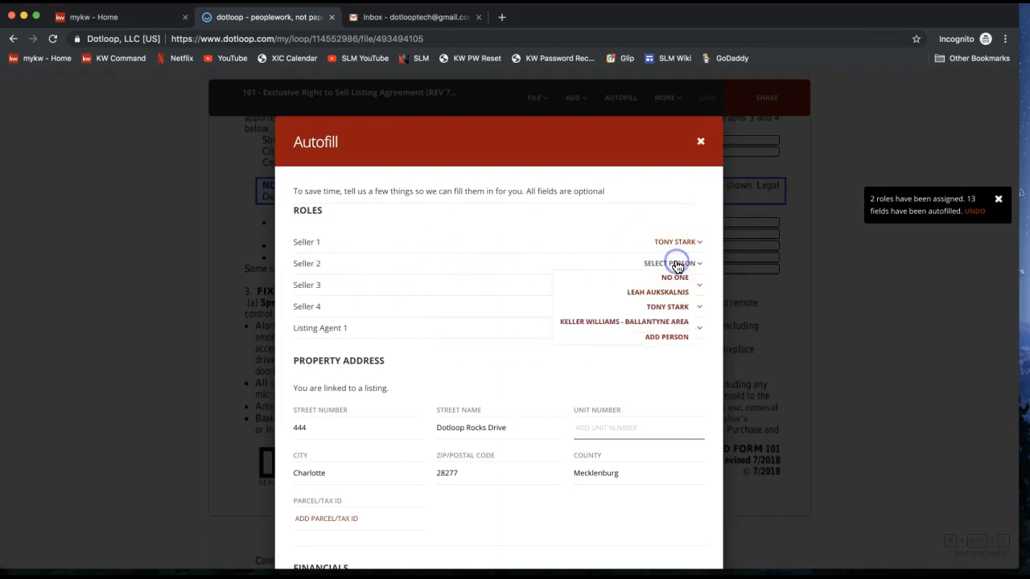
left_click(604, 219)
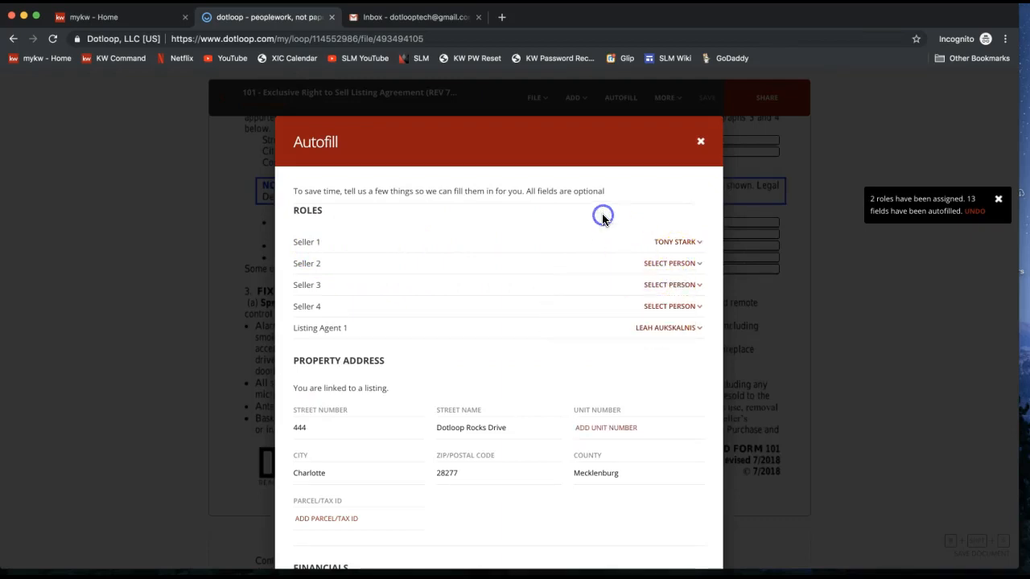
scroll(651, 294, "down", 10)
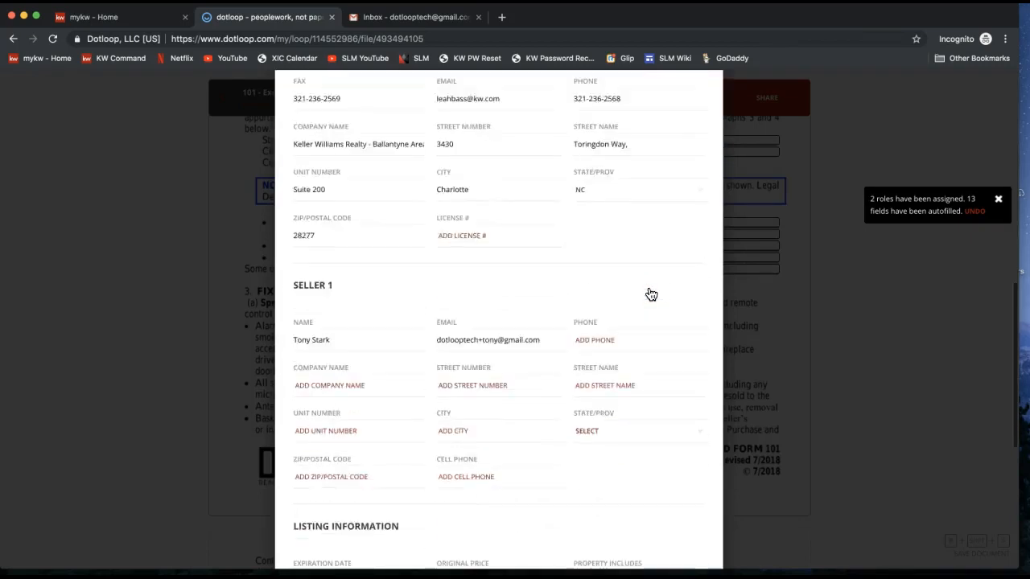
scroll(650, 294, "down", 5)
left_click(648, 484)
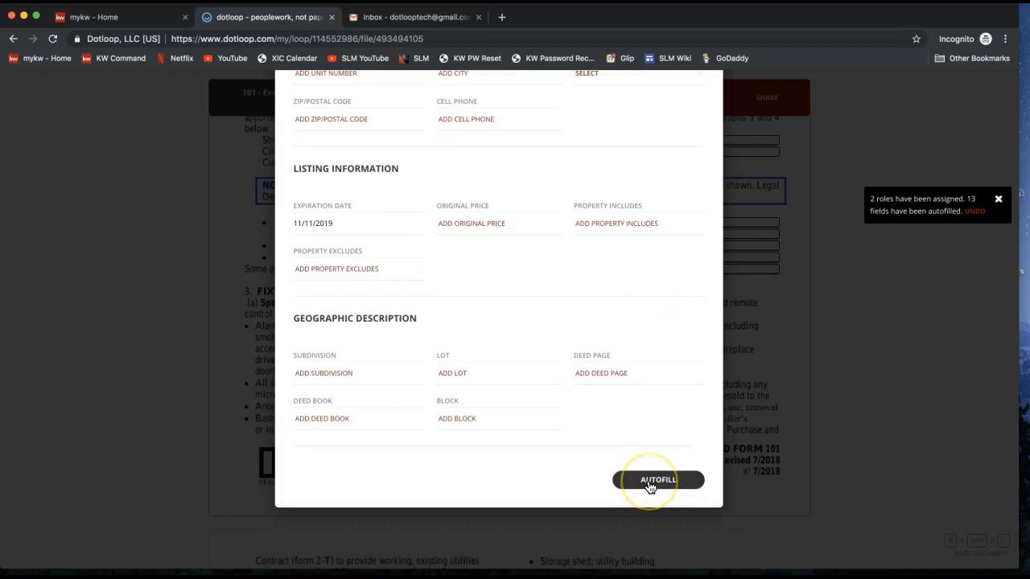
scroll(649, 486, "up", 15)
left_click(696, 143)
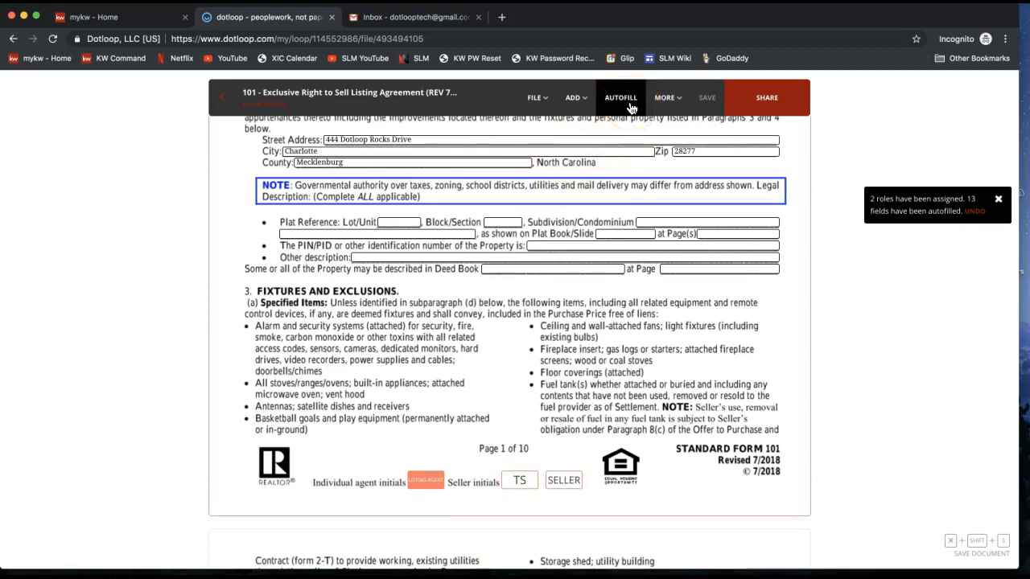
left_click(521, 483)
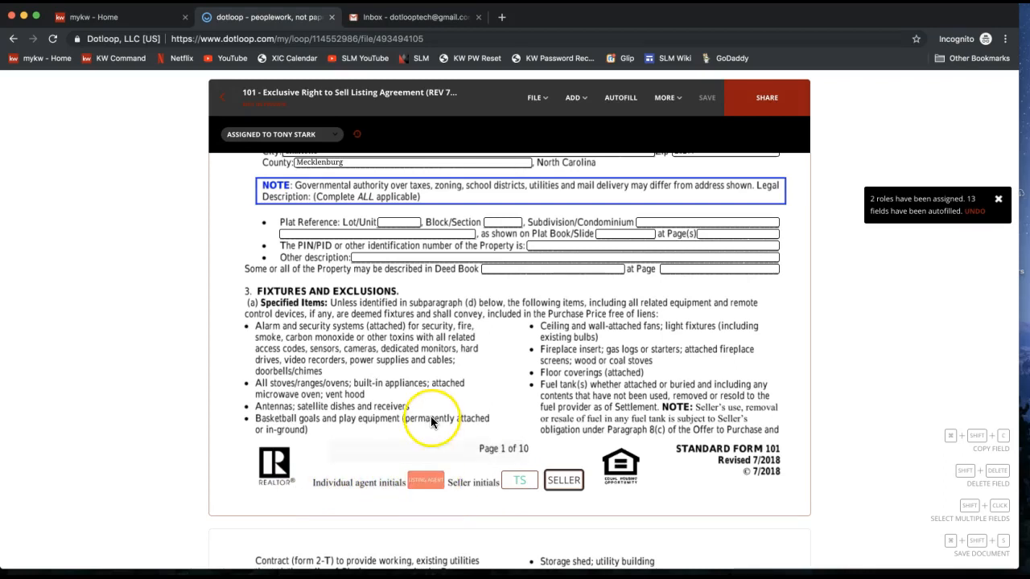
mouse_move(431, 488)
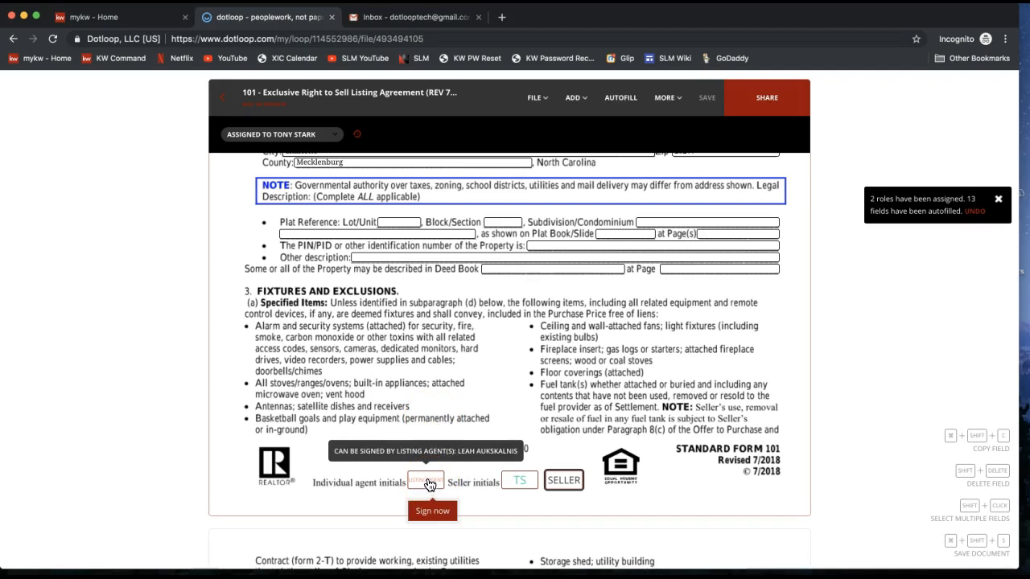
Sign the agent initials on page 1, adding a middle initial to the adopted name and initials.
left_click(432, 513)
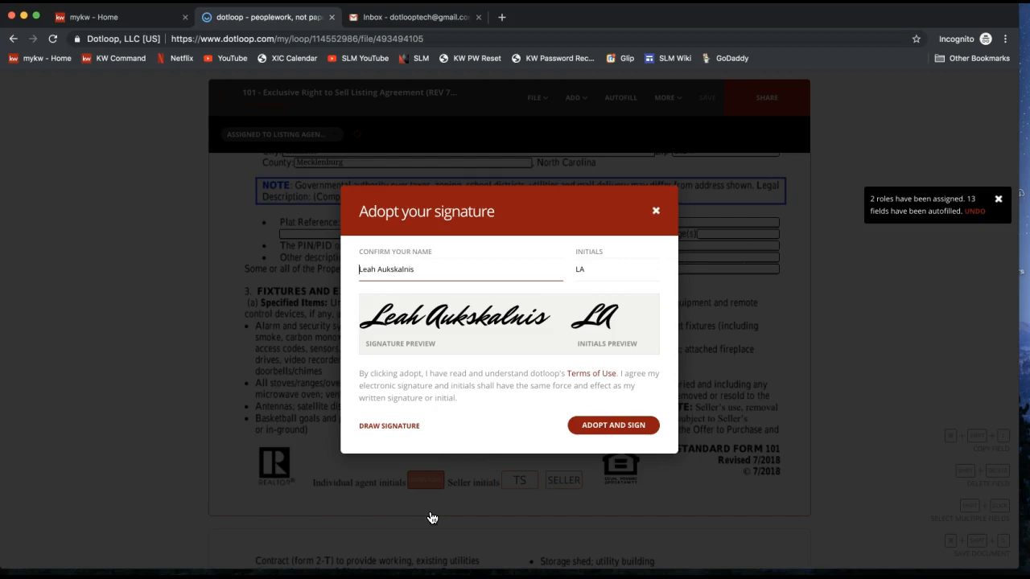
left_click(369, 270)
left_click(363, 269)
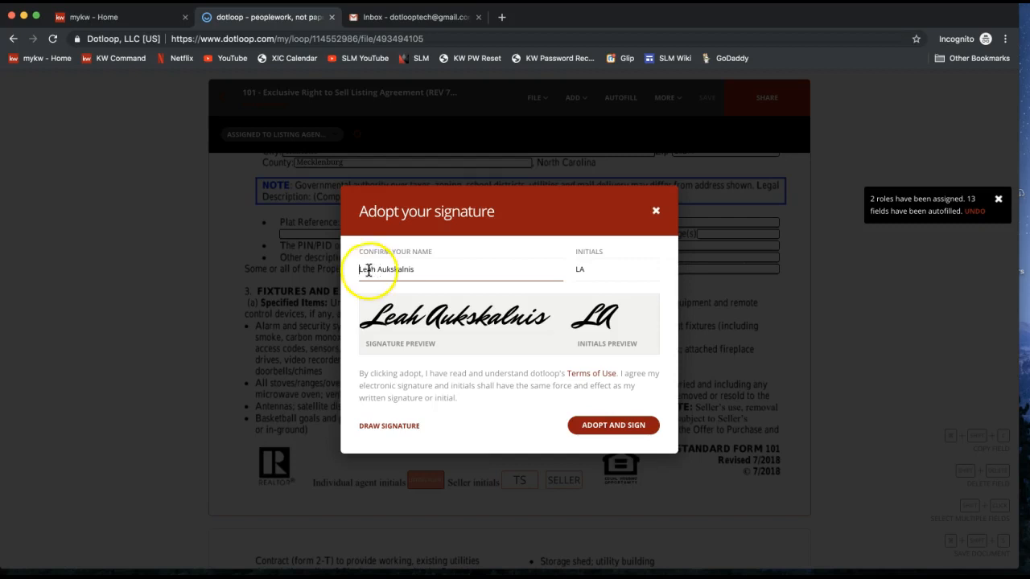
left_click(421, 256)
left_click(381, 269)
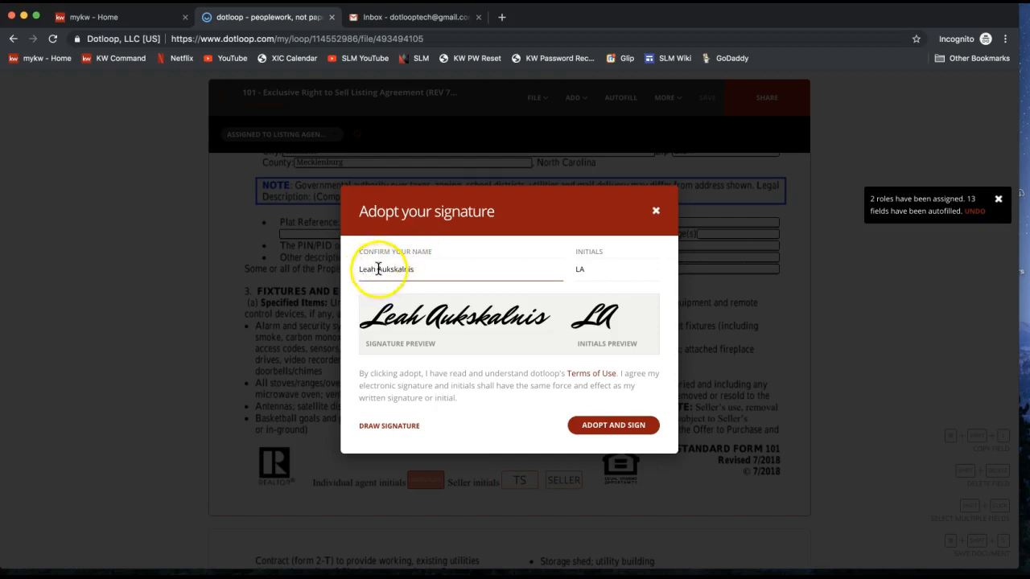
type("N.")
left_click(581, 270)
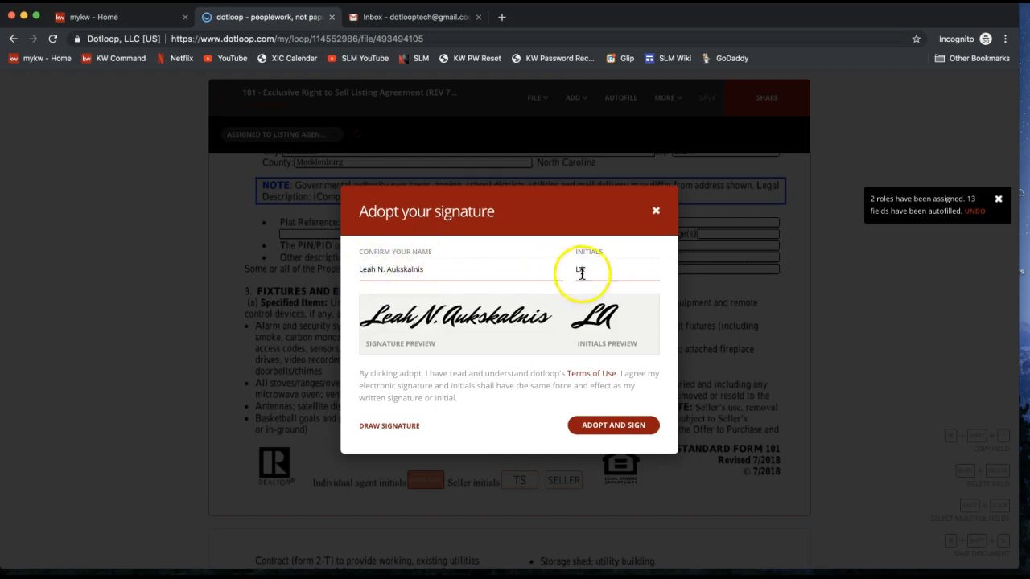
left_click(579, 267)
type("N")
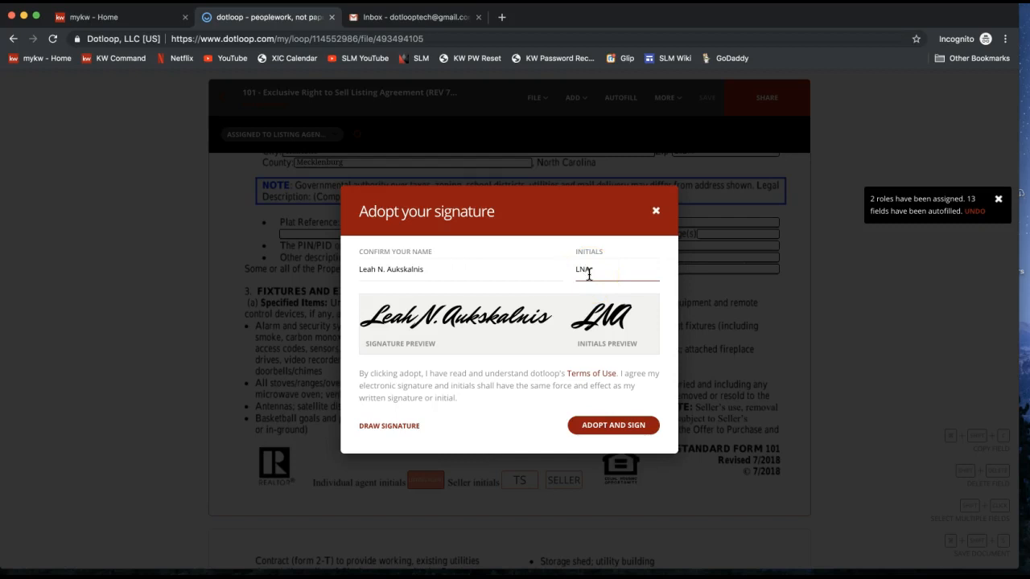
left_click(616, 433)
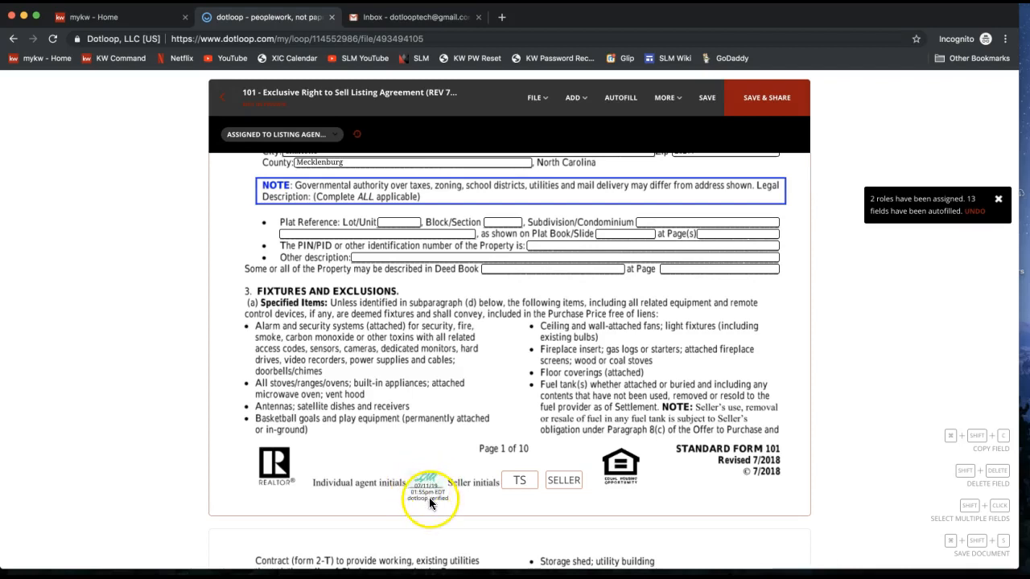
Sign the listing agent's initials on pages 2 and 3.
scroll(428, 497, "down", 5)
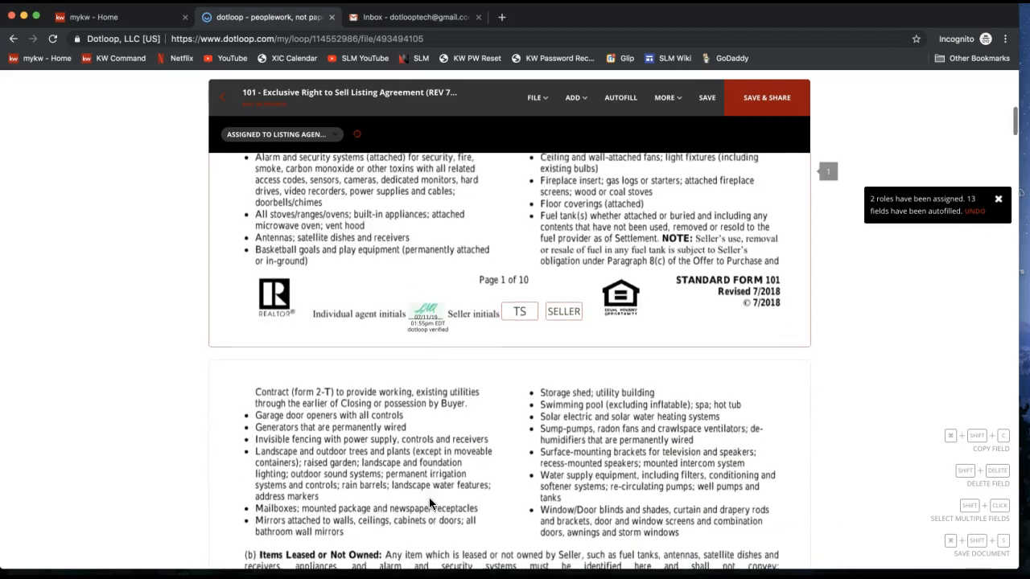
scroll(428, 497, "down", 15)
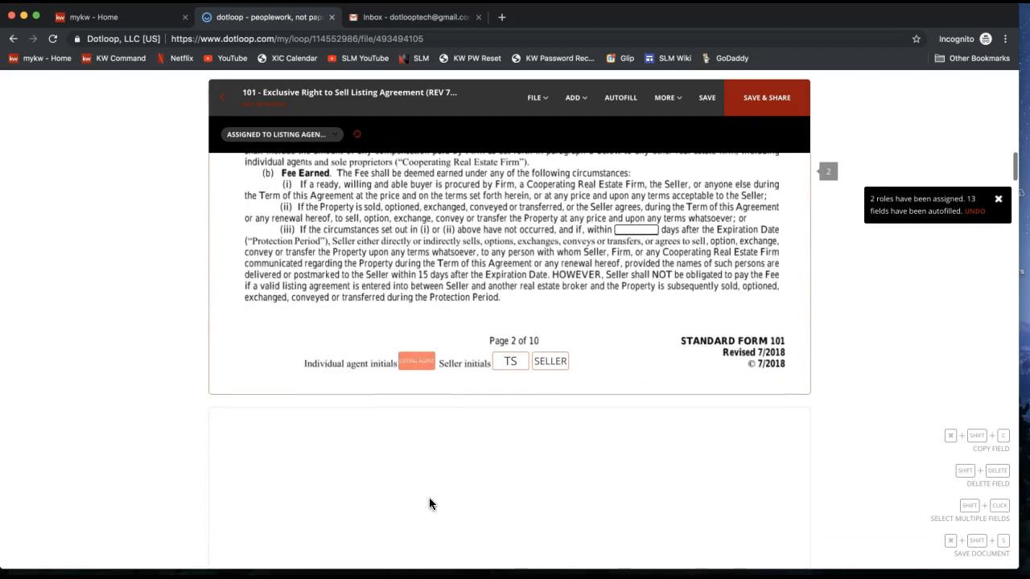
mouse_move(419, 355)
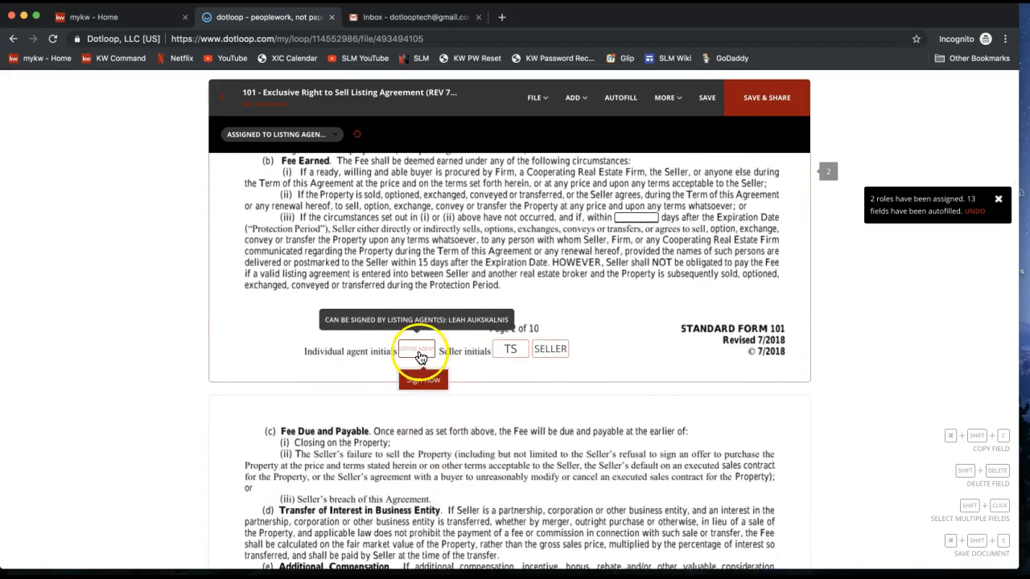
left_click(423, 380)
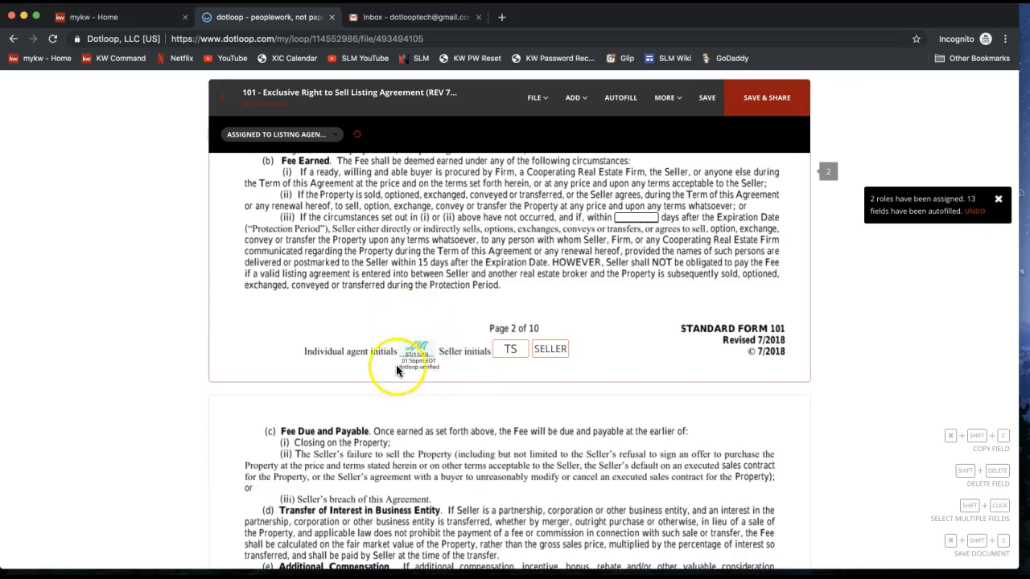
scroll(409, 371, "down", 10)
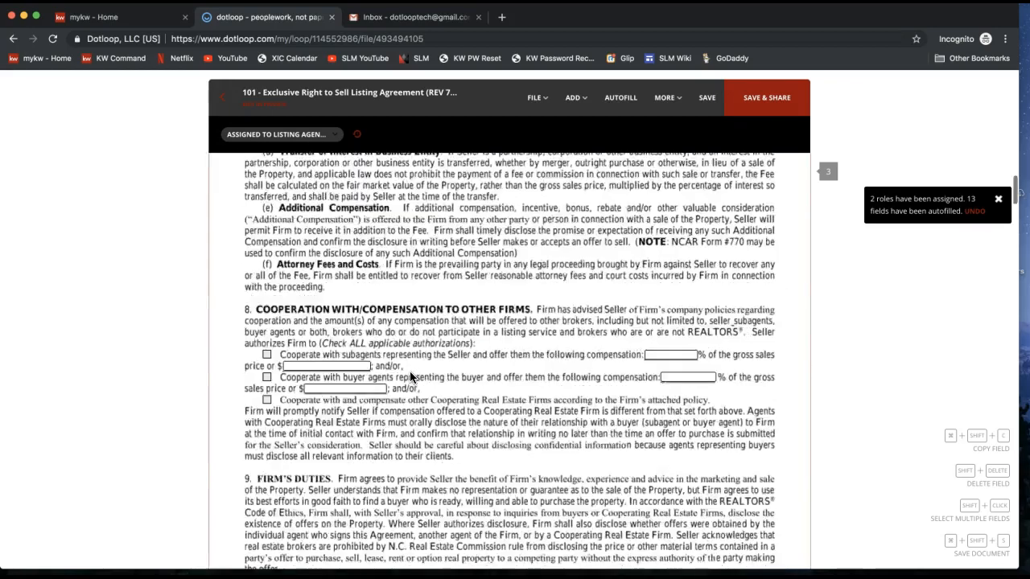
mouse_move(427, 330)
left_click(422, 353)
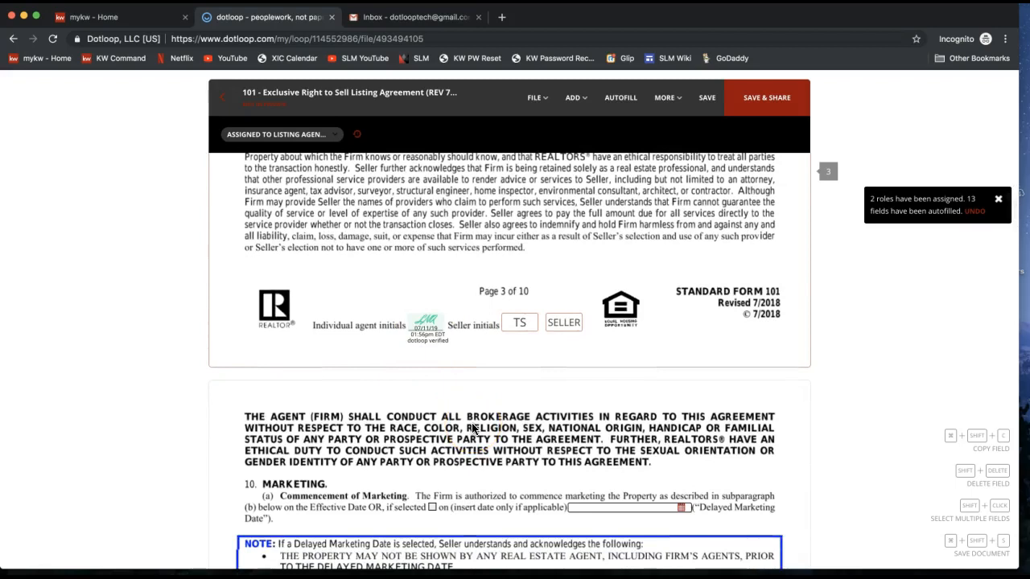
Check which signer the seller signature fields on the final page are assigned to.
left_click(561, 322)
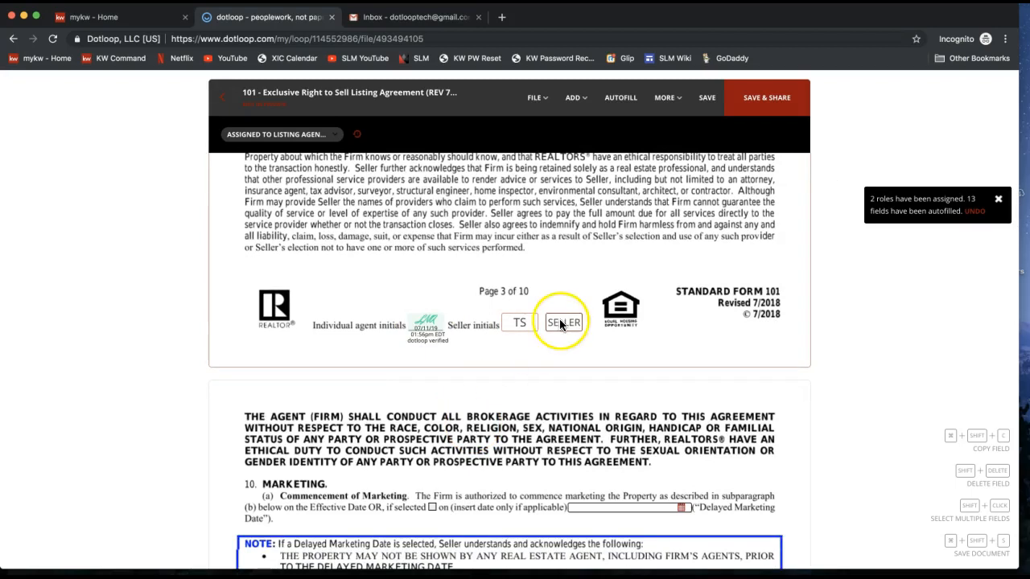
scroll(560, 324, "down", 20)
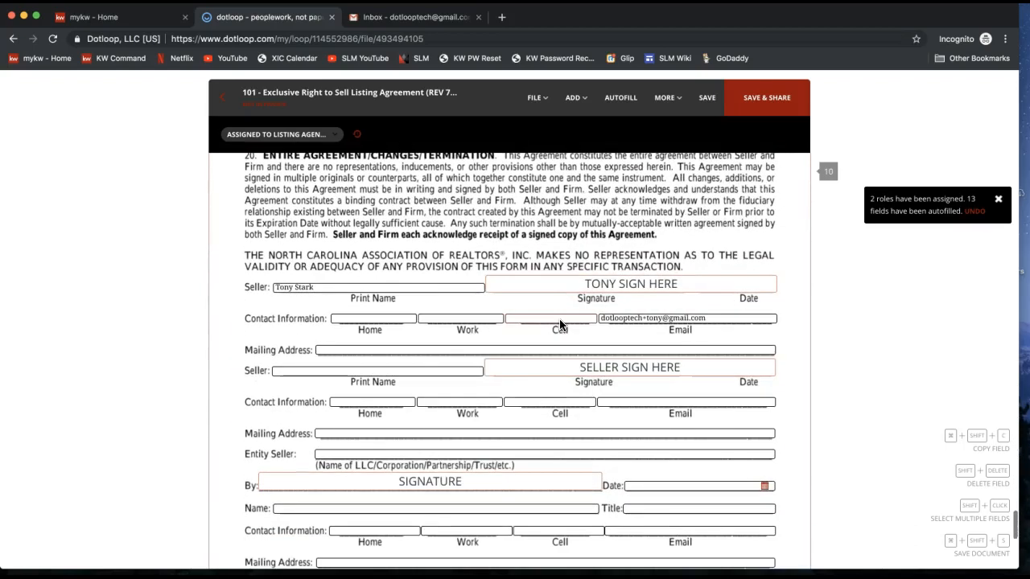
left_click(617, 371)
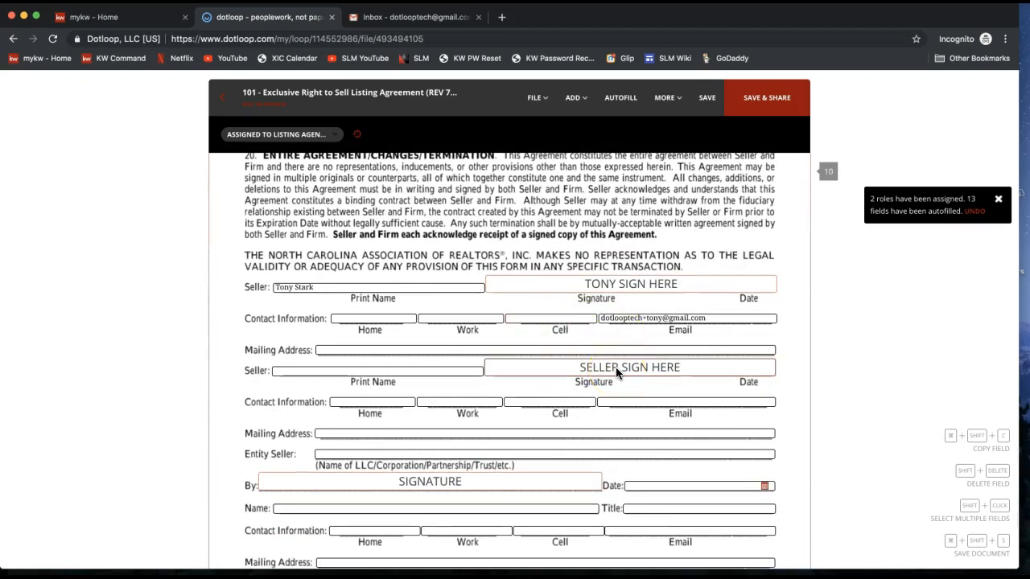
left_click(750, 303)
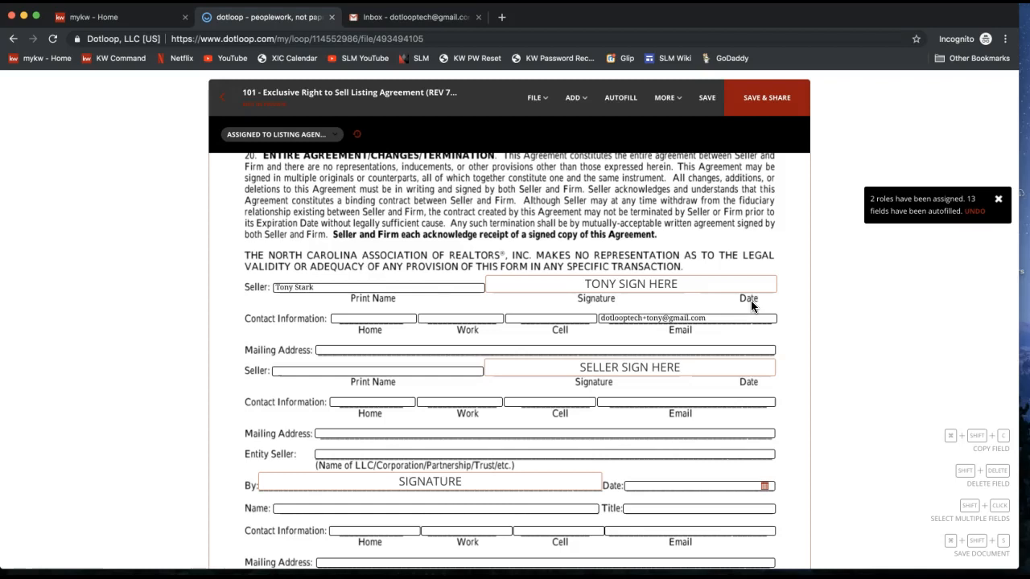
left_click(596, 290)
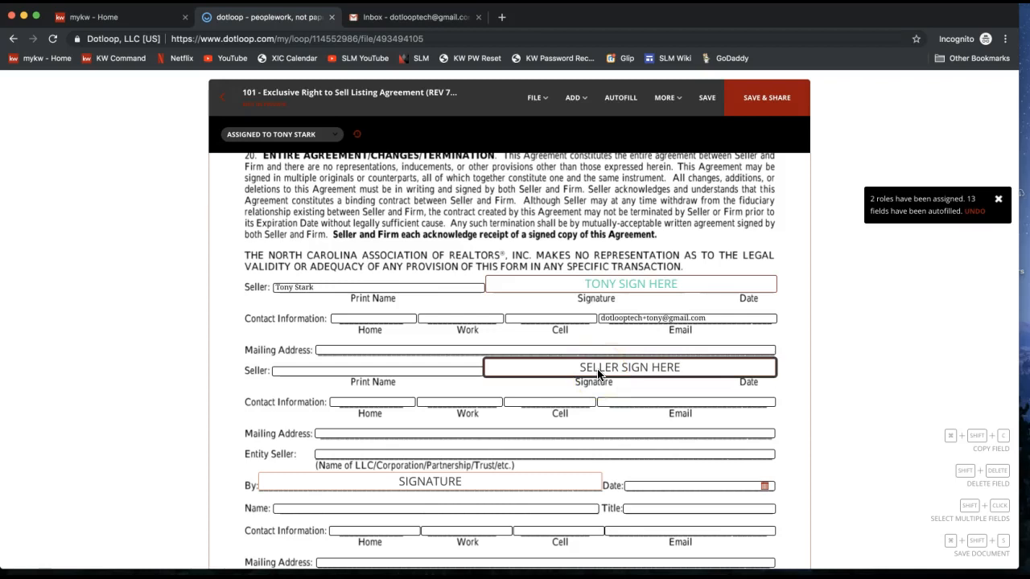
Sign the Individual Agent Signature line in the Firm section with the agent's signature.
scroll(597, 374, "down", 3)
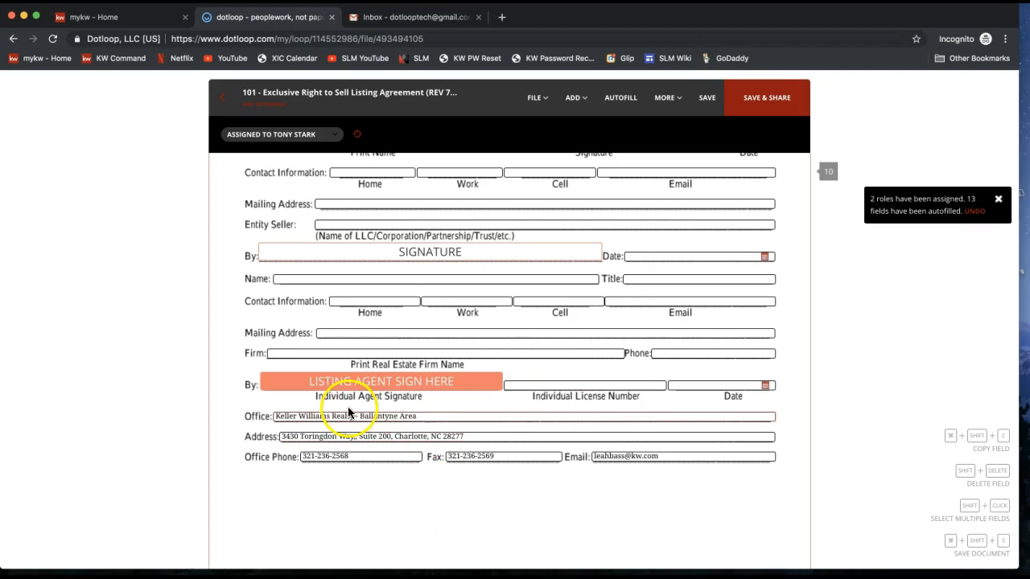
left_click(336, 389)
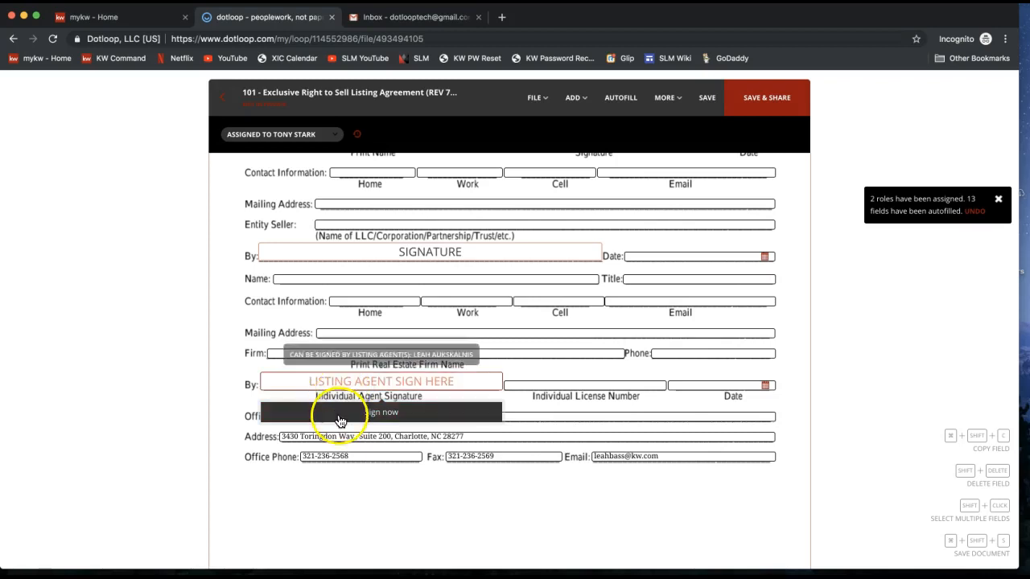
left_click(341, 422)
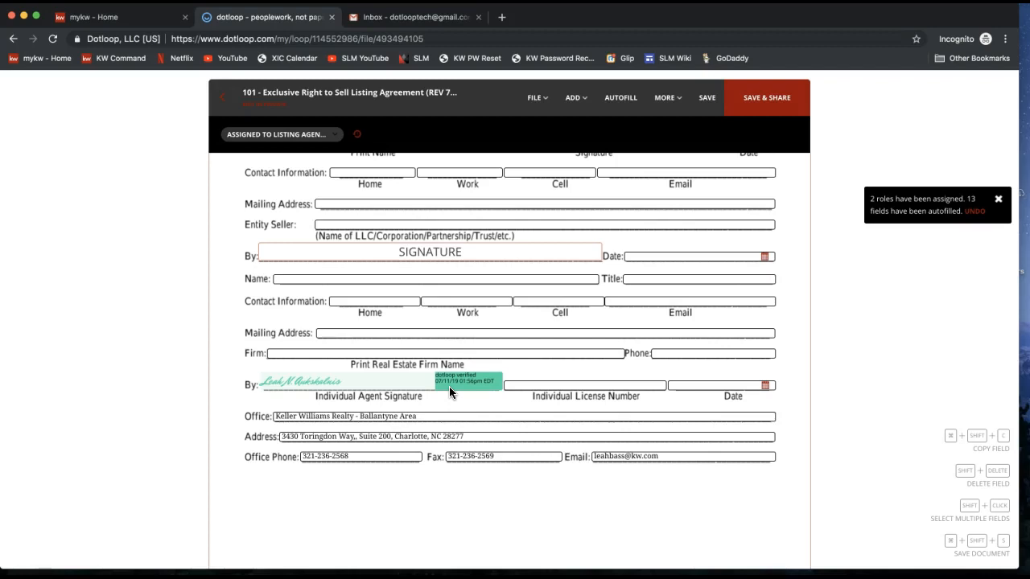
left_click(541, 98)
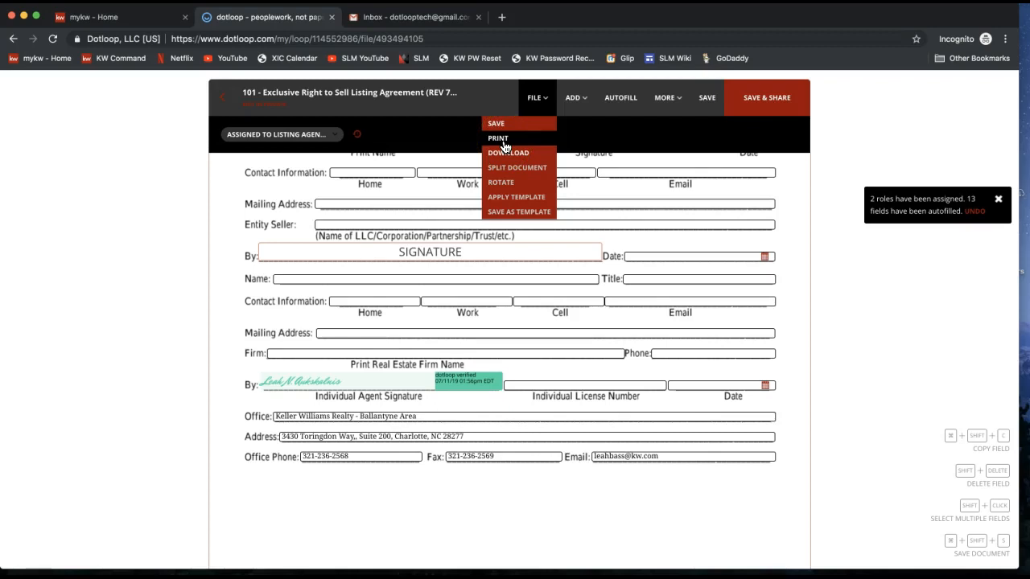
left_click(521, 161)
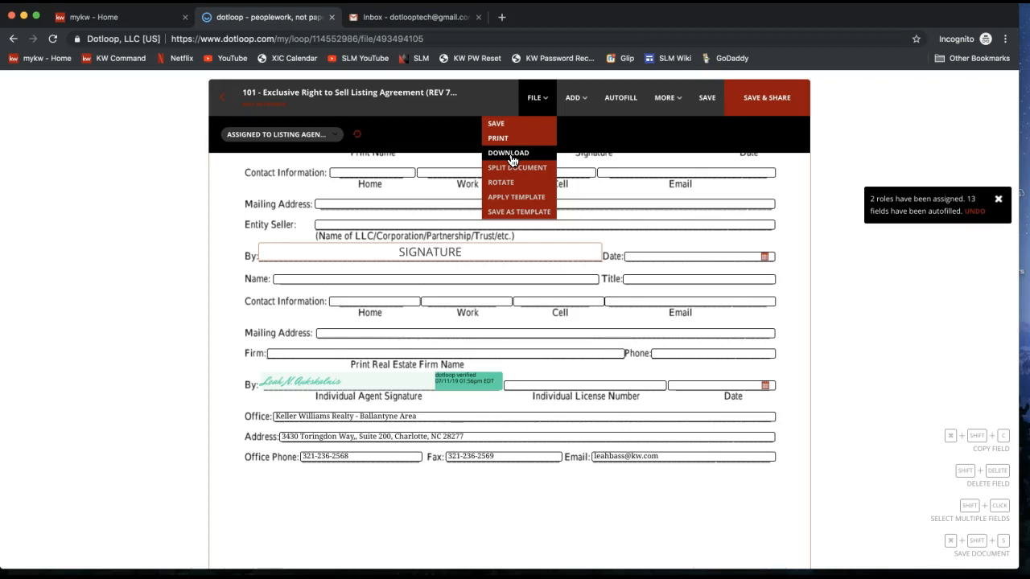
left_click(694, 255)
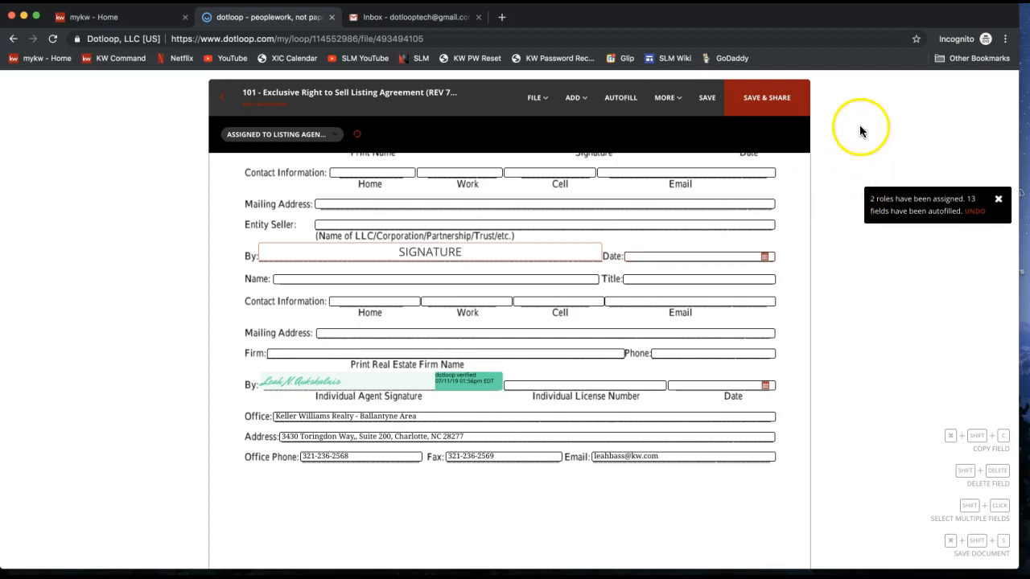
left_click(768, 114)
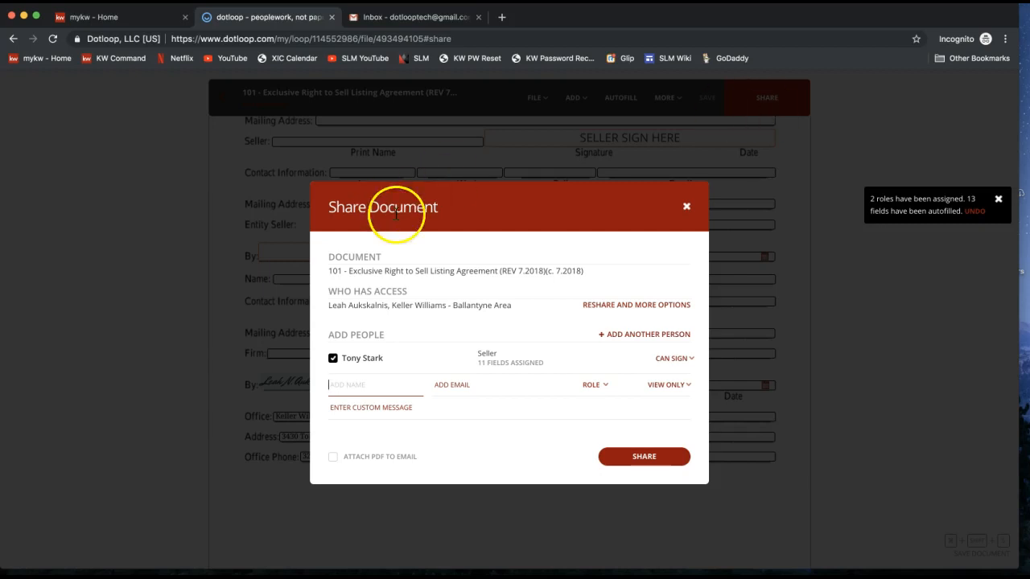
Review the shared document, current access and the seller's 11 assigned fields, then open the Can Sign choices.
double_click(333, 257)
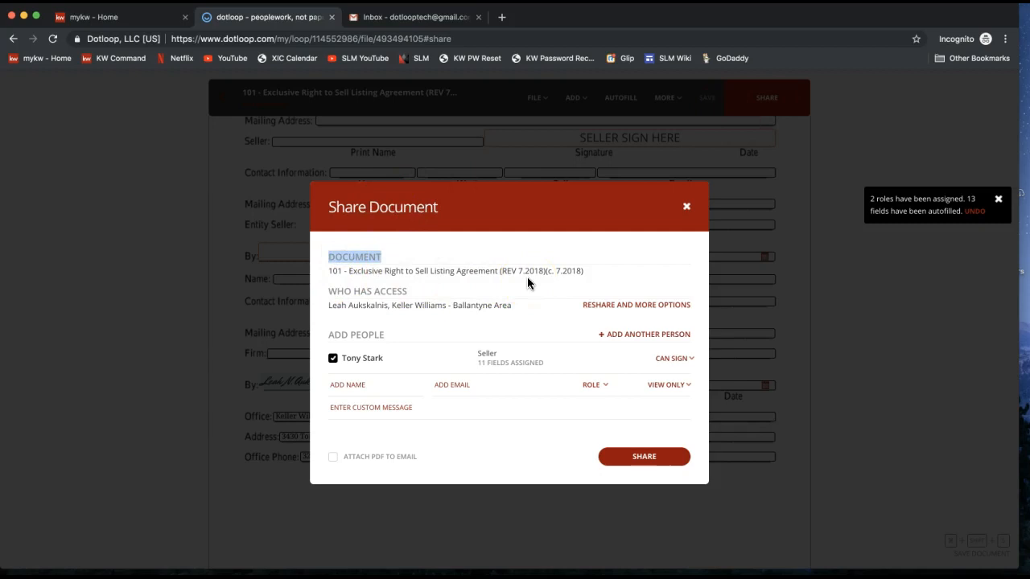
left_click_drag(330, 291, 411, 298)
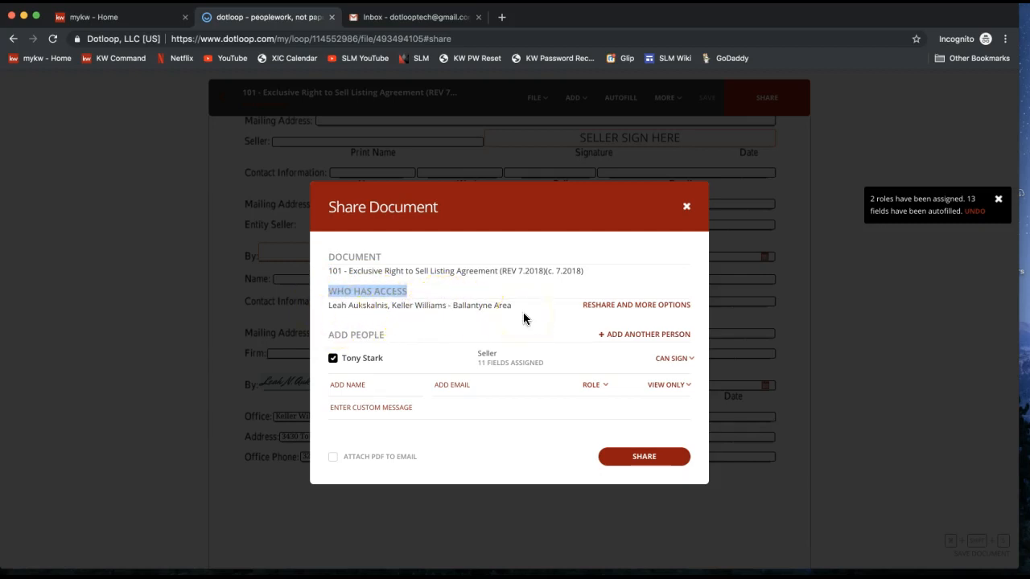
left_click_drag(328, 335, 391, 337)
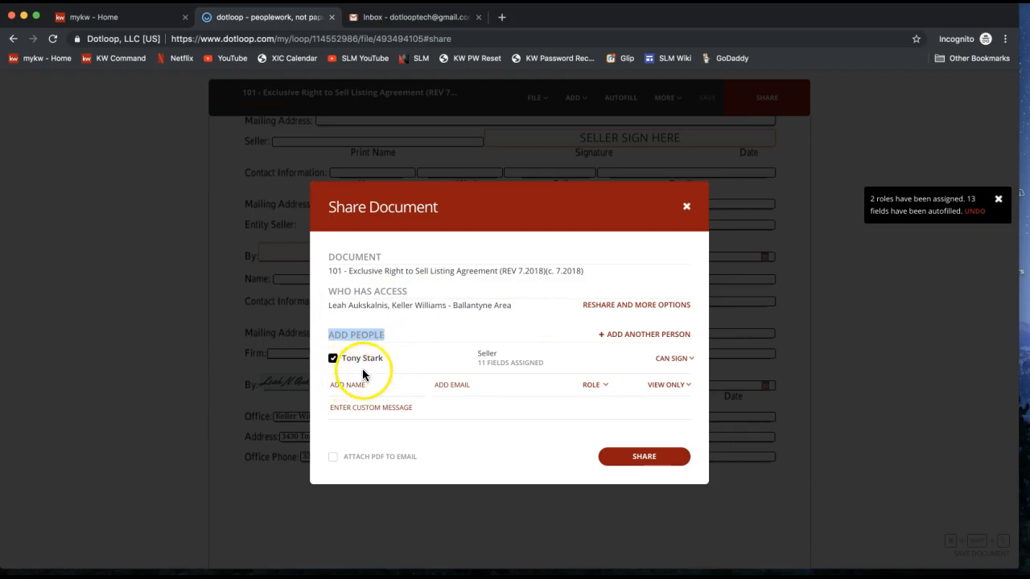
double_click(487, 354)
left_click_drag(481, 363, 528, 369)
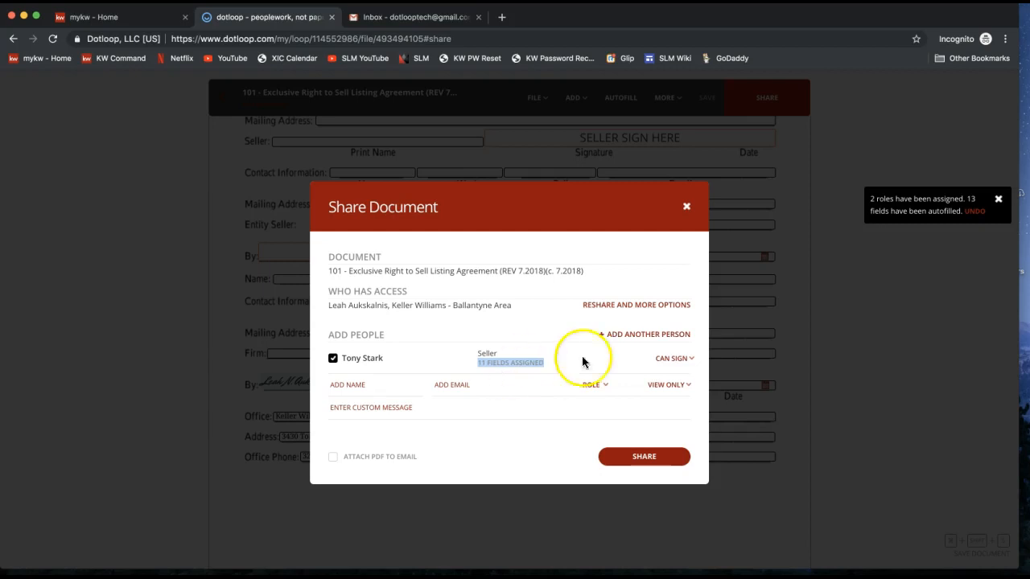
left_click(671, 366)
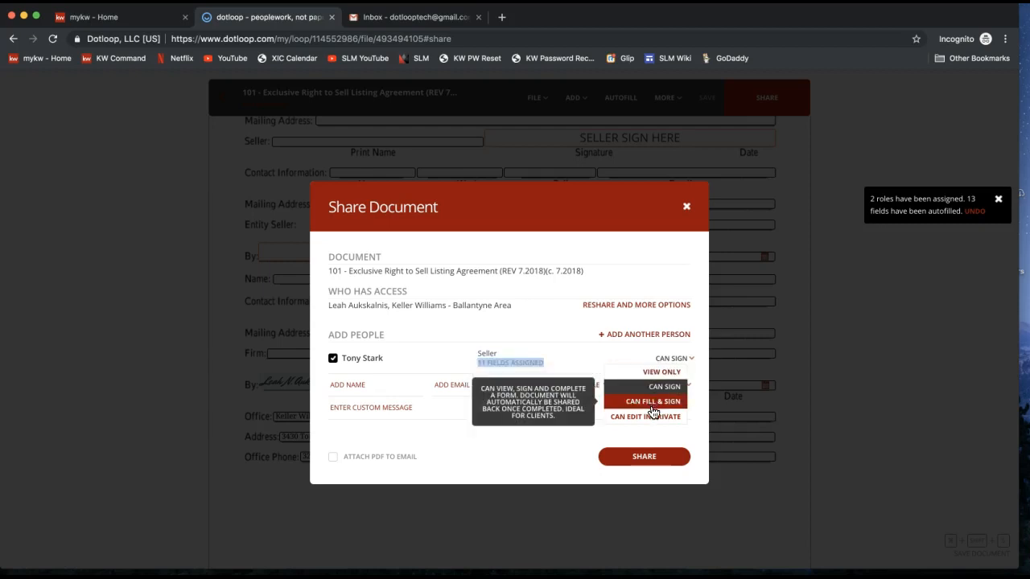
left_click(656, 389)
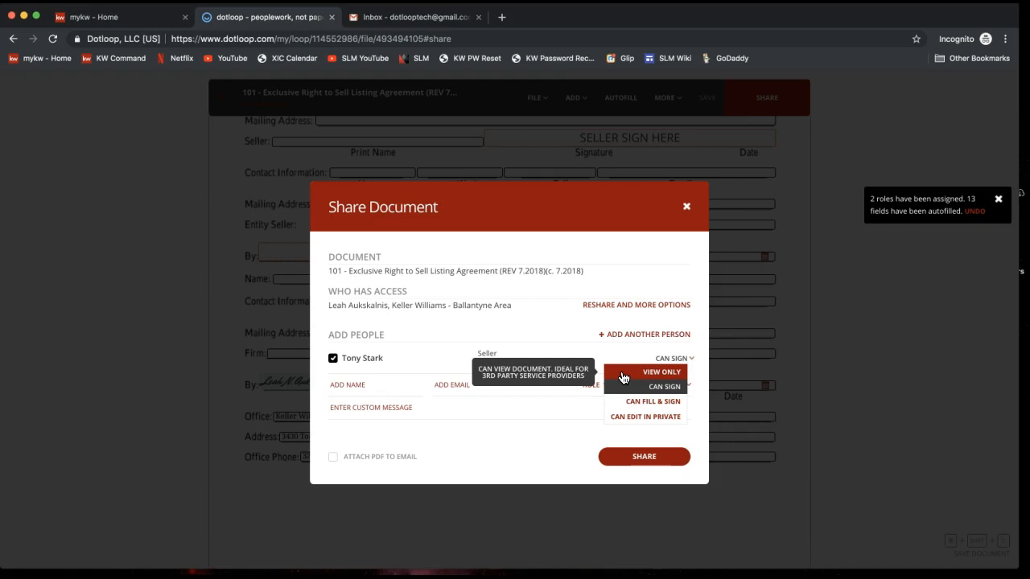
left_click(624, 378)
left_click(362, 385)
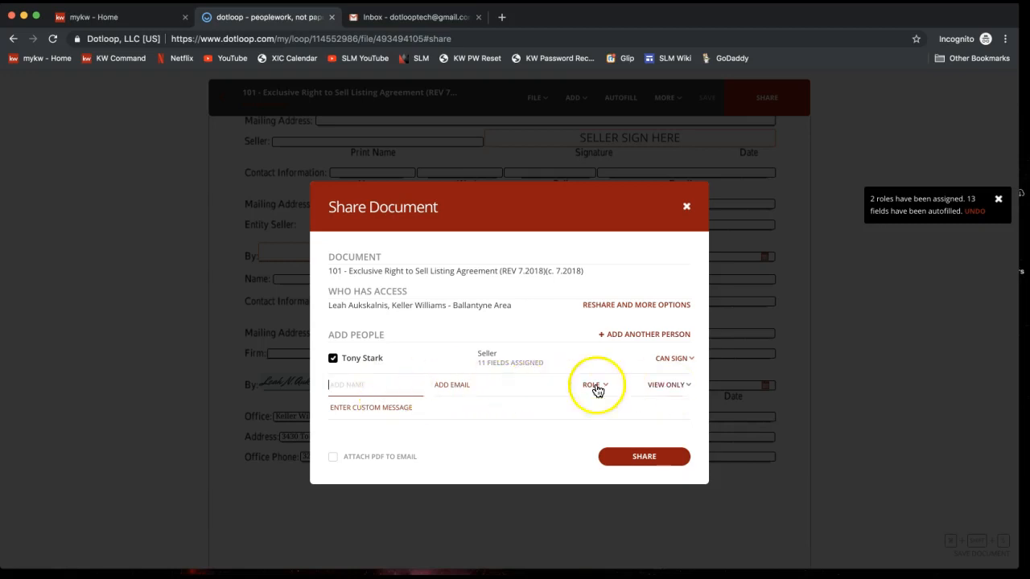
left_click(673, 360)
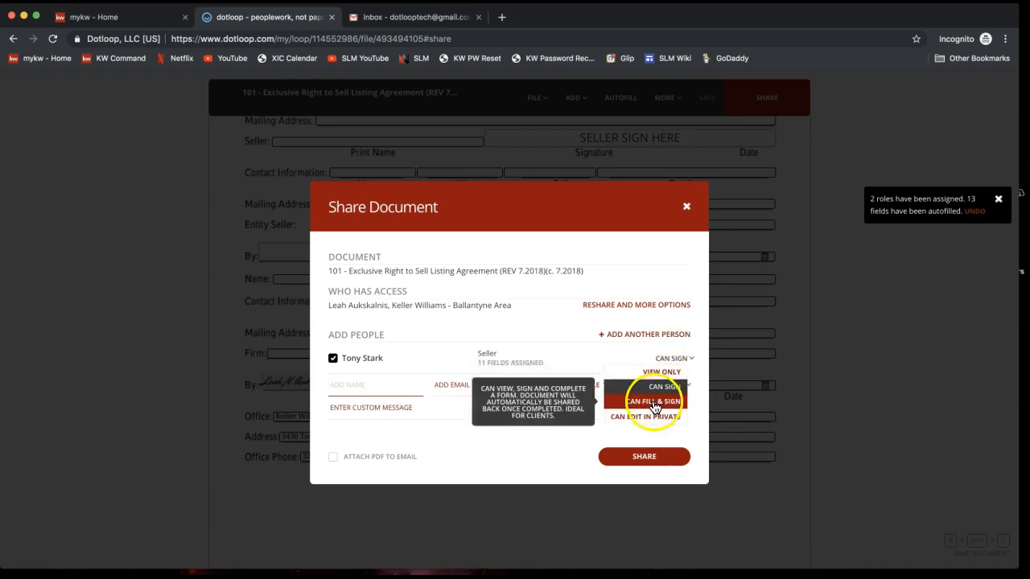
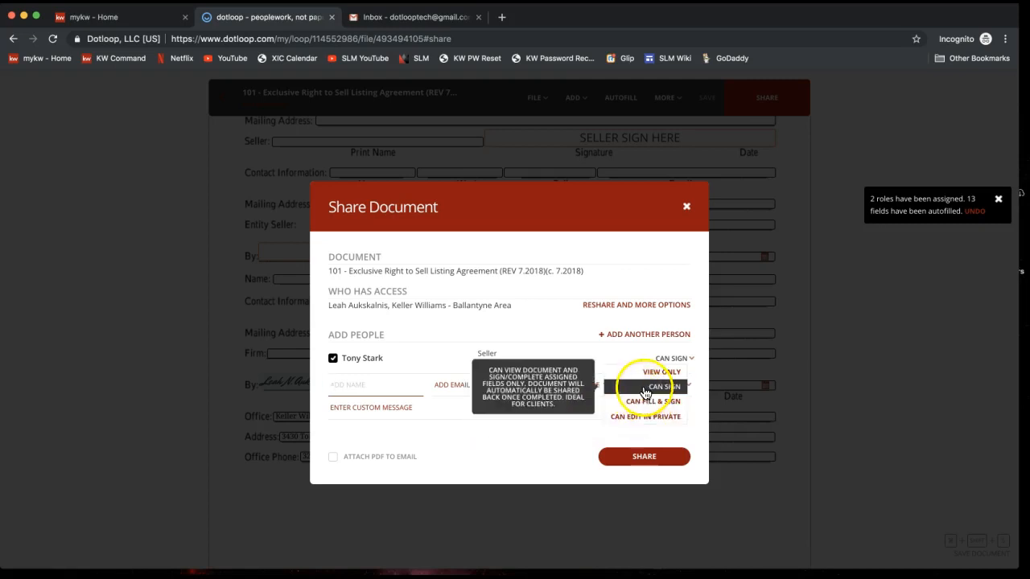
Share the listing agreement with the seller, keeping the Can Sign role.
left_click(656, 386)
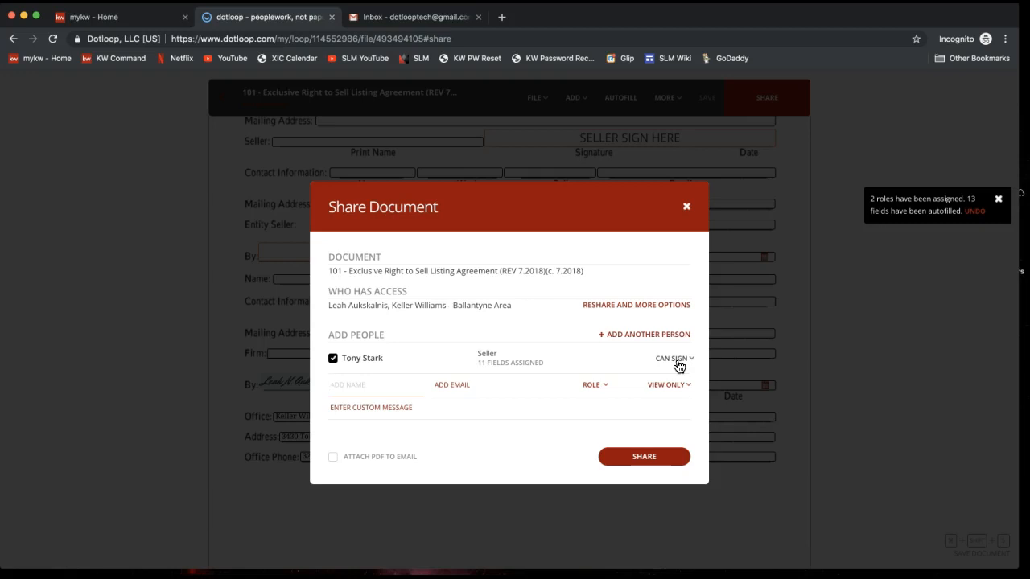
left_click(635, 465)
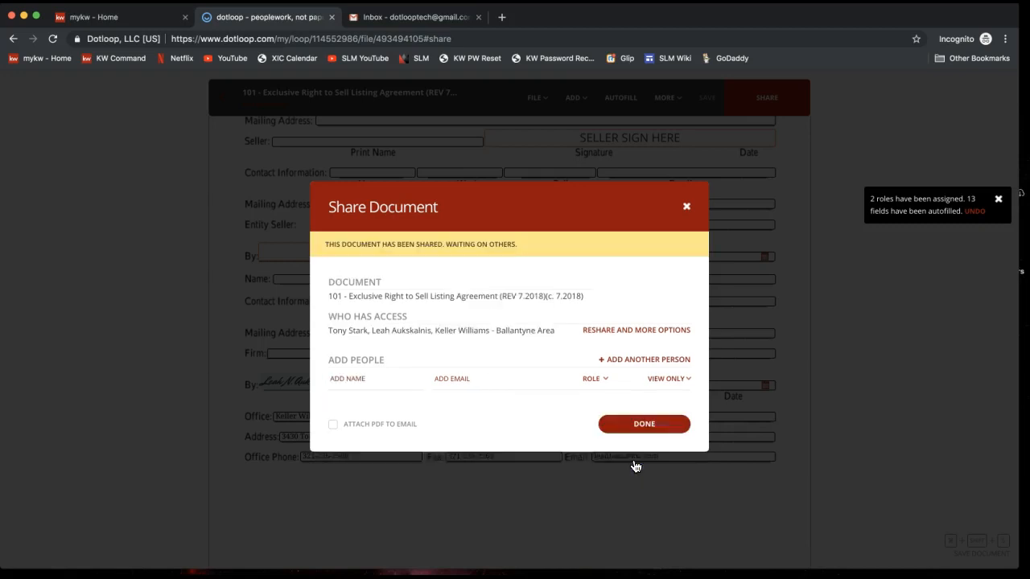
Check the confirmation that the shared agreement is waiting on others, then close the dialog.
left_click(574, 366)
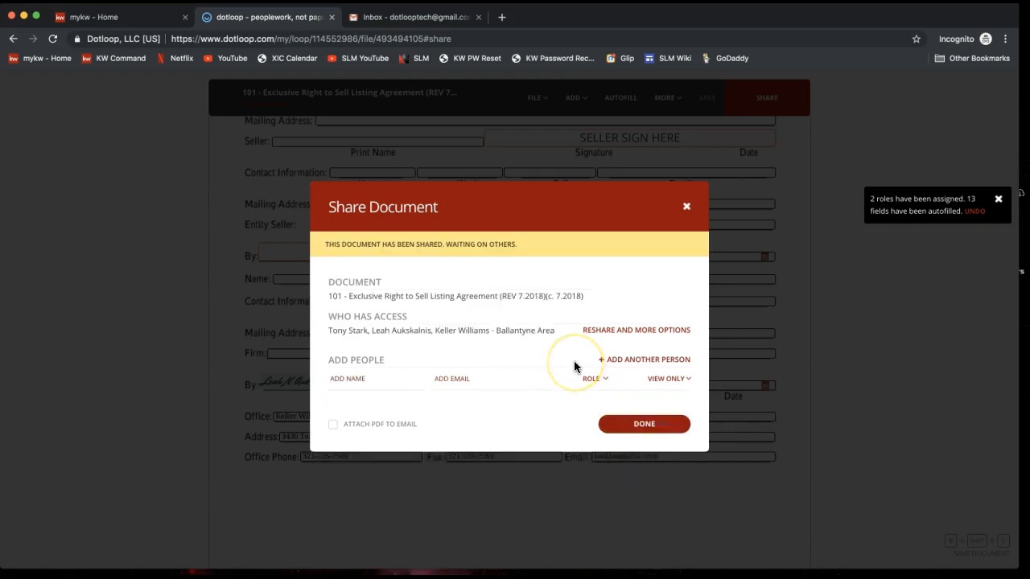
left_click_drag(328, 248, 524, 245)
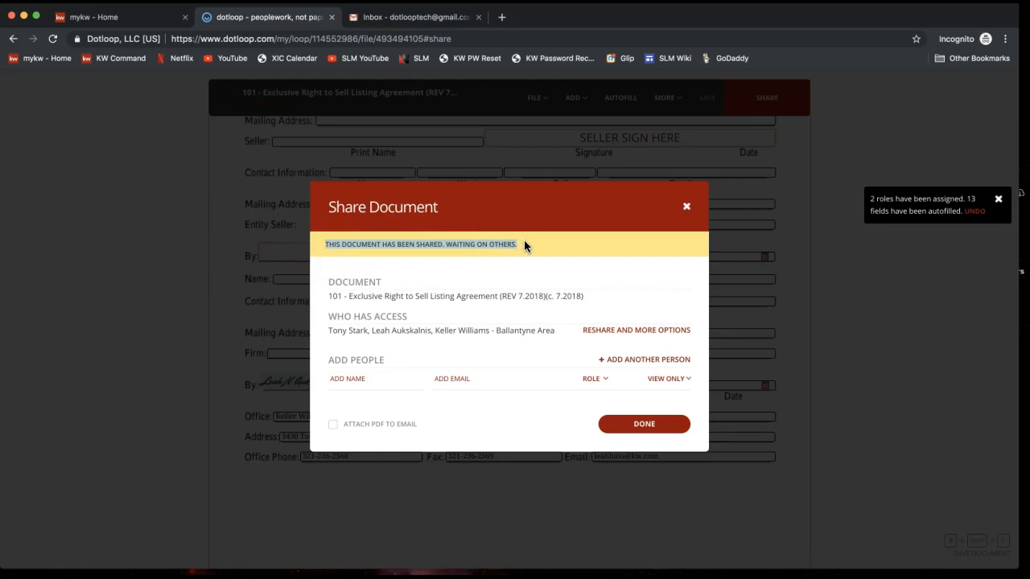
left_click(642, 425)
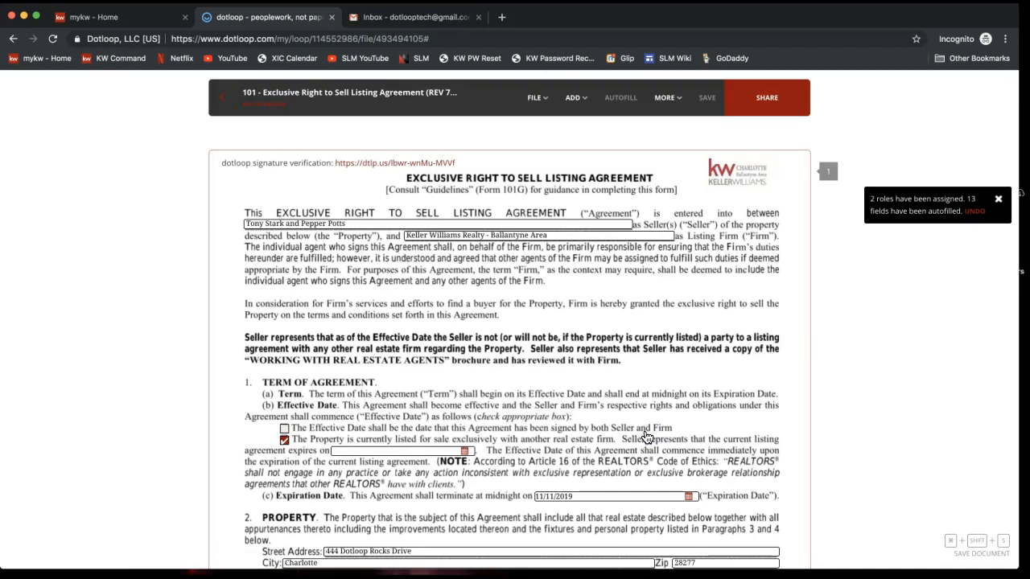
In the Gmail tab, refresh the inbox and dismiss the desktop notifications prompt.
left_click(407, 14)
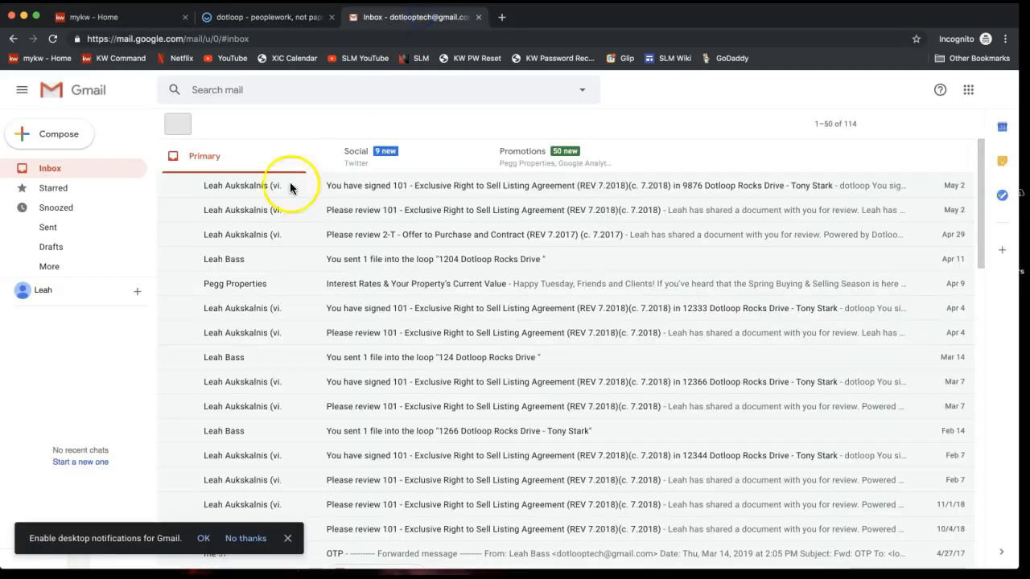
left_click(80, 168)
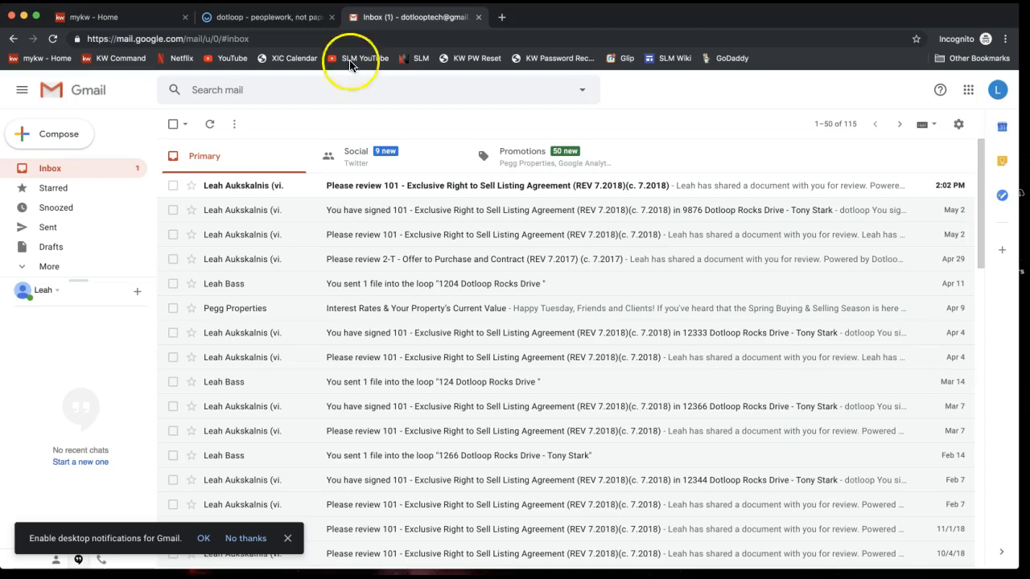
left_click(287, 541)
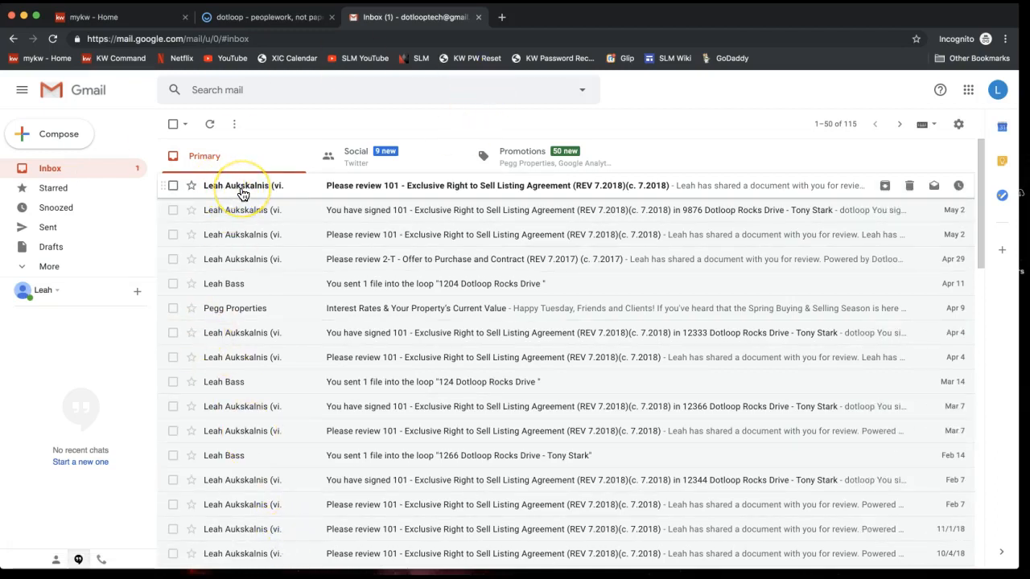
Open the 'Please review 101' email from dotloop and follow its view-document link.
left_click(396, 190)
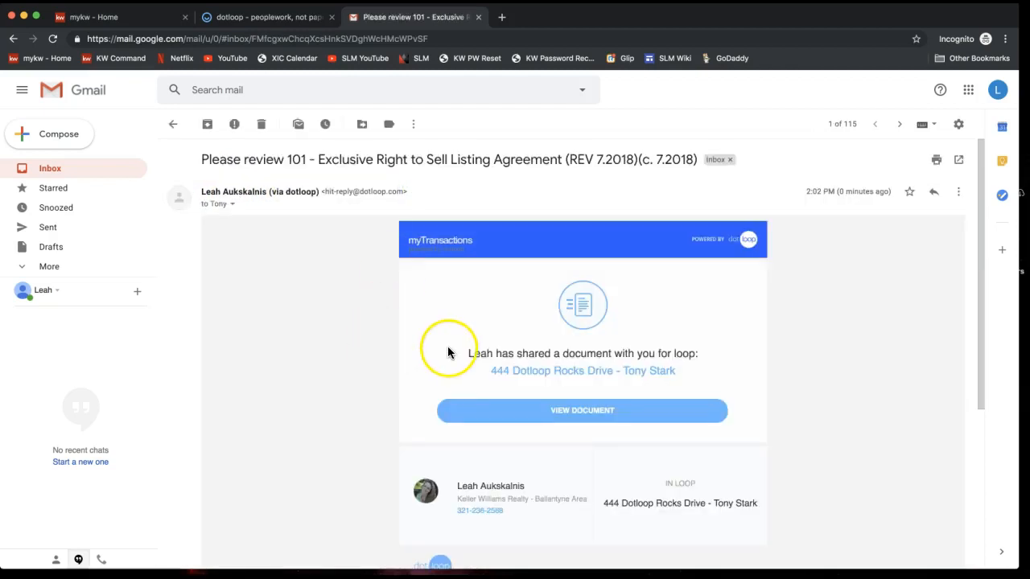
left_click_drag(469, 353, 492, 354)
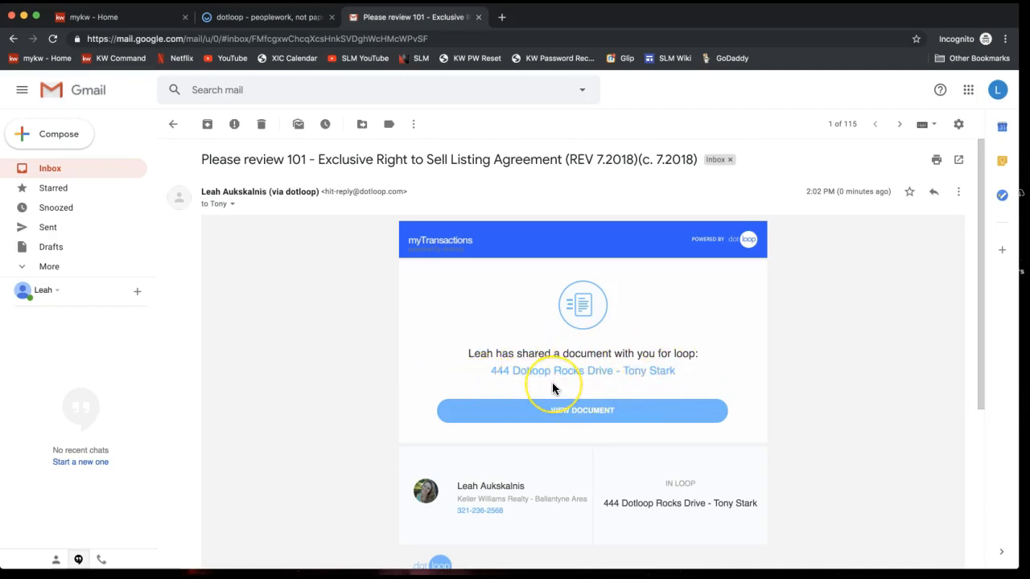
scroll(552, 389, "down", 5)
scroll(552, 389, "up", 4)
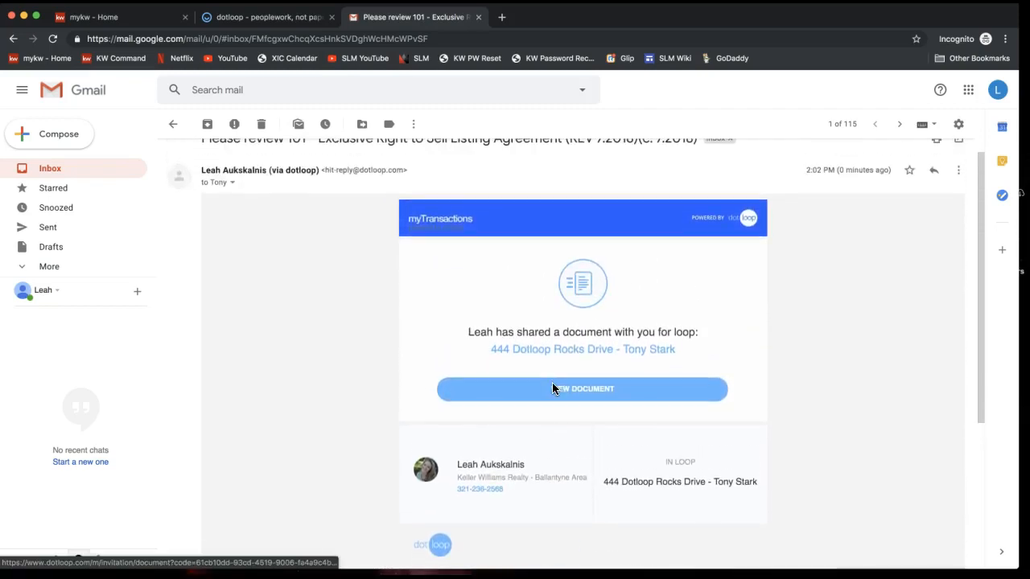
left_click(531, 397)
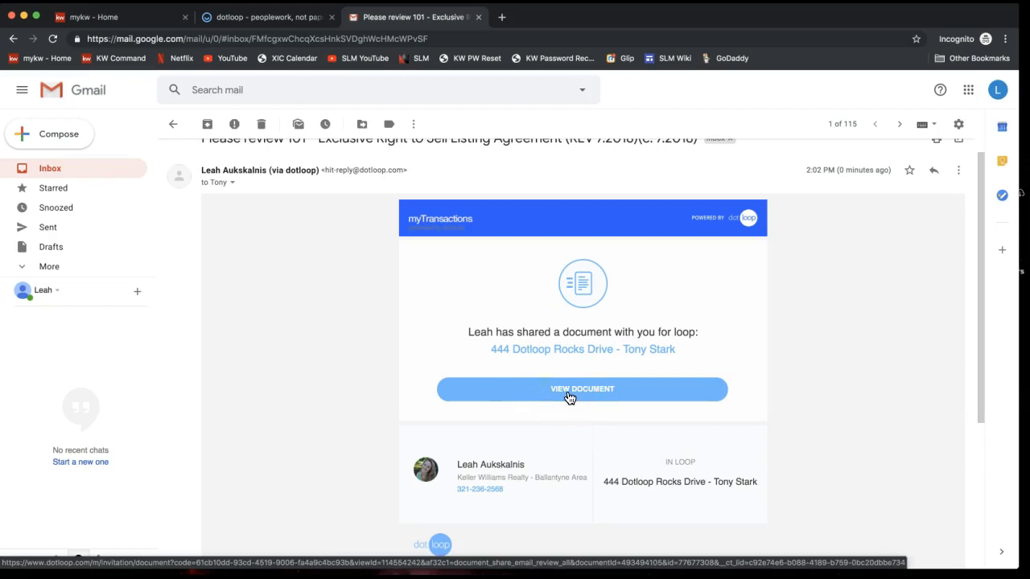
Open the shared agreement as the seller in its own window and start signing.
left_click(569, 398)
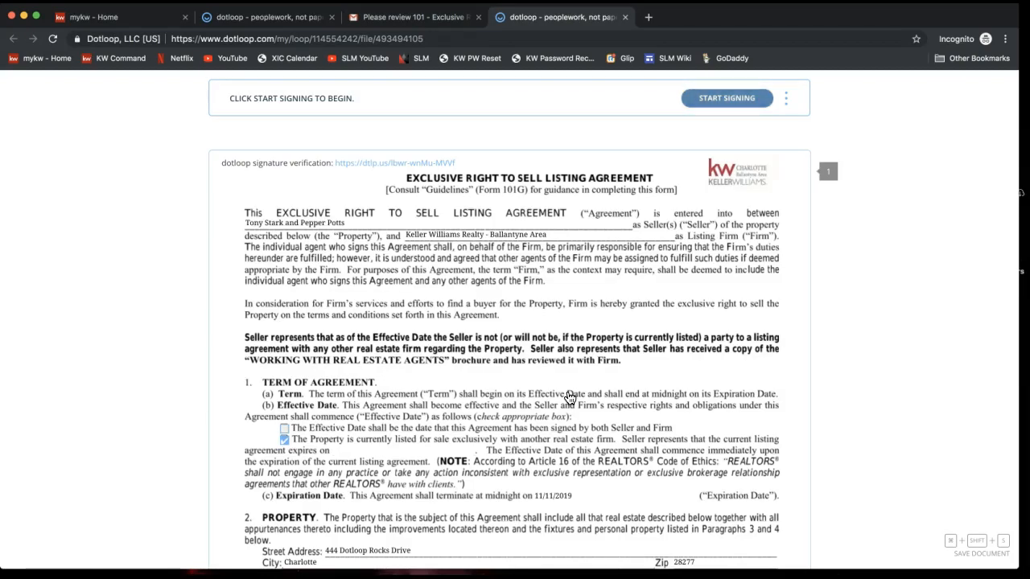
left_click_drag(255, 19, 1029, 43)
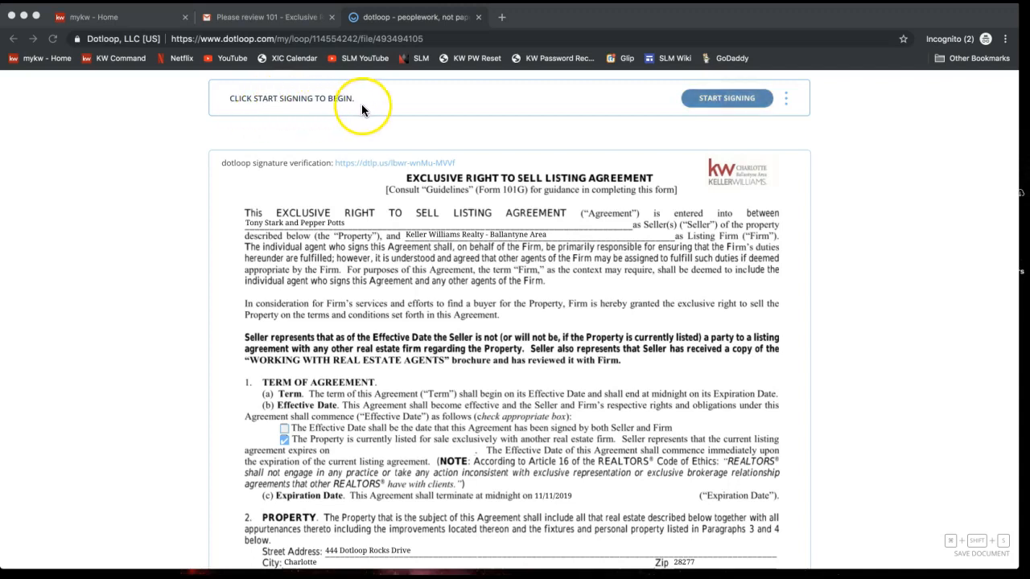
left_click(717, 101)
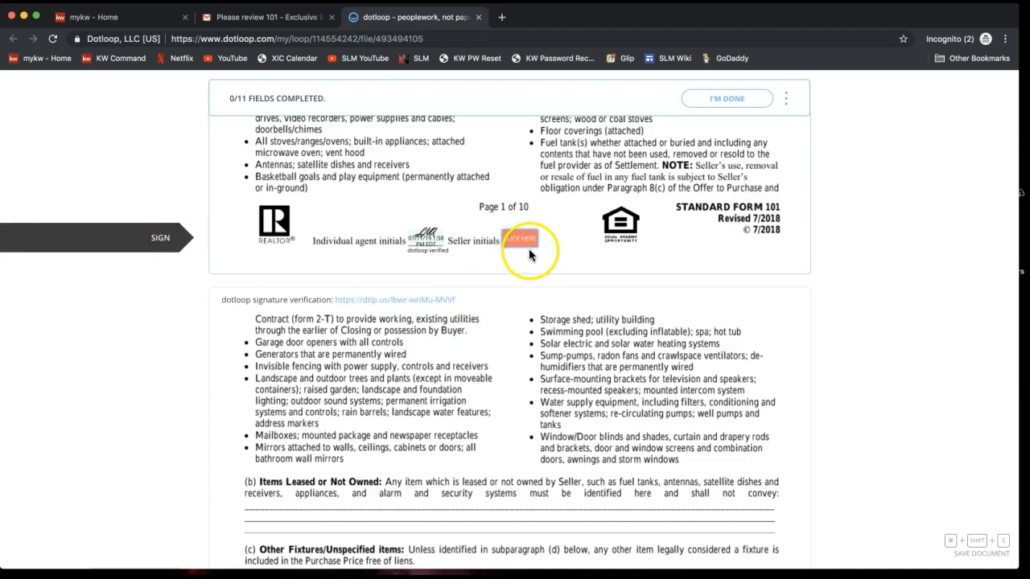
left_click(525, 247)
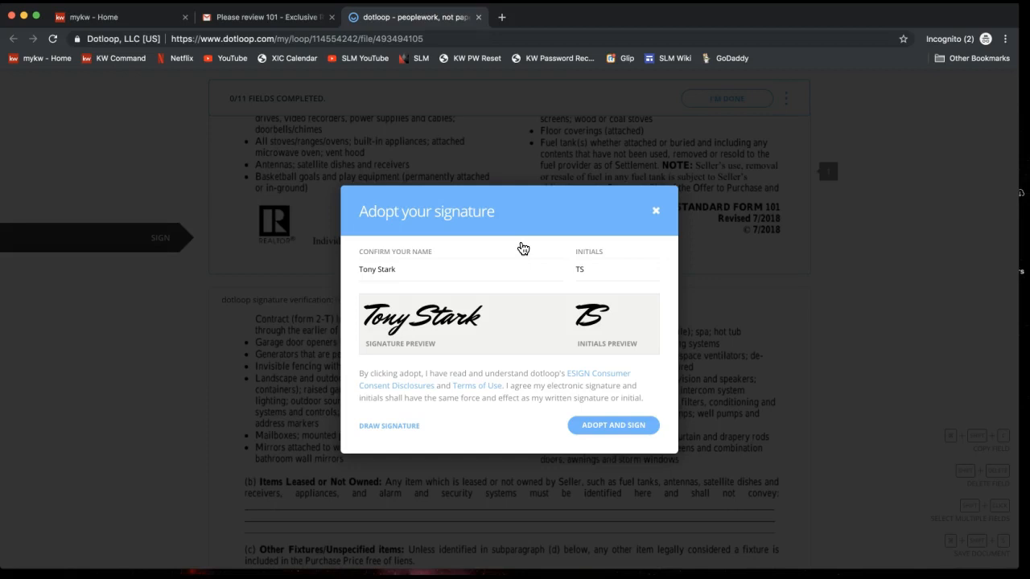
Adopt the seller's full-name signature with matching initials, then initial pages 1 and 2.
left_click(338, 266)
left_click(403, 266)
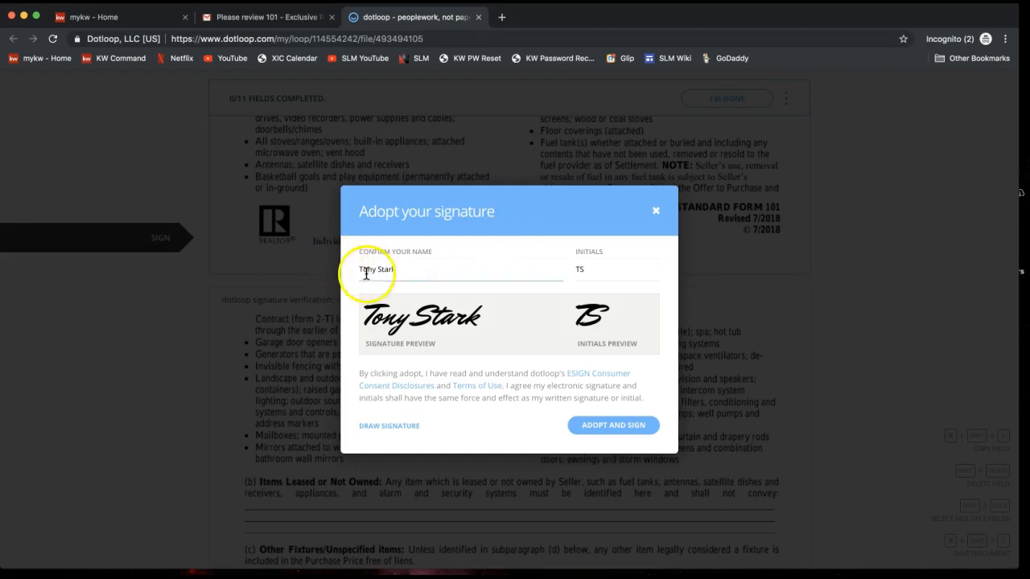
double_click(363, 268)
type("Anth")
type("ony")
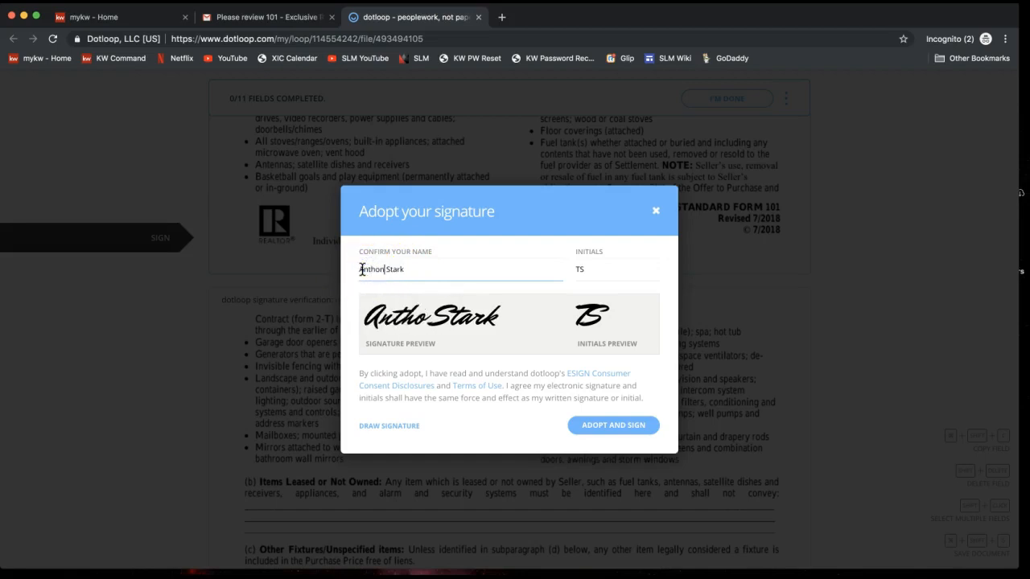
double_click(579, 270)
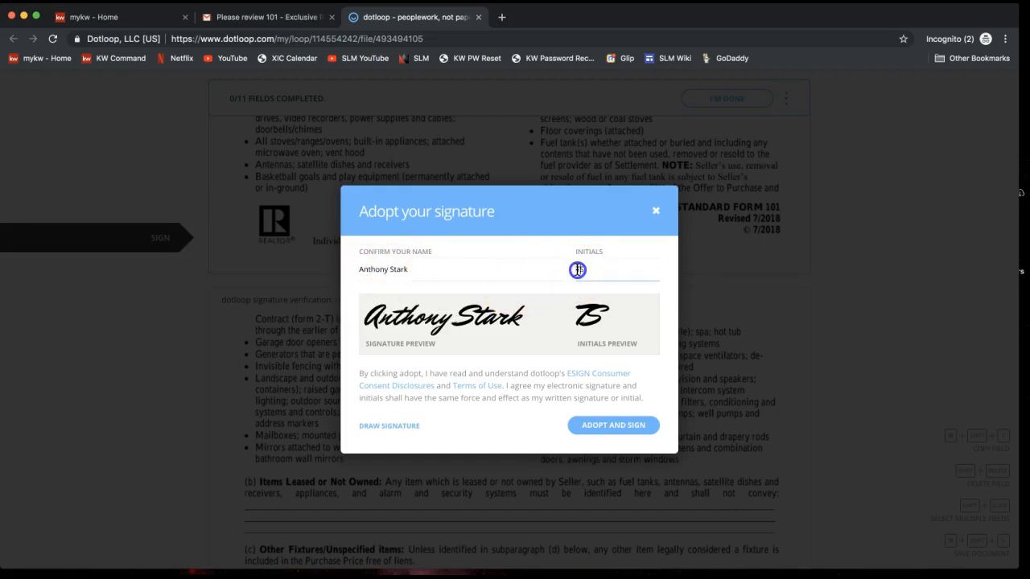
type("AS")
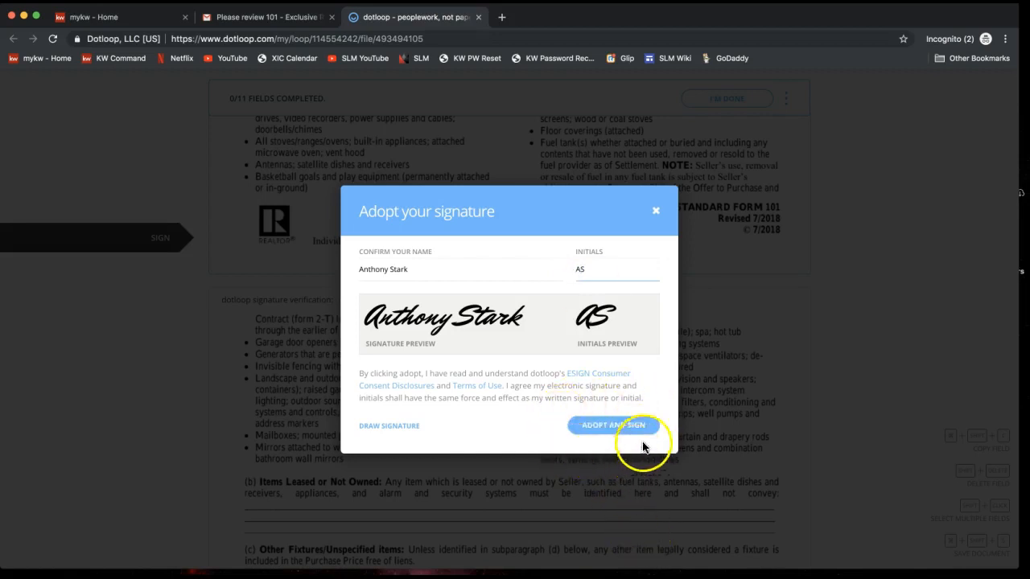
left_click(613, 437)
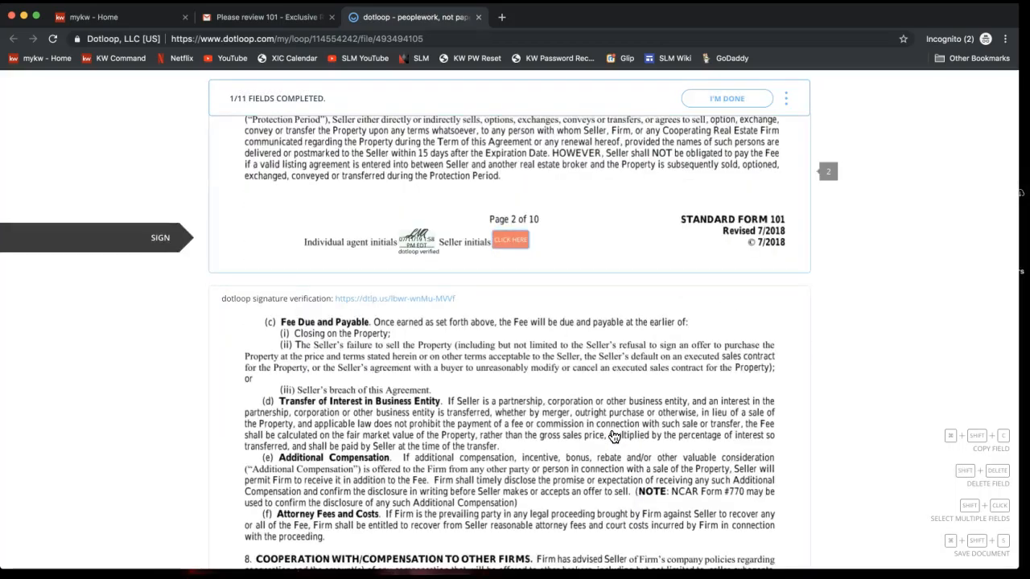
left_click(507, 245)
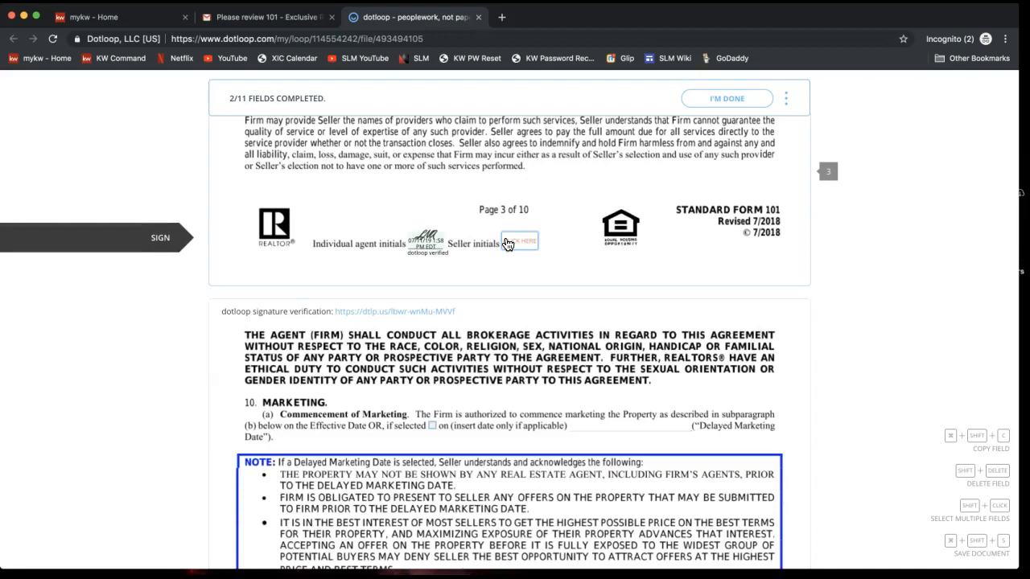
Initial seller fields on pages 3–9 and the dual agency authorization, then add the seller's signature.
left_click(508, 245)
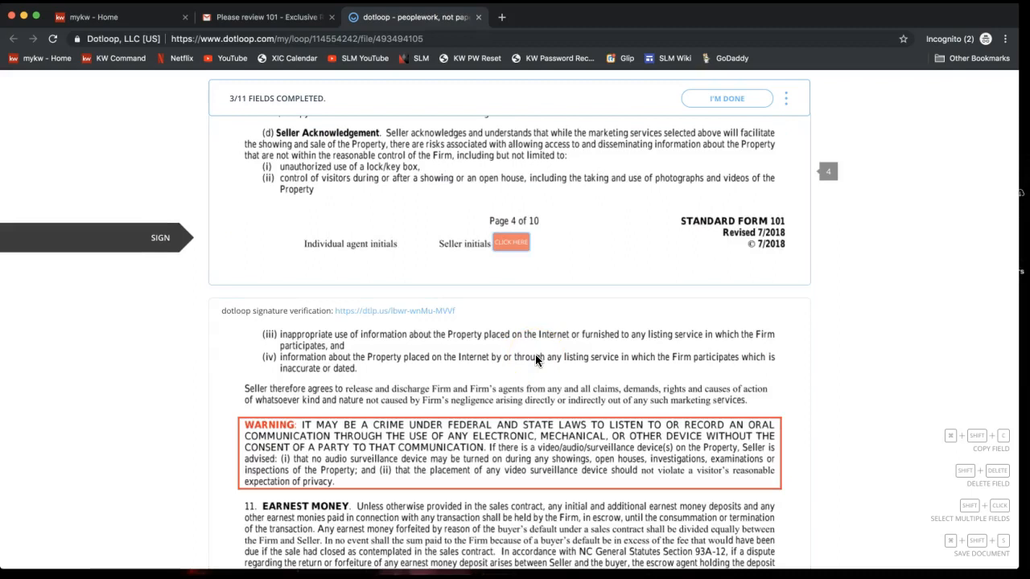
scroll(536, 360, "up", 10)
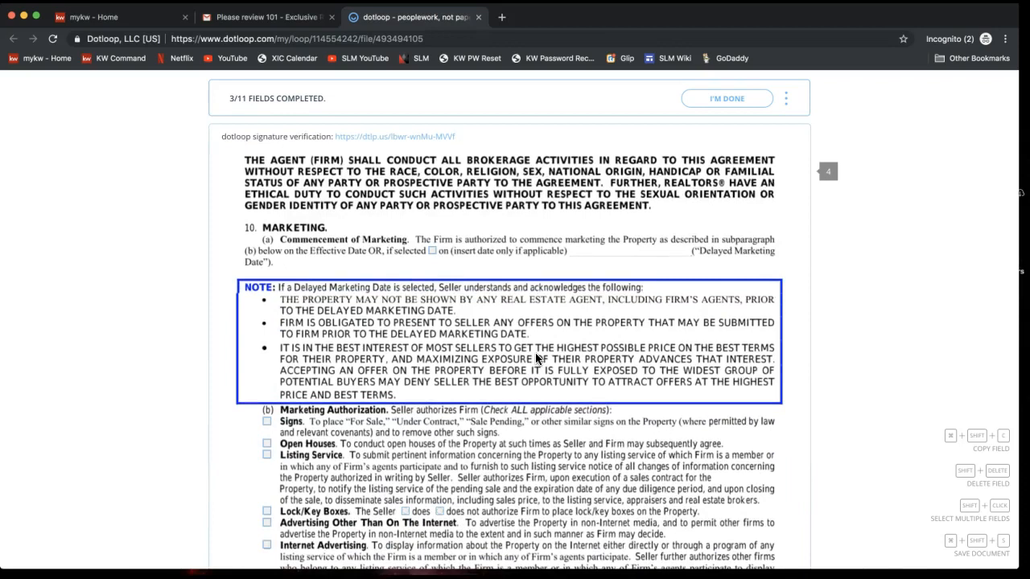
scroll(537, 360, "down", 5)
scroll(536, 359, "down", 1)
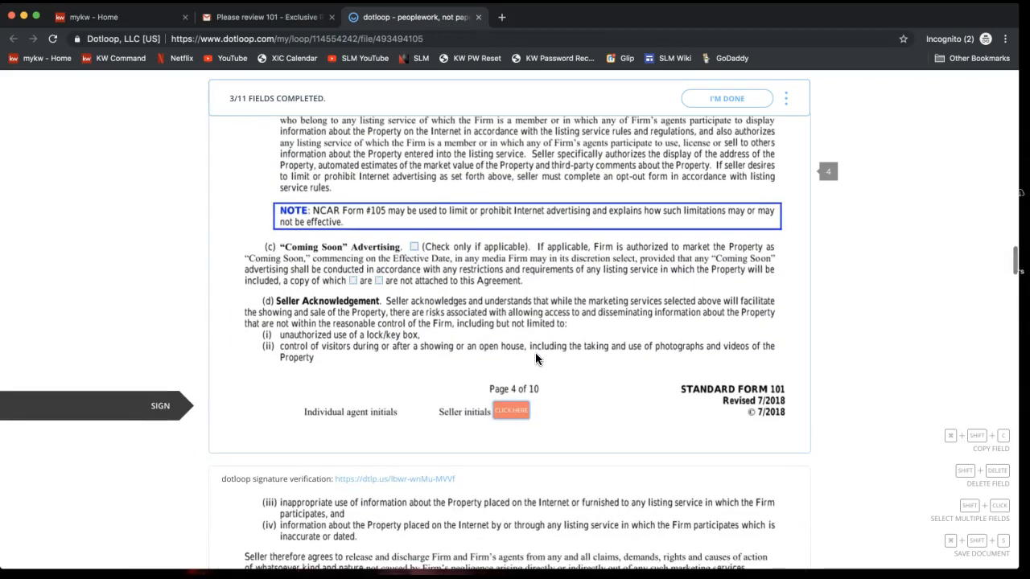
left_click(513, 413)
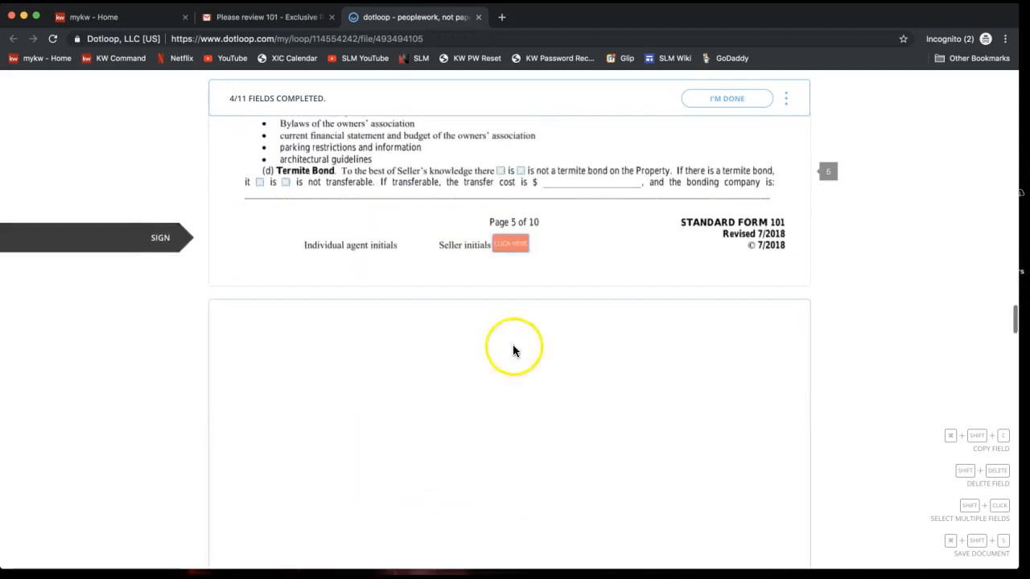
left_click(512, 244)
left_click(507, 248)
left_click(508, 254)
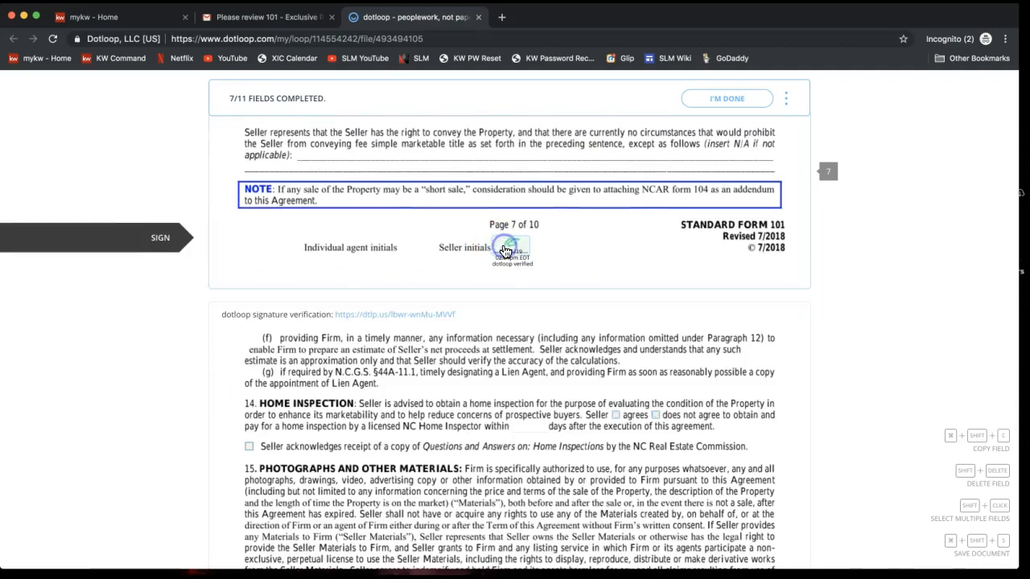
left_click(516, 256)
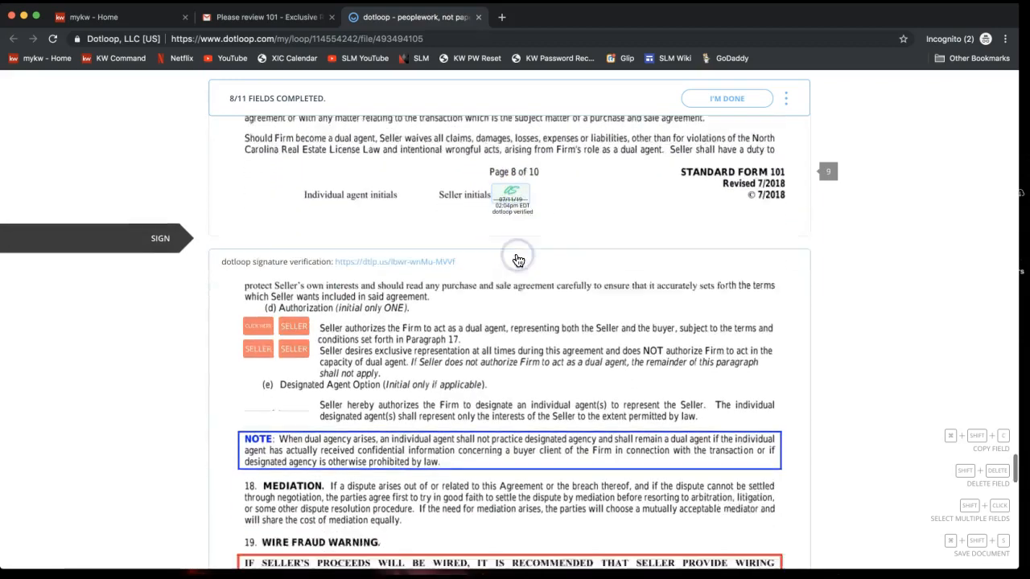
left_click(258, 241)
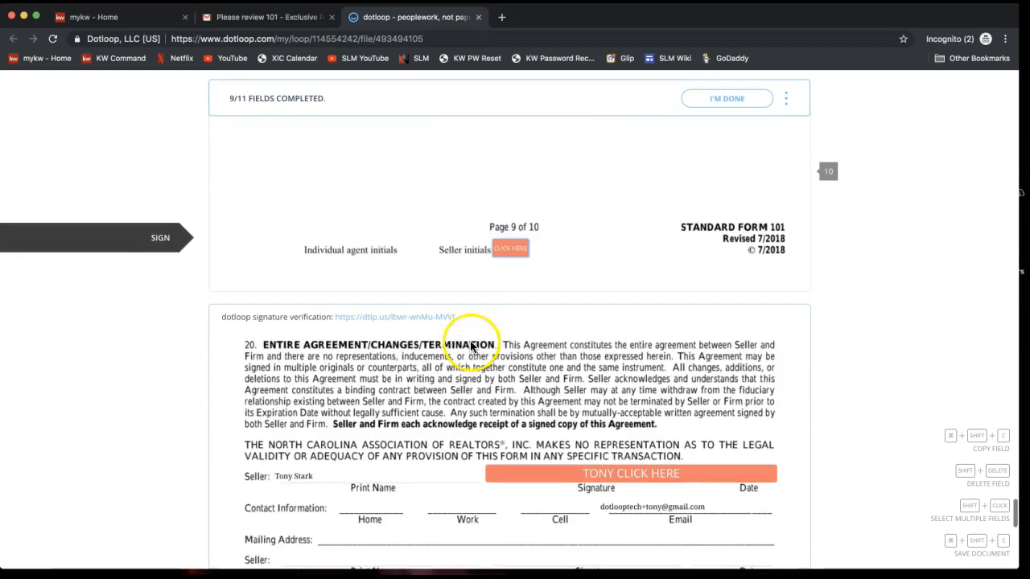
left_click(515, 249)
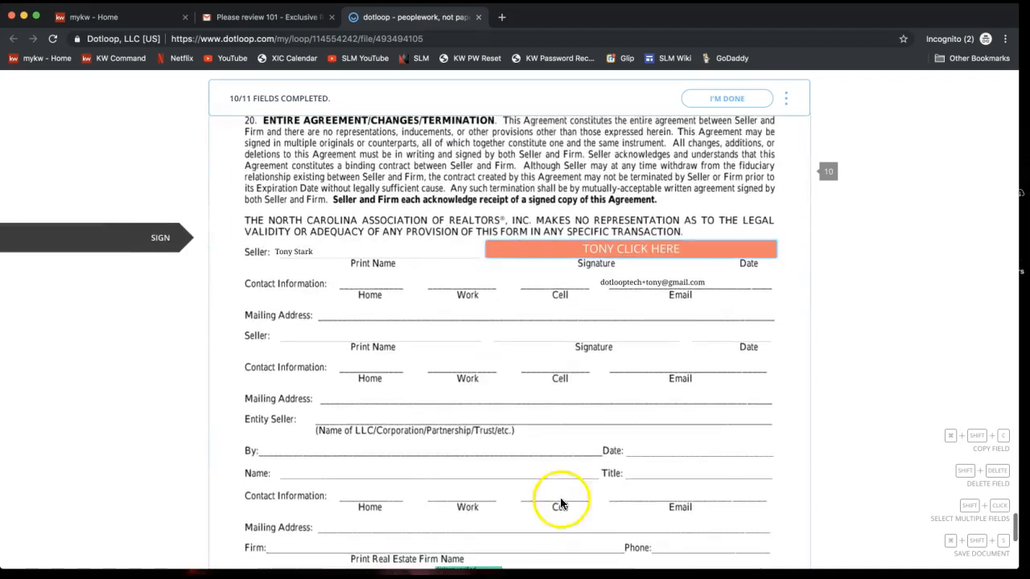
left_click(653, 248)
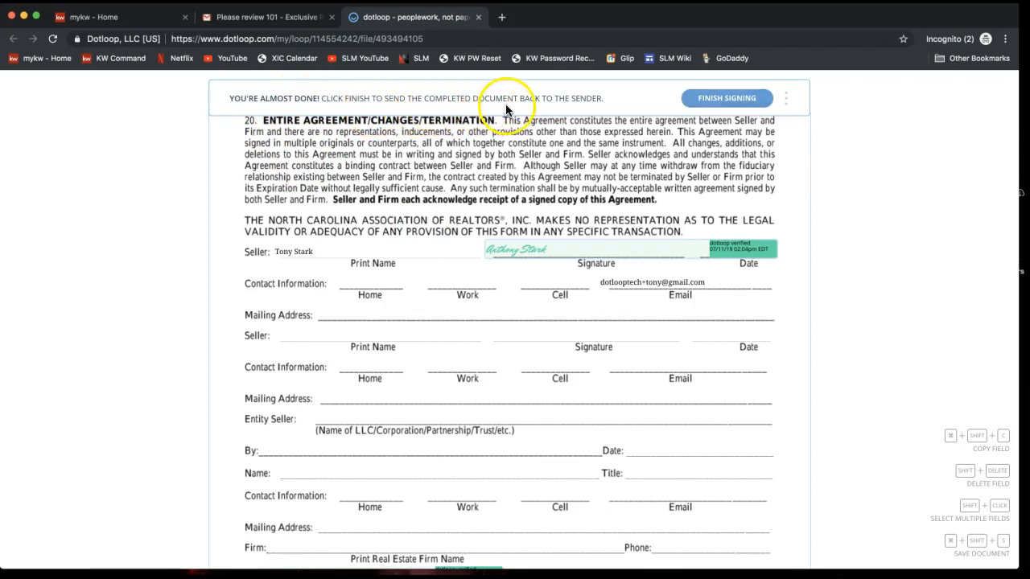
Finish the seller's signing, dismiss the rating prompt, and bring up the agent's agreement window.
left_click(726, 101)
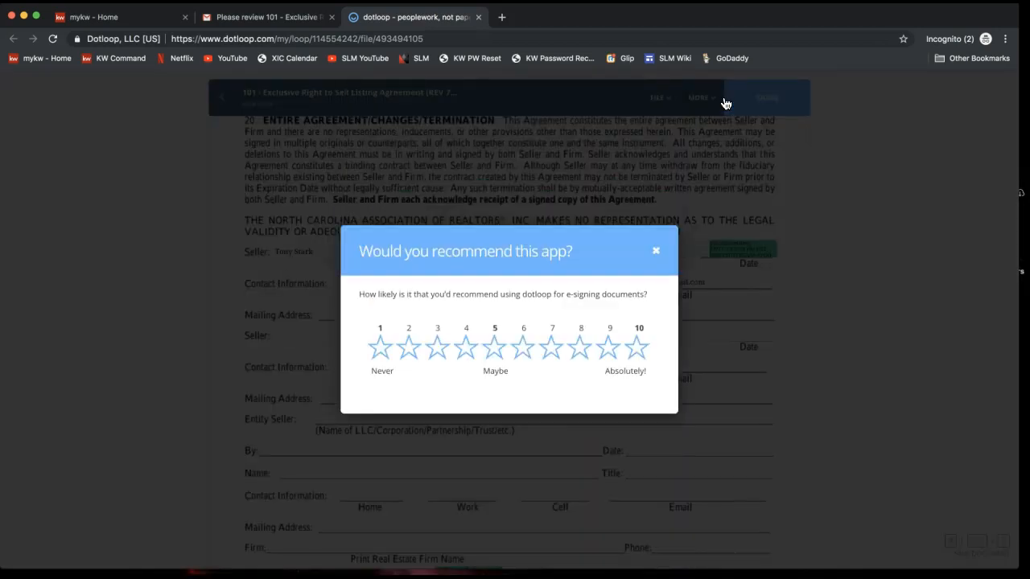
left_click(656, 250)
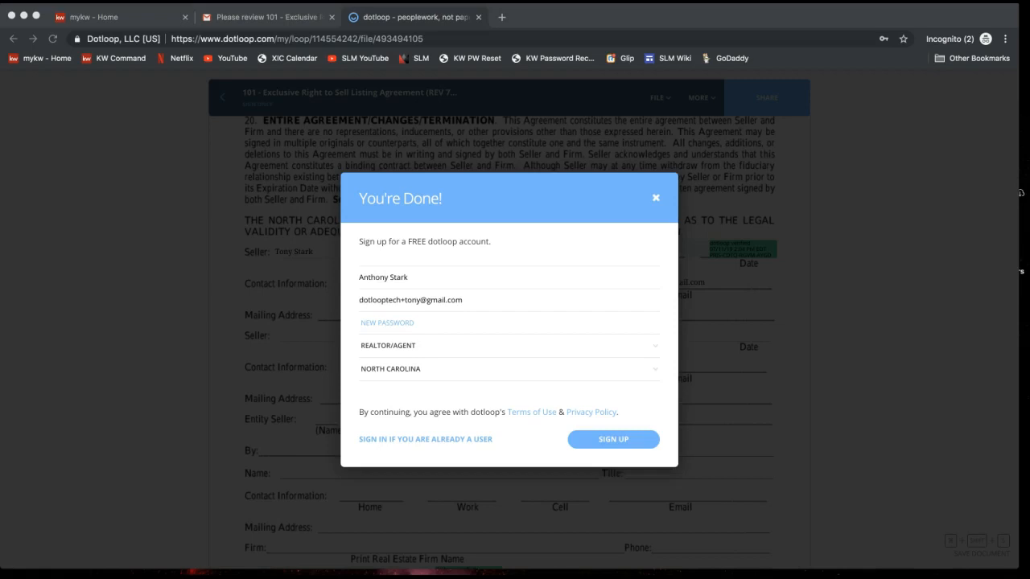
left_click_drag(1029, 108, 341, 19)
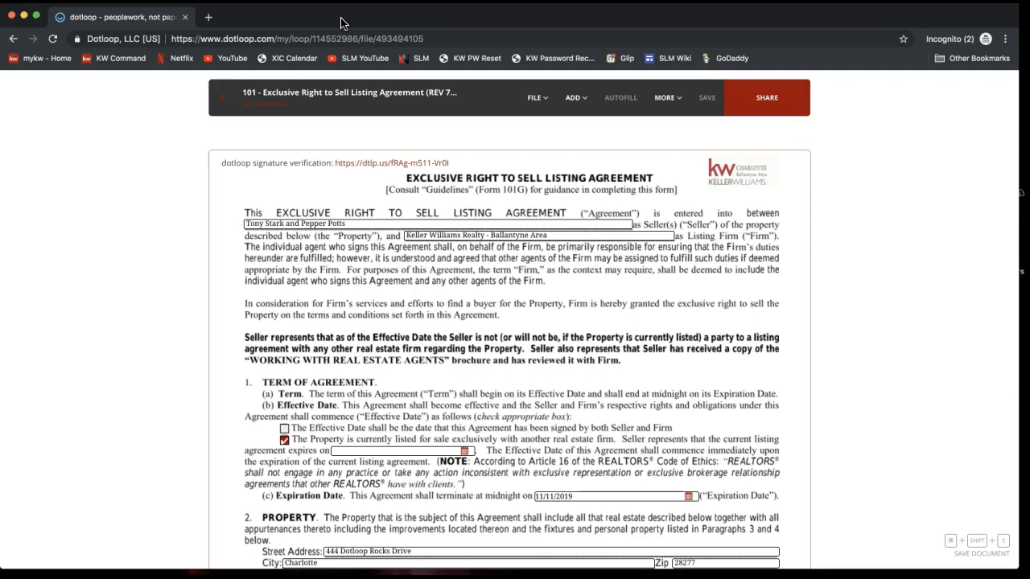
Leave the signed agreement and return to the listing's loop page.
left_click(225, 98)
left_click(224, 111)
left_click(225, 107)
left_click(226, 98)
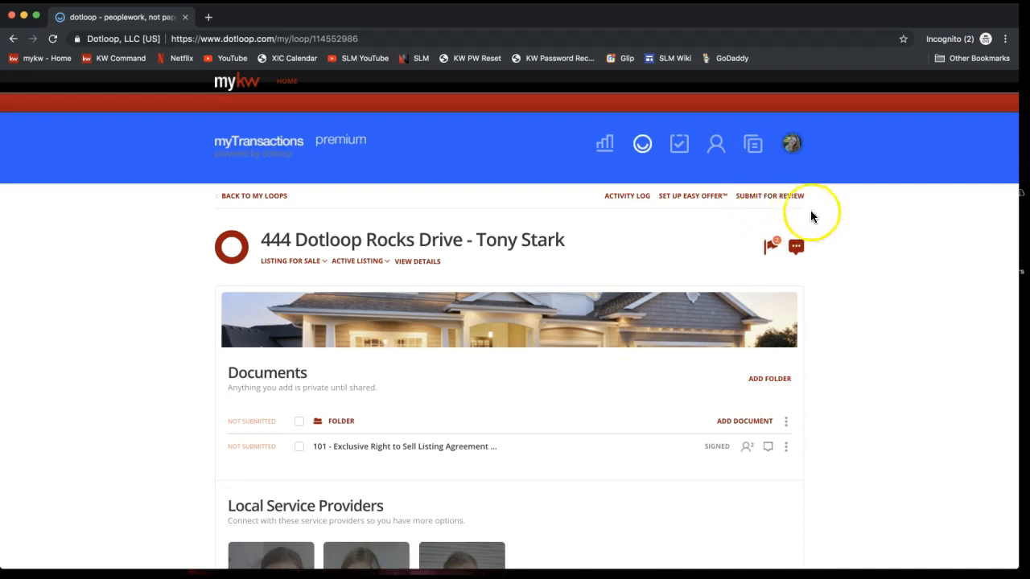
left_click(770, 198)
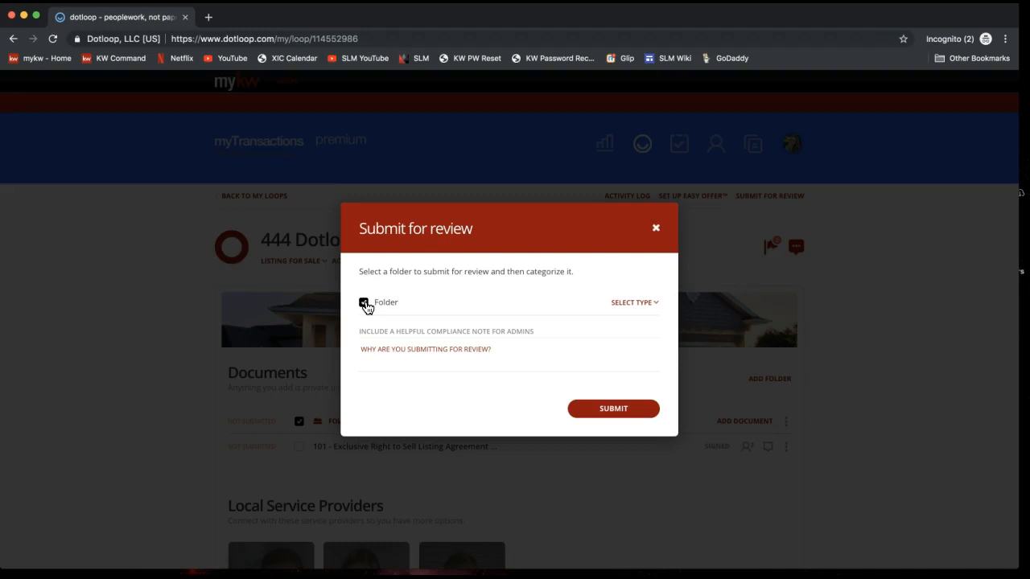
left_click(641, 305)
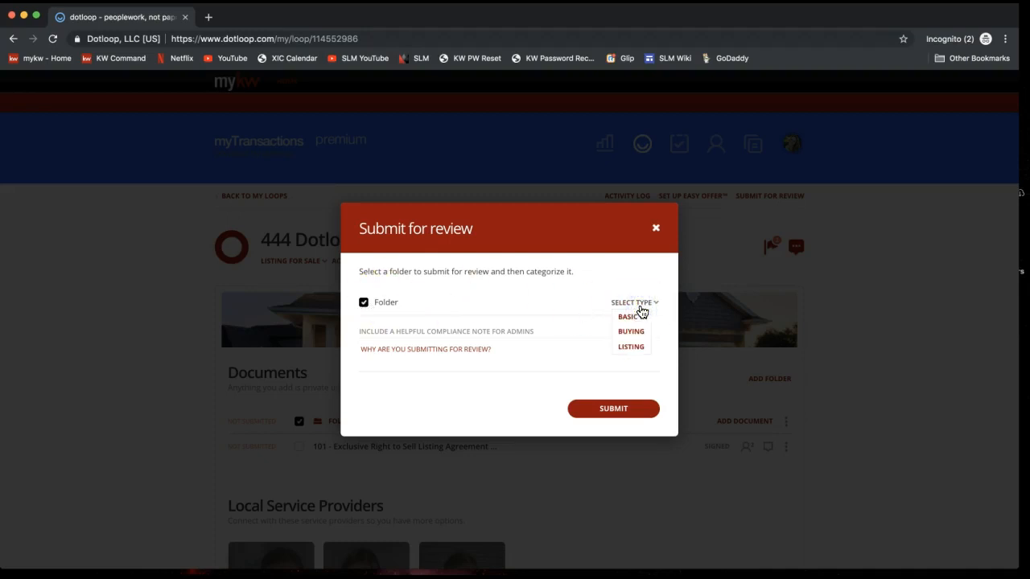
left_click(637, 348)
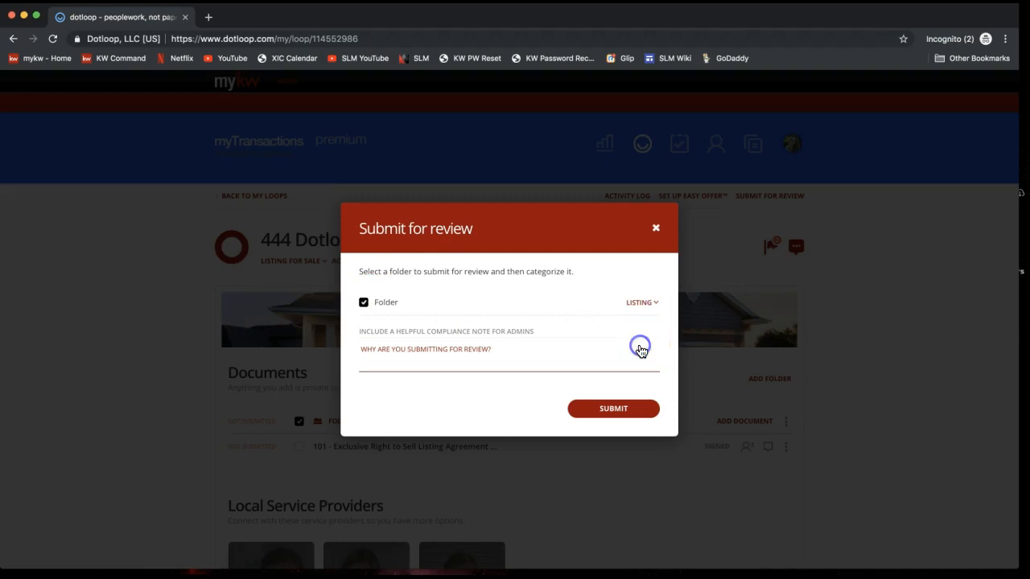
left_click(542, 346)
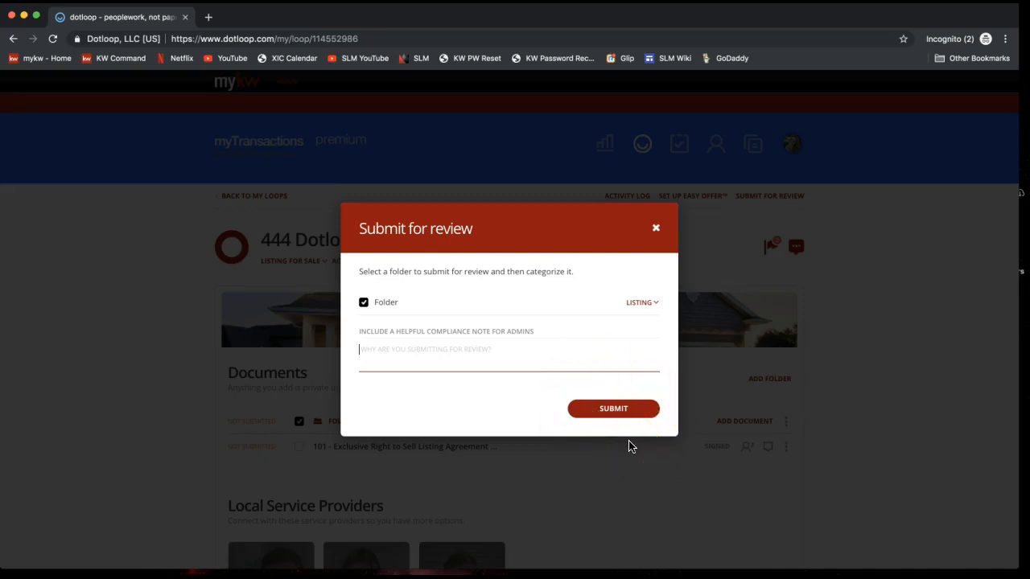
left_click(657, 227)
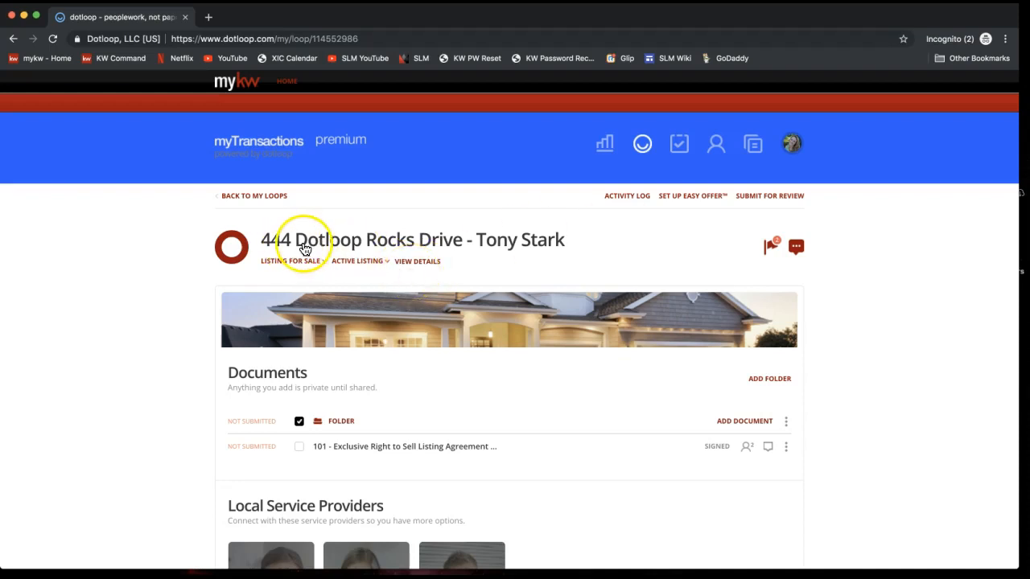
Open the loop's View Details settings and attempt Submit to Greensheet.
left_click(422, 261)
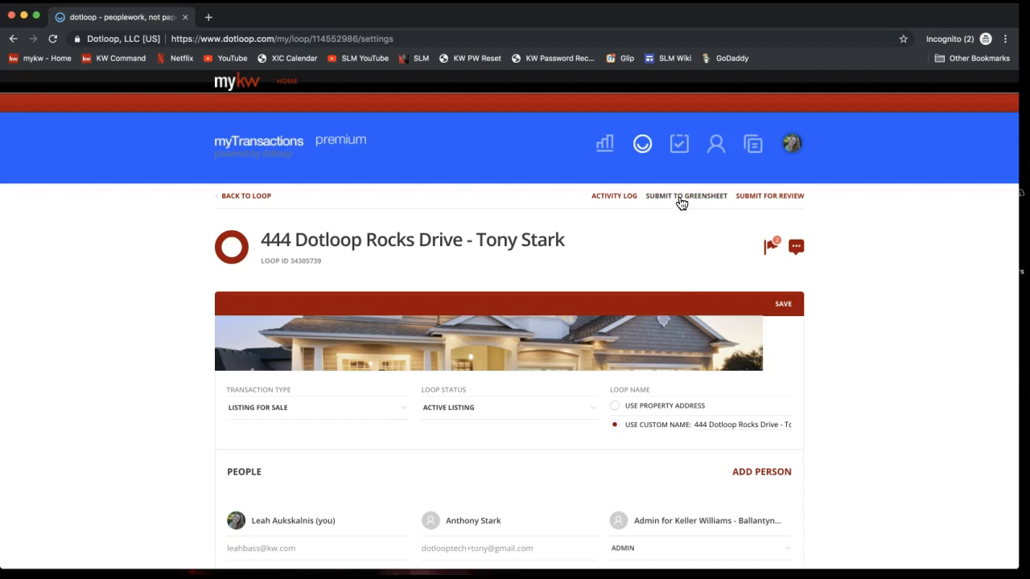
left_click(681, 201)
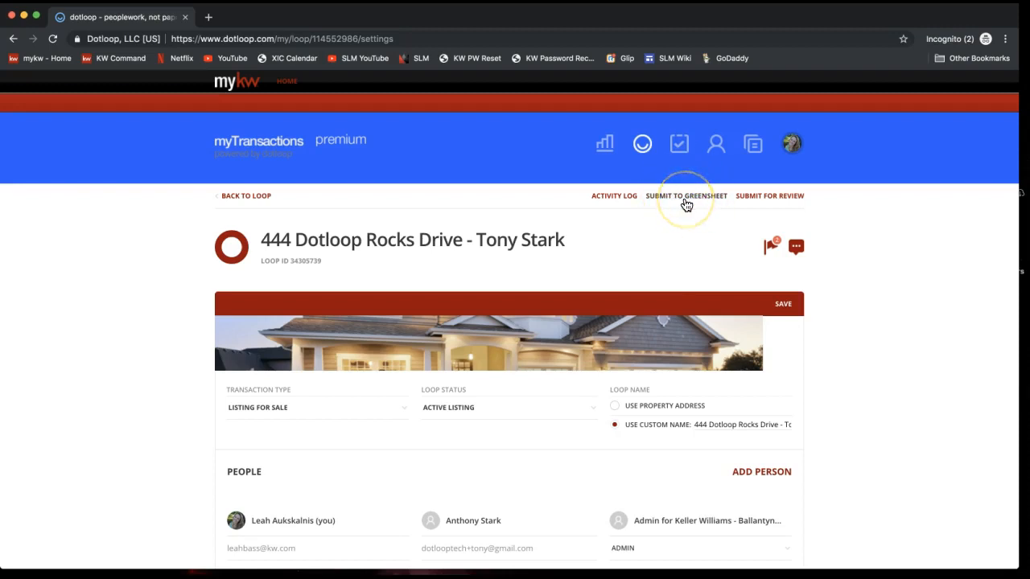